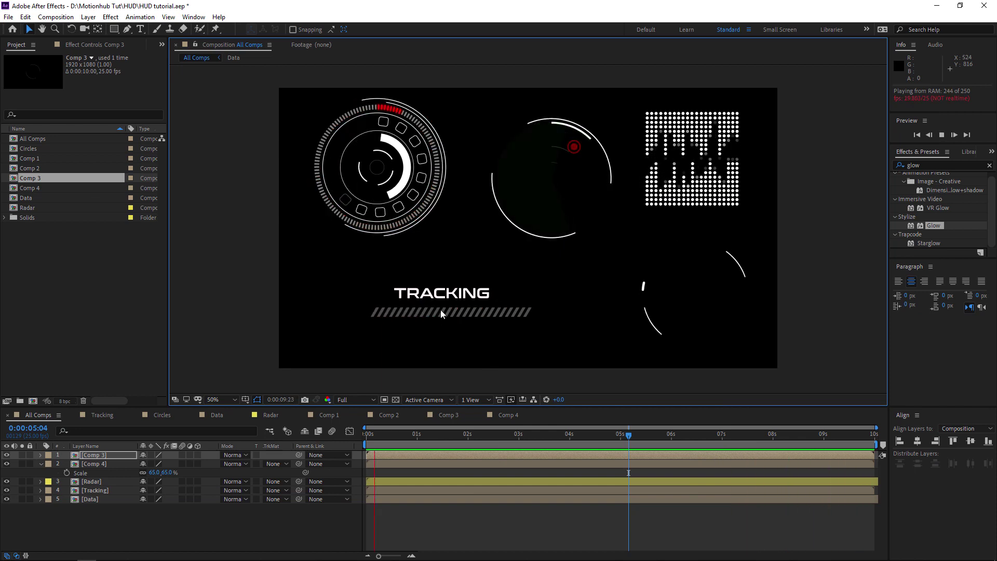
- Review the finished HUD elements at full size and preview the Tracking composition's animation
key(grave)
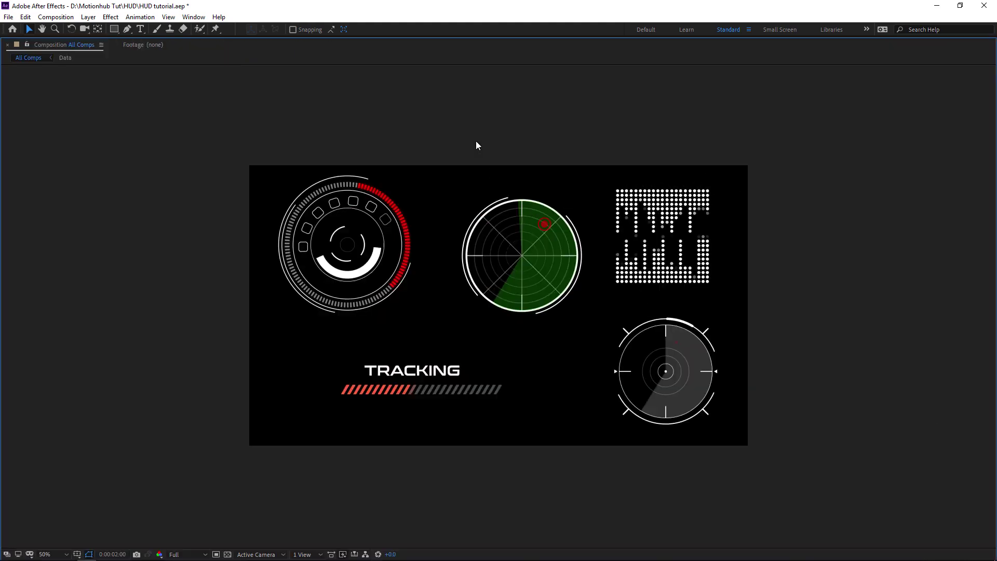
key(slash)
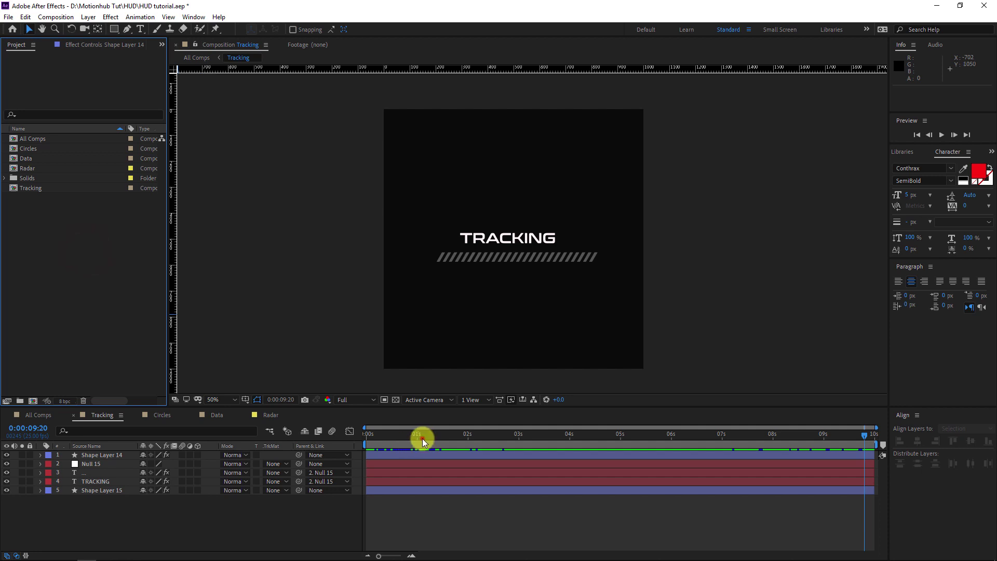
drag(422, 438, 522, 440)
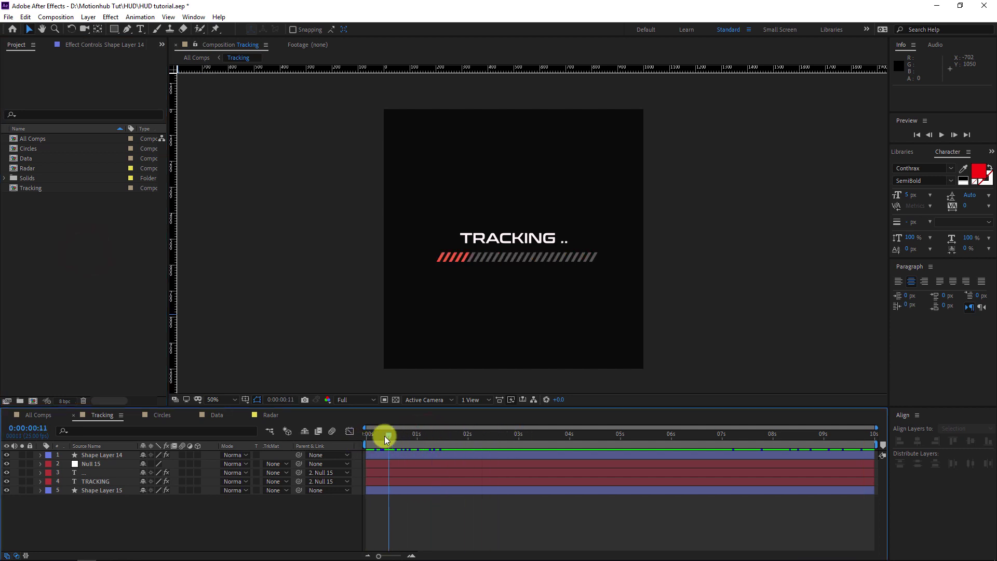
key(space)
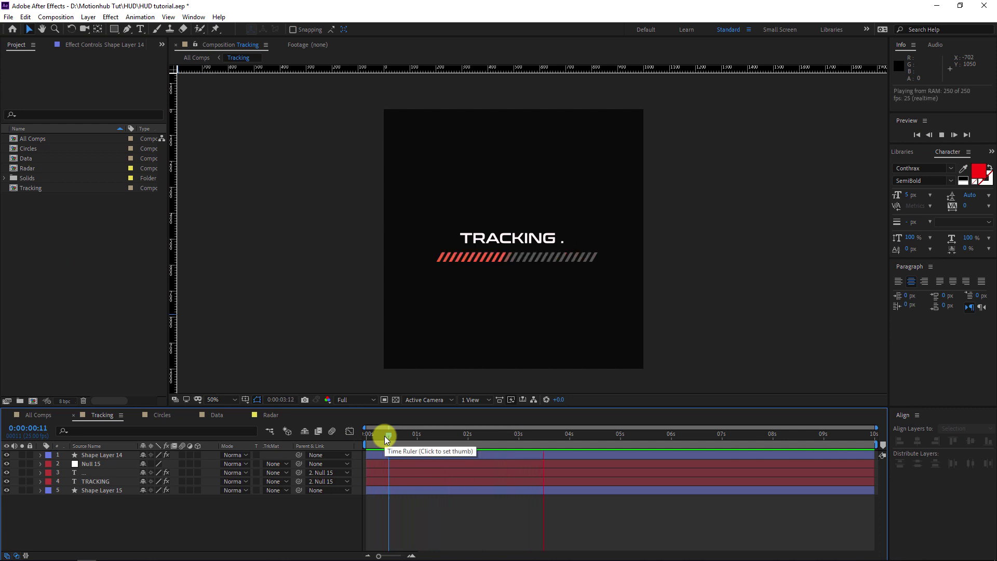
key(space)
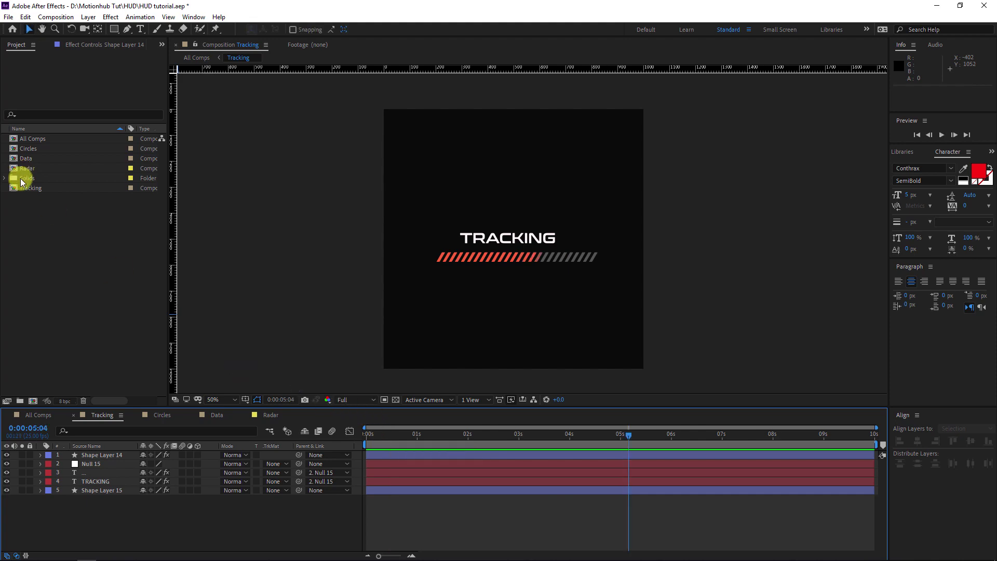
- Create a new 1920 x 1080 composition with the HDTV 1080 25 preset and a 10-second duration
click(70, 243)
click(56, 16)
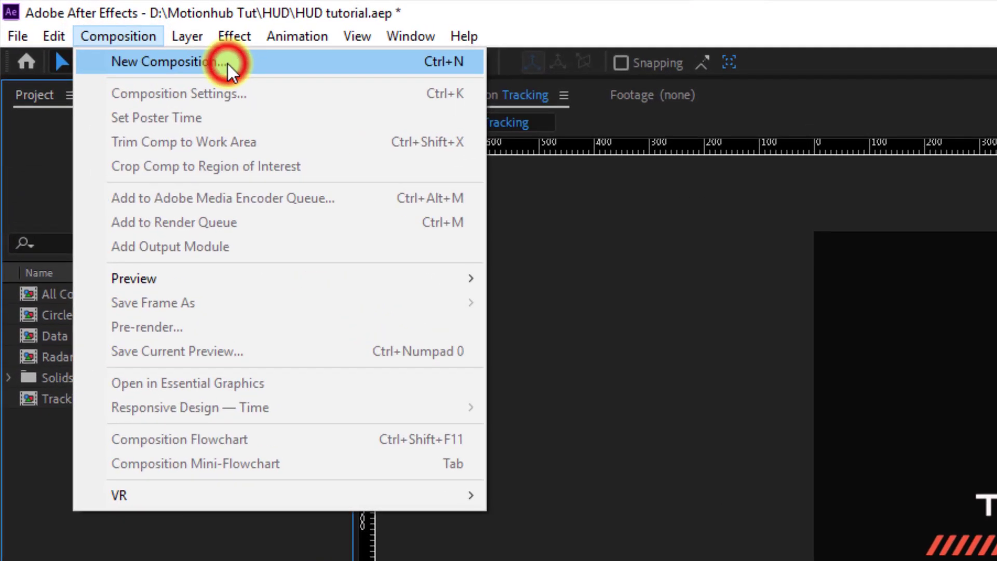
click(189, 52)
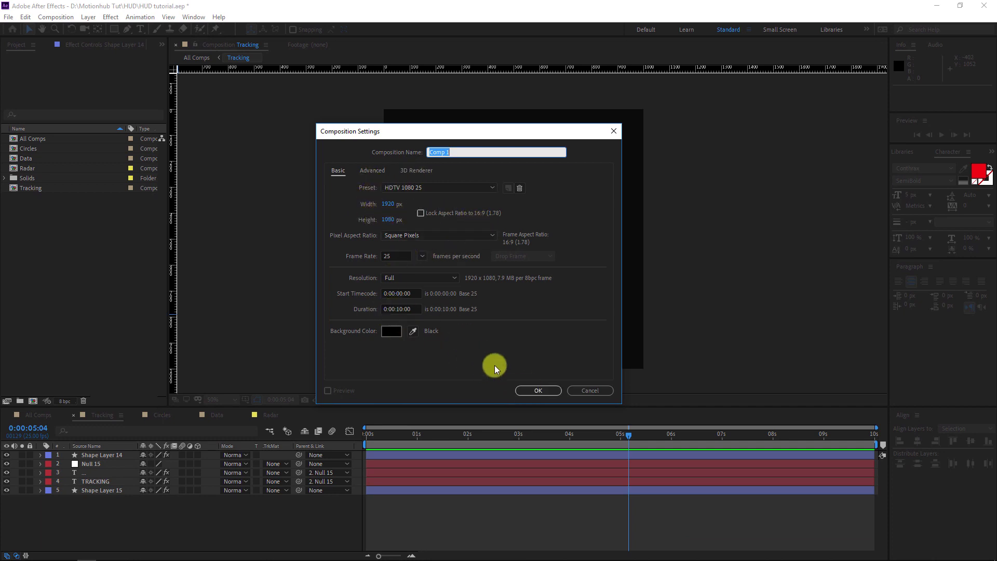
click(546, 391)
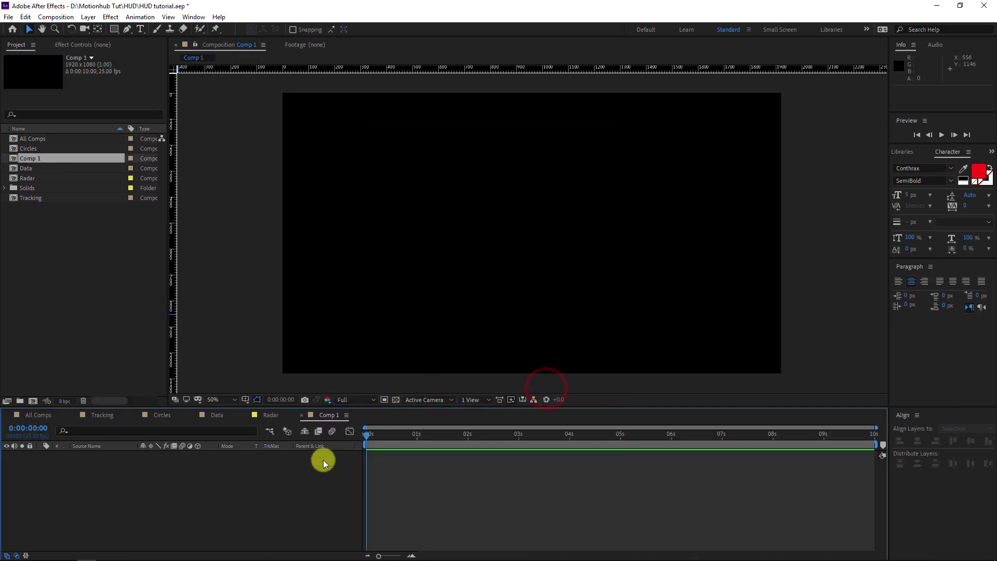
- Add a text layer reading MOTIONHUB near the middle of the new composition
click(264, 478)
click(139, 30)
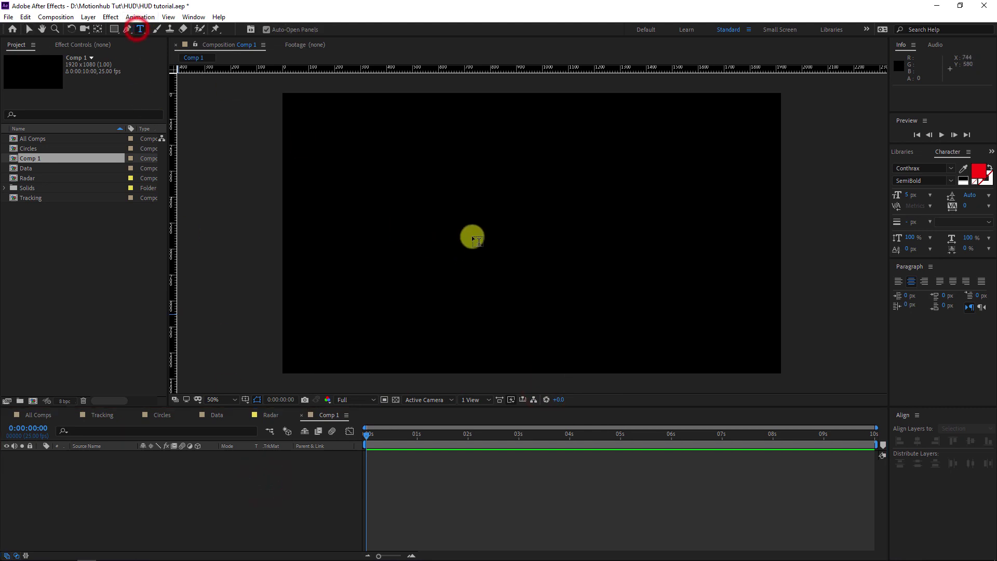
click(468, 219)
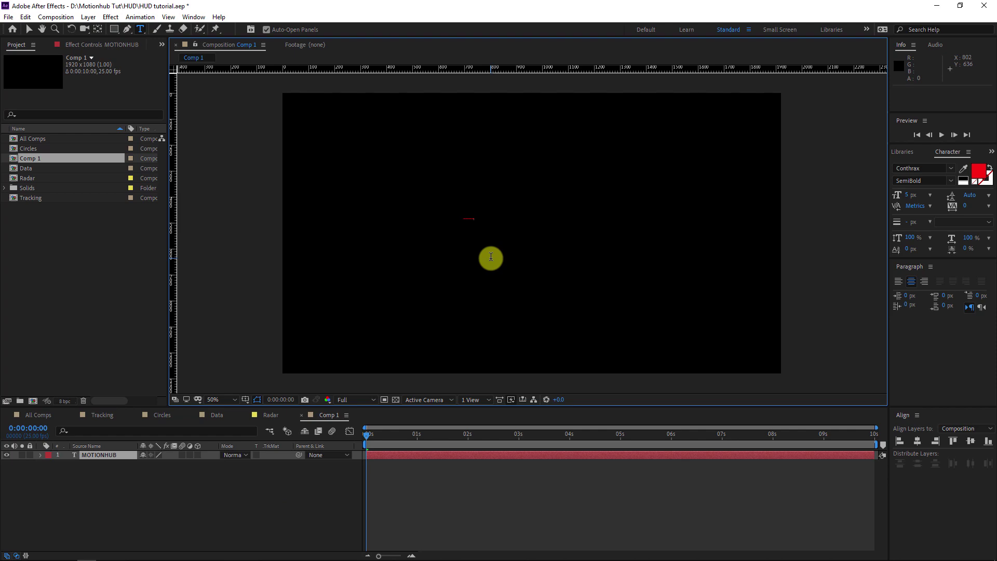
click(27, 29)
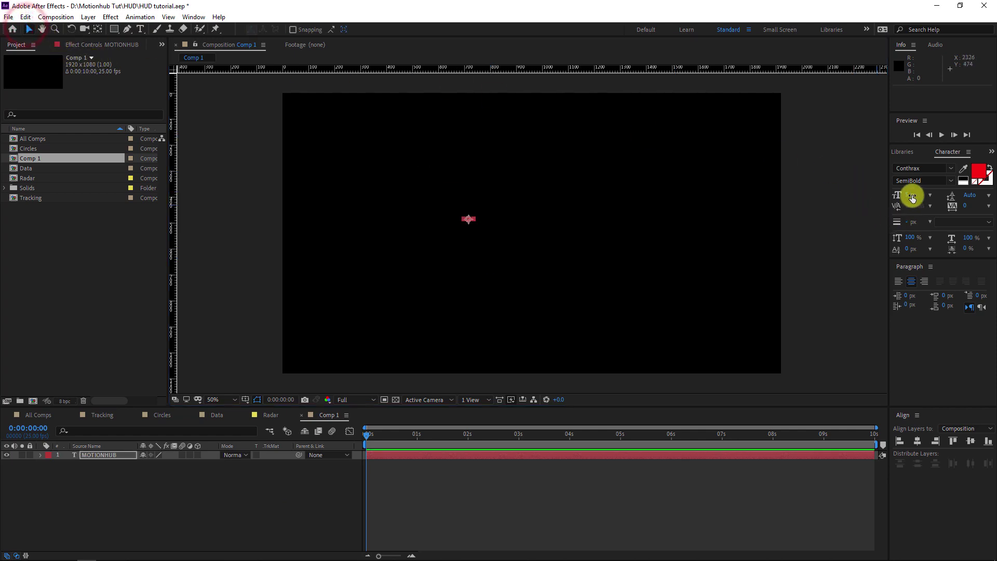
- Enlarge the MOTIONHUB text to 75 px in Conthrax and position it at about 919.5, 508.3
drag(908, 194, 939, 191)
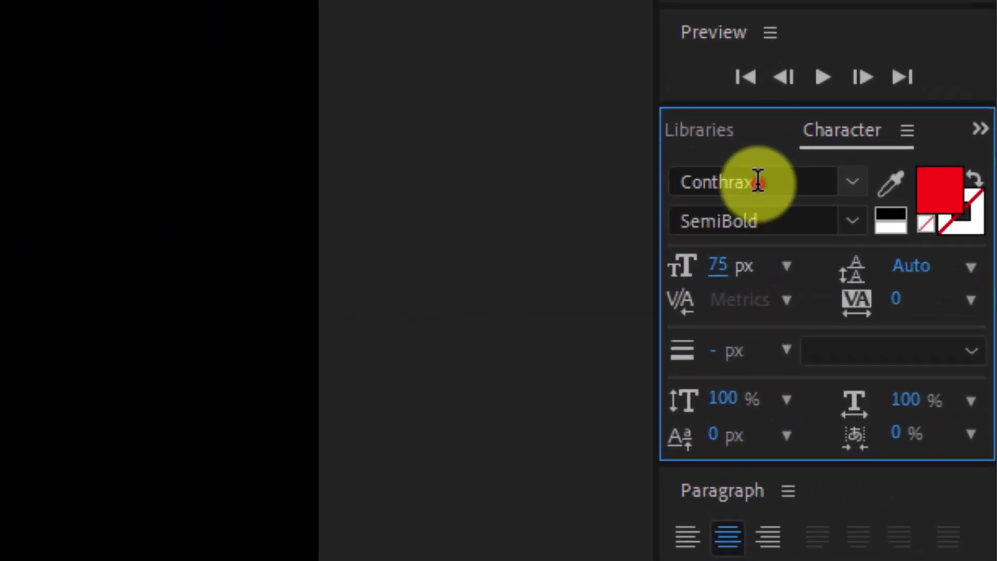
click(907, 169)
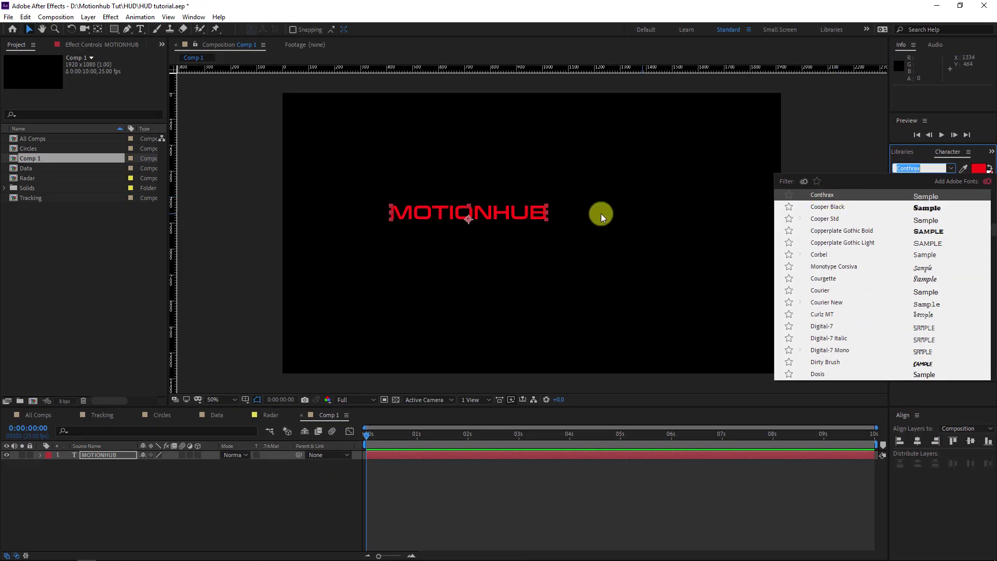
click(508, 214)
click(113, 456)
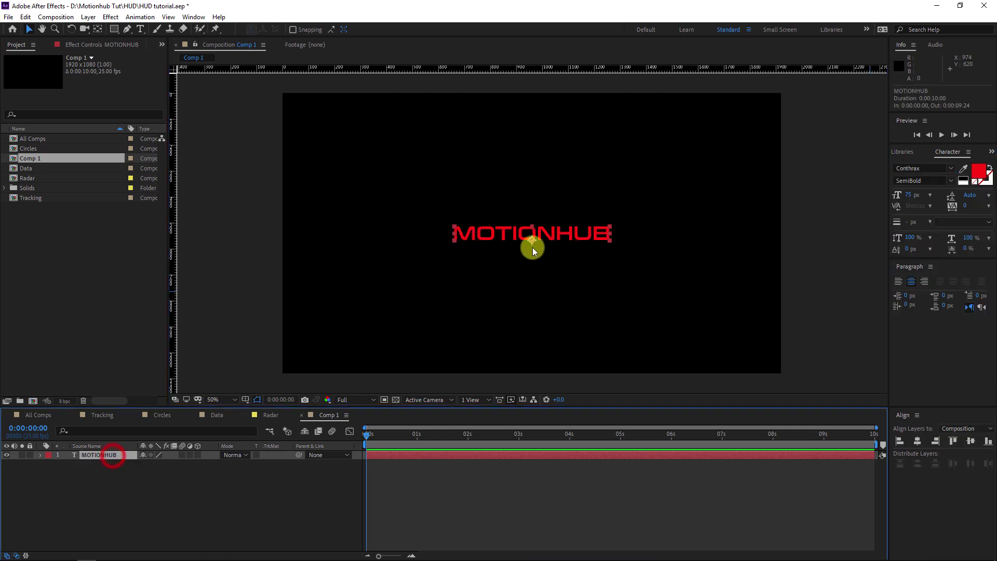
drag(549, 235, 548, 223)
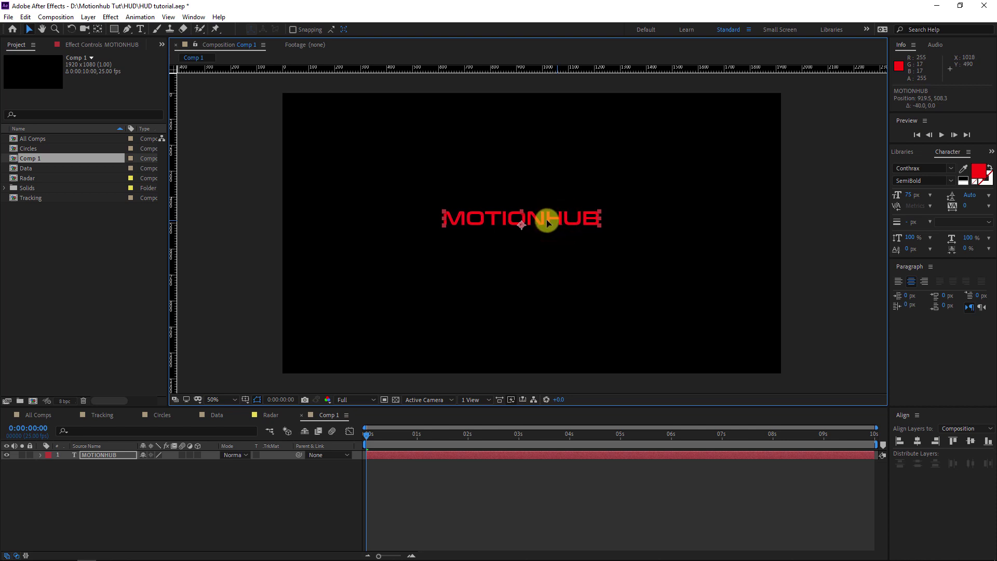
click(237, 483)
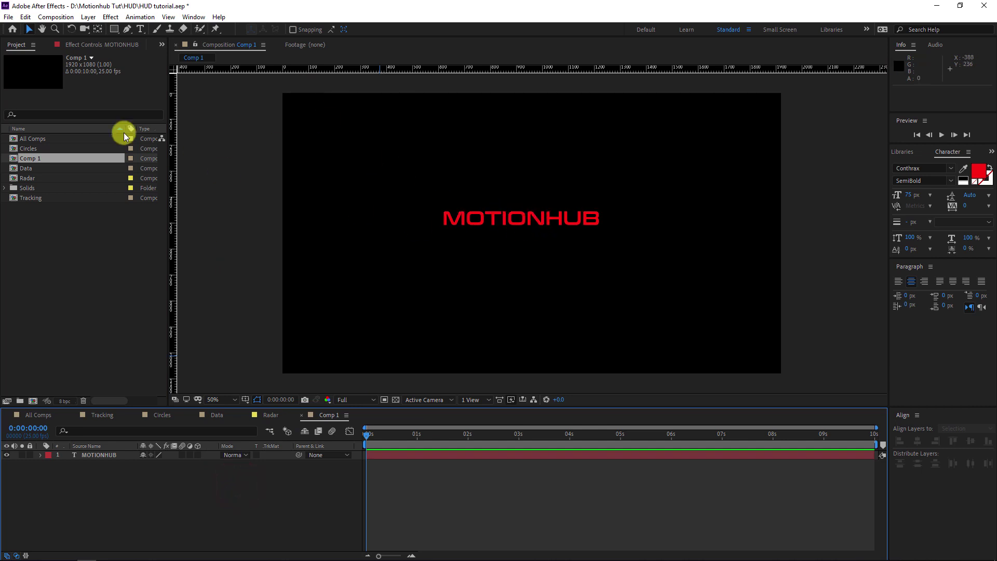
- Add a separate text layer of three dots and place it directly after MOTIONHUB, at about 1257, 509
click(141, 30)
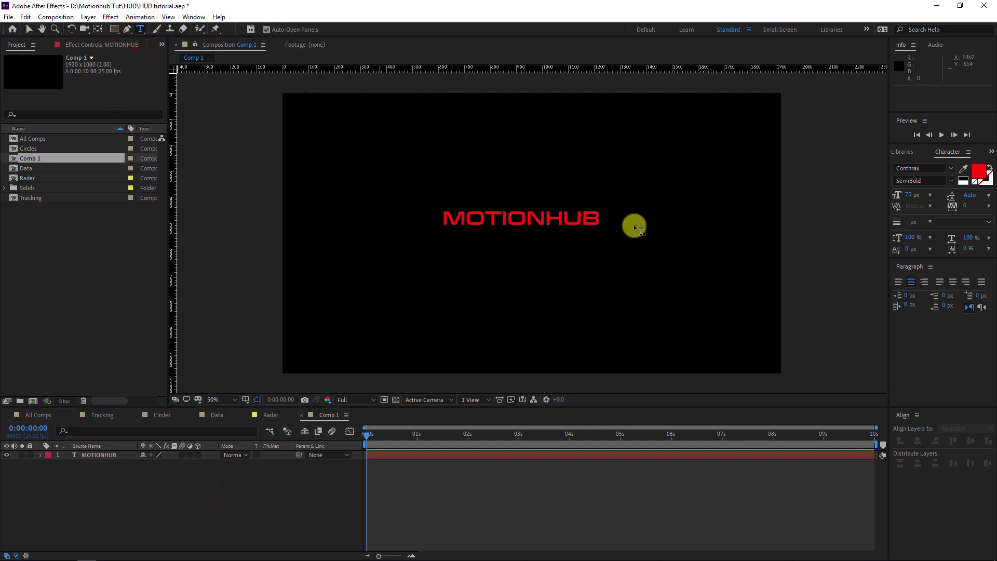
click(621, 215)
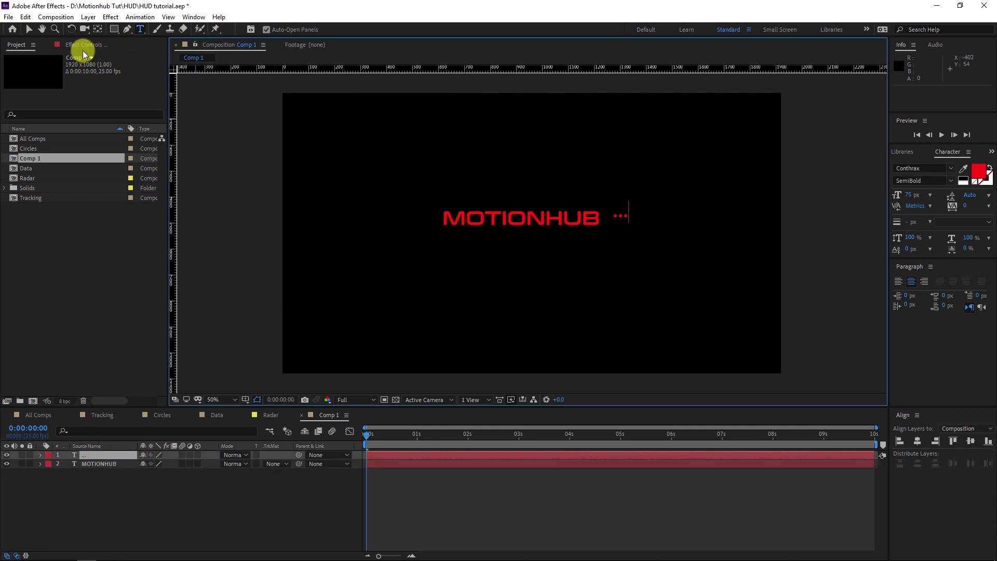
click(29, 32)
key(period)
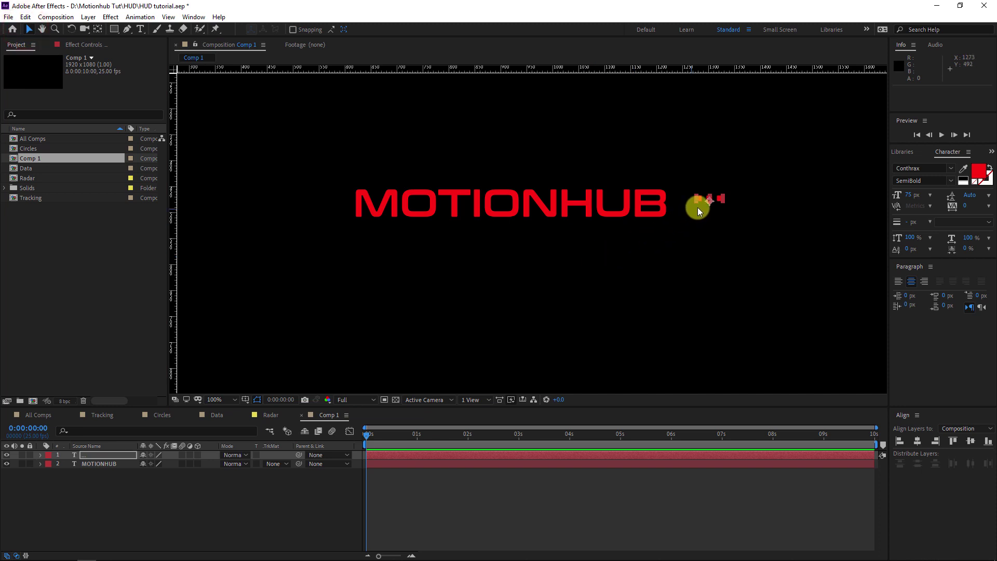
drag(714, 199, 483, 307)
key(period)
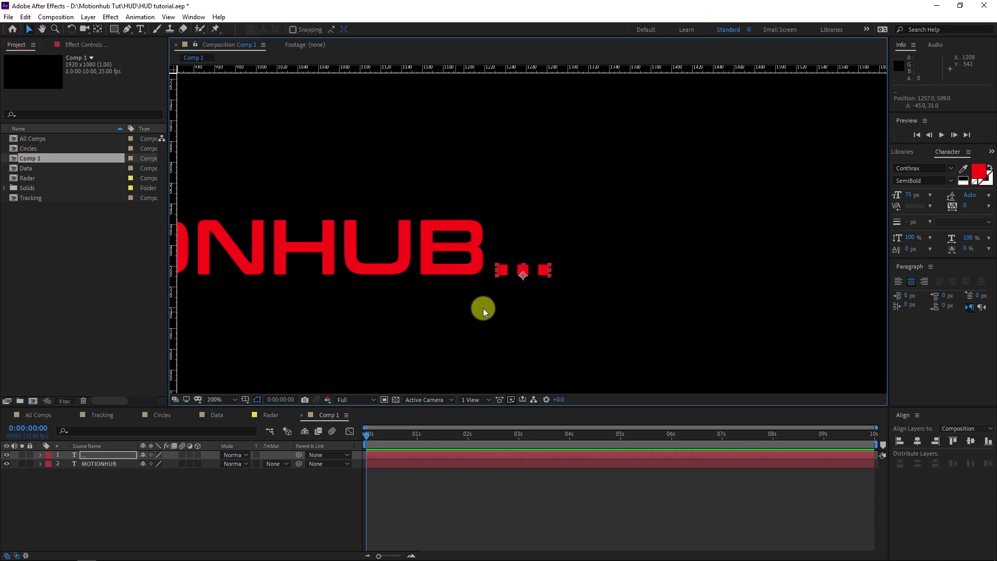
- Scale the three dots vertically to 124% and check their alignment with the word using a temporary guide
double_click(524, 267)
key(Return)
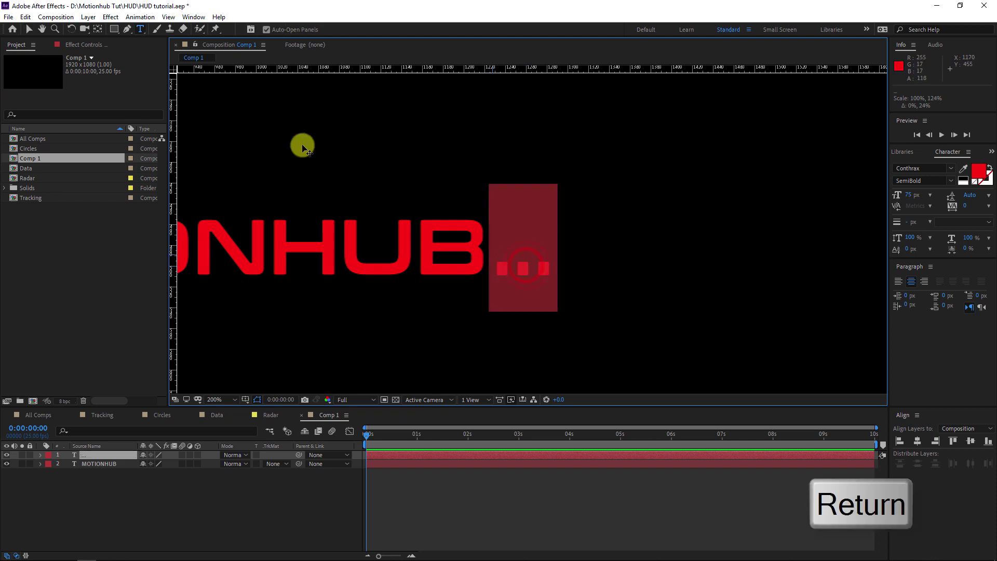
click(29, 30)
drag(534, 70, 566, 70)
click(28, 28)
key(comma)
key(comma)
key(comma)
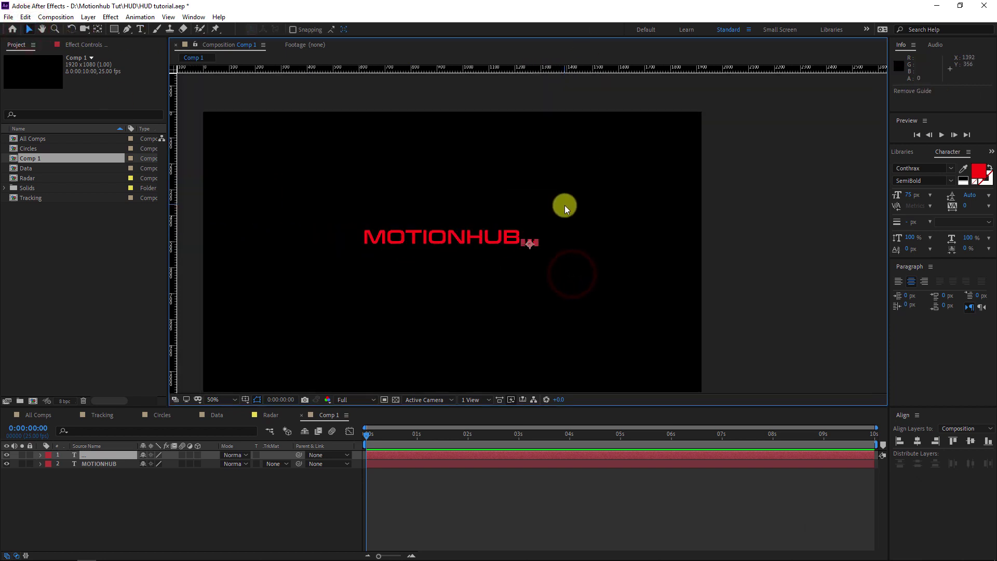
click(223, 506)
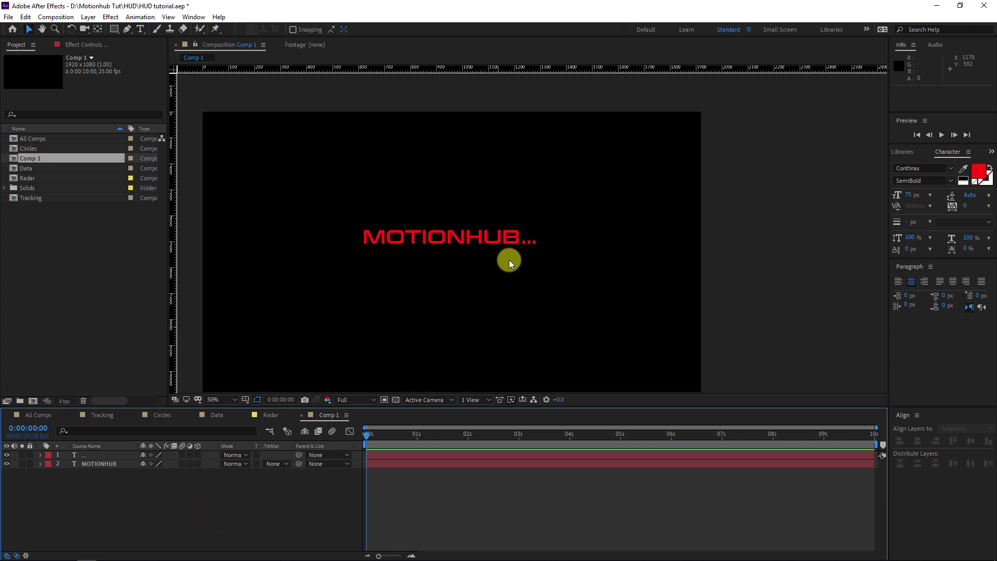
- Shift the MOTIONHUB text and the three dots together slightly left and down in the frame
click(97, 456)
drag(498, 241, 491, 244)
click(179, 499)
- Rename the three-dot text layer to 3Dots
click(107, 456)
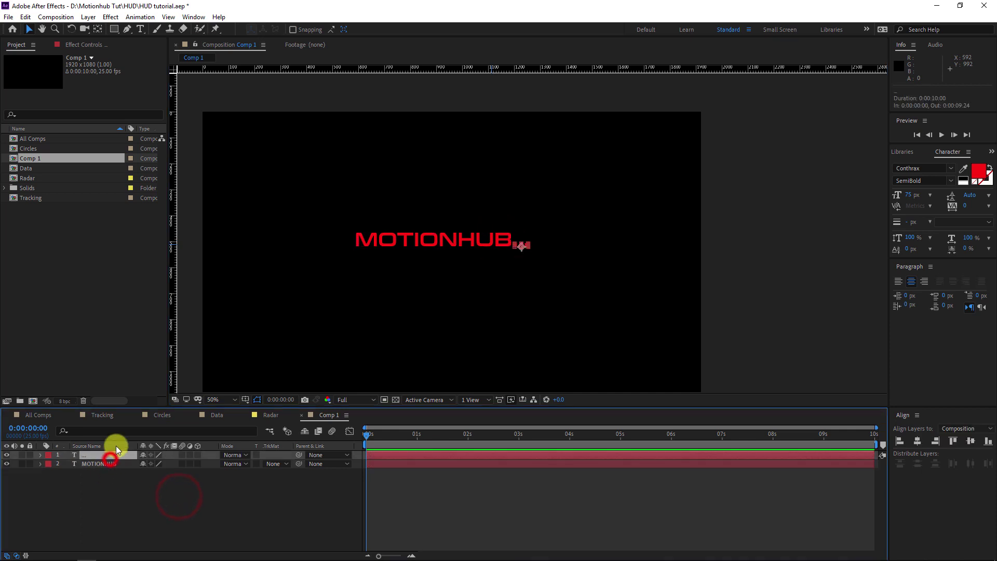
click(41, 456)
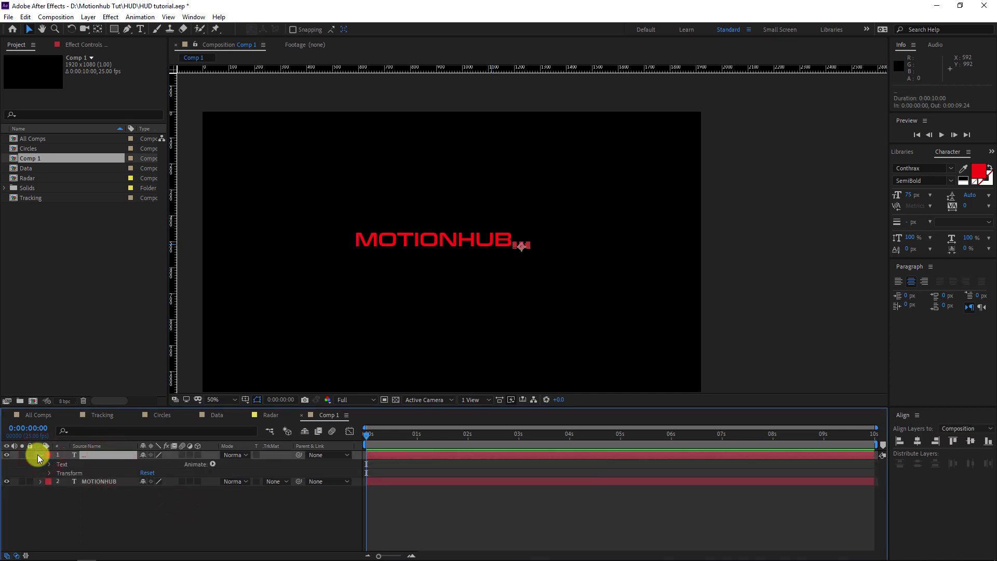
click(83, 456)
key(Return)
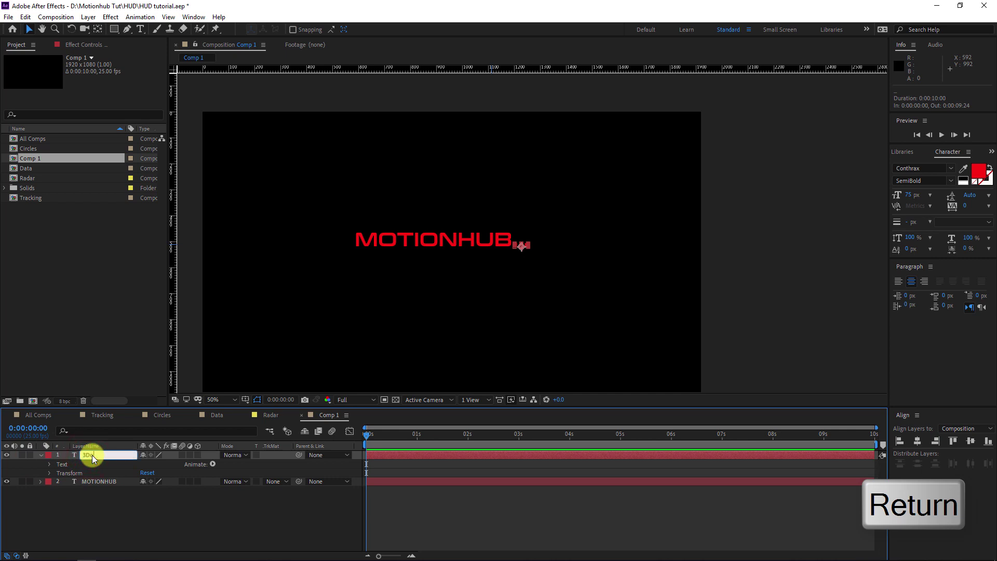
text(ts)
key(Return)
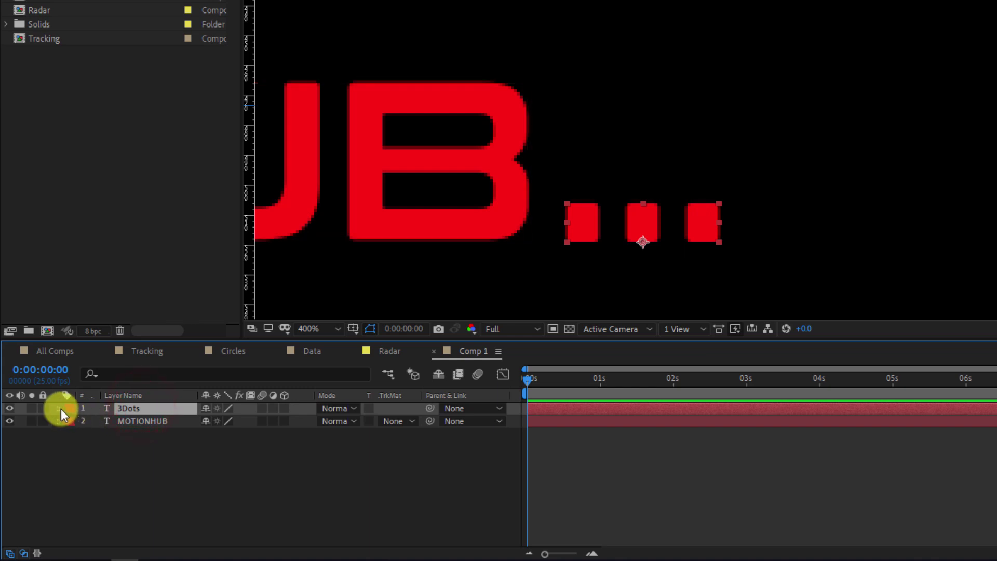
- Add an Opacity text animator to the 3Dots layer and set its opacity to 0%
click(57, 408)
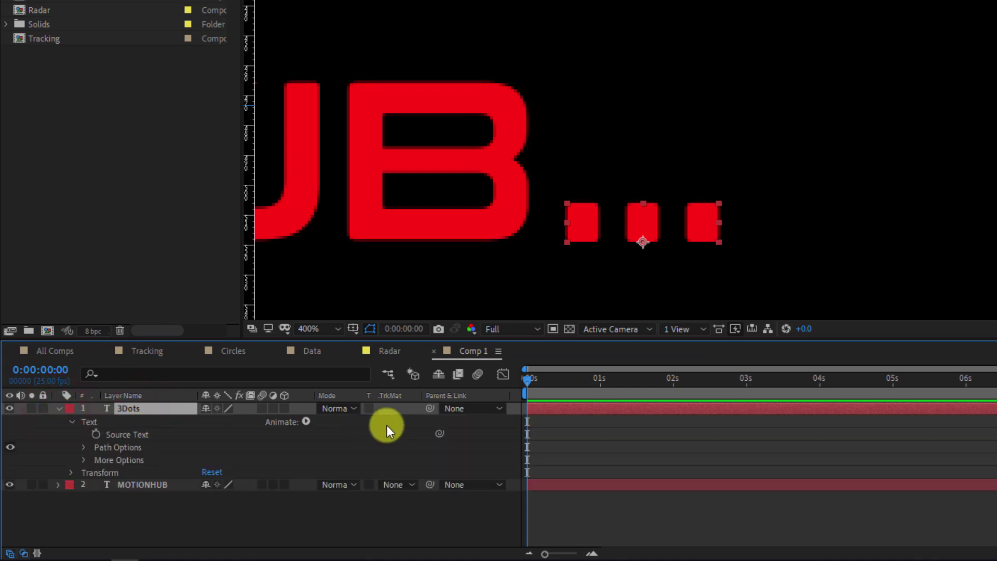
click(304, 421)
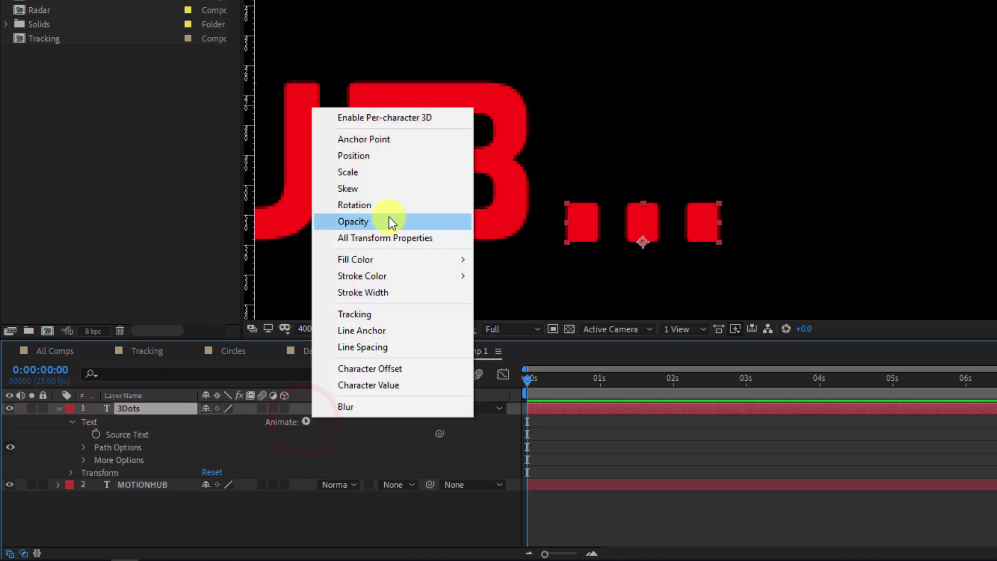
click(389, 222)
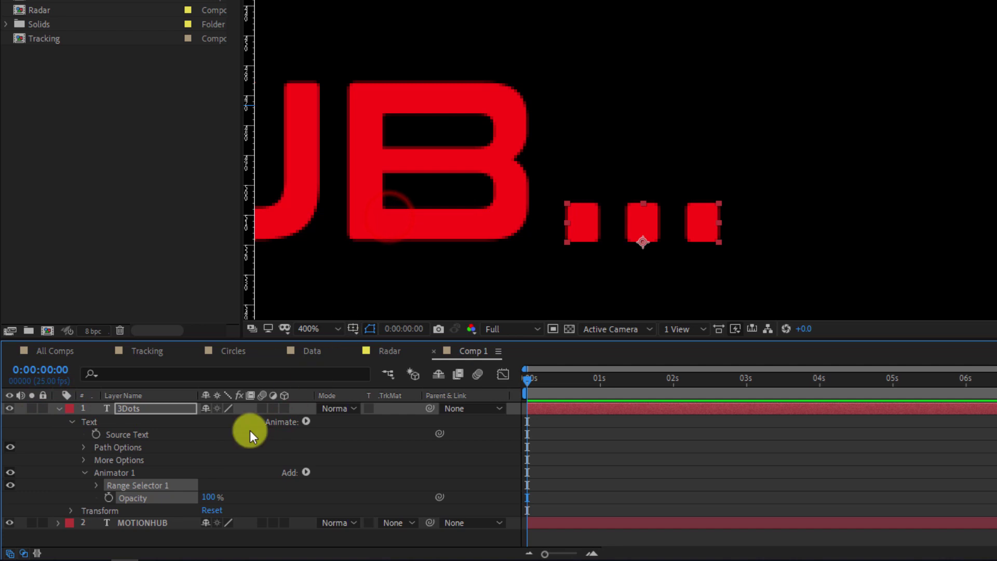
click(210, 497)
text(0)
key(Return)
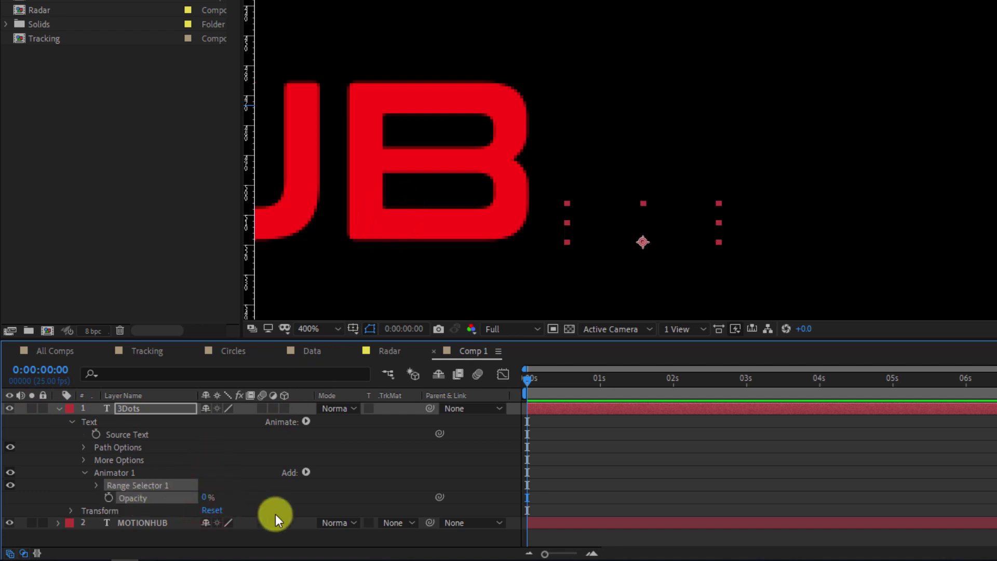
- Set a 0% Offset keyframe for Range Selector 1 of the 3Dots layer at 0:00:00:00
click(96, 485)
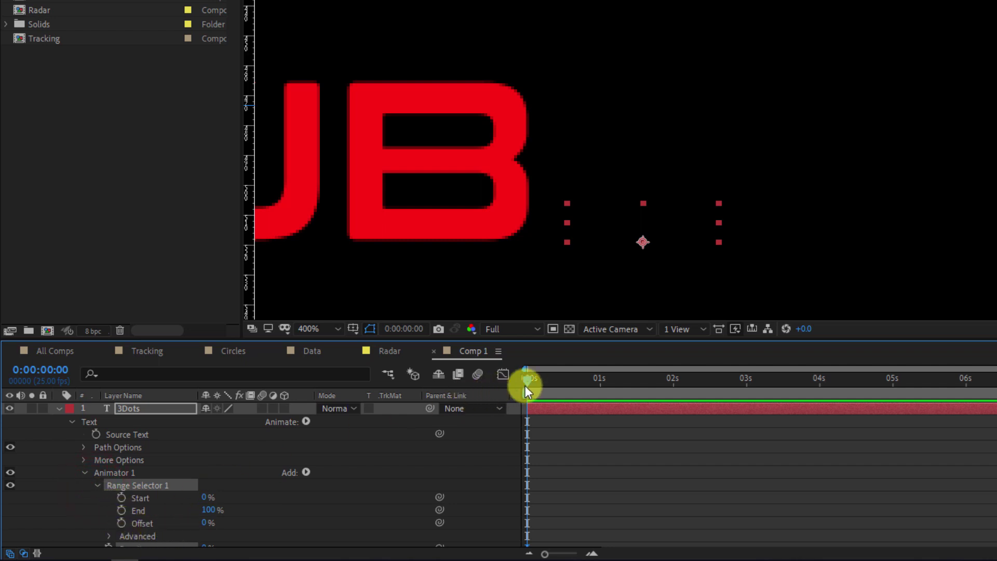
click(529, 380)
click(95, 494)
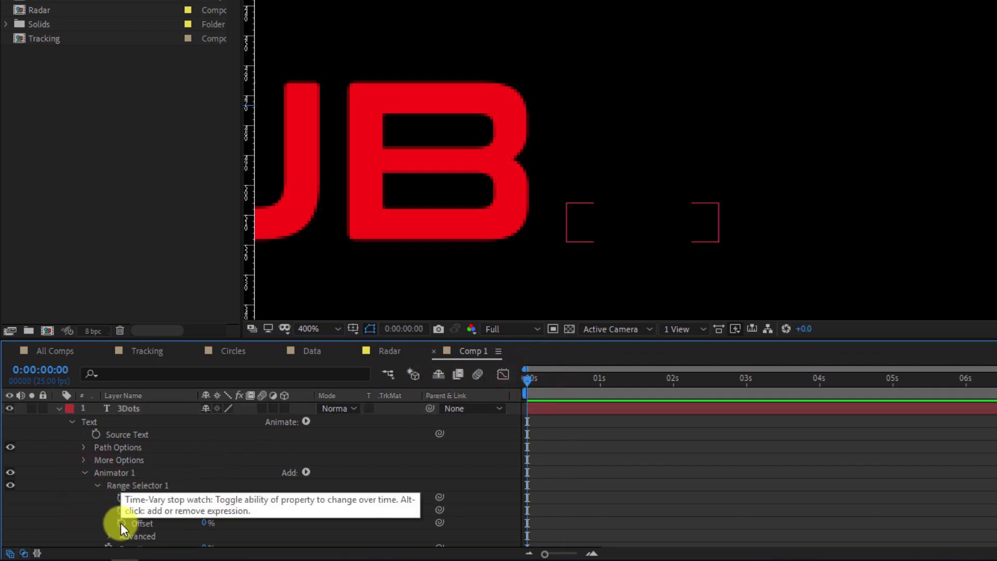
click(121, 522)
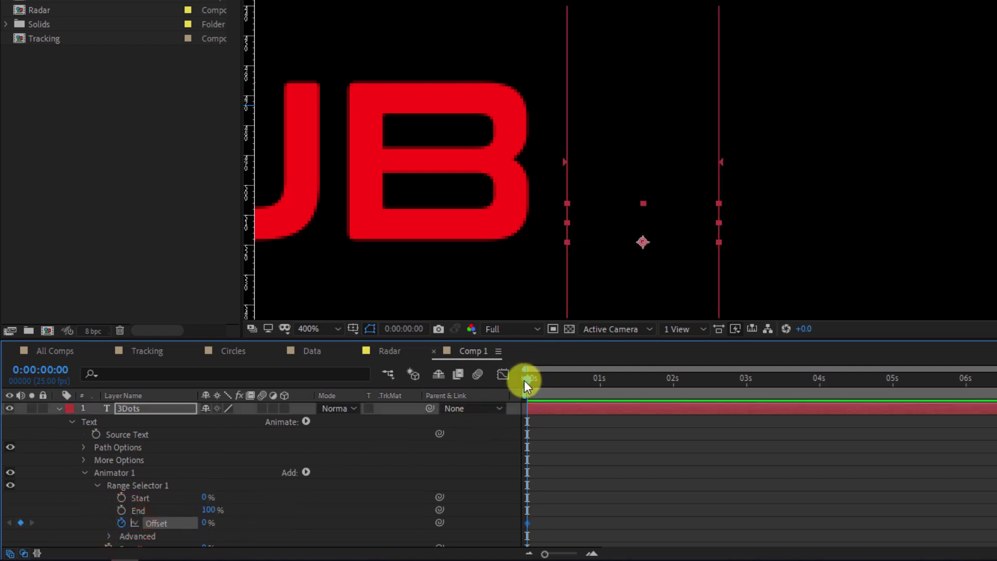
- Set a 100% Offset keyframe for Range Selector 1 at 0:00:00:03 and preview the dots
key(Page_Down)
key(Page_Down)
key(Page_Down)
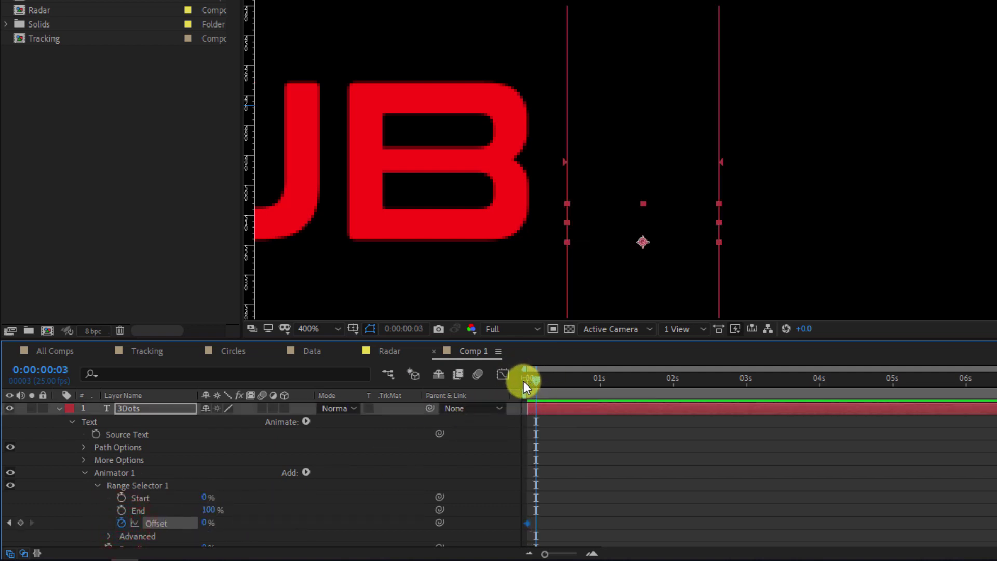
click(204, 522)
key(Return)
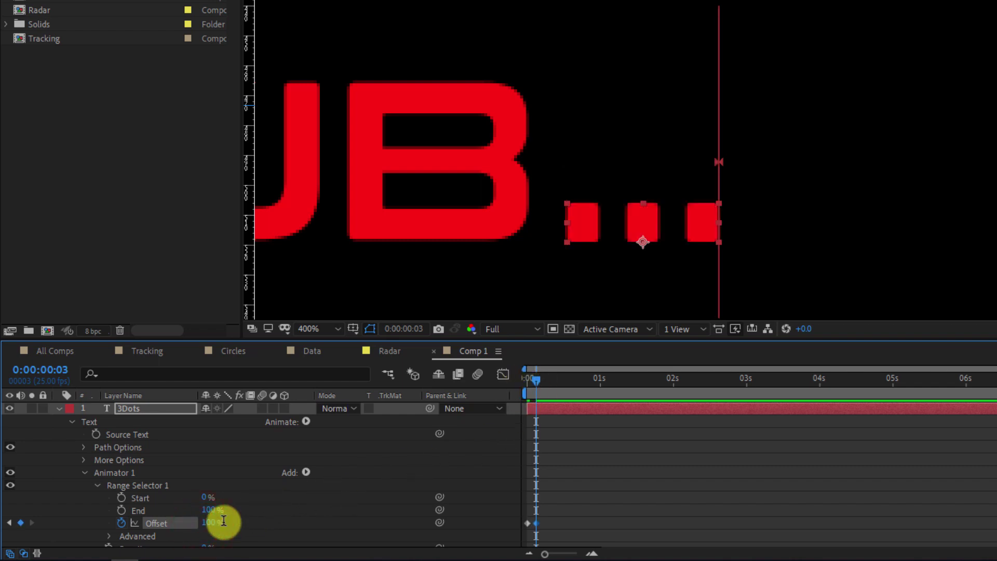
key(space)
key(space)
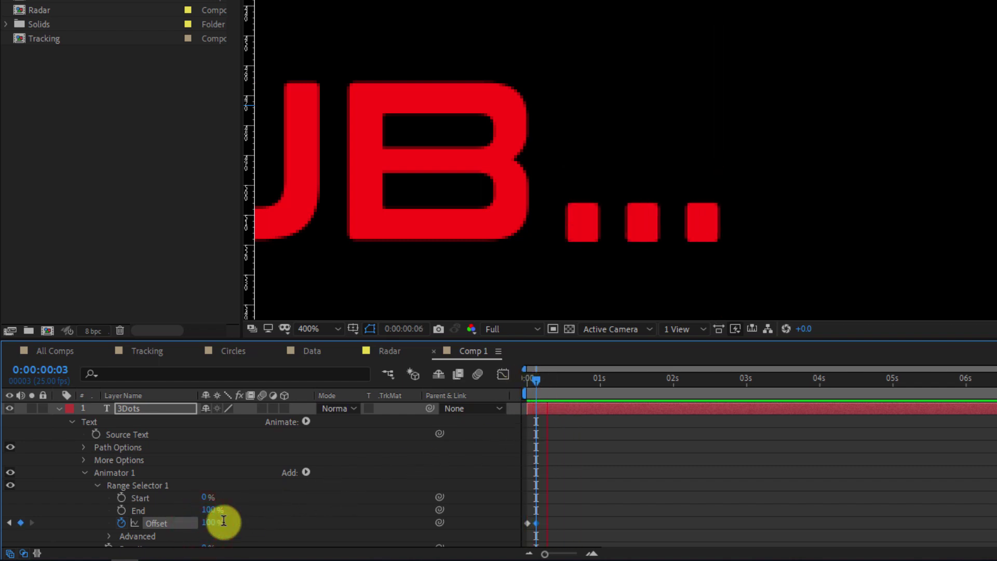
- Move the 100% Offset keyframe to the one-second mark and preview the slower dot animation
drag(538, 523, 600, 523)
key(space)
key(space)
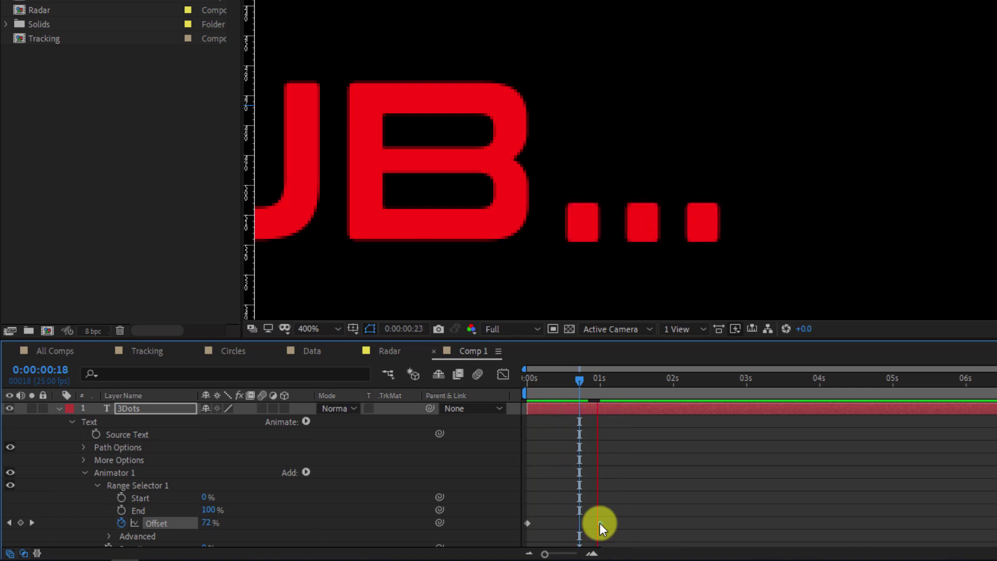
key(space)
- Add the expression loopOut(type = "cycle", numKeyframes = 0) to the 3Dots Offset and preview the looping dots with the full title
scroll(599, 522, down, 2)
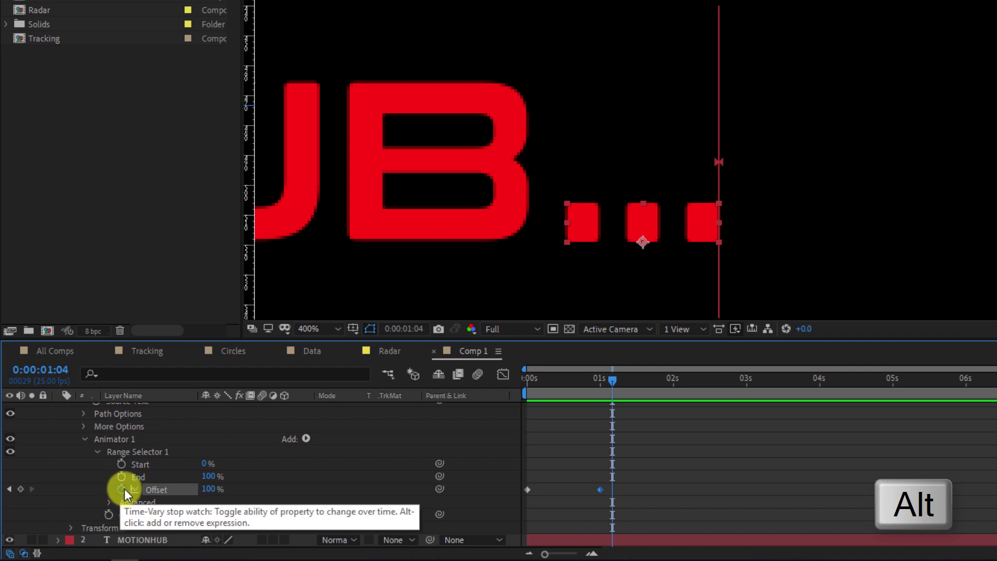
alt+click(120, 488)
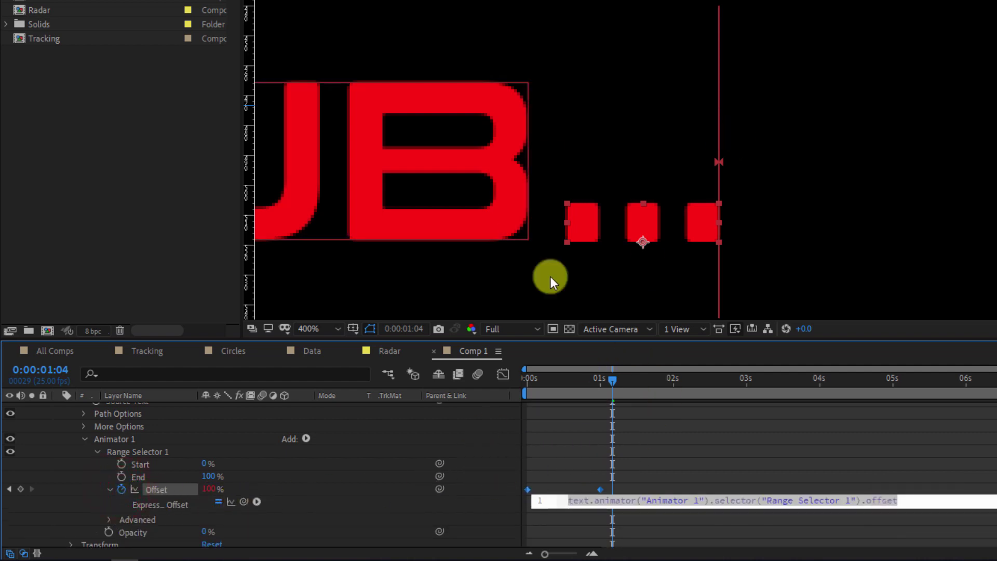
click(256, 501)
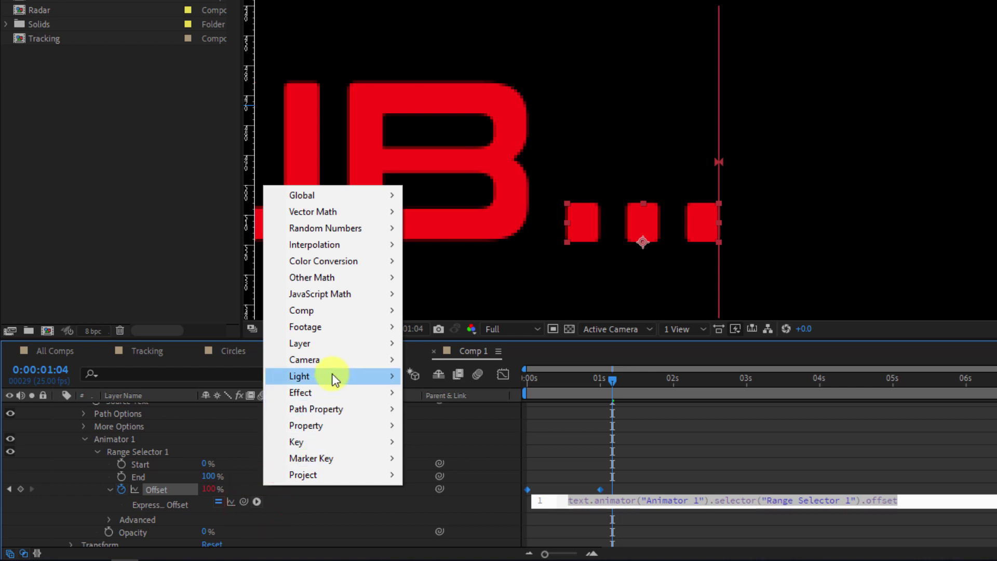
mouse_move(339, 425)
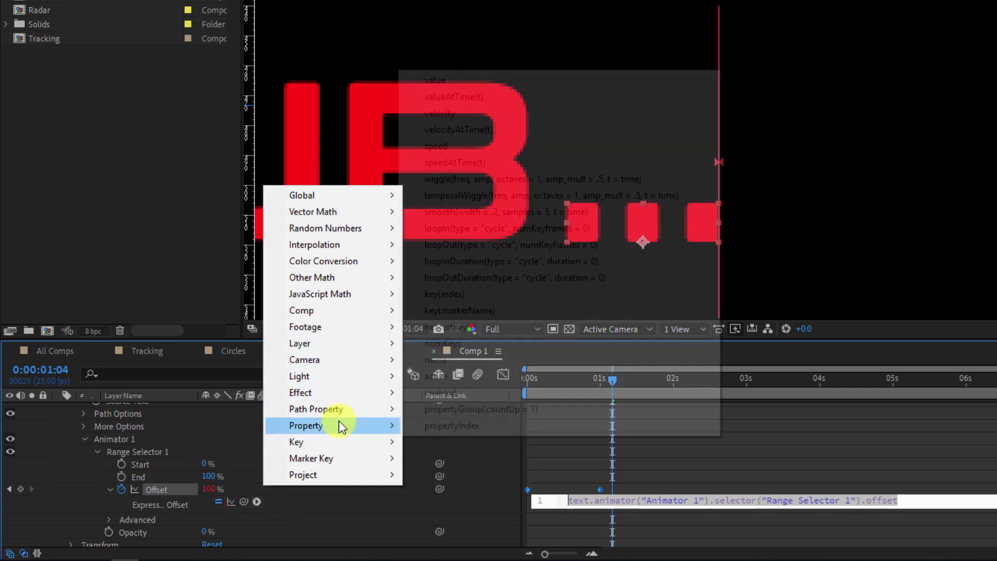
click(548, 247)
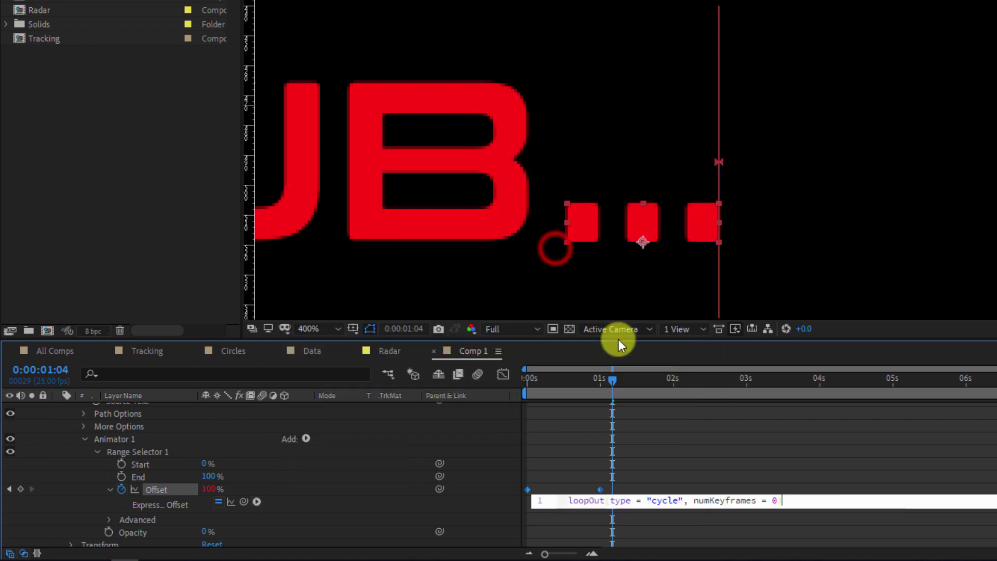
click(711, 454)
key(space)
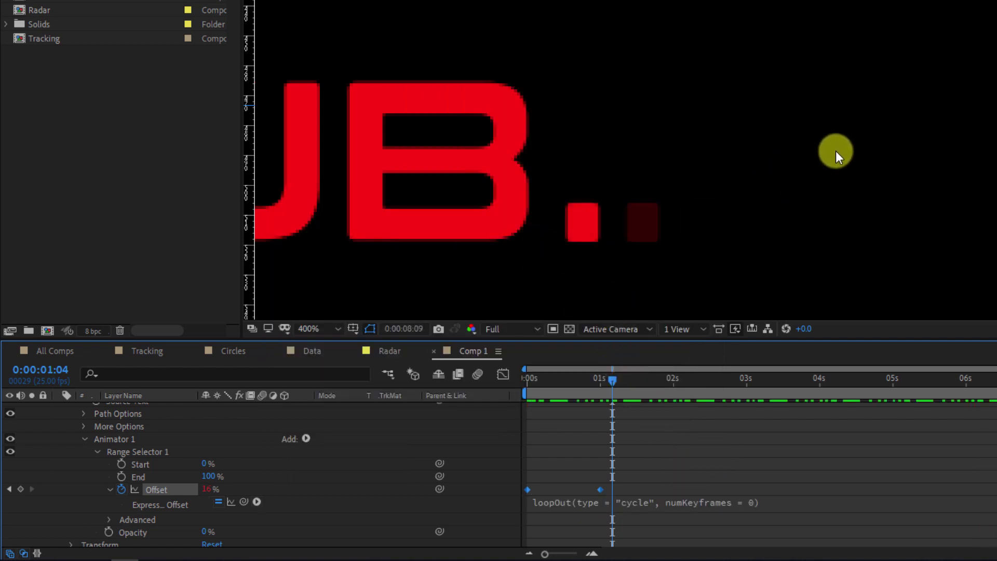
key(space)
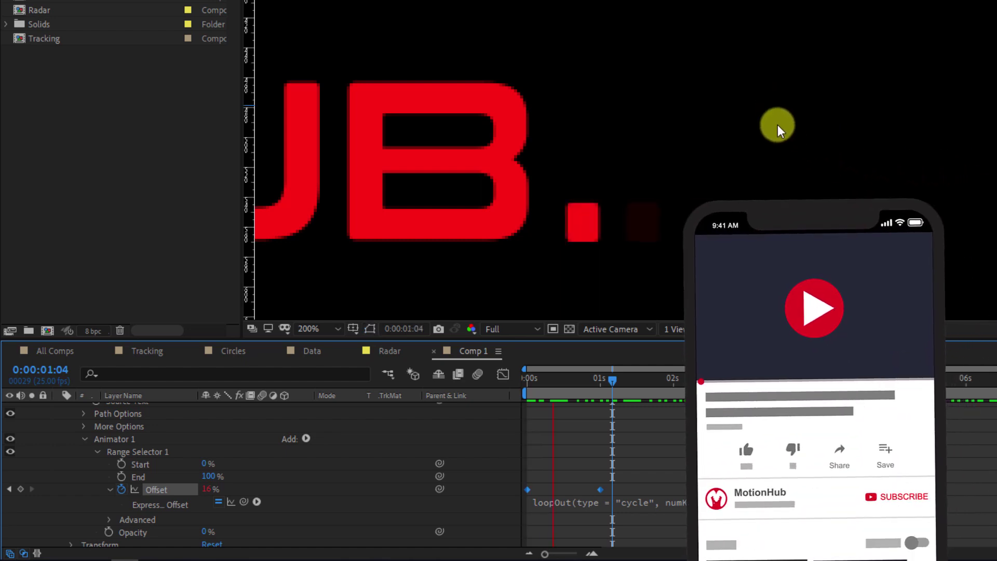
scroll(779, 127, down, 6)
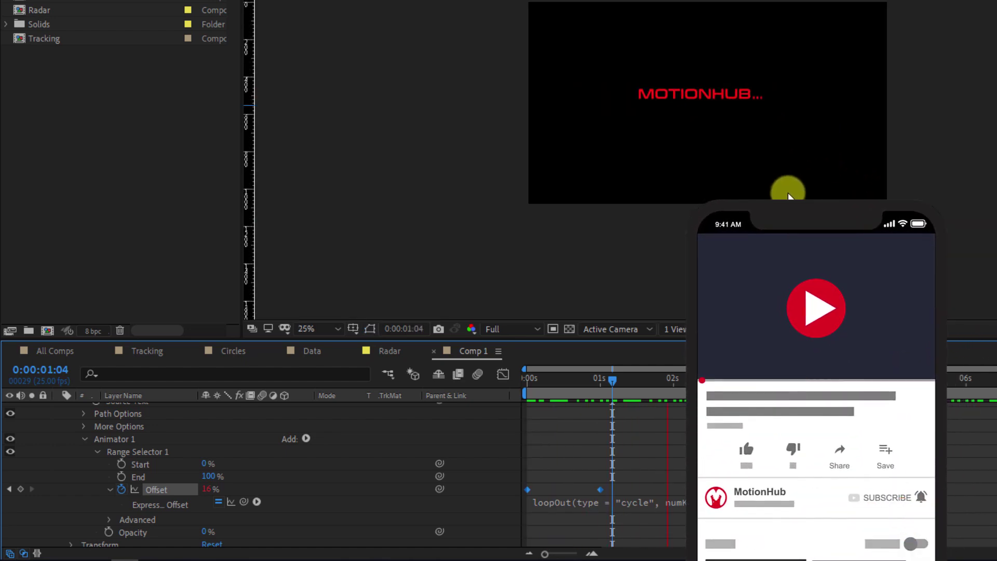
scroll(786, 196, up, 4)
scroll(787, 196, down, 2)
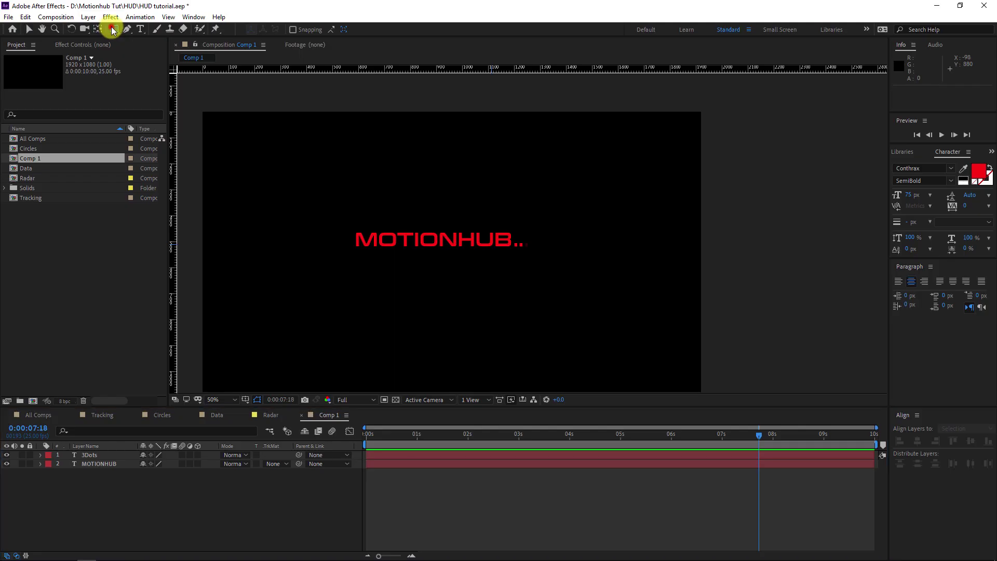
- Draw an upright rounded rectangle, about 43 by 158 px, just below the beginning of the MOTIONHUB text
click(118, 29)
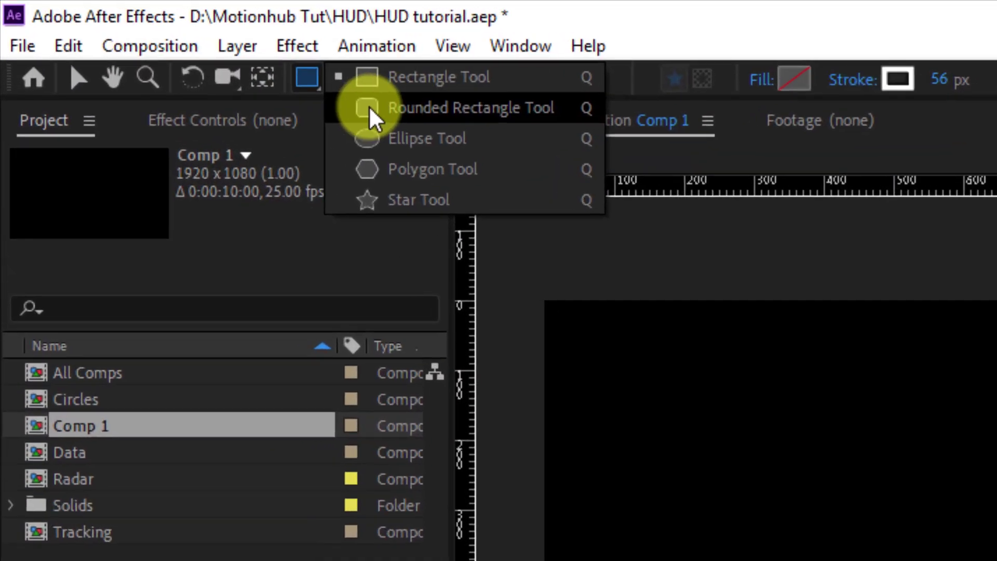
click(407, 104)
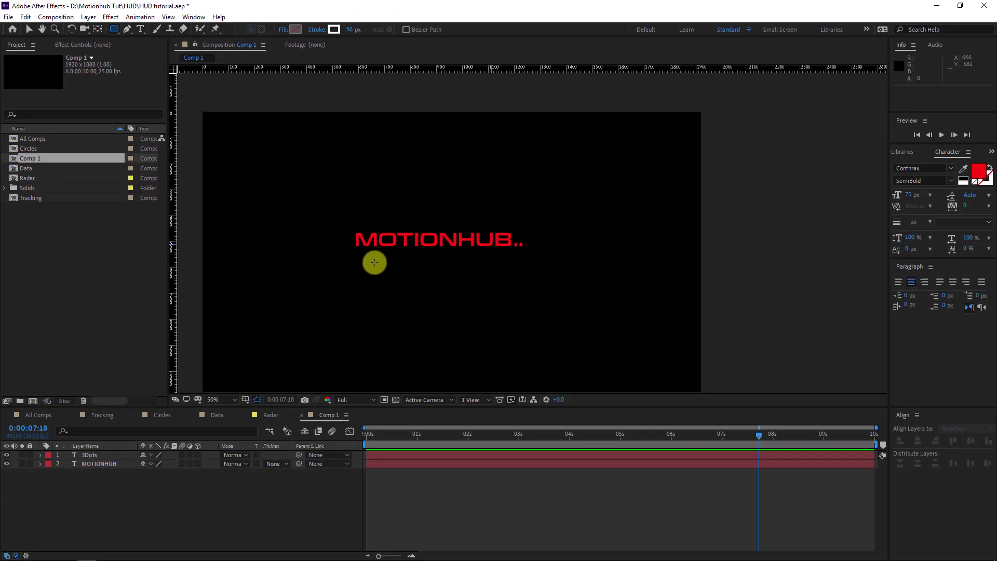
drag(407, 284, 421, 334)
drag(386, 304, 386, 305)
- Set the rounded rectangle's stroke to None and give it a solid white fill
click(318, 30)
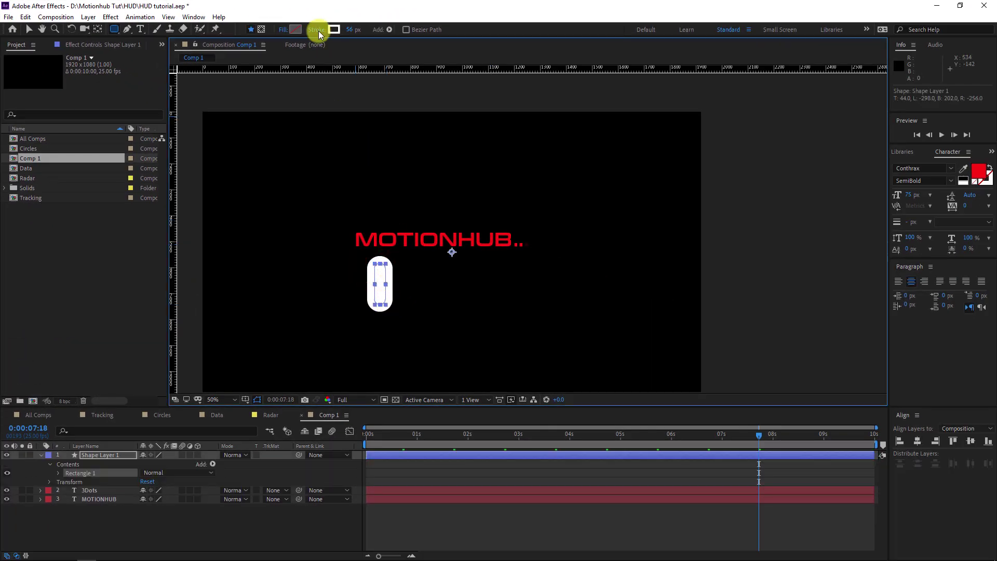
click(317, 32)
click(445, 239)
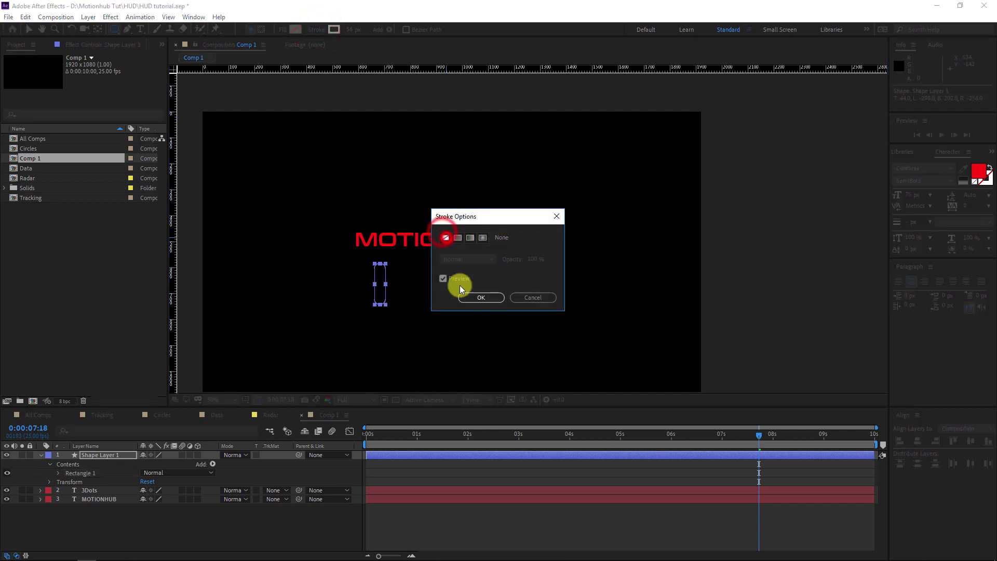
click(481, 297)
click(285, 32)
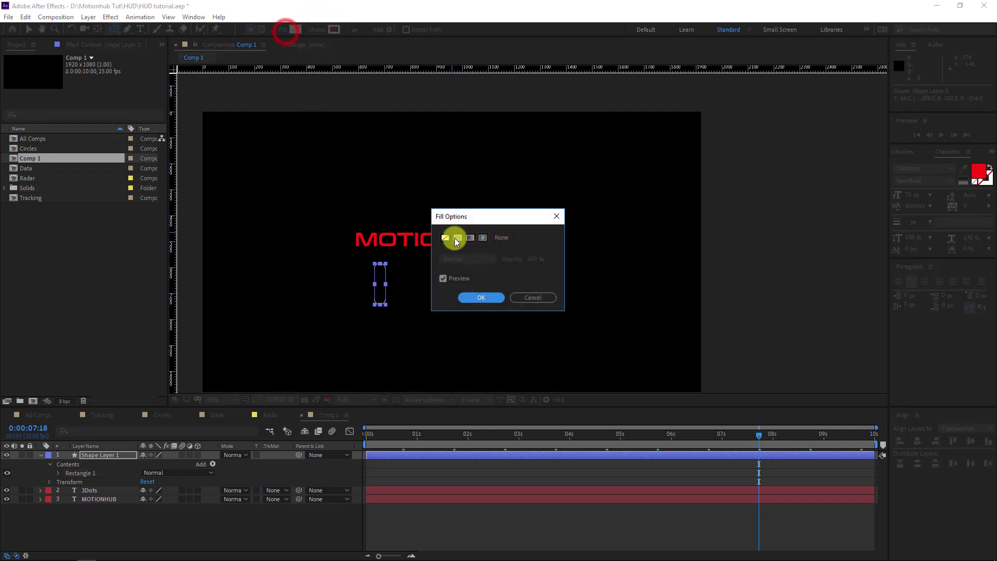
click(454, 238)
click(481, 297)
- Snap the anchor point of Shape Layer 1 to the centre of the rounded rectangle with the Pan Behind tool
click(106, 453)
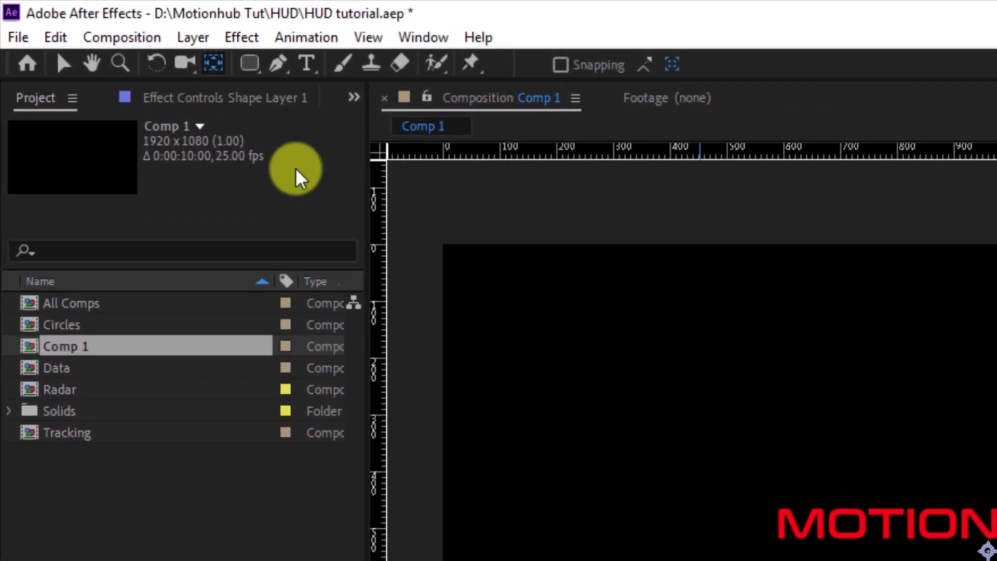
click(215, 66)
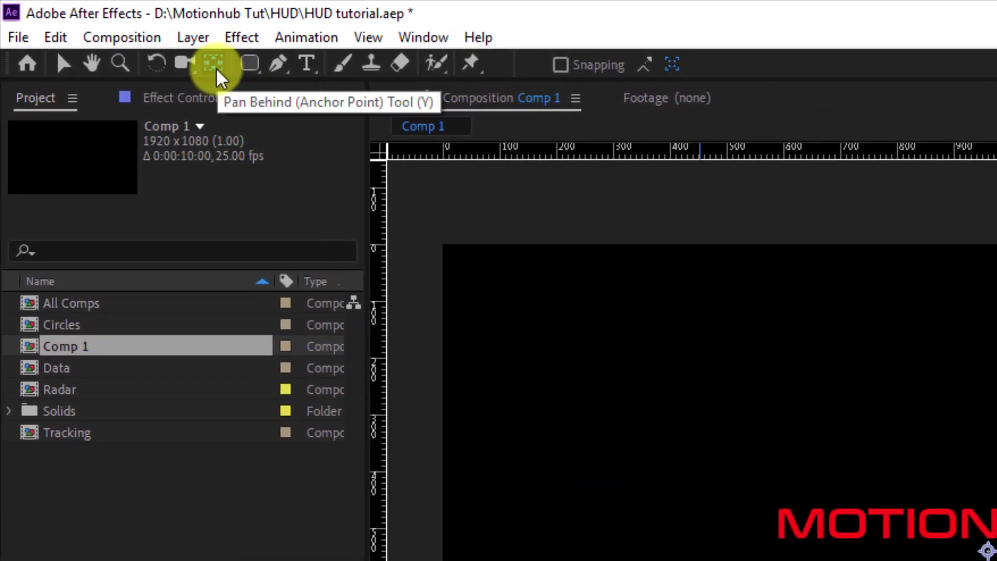
key(ctrl)
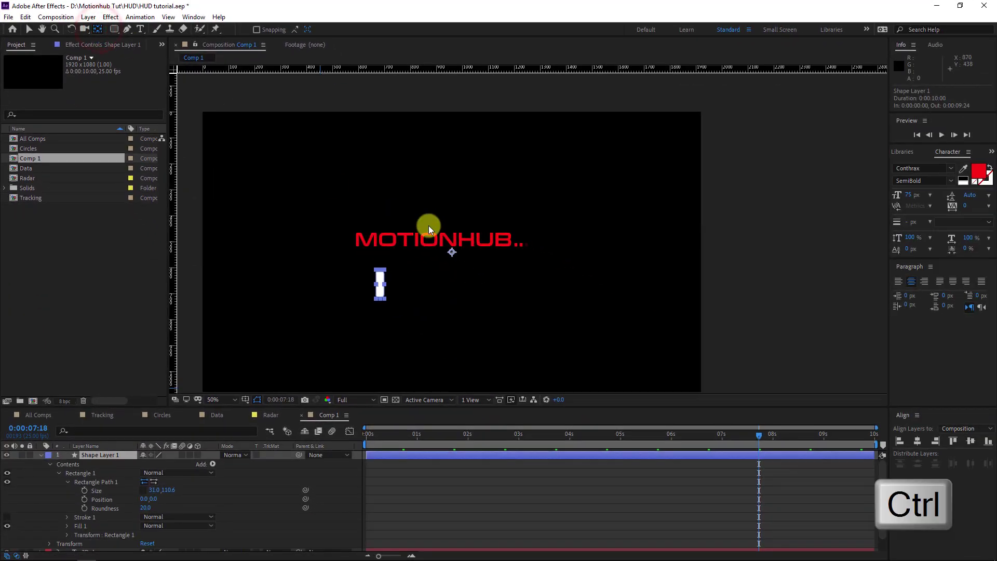
drag(451, 253, 385, 287)
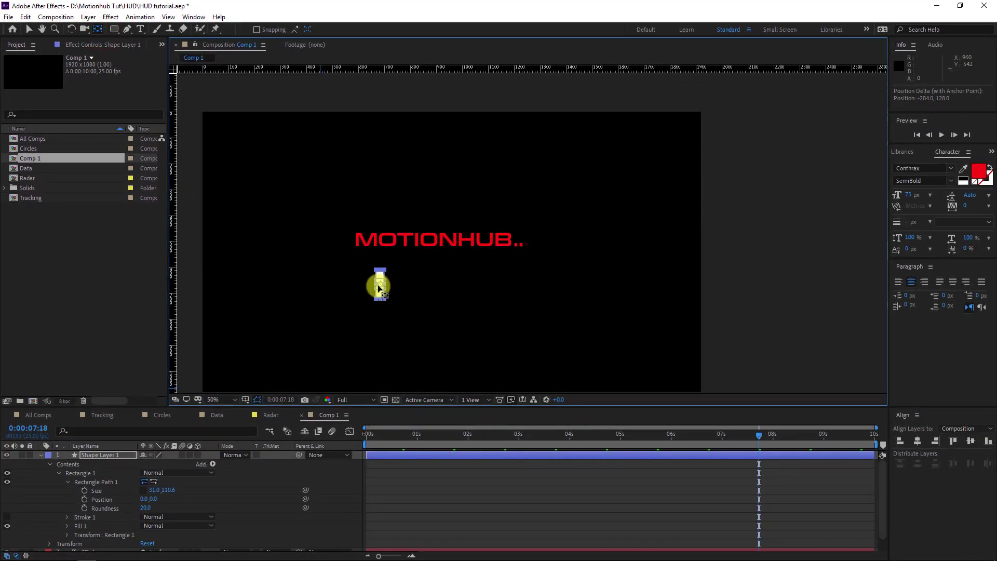
- Set the Skew of Rectangle 1 to 15 in its shape transform
click(67, 535)
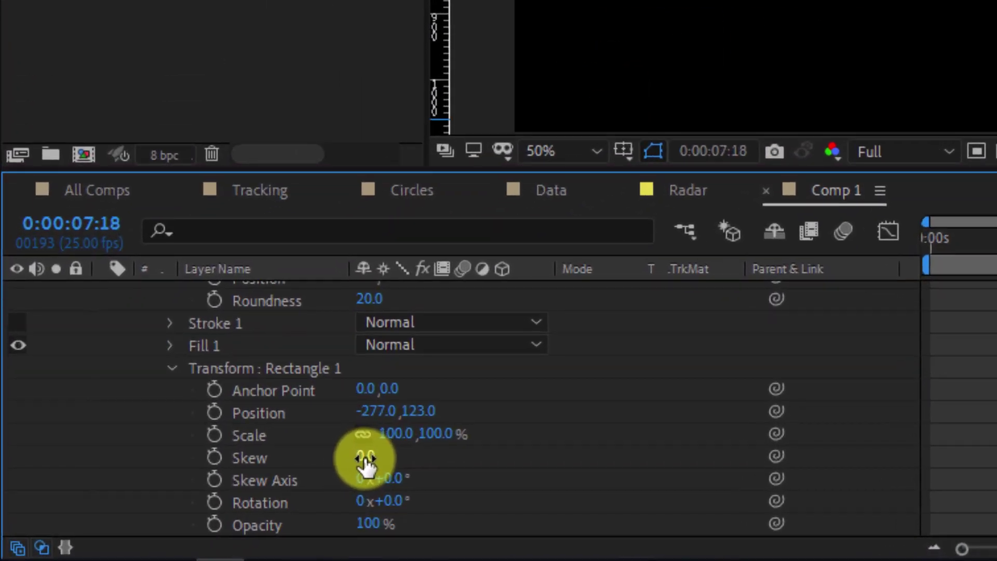
click(361, 457)
text(15)
key(Return)
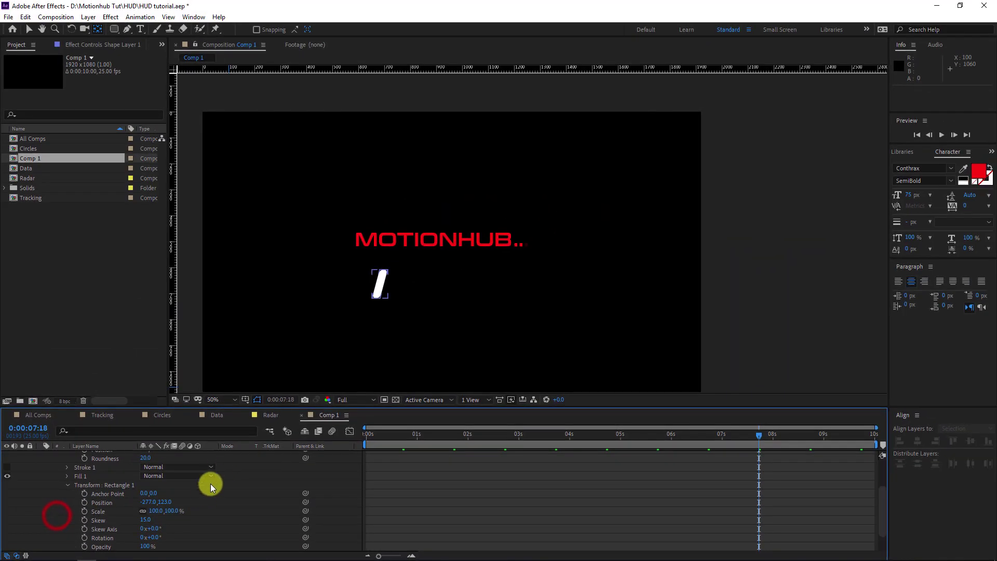
- Add a Repeater to the contents of Shape Layer 1
scroll(207, 485, up, 3)
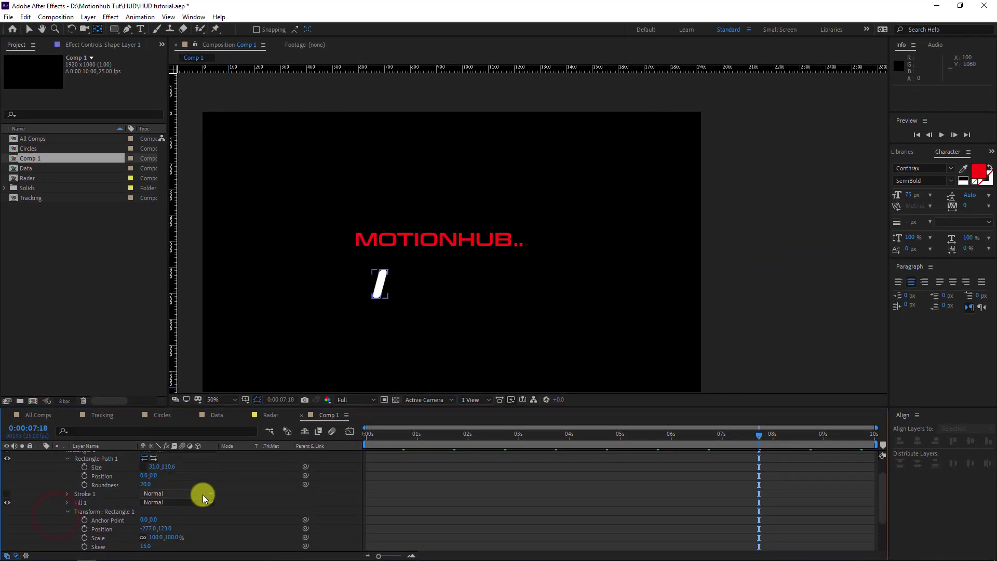
click(213, 464)
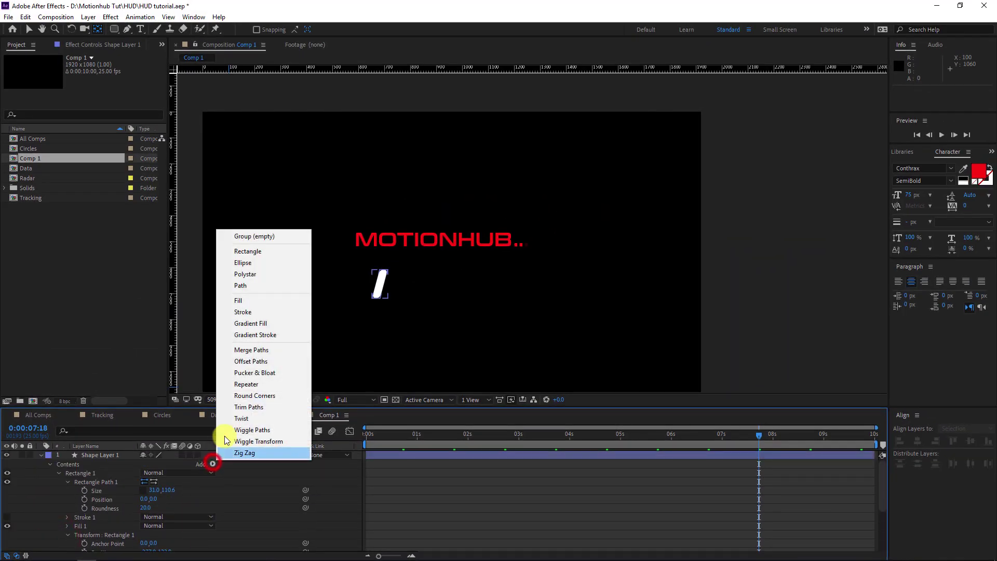
click(258, 384)
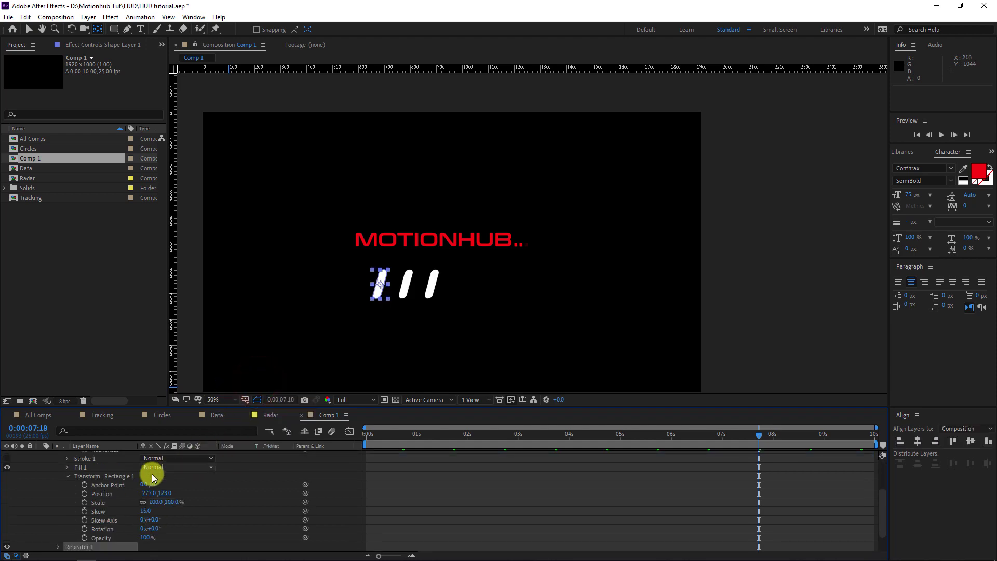
- Set the Repeater's transform position to 42, 0 and its number of copies to 24
scroll(93, 491, down, 3)
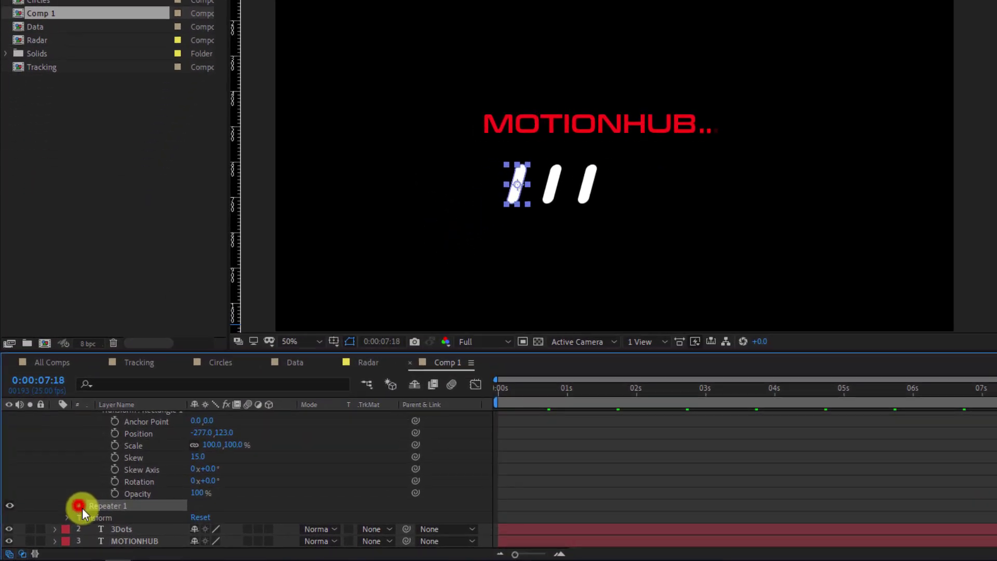
click(62, 517)
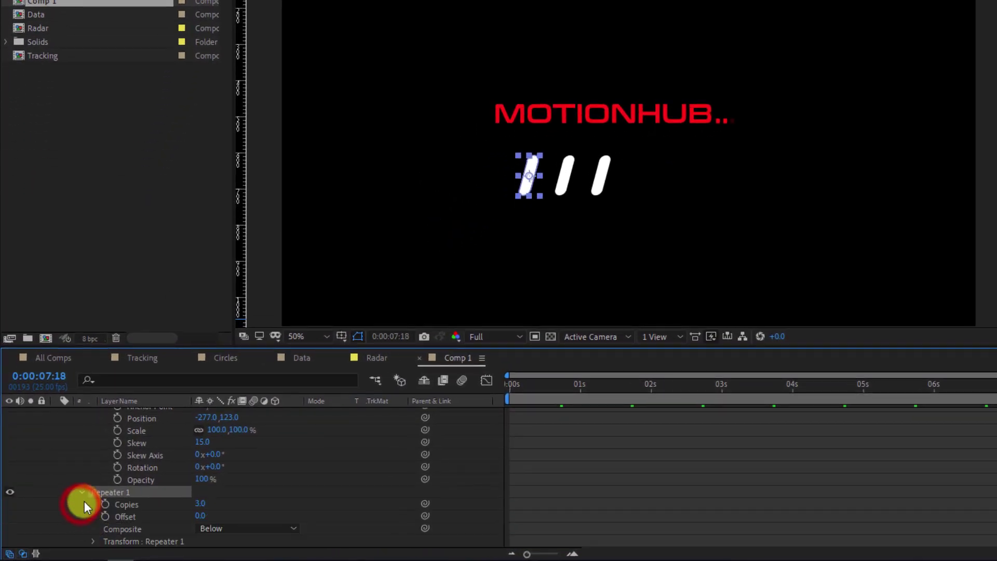
click(93, 504)
scroll(92, 502, down, 2)
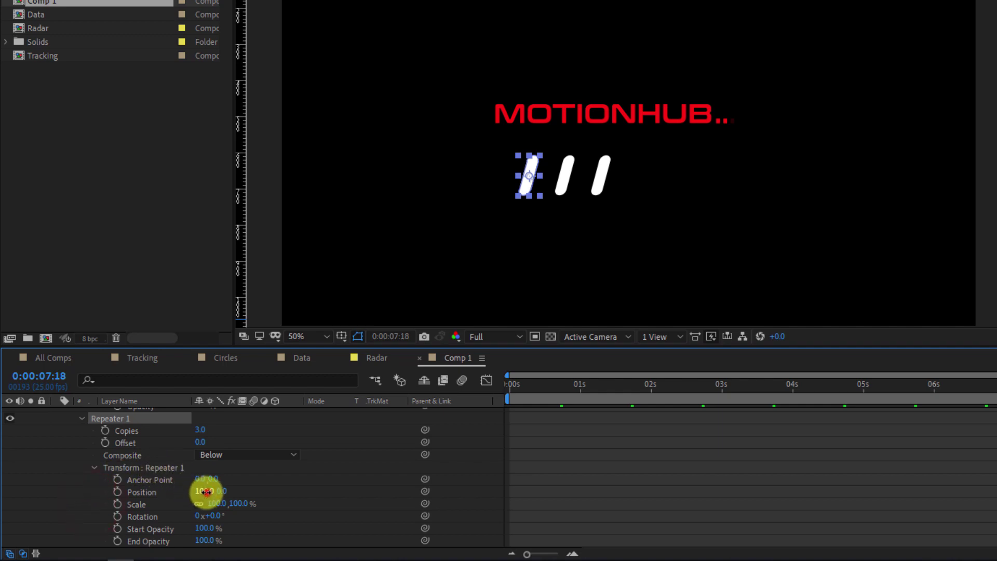
drag(205, 491, 164, 491)
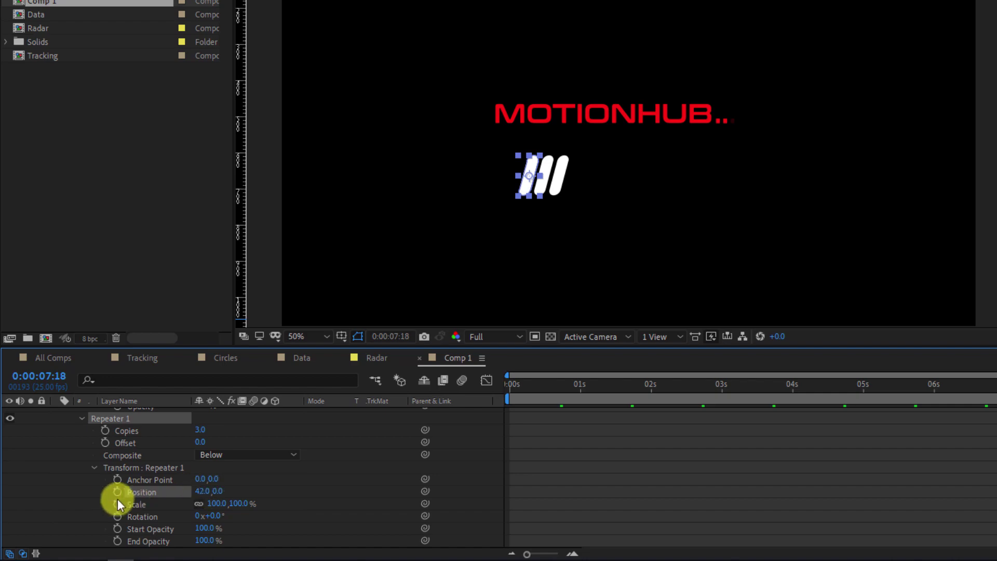
mouse_move(200, 430)
mouse_down()
mouse_move(220, 430)
mouse_move(210, 437)
mouse_up()
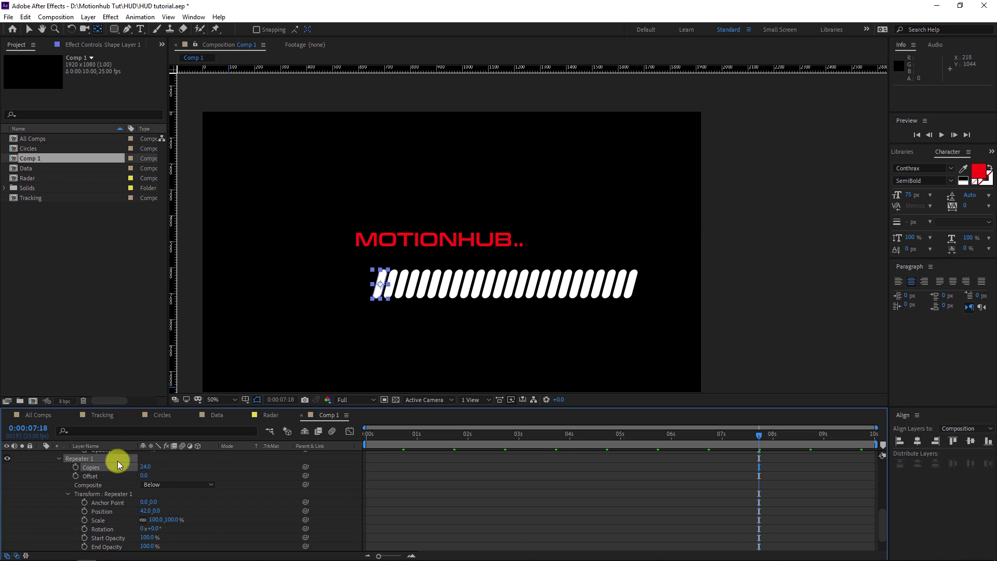
- Shift the row of slanted bars horizontally to position 421, 663 below the MOTIONHUB text and collapse the properties of Shape Layer 1
scroll(107, 456, up, 8)
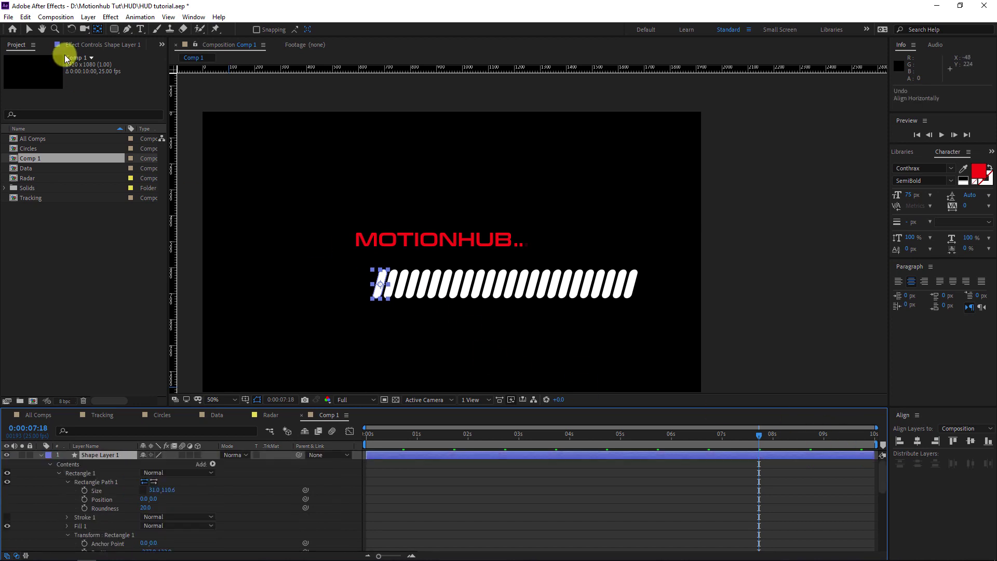
click(29, 30)
drag(383, 279, 315, 277)
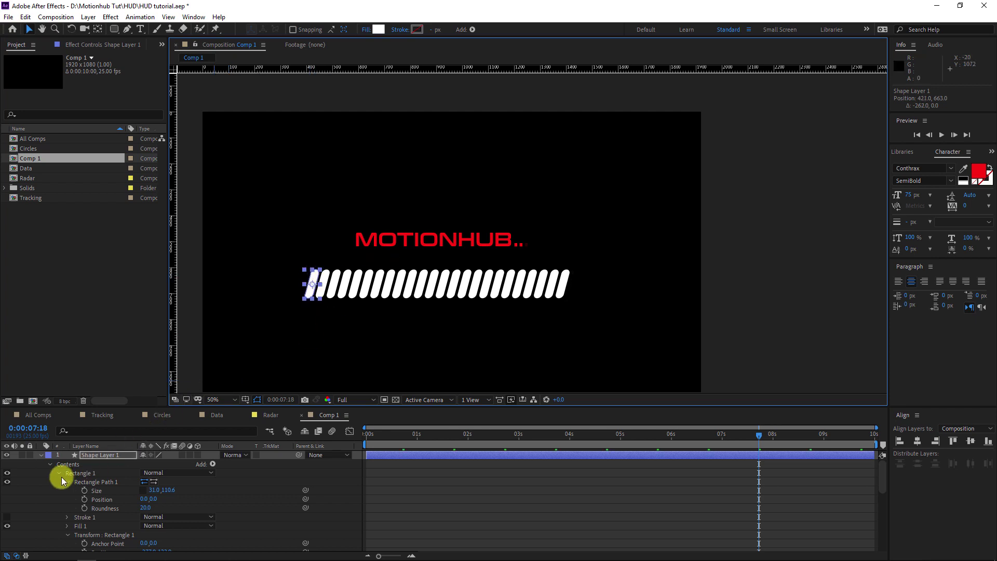
click(39, 455)
click(110, 455)
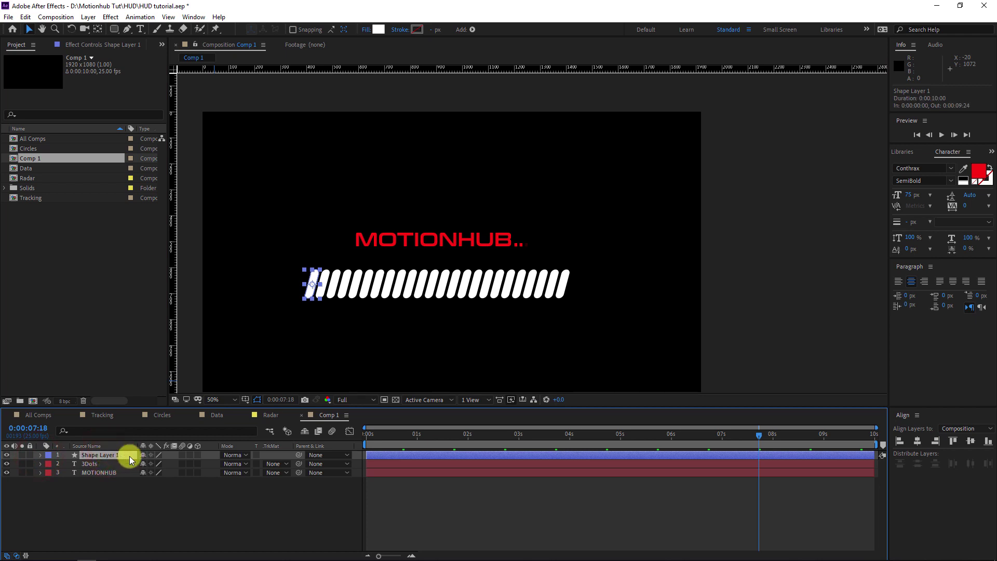
- Set the opacity of Shape Layer 1 to 10%
key(t)
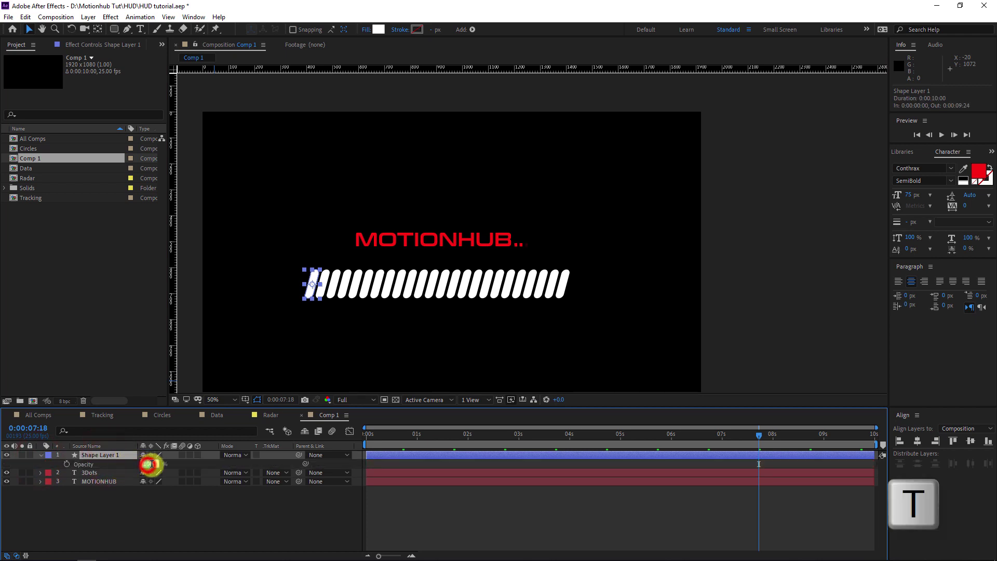
text(1)
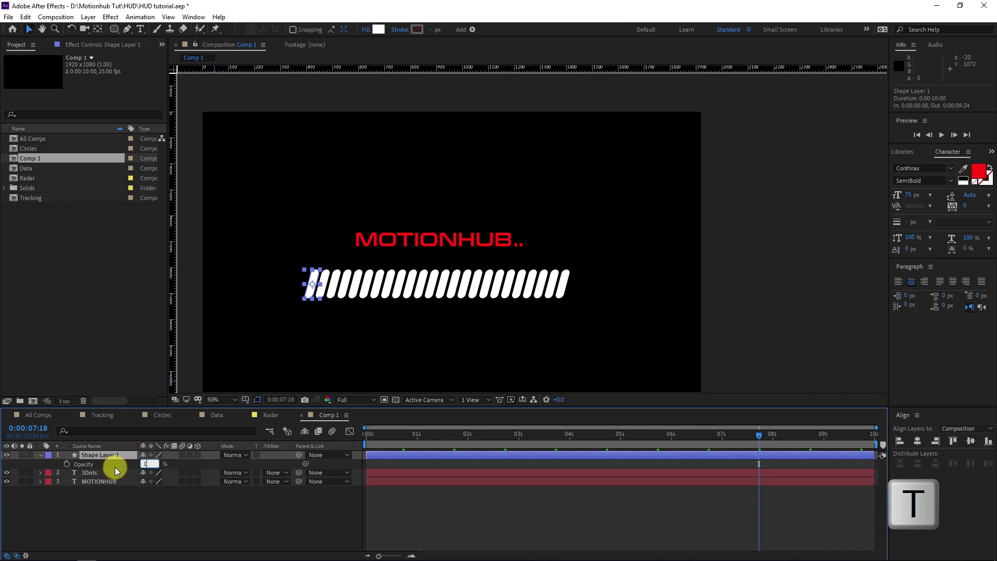
text(0)
key(Return)
- Duplicate Shape Layer 1 and set the opacity of the duplicate to 100%
key(ctrl+d)
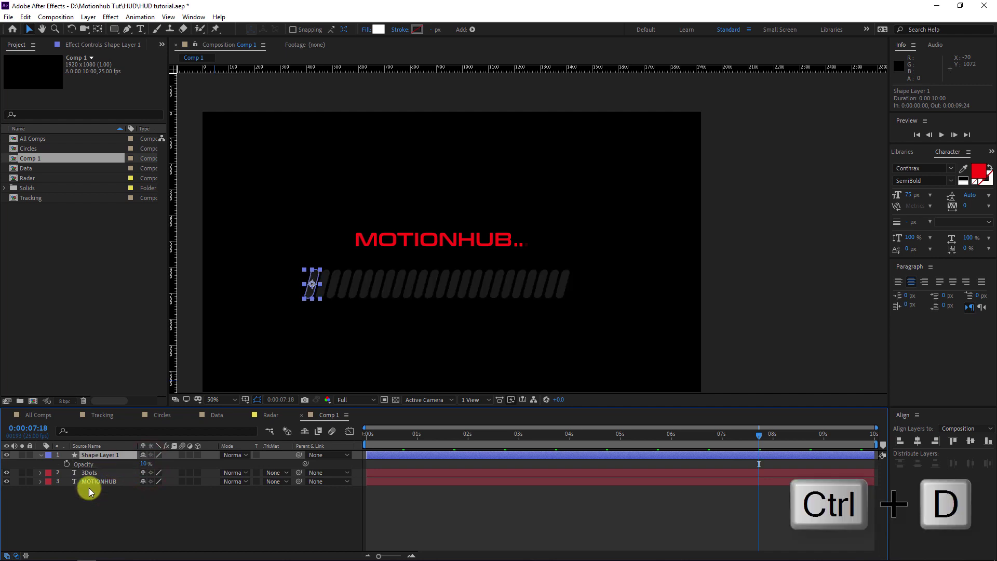
key(ctrl+d)
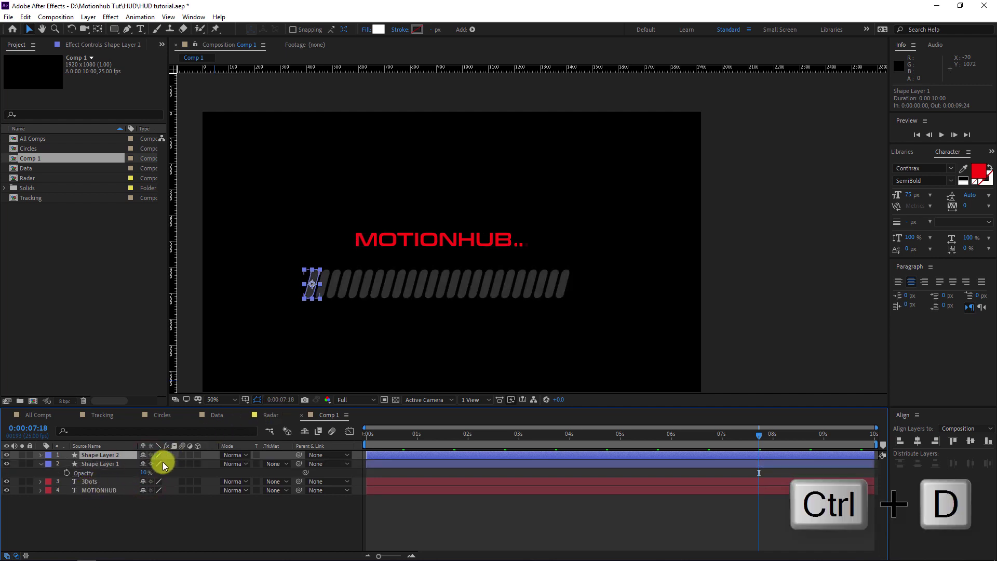
key(t)
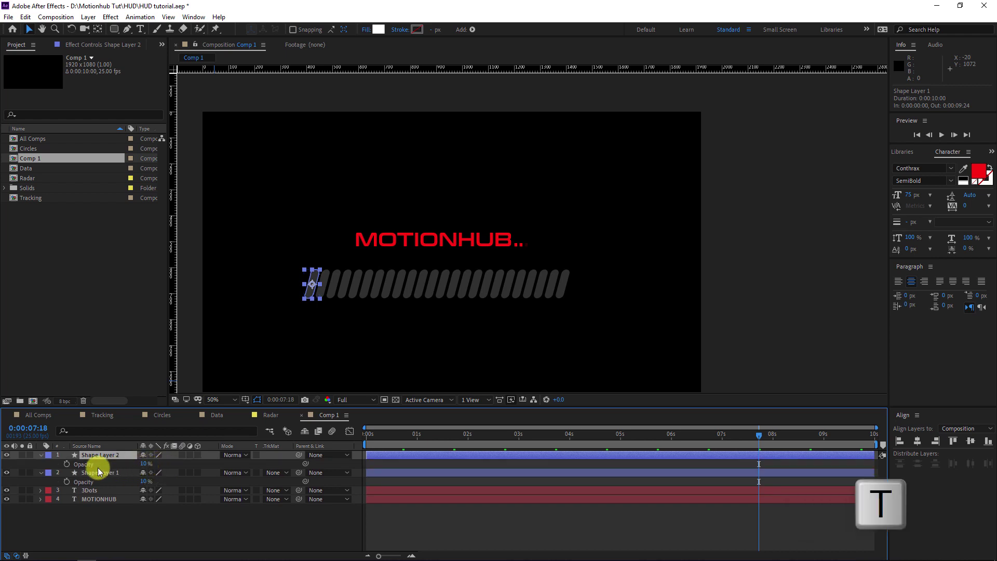
drag(141, 467, 276, 460)
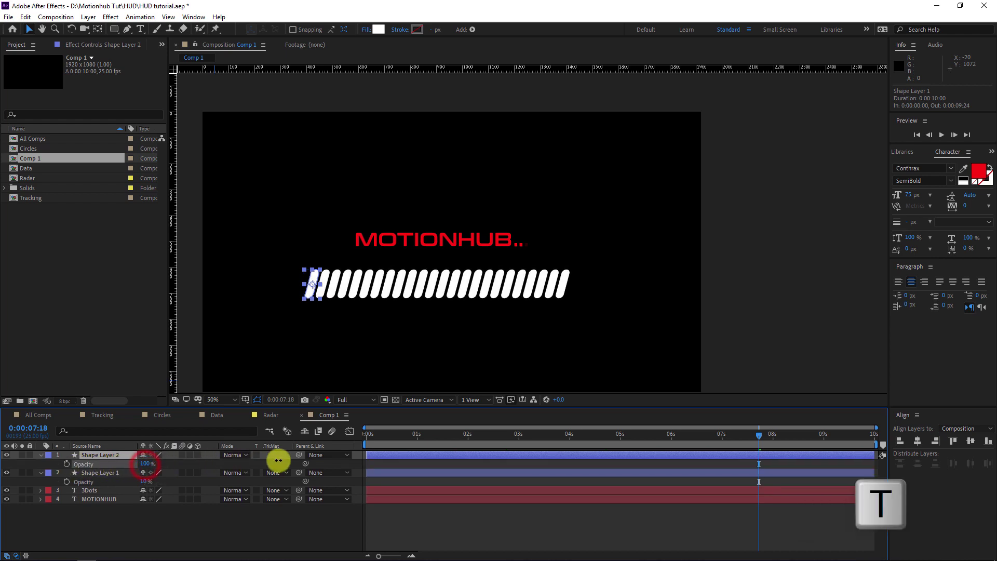
- Change the fill color of the segments in Shape Layer 2 from the duplicate's white to orange
click(123, 454)
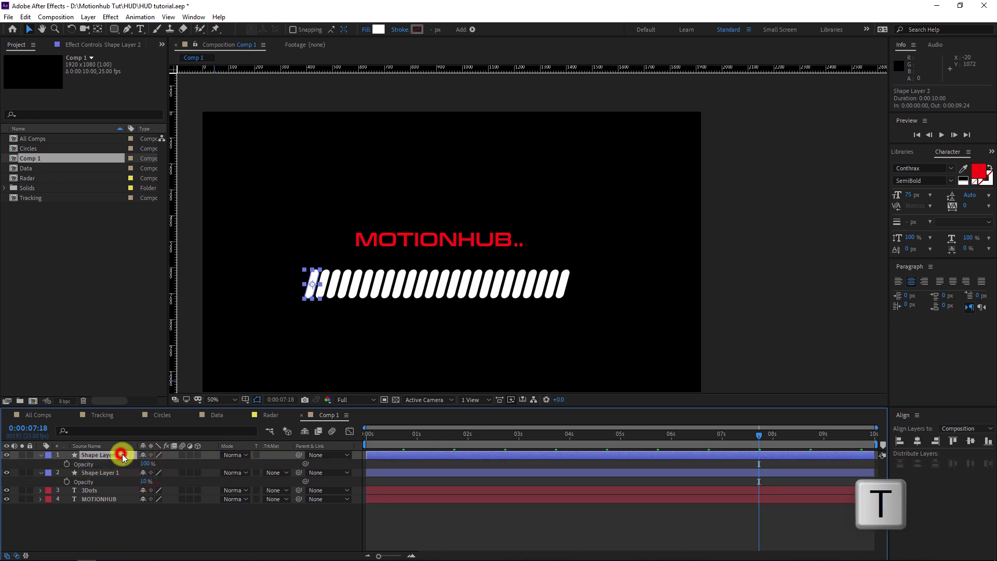
click(379, 29)
drag(472, 478, 482, 515)
click(452, 385)
click(560, 396)
- Keyframe the Copies property of Shape Layer 2's repeater at the start of the composition with a value of 0
click(42, 455)
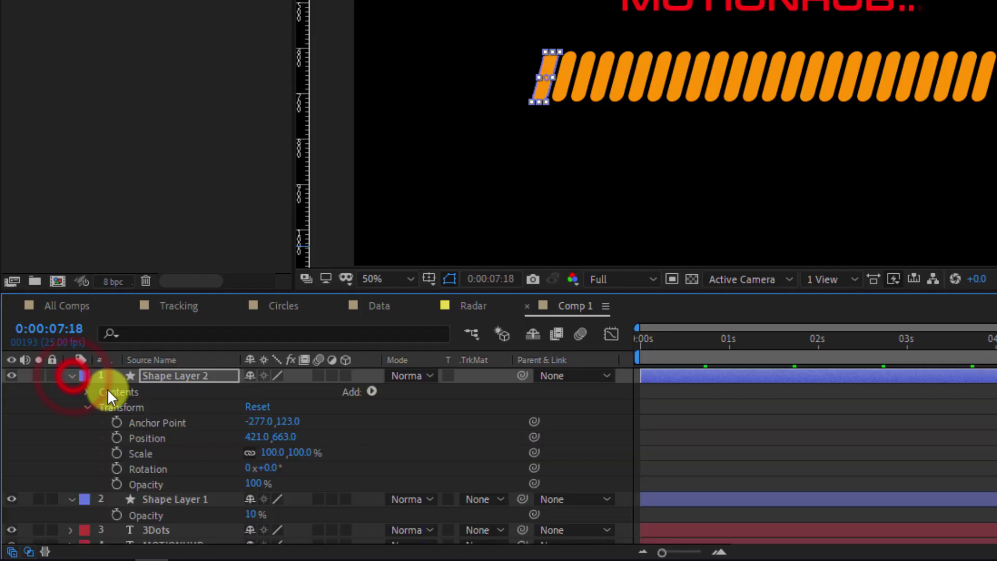
click(86, 391)
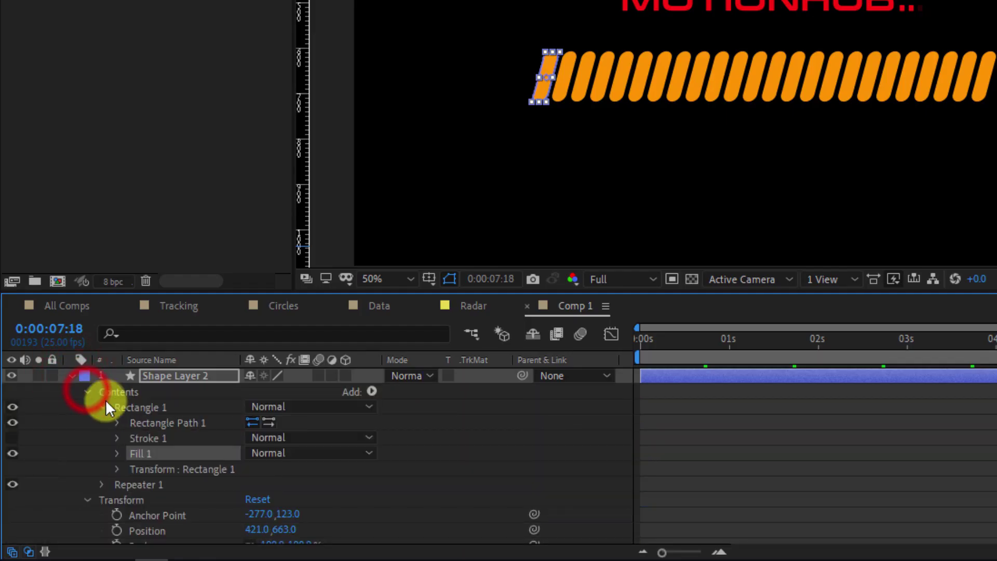
click(101, 484)
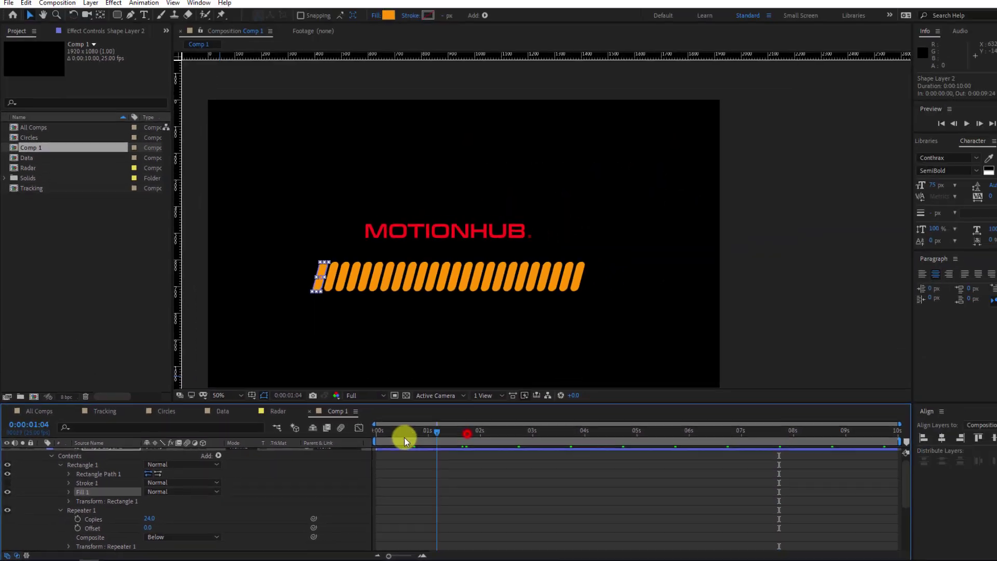
key(Home)
click(131, 489)
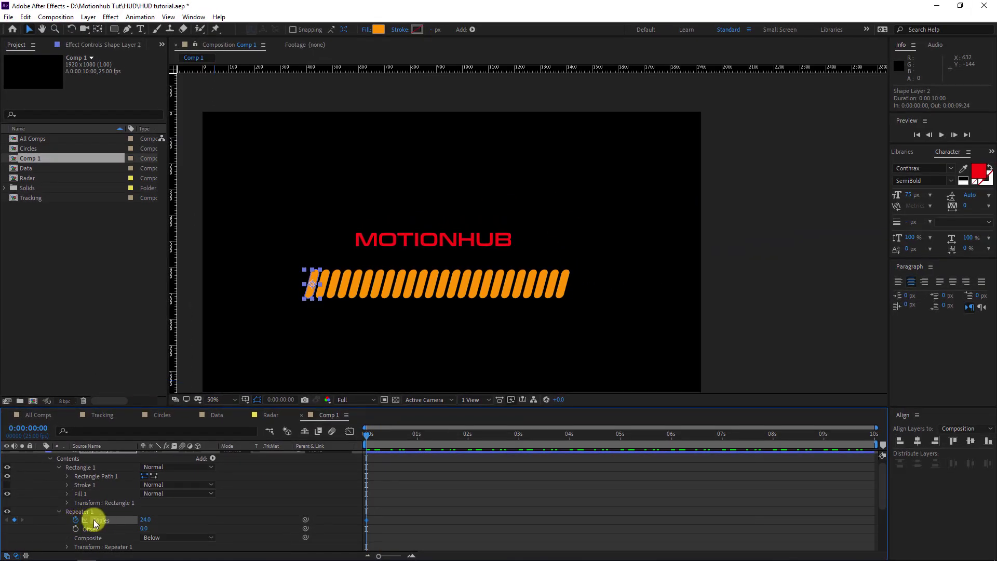
click(151, 520)
key(Return)
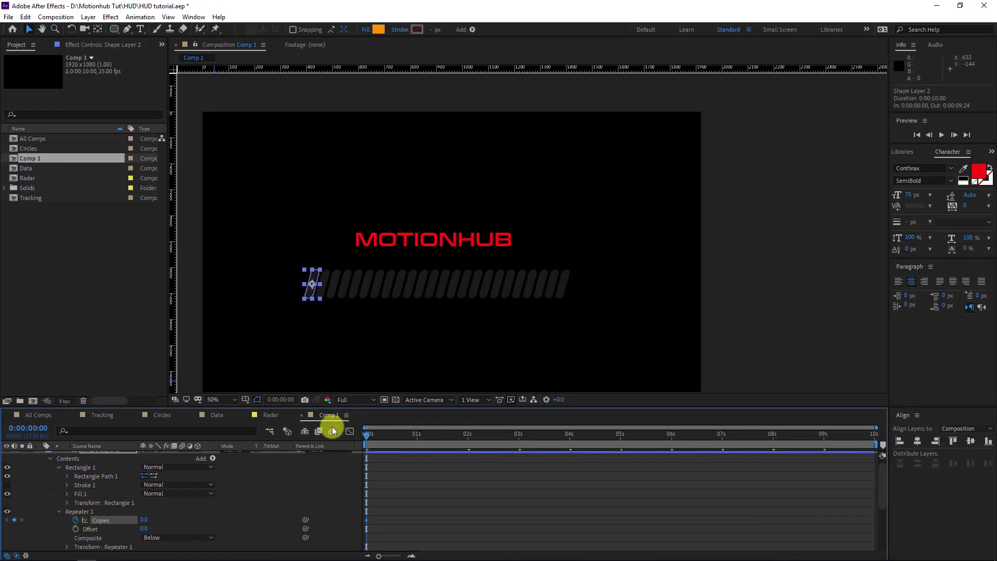
- Keyframe the repeater's Copies at 24 on the composition's last frame, 0:00:09:24
drag(380, 438, 632, 434)
drag(866, 421, 879, 423)
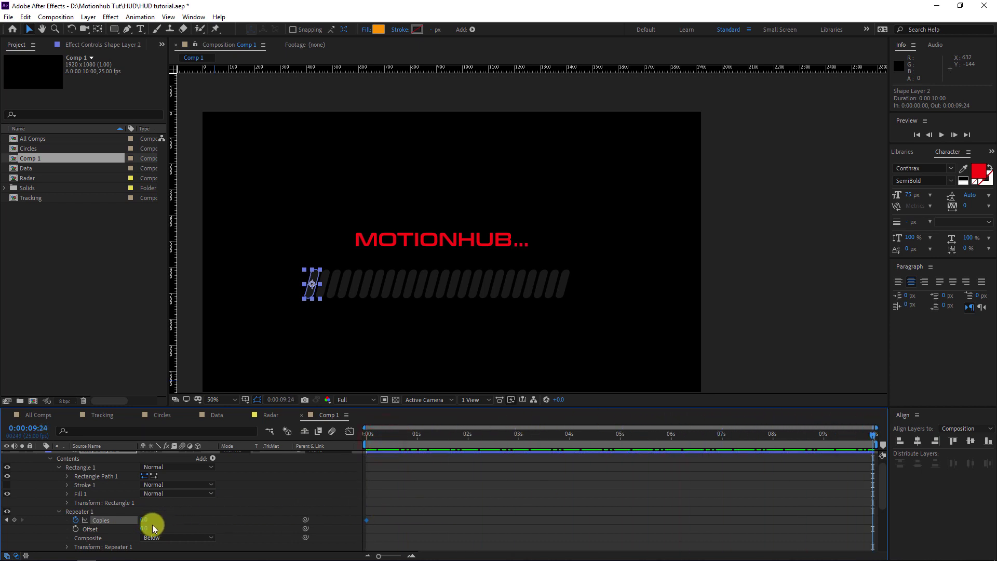
text(24)
key(Return)
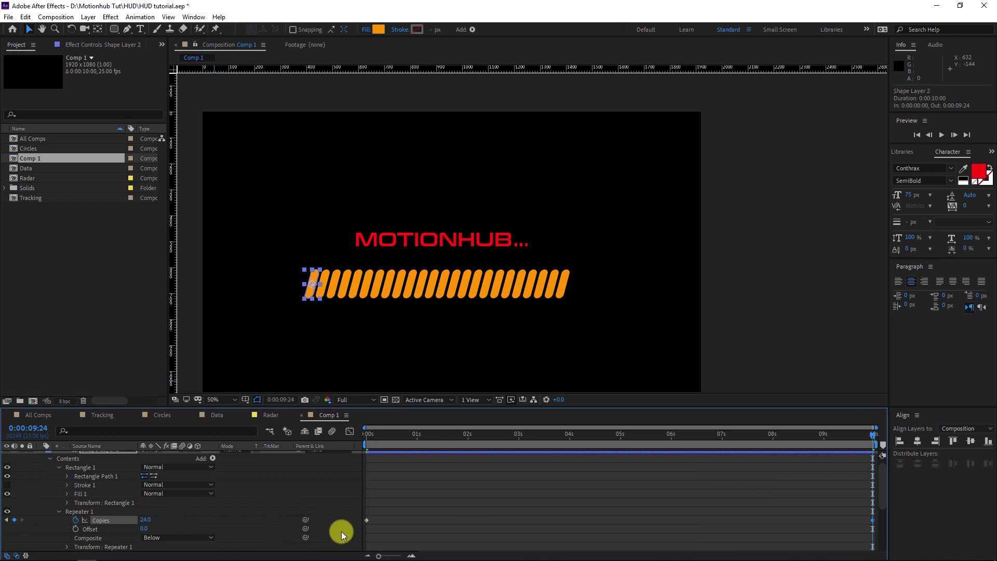
- Preview the loading animation and shorten it by moving the last Copies keyframe to about 0:00:02:04
click(380, 499)
key(space)
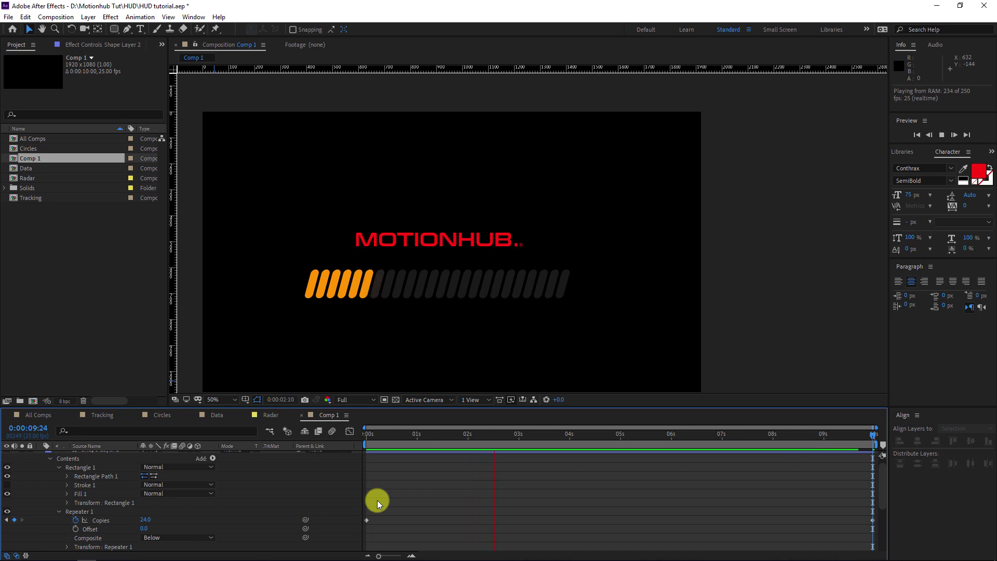
key(space)
drag(868, 521, 475, 521)
key(space)
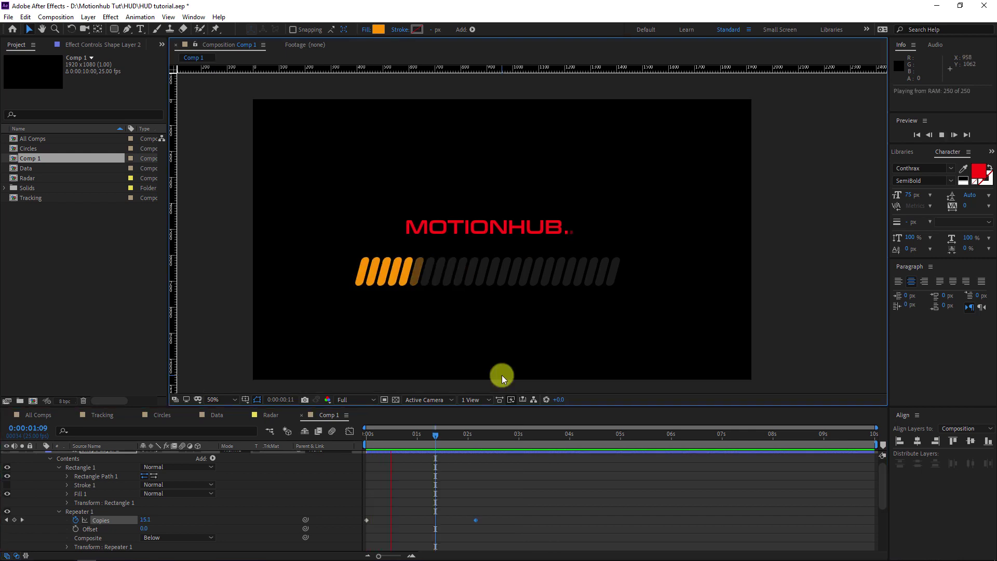
key(space)
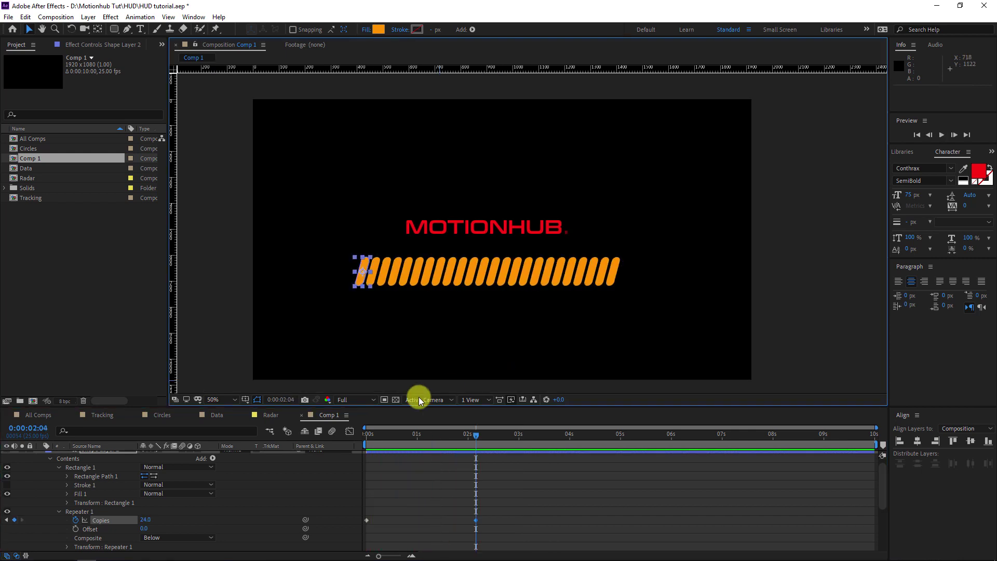
- Collapse the properties of Shape Layer 2 and show the Title/Action Safe guides over the composition
scroll(114, 482, up, 1)
click(42, 455)
key(t)
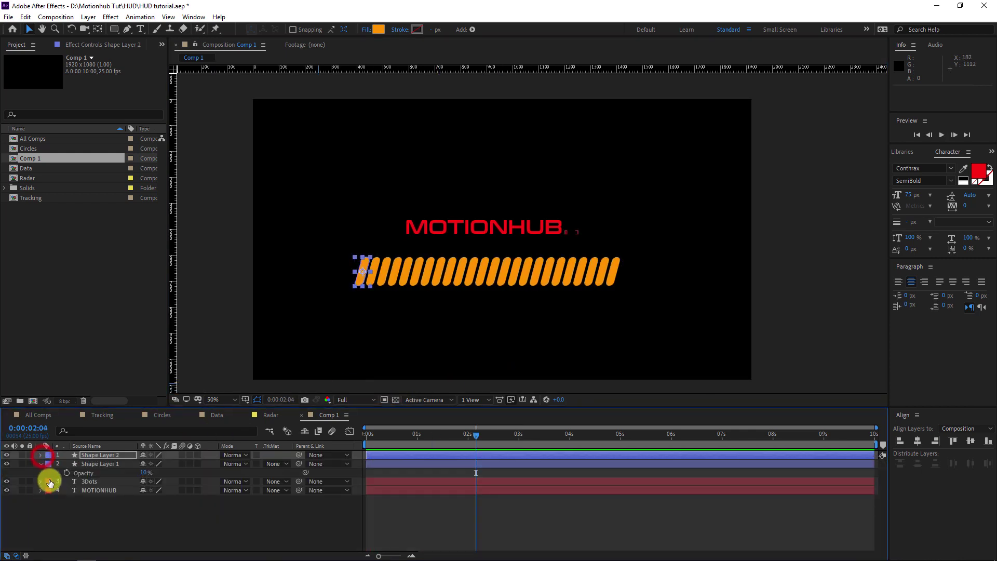
click(46, 464)
click(105, 521)
click(245, 399)
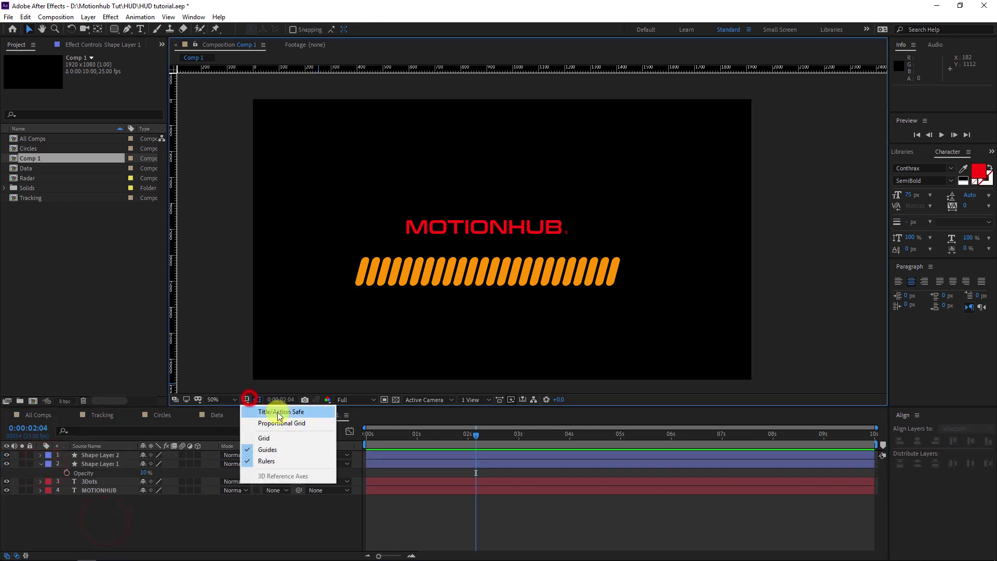
click(290, 411)
click(102, 455)
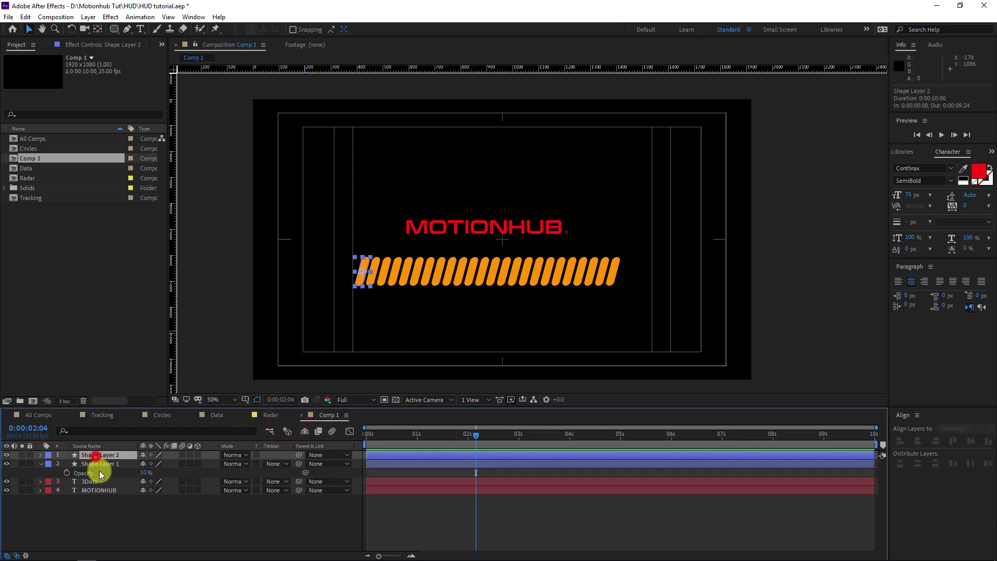
shift+click(110, 485)
key(shift+Right)
key(shift+Right)
key(shift+Right)
key(shift+Right)
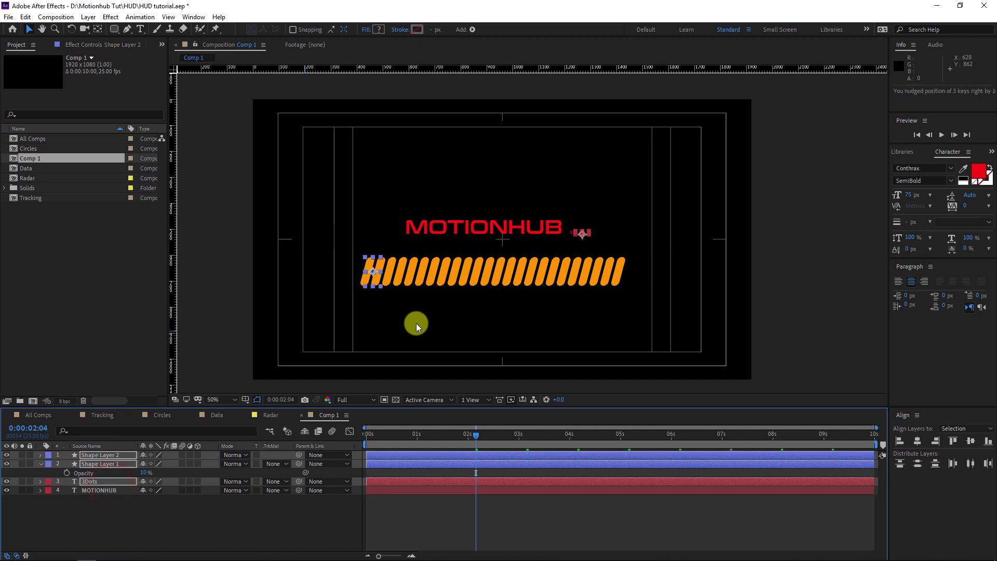
key(ctrl+z)
key(ctrl+z)
key(ctrl+z)
key(ctrl+z)
key(ctrl+z)
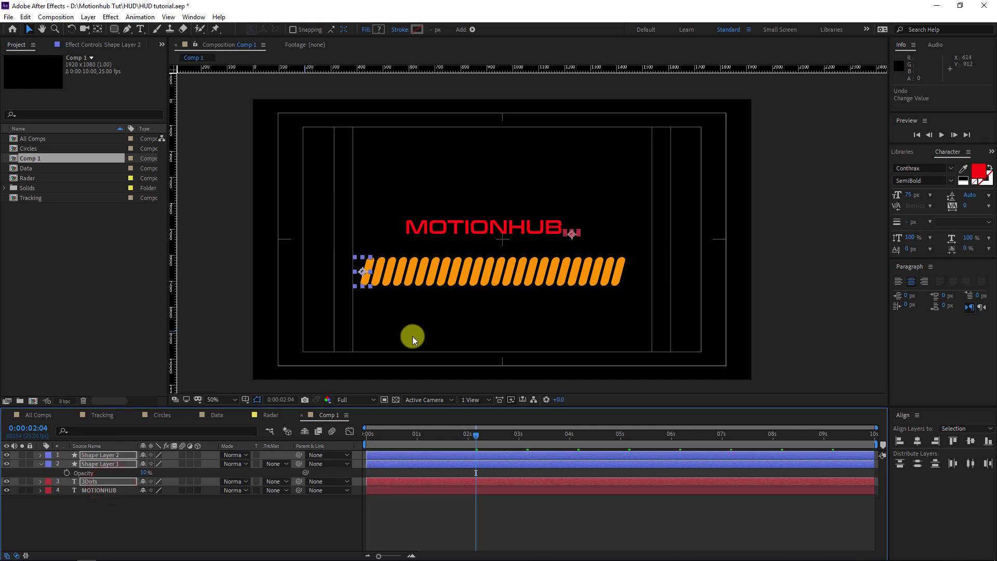
- Center the MOTIONHUB title, dots and bar layers in the frame, with the loading bar closer beneath the text
click(239, 443)
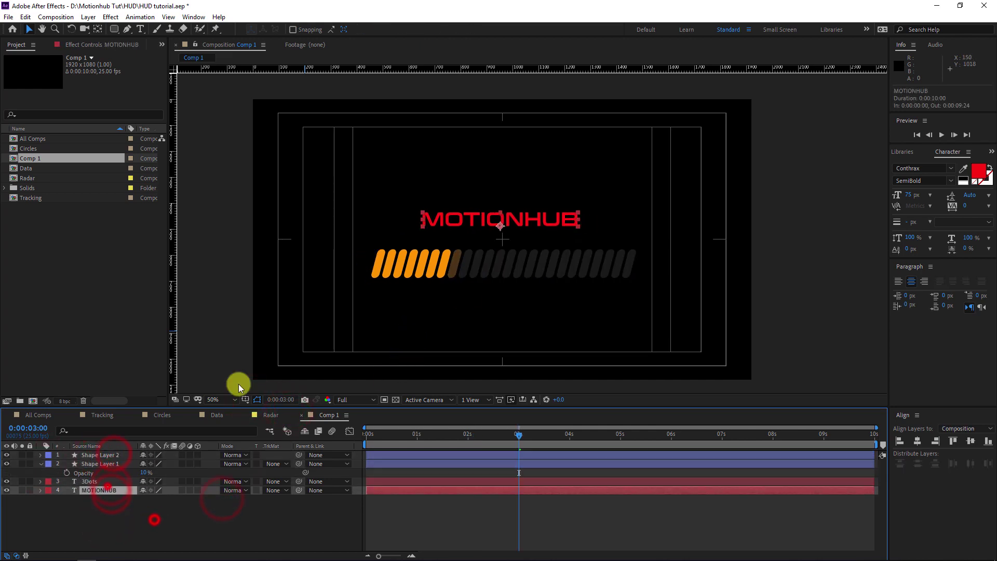
shift+click(110, 490)
click(108, 456)
click(108, 464)
click(107, 481)
- Recolor the MOTIONHUB and 3Dots text layers white (FFFFFF) and preview the finished loading animation
click(105, 490)
click(976, 173)
drag(352, 427, 333, 396)
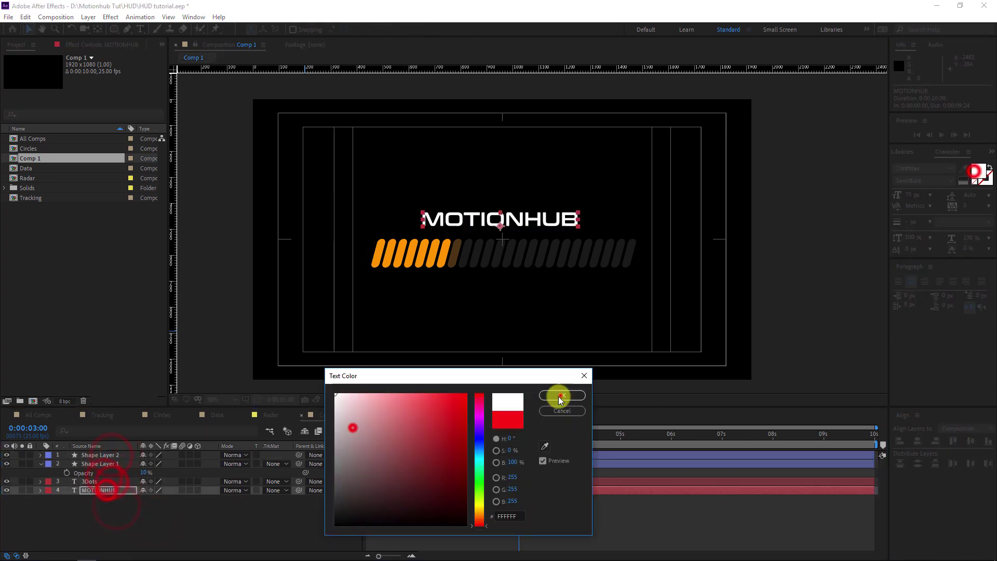
click(559, 397)
click(113, 482)
click(976, 173)
key(space)
click(196, 510)
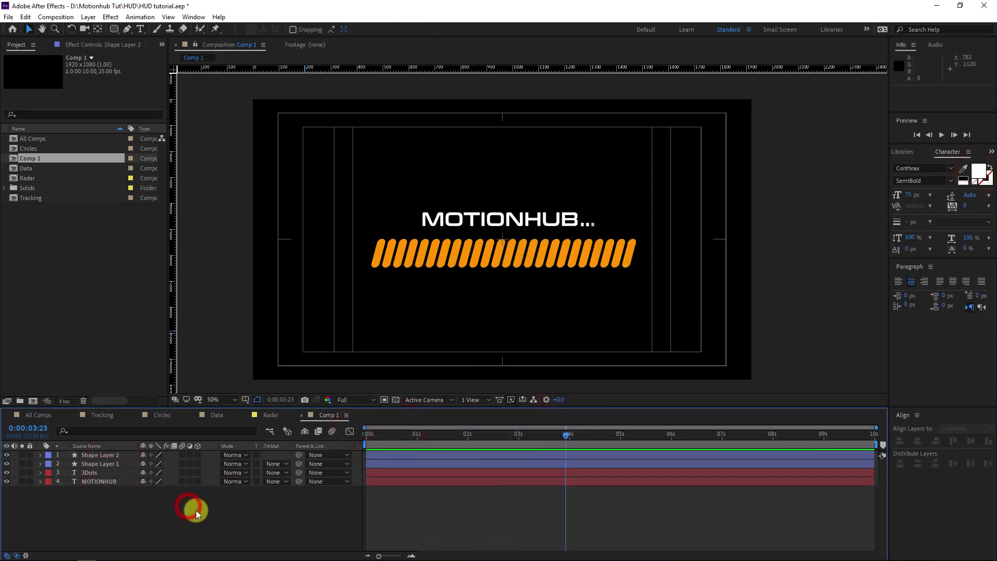
key(space)
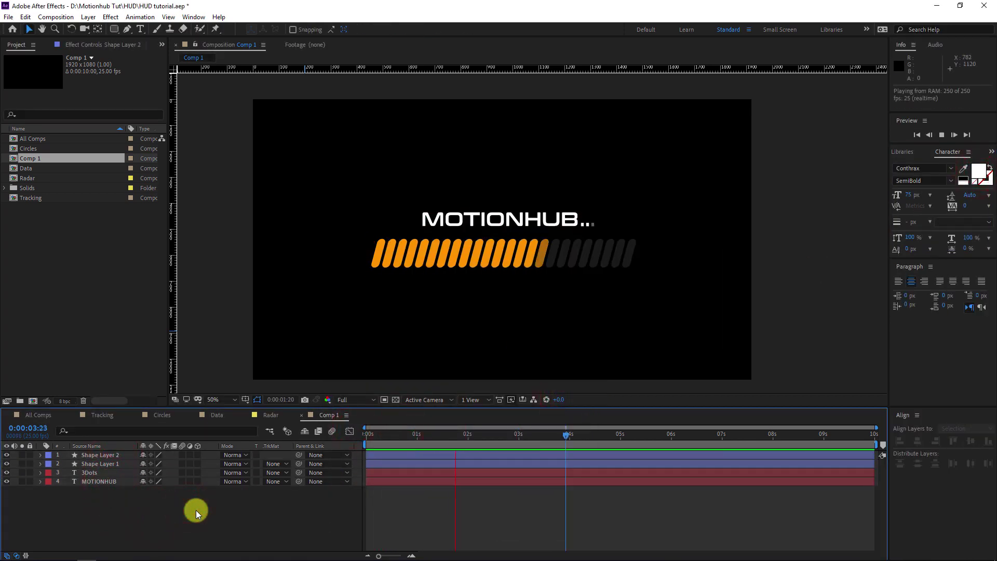
- Create a new composition, Comp 2, with the HDTV 1080 25 preset and a duration of 10 seconds
click(89, 272)
key(ctrl+n)
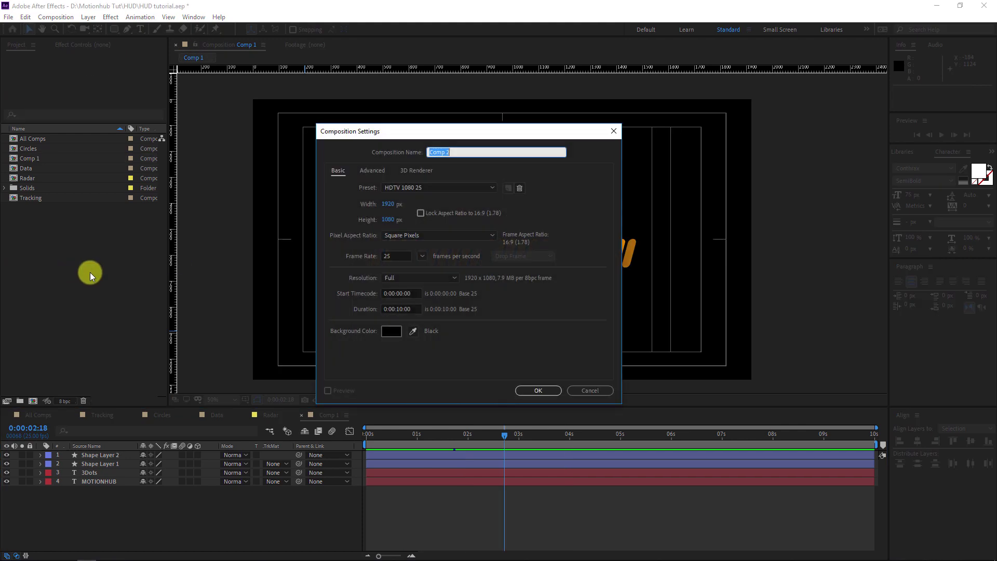
click(538, 391)
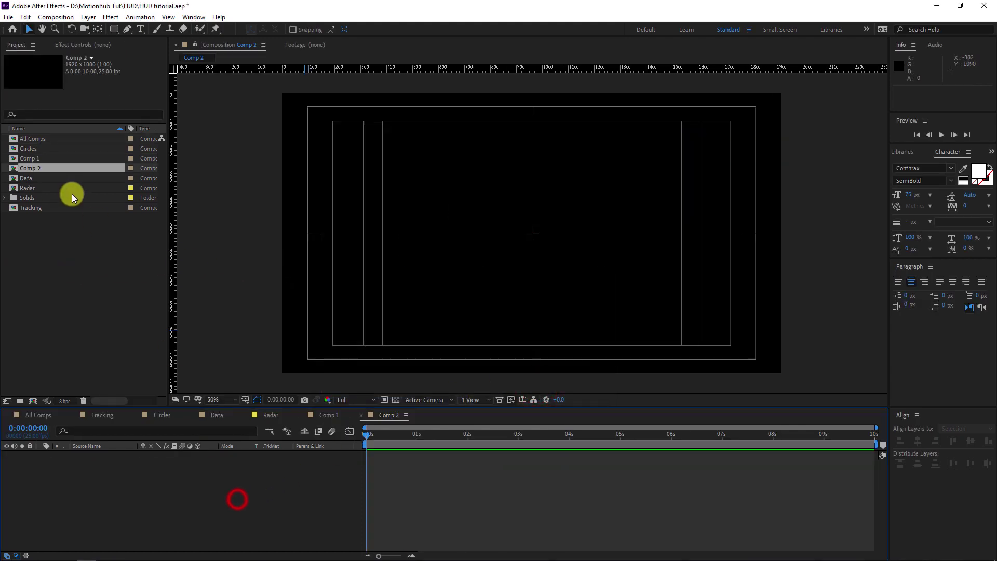
- Hide the Title/Action Safe guides and draw an orange circle about 112 px wide near Comp 2's upper edge
drag(112, 29, 172, 51)
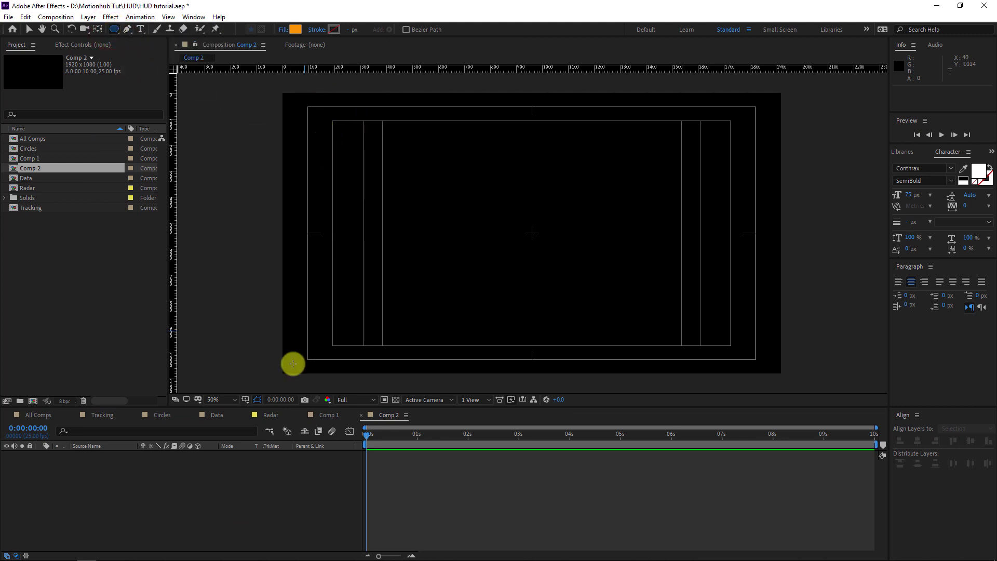
click(246, 403)
click(278, 412)
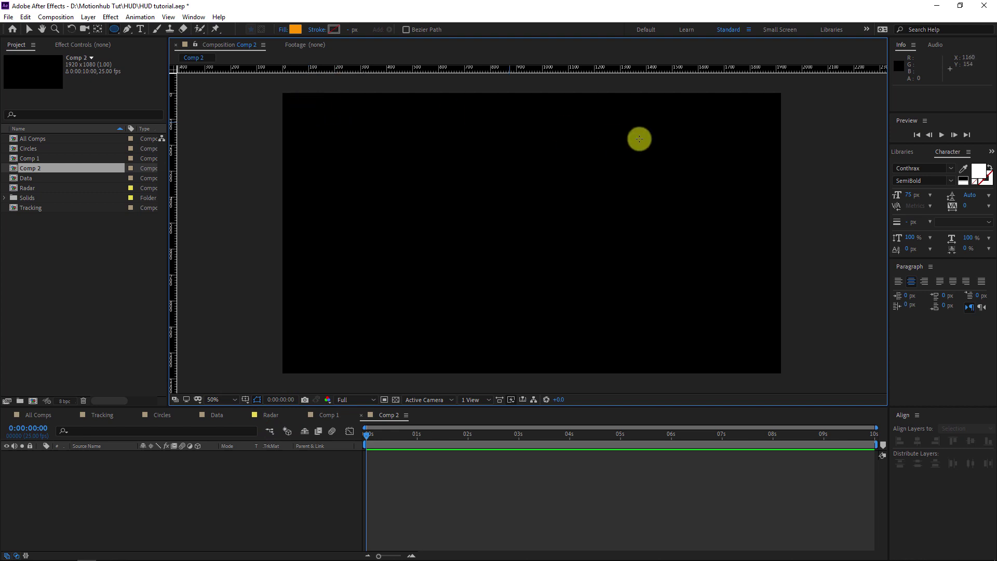
drag(418, 105, 447, 127)
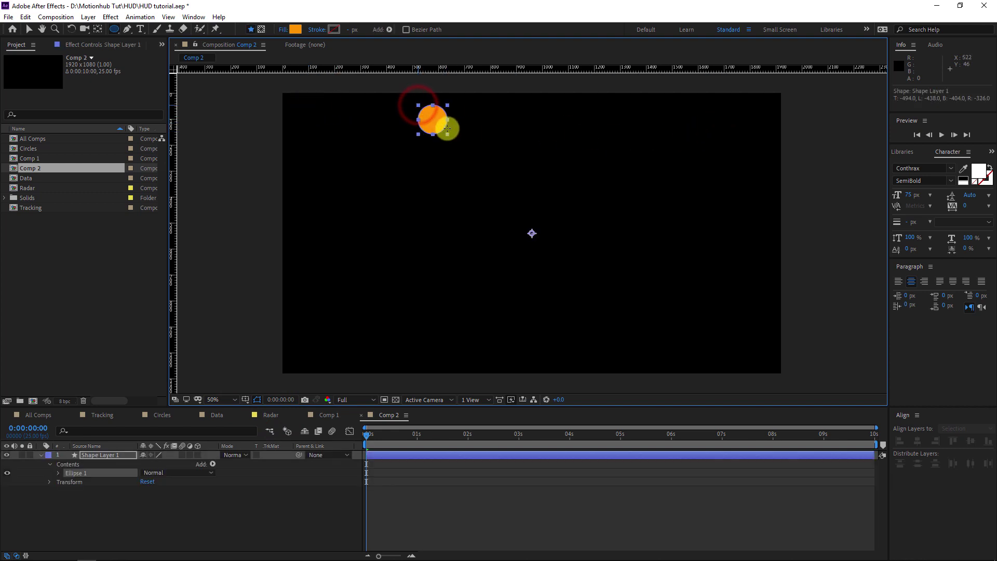
- Move the anchor point of Shape Layer 1 to the center of the orange circle
click(99, 30)
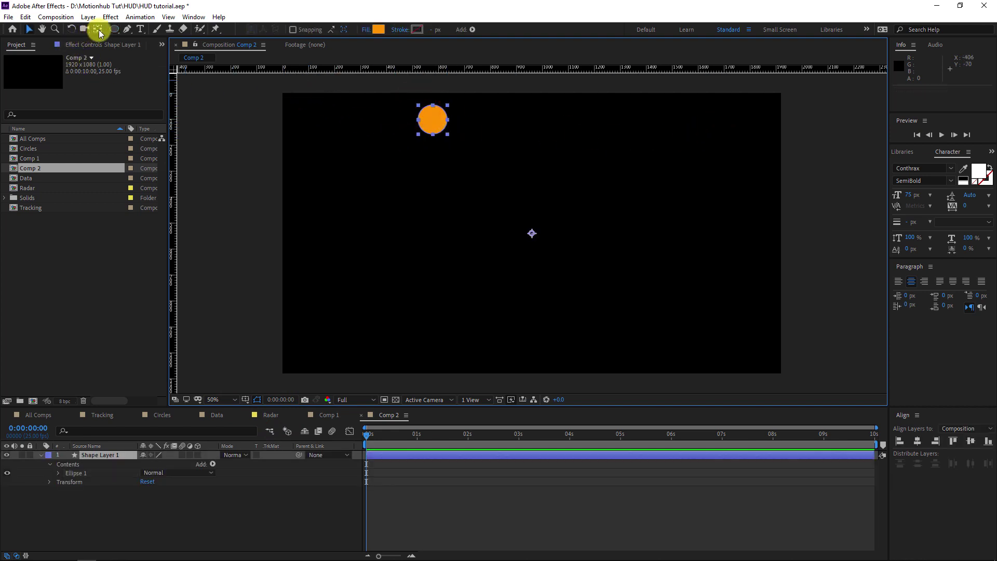
drag(532, 233, 439, 126)
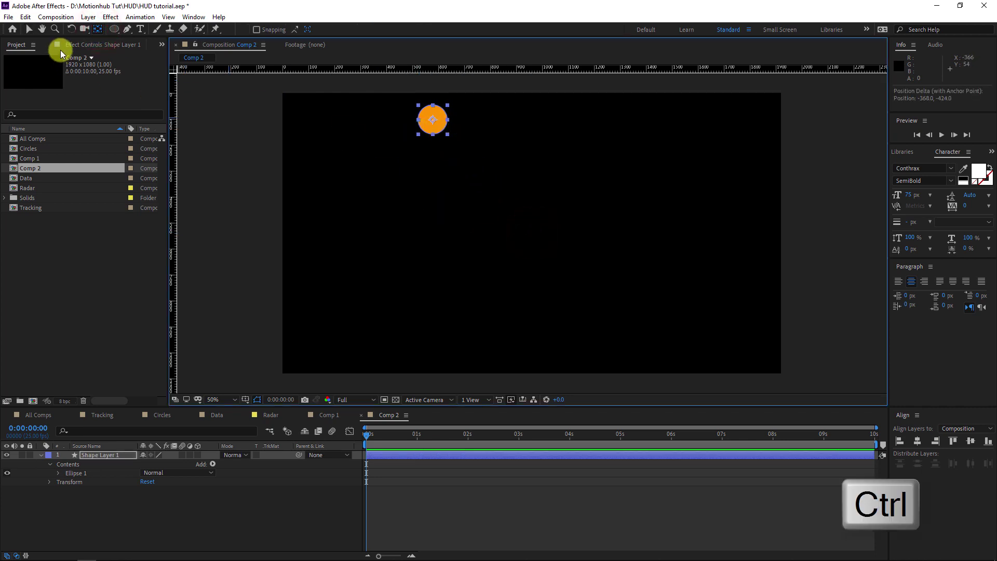
click(28, 31)
- Add a Repeater to the contents of Shape Layer 1 and reveal its properties
click(111, 455)
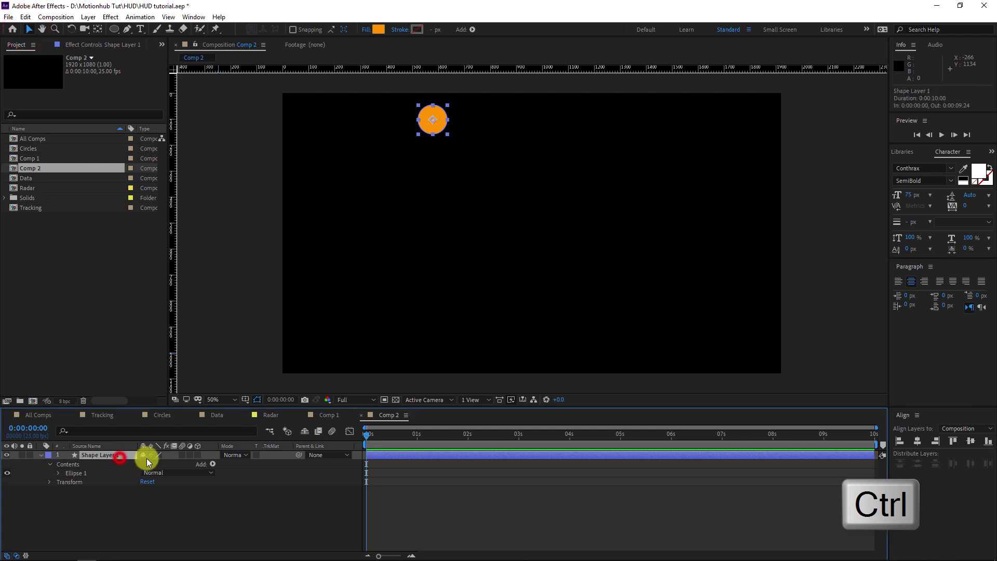
click(212, 463)
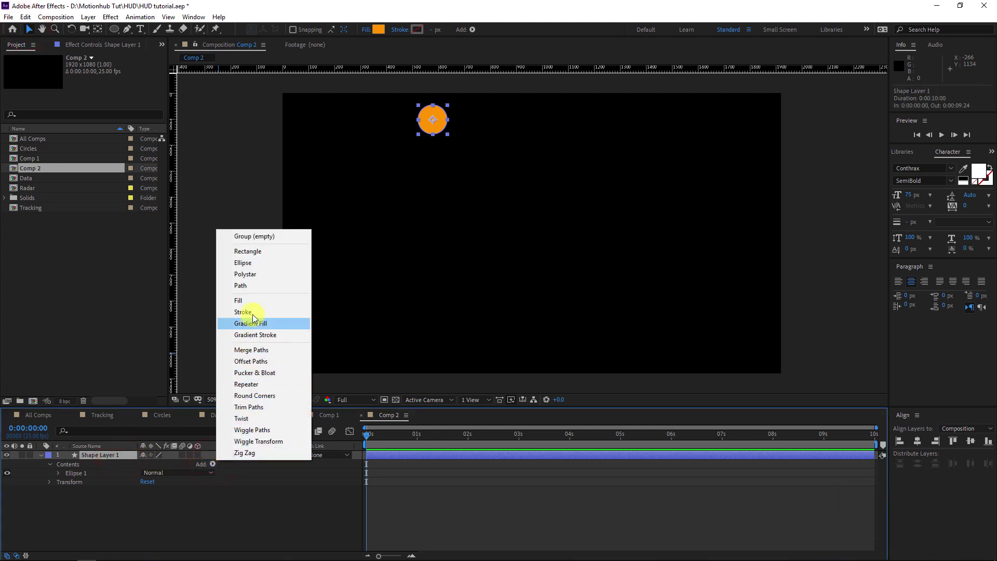
click(271, 384)
click(58, 482)
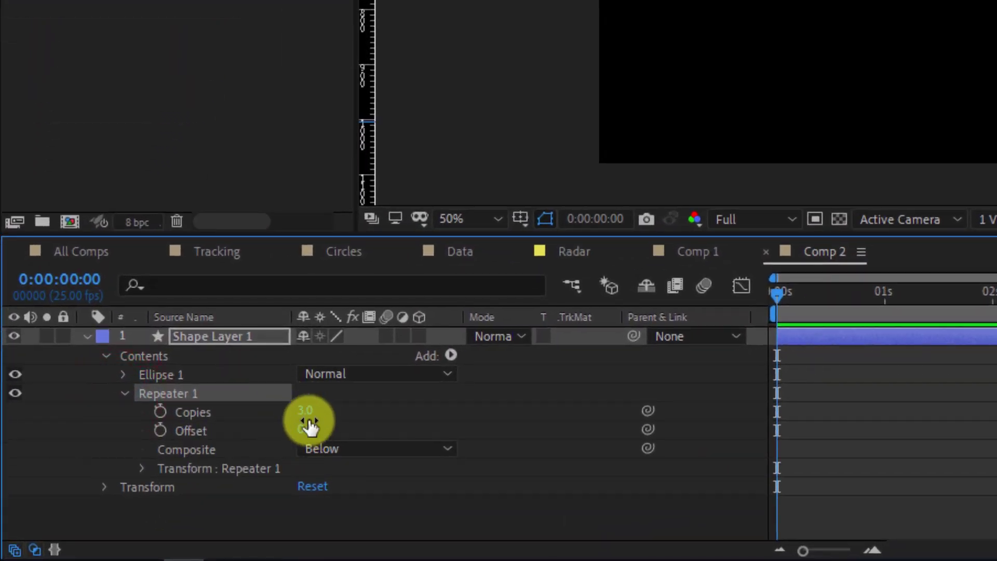
- Set the repeater's transform position to 0, 132 so the circle copies stack vertically
click(142, 467)
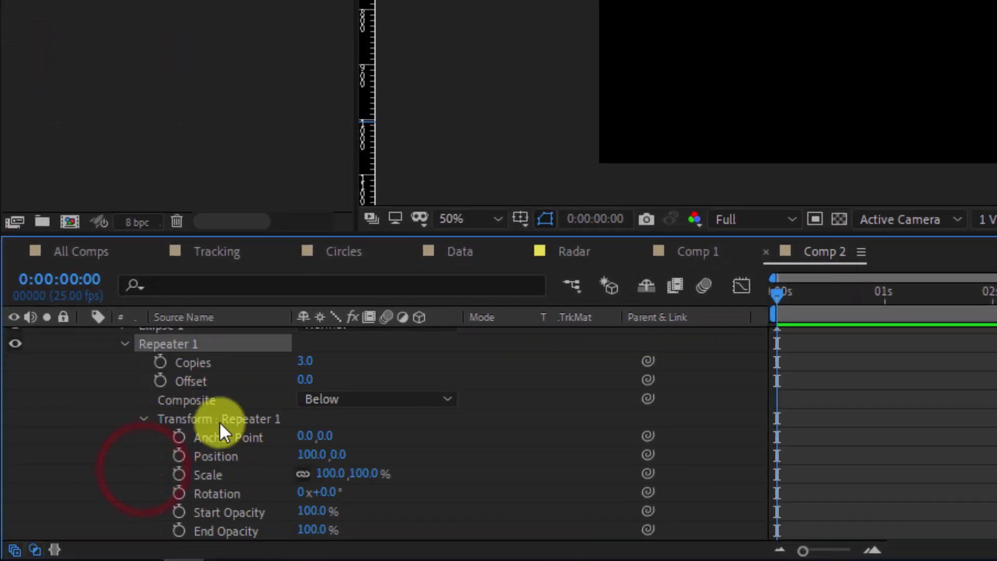
click(314, 454)
text(0)
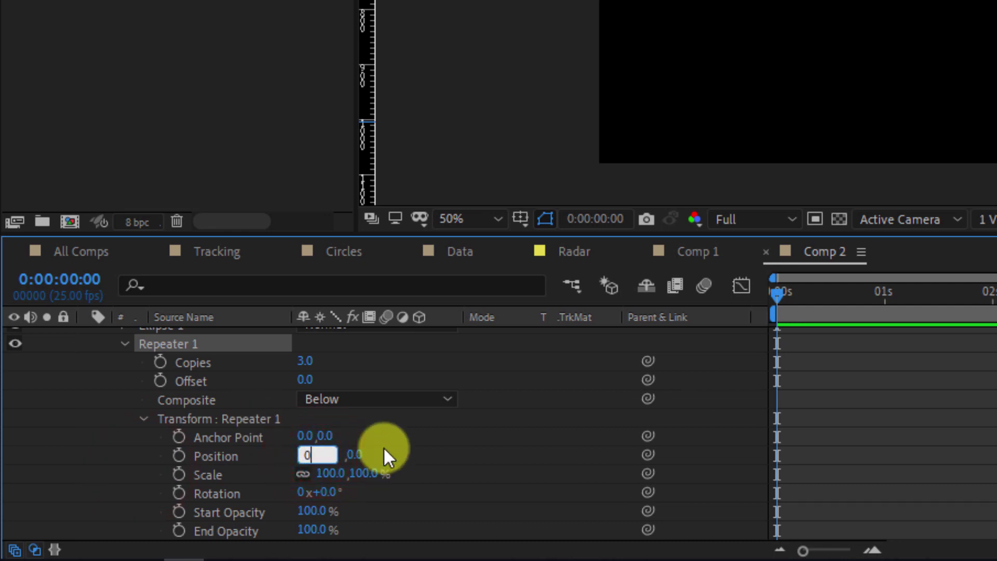
key(Return)
click(331, 467)
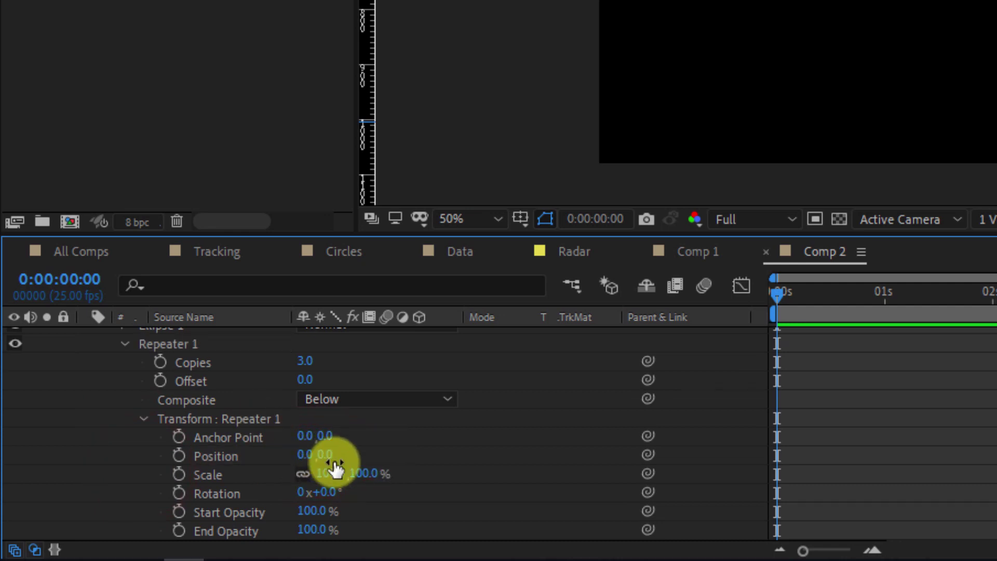
drag(326, 461, 467, 460)
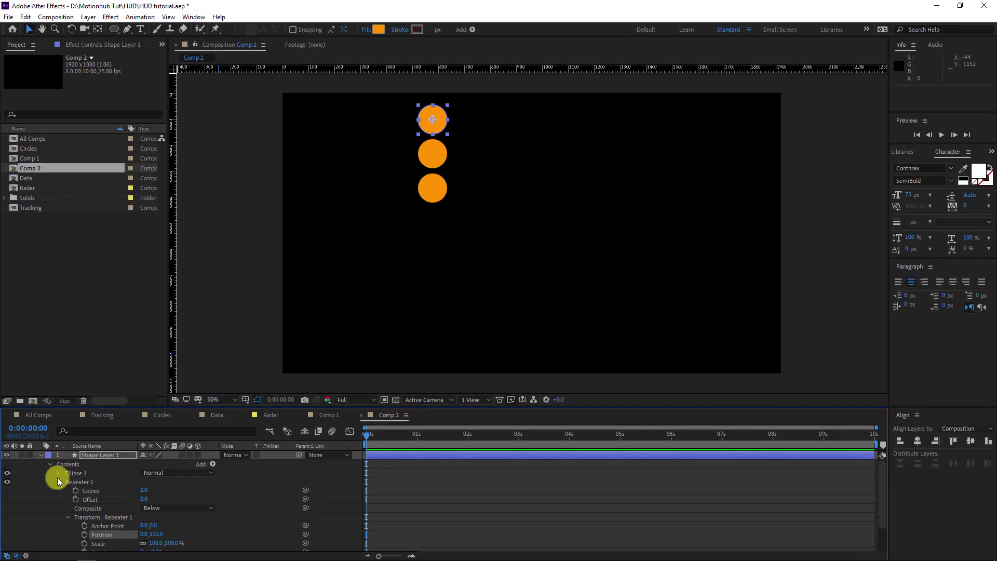
- Set the size of Ellipse Path 1 in Shape Layer 1 to 75, 75
click(59, 473)
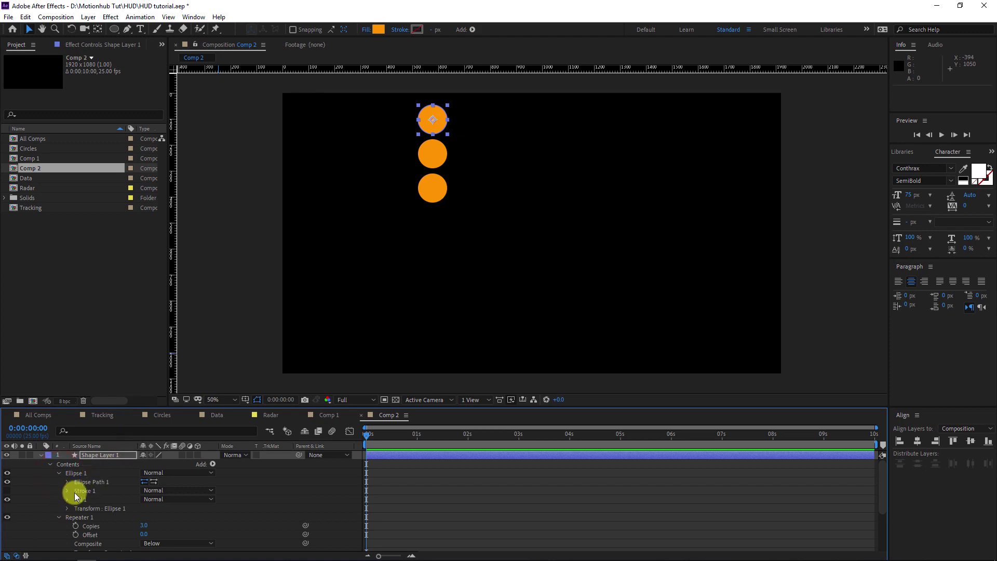
click(68, 481)
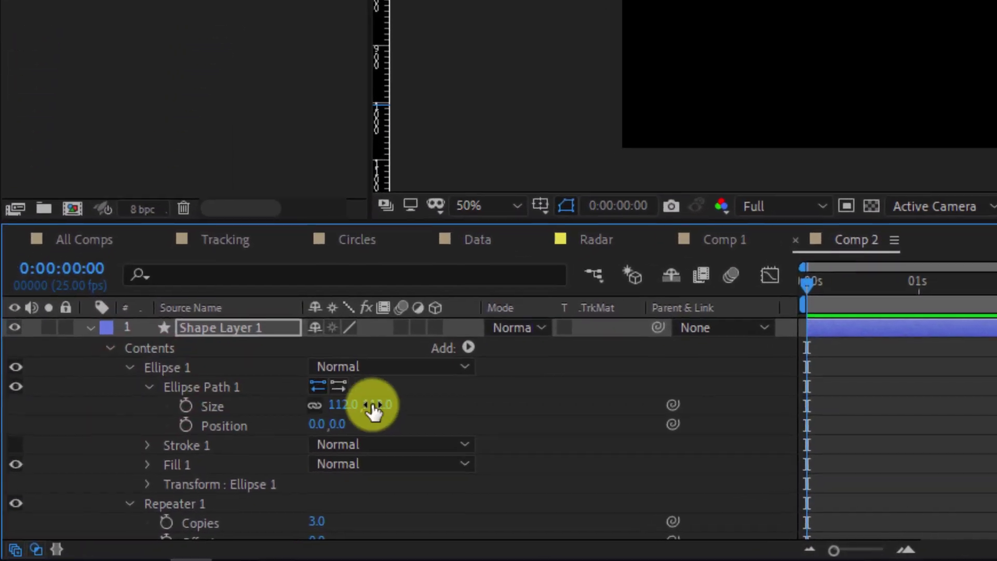
drag(394, 408, 366, 406)
click(390, 406)
text(50)
key(Return)
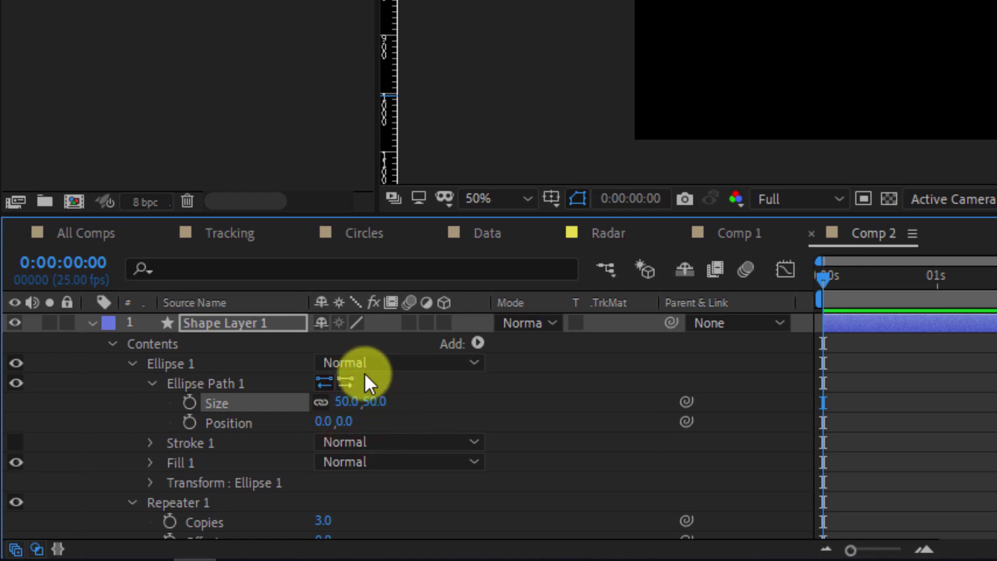
click(369, 394)
text(75)
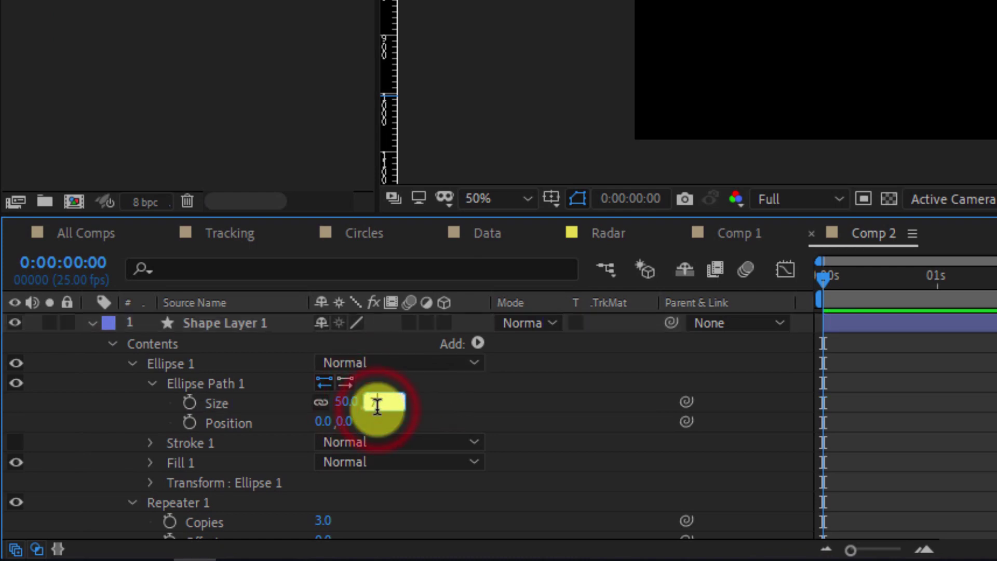
key(Return)
- Reduce the repeater's vertical position offset to tighten the circle spacing and set its copies to 5
scroll(239, 452, down, 3)
drag(161, 511, 141, 513)
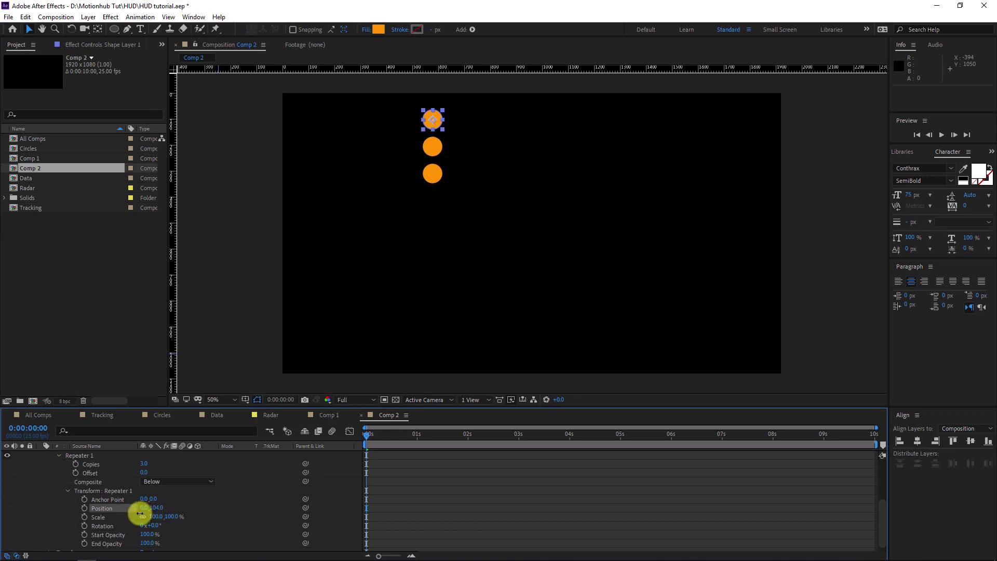
click(156, 508)
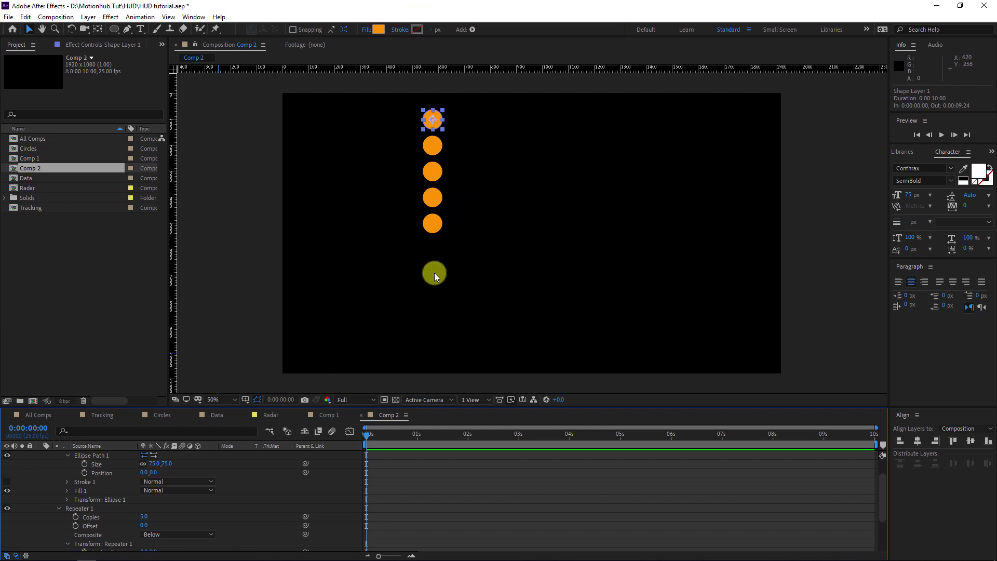
- Add the expression wiggle(4,5) to the repeater's Copies property and preview the animation
key(alt)
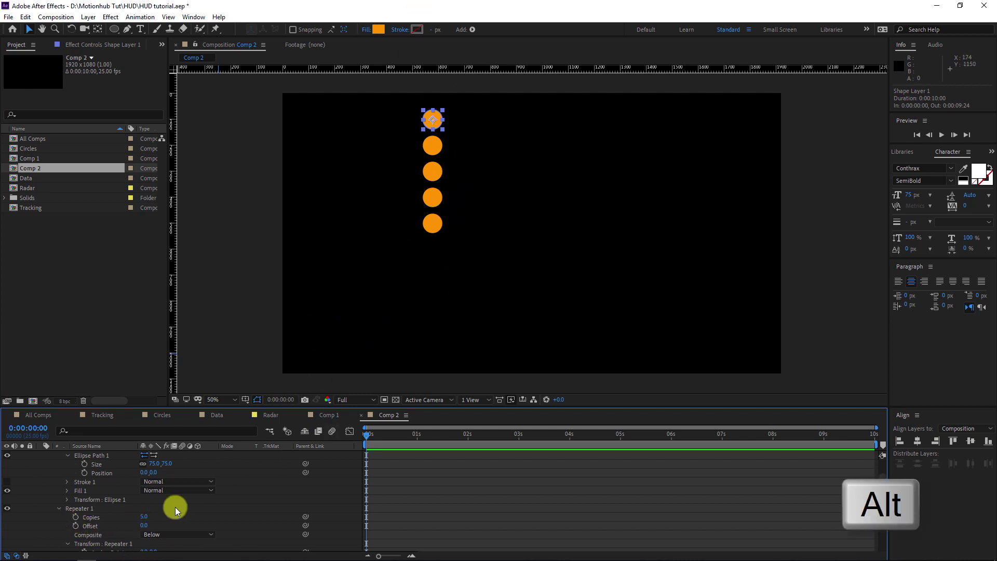
alt+click(76, 517)
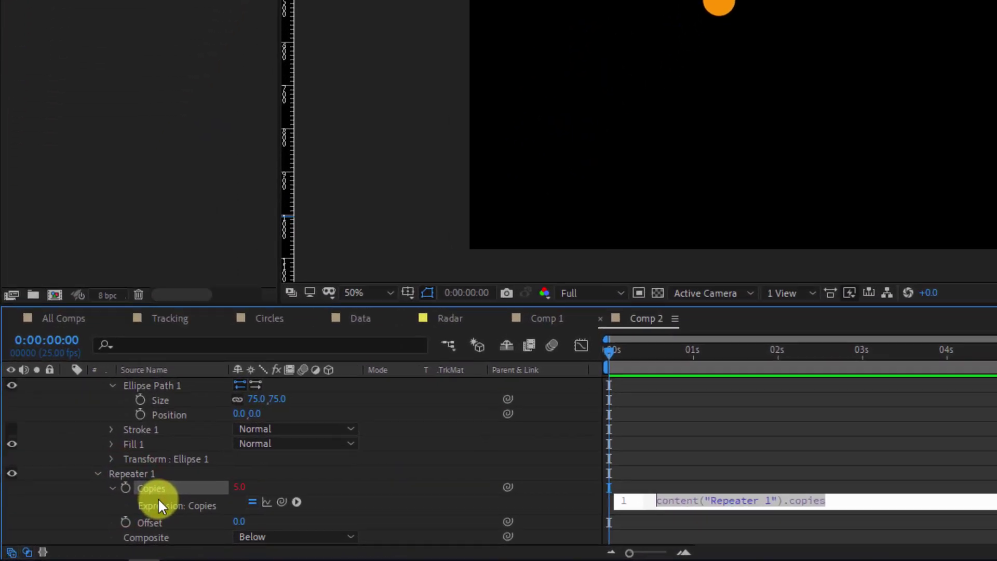
text(wi)
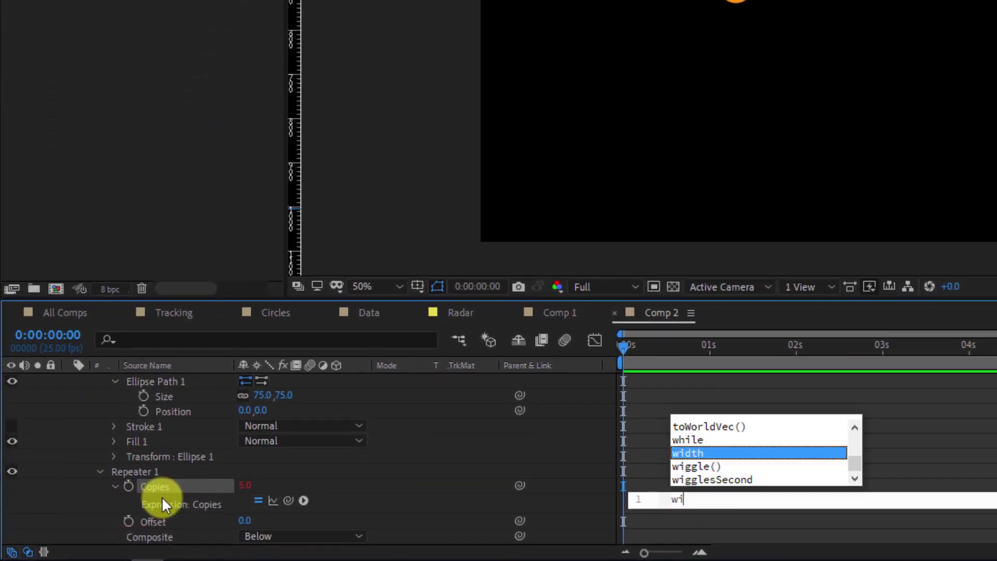
text(ggle(4,)
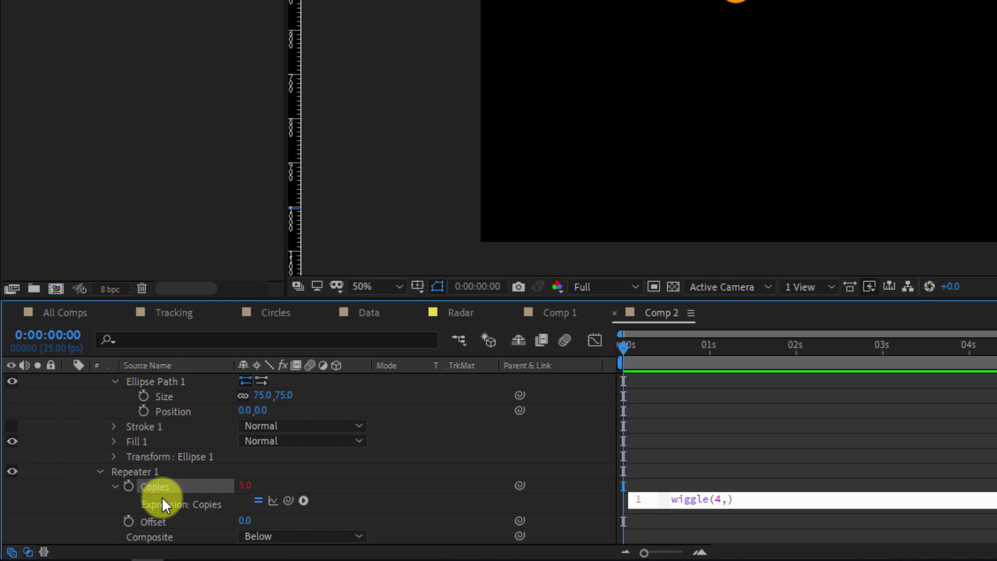
text(5)
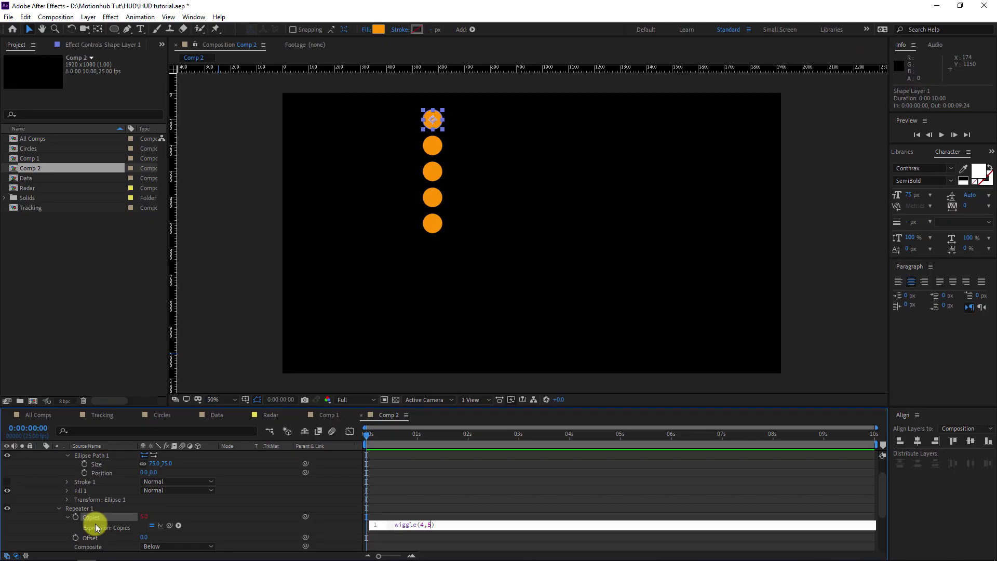
key(KP_Enter)
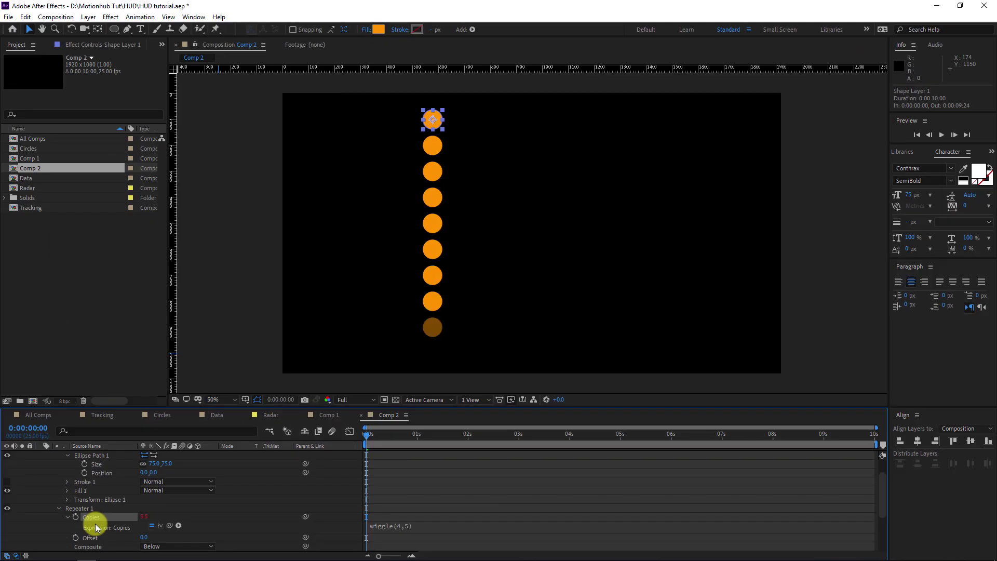
key(space)
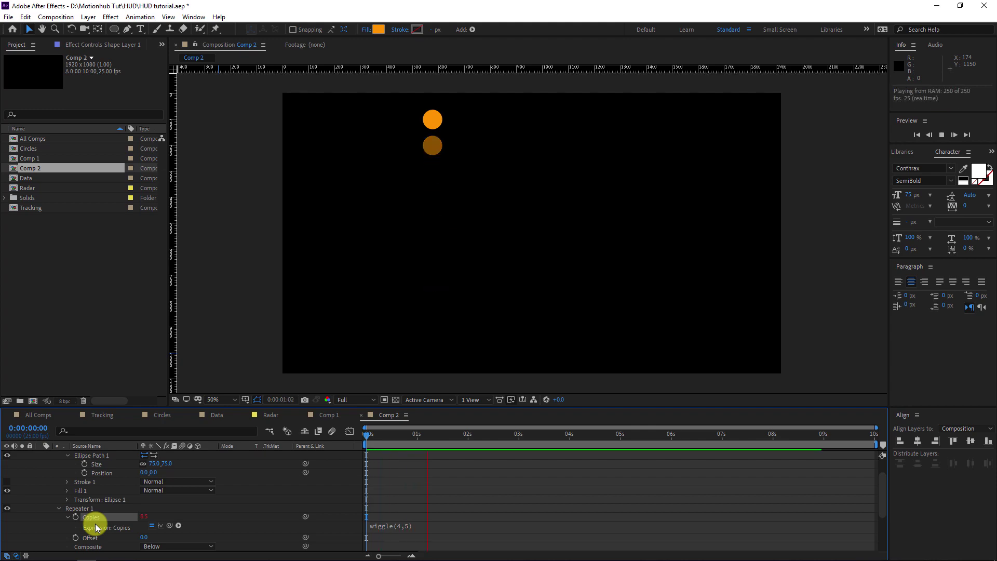
- Change the Copies expression to wiggle(4,3) and preview the animation again
click(403, 525)
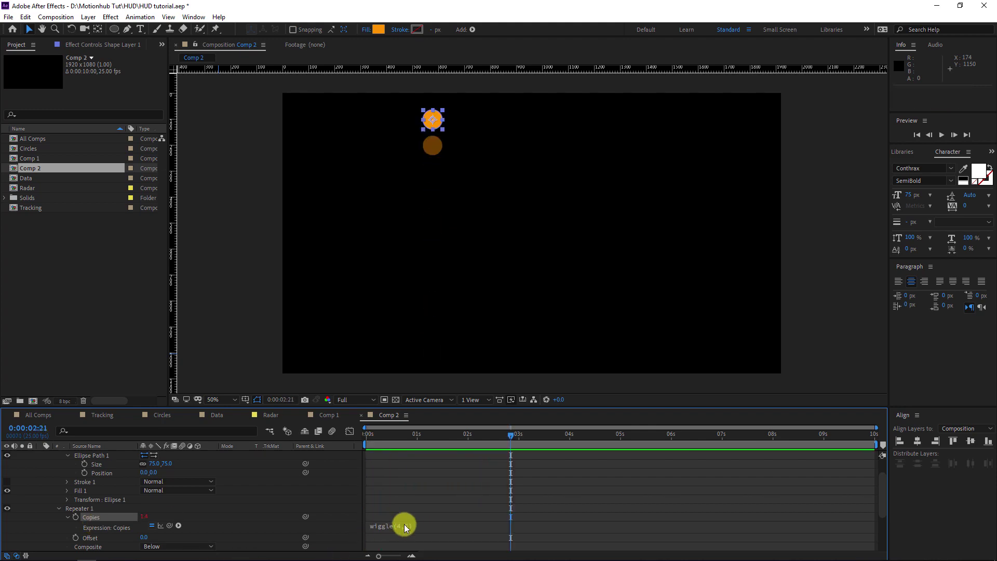
click(406, 526)
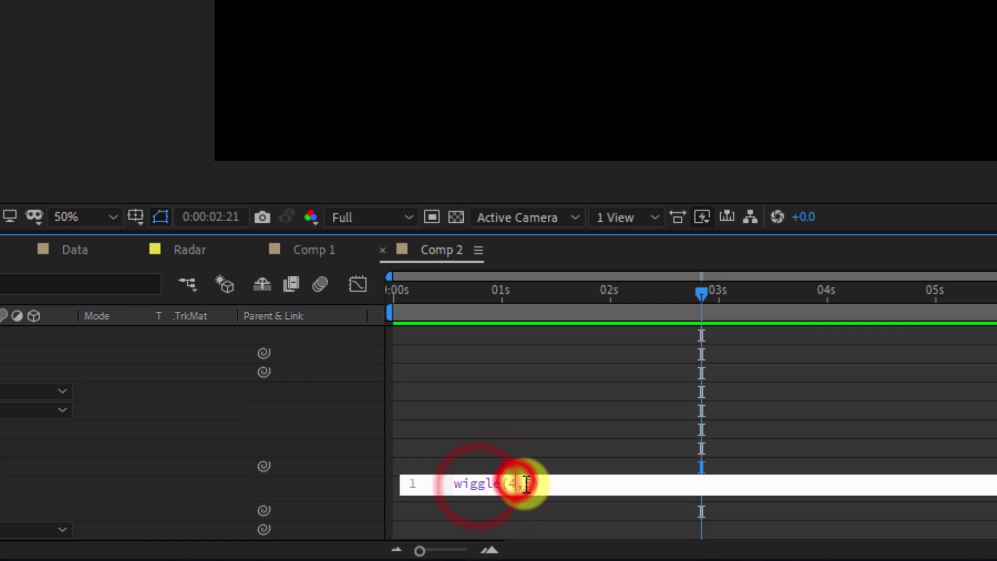
double_click(429, 524)
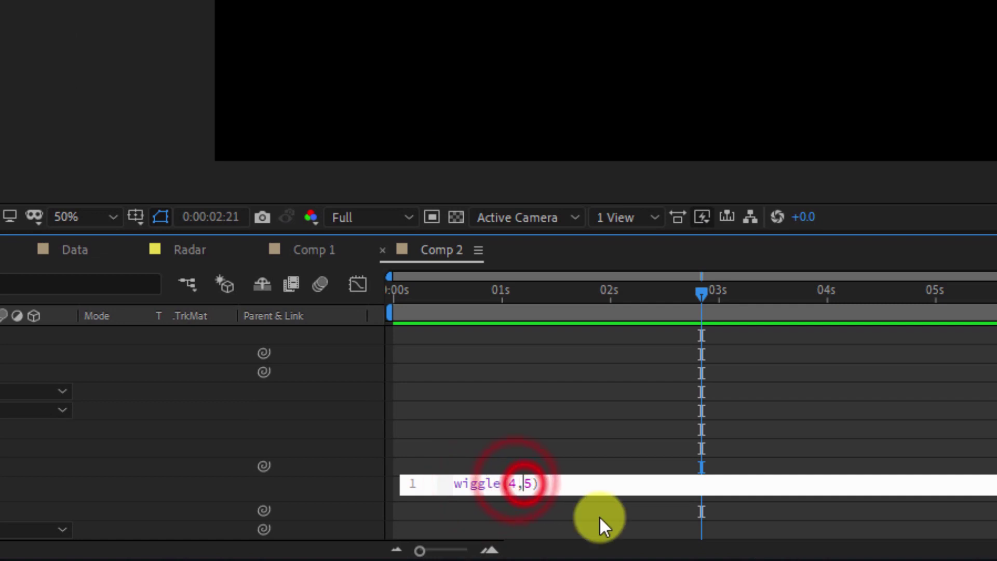
text(3)
click(599, 516)
key(space)
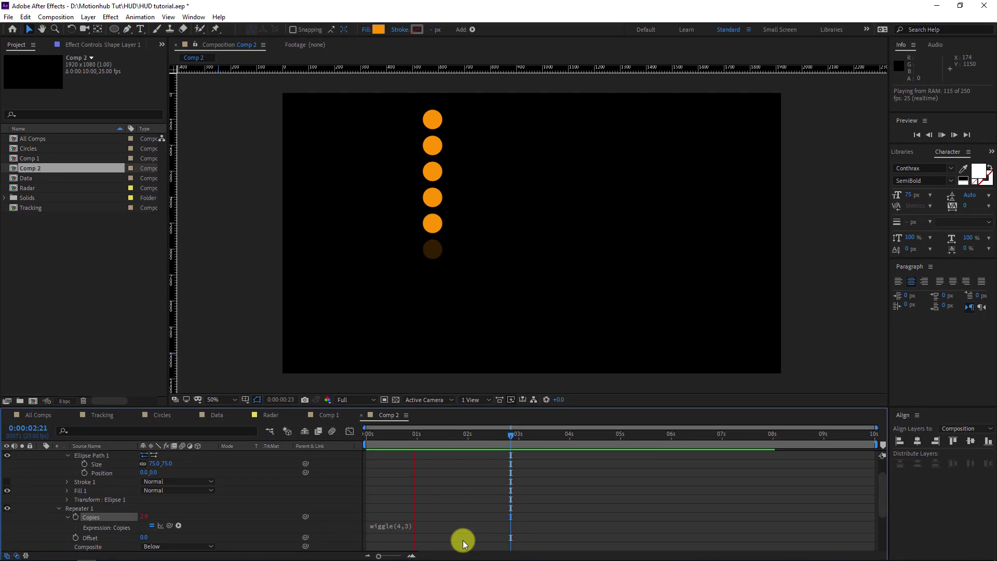
- Change the fill color of Shape Layer 1 to white (FFFFFF)
click(102, 456)
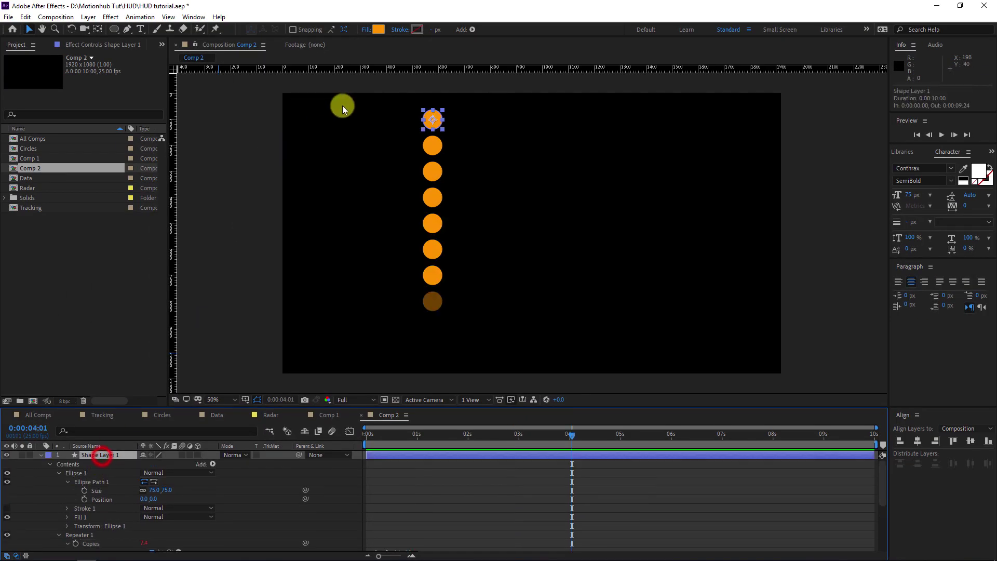
click(378, 30)
drag(443, 405, 358, 392)
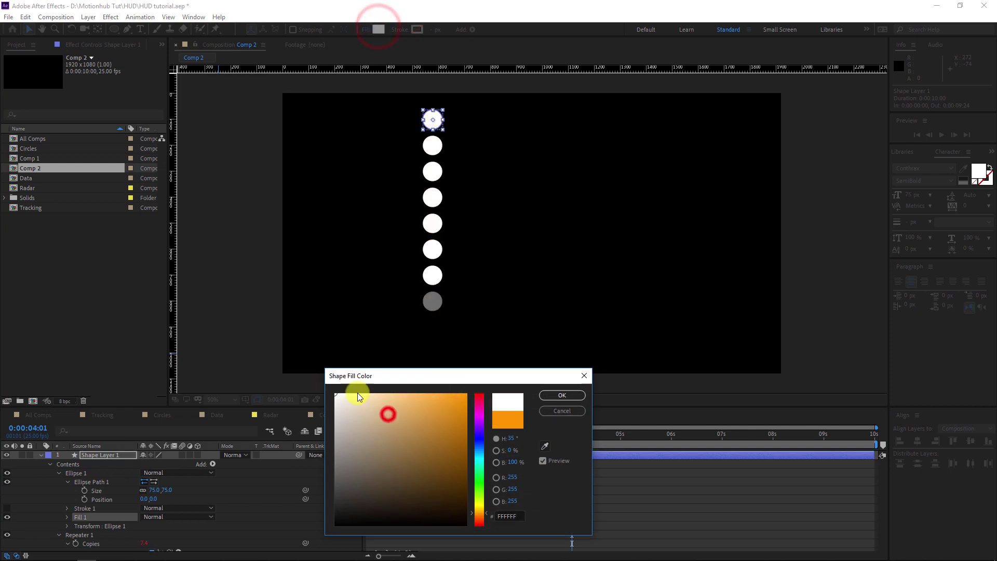
click(566, 397)
- Collapse Shape Layer 1 and move the column of circles to position 70, 60 in the composition's upper-left corner
click(41, 455)
click(73, 543)
click(98, 454)
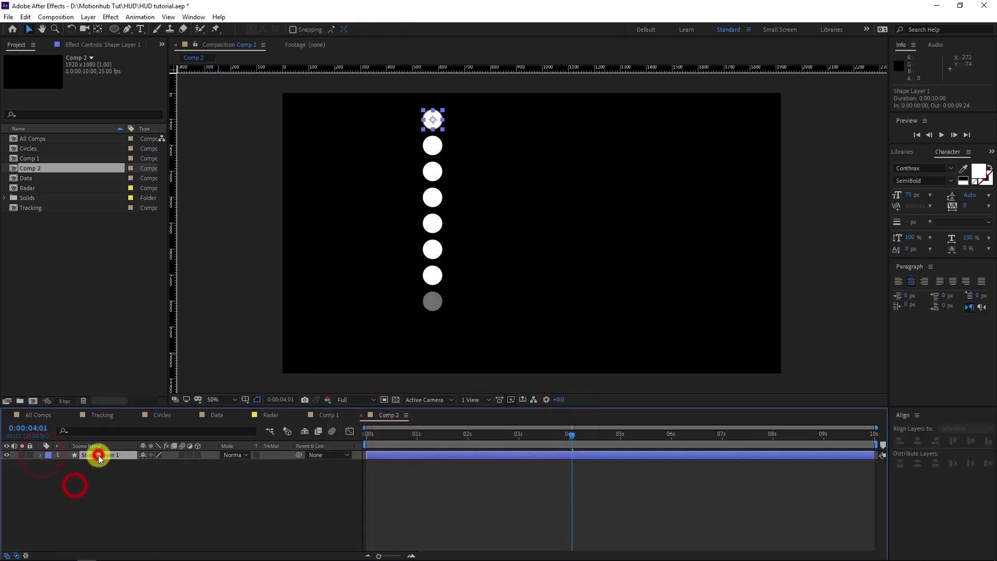
drag(437, 120, 305, 110)
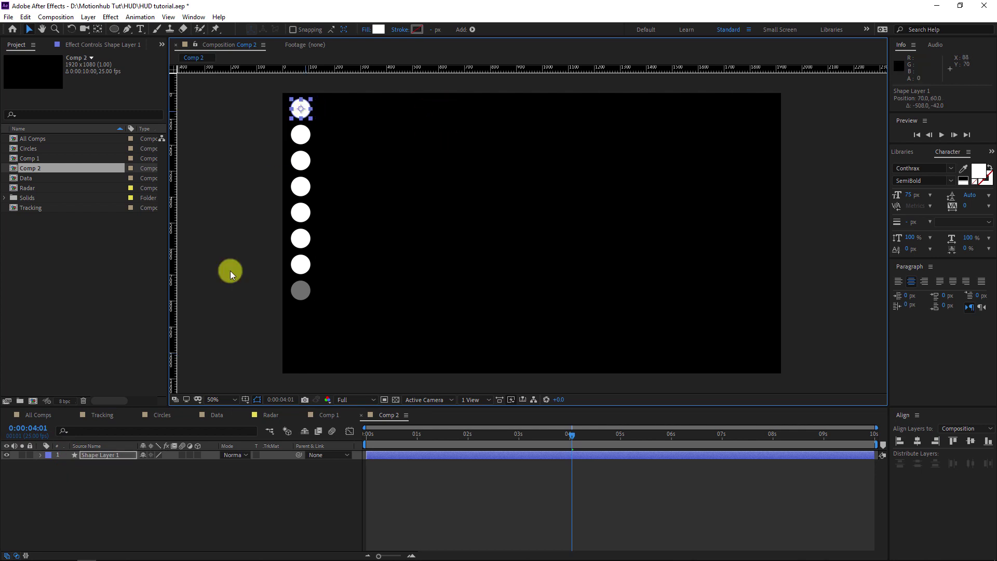
- Scale Shape Layer 1 to 50% and collapse its properties
click(145, 507)
key(s)
click(113, 455)
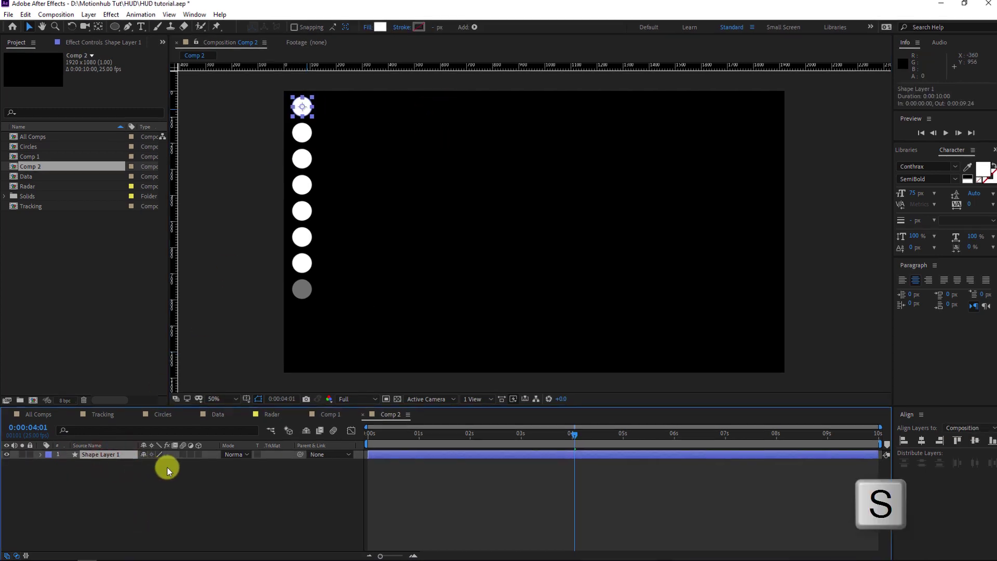
key(s)
drag(181, 464, 169, 463)
drag(243, 421, 223, 422)
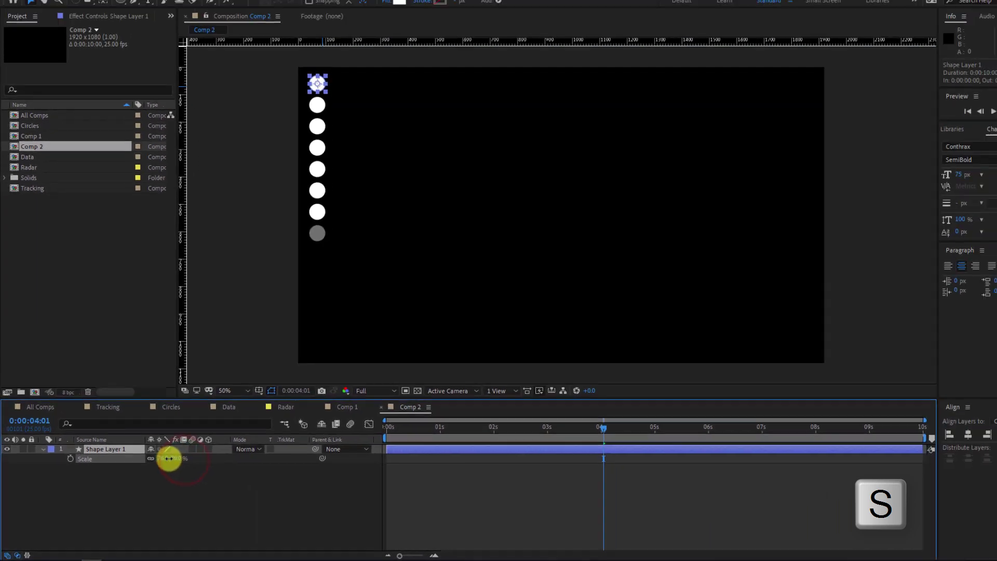
click(156, 463)
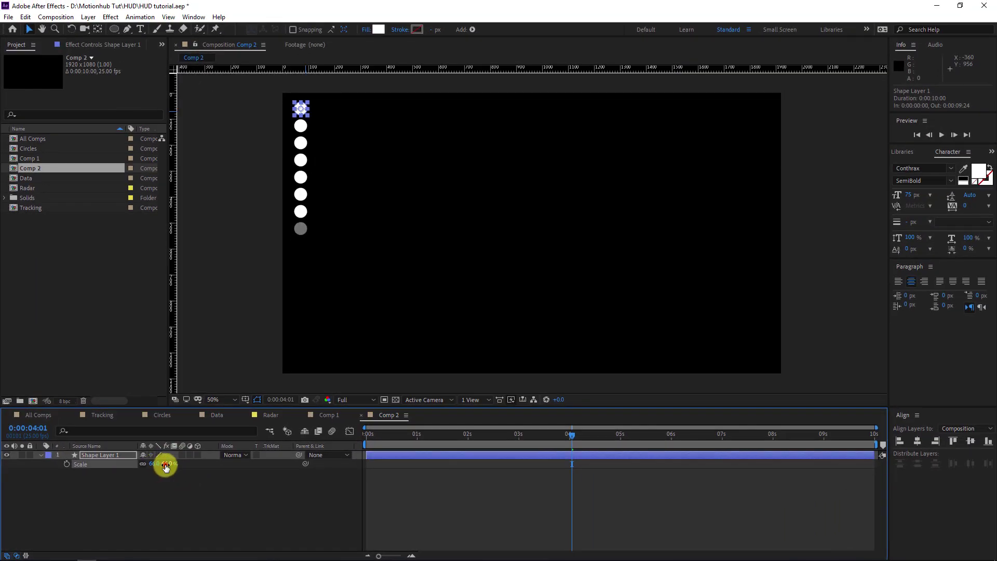
text(50)
key(Return)
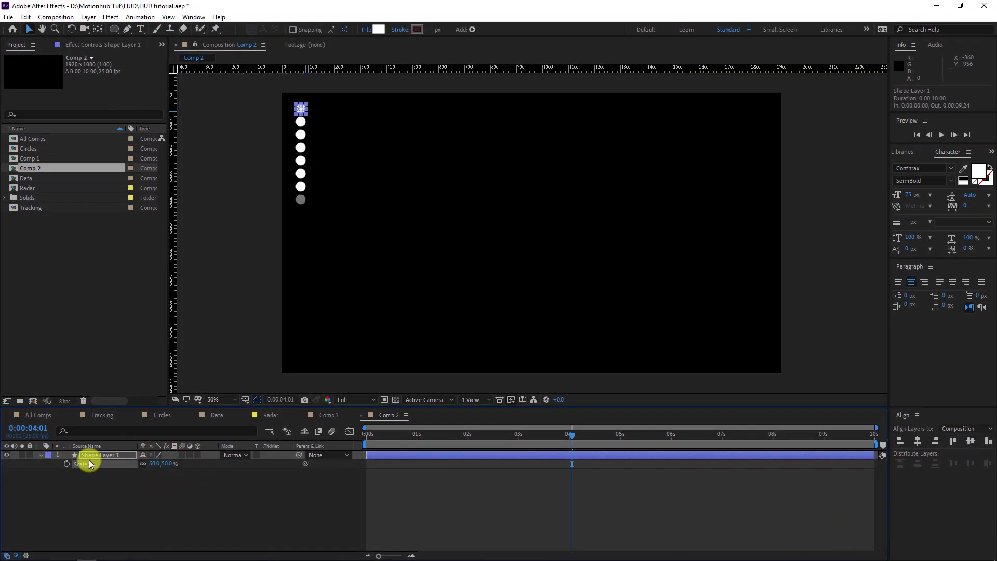
click(107, 473)
key(ctrl+a)
click(86, 502)
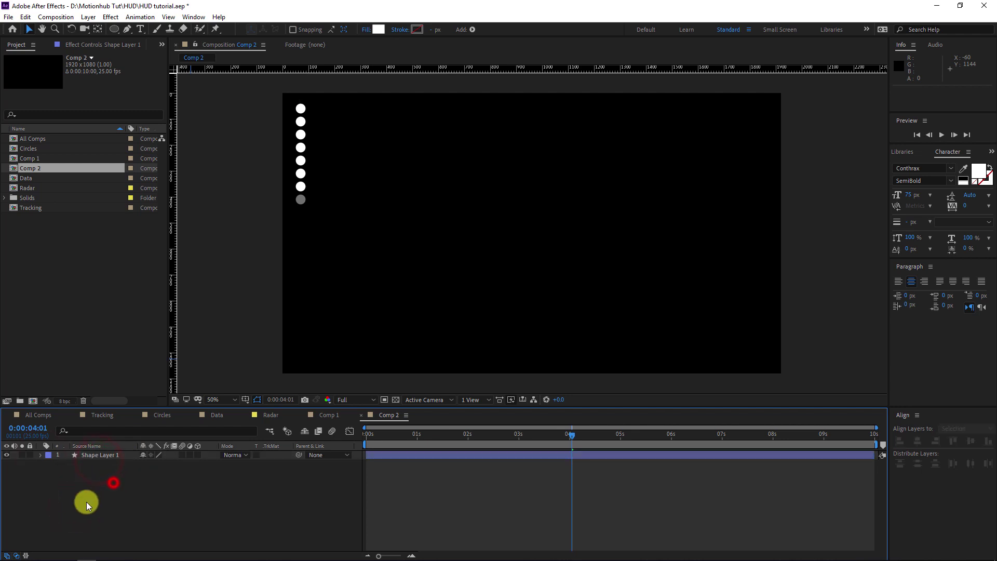
- Duplicate Shape Layer 1 and place the copy just right of the original column at position 124, 60
click(104, 459)
key(Return)
key(ctrl+d)
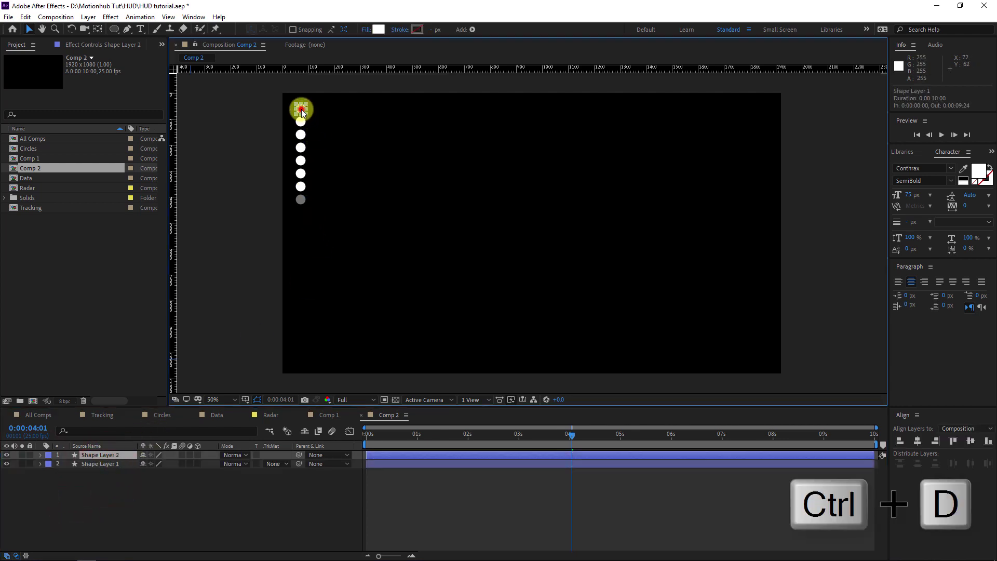
drag(300, 107, 314, 110)
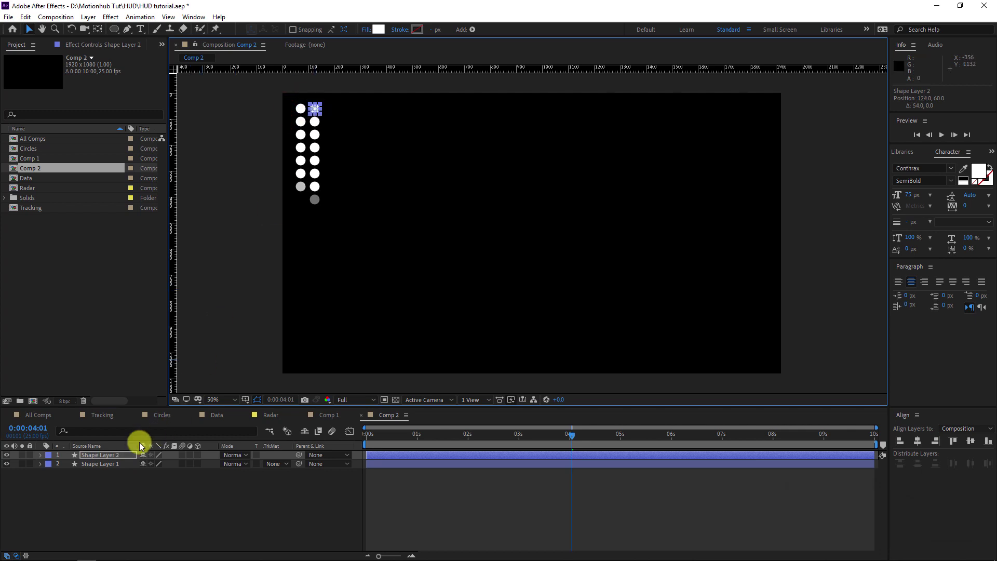
- Duplicate Shape Layer 2 and place the copy as a third column at position 182, 60
click(110, 454)
key(ctrl+d)
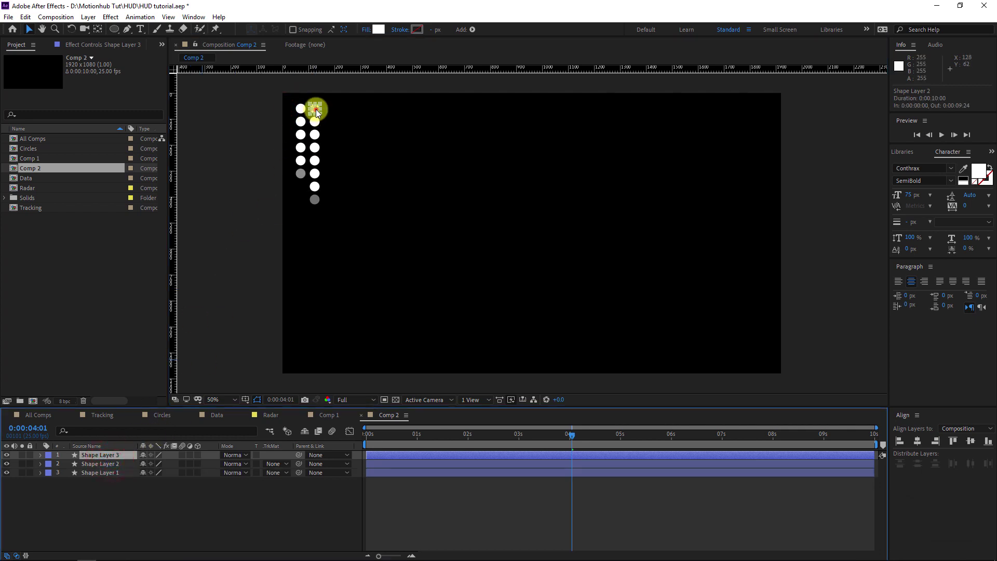
drag(316, 111, 331, 113)
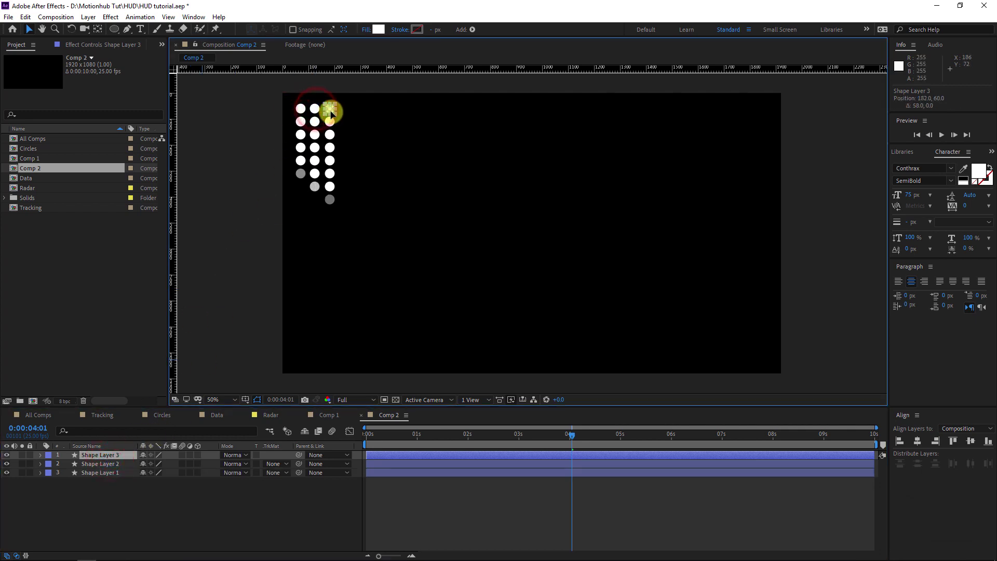
- Duplicate the three dot columns and line up the copies directly to the right of the originals
shift+click(114, 472)
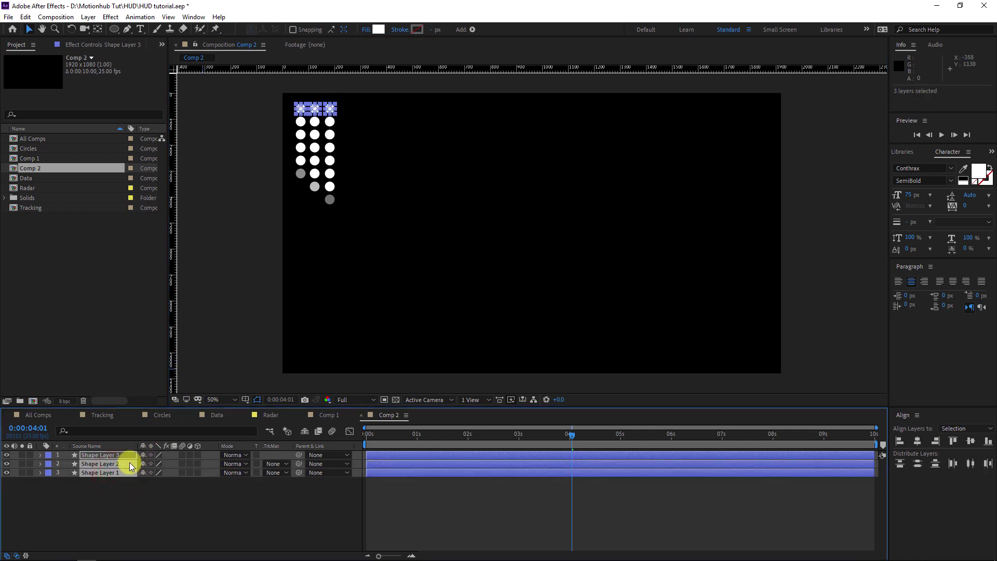
key(ctrl+d)
drag(112, 472, 116, 462)
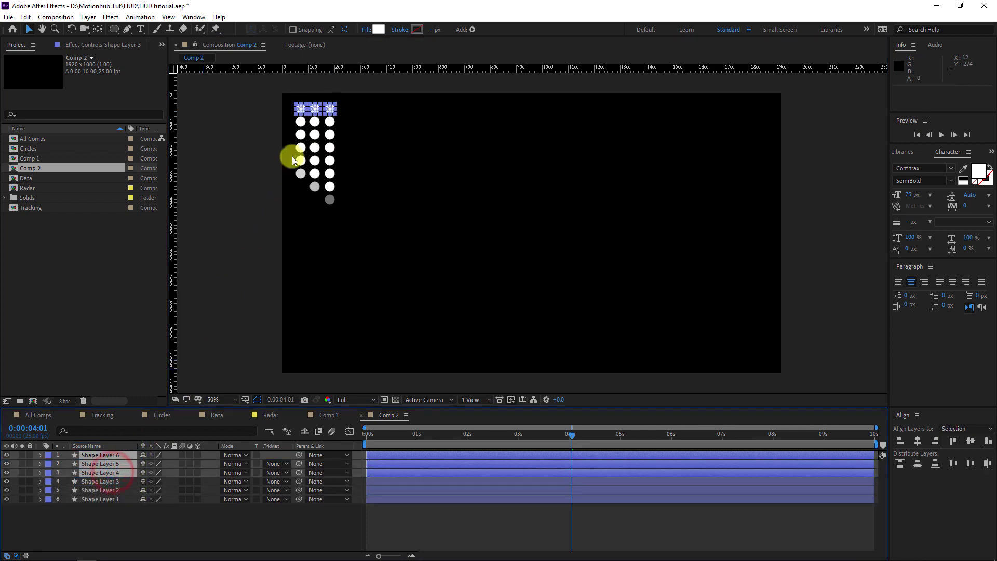
drag(315, 114, 501, 108)
- Duplicate the six columns twice, extend the row to 18 evenly spaced columns, and preview the animation
shift+click(107, 499)
key(ctrl+d)
key(ctrl+d)
key(space)
key(space)
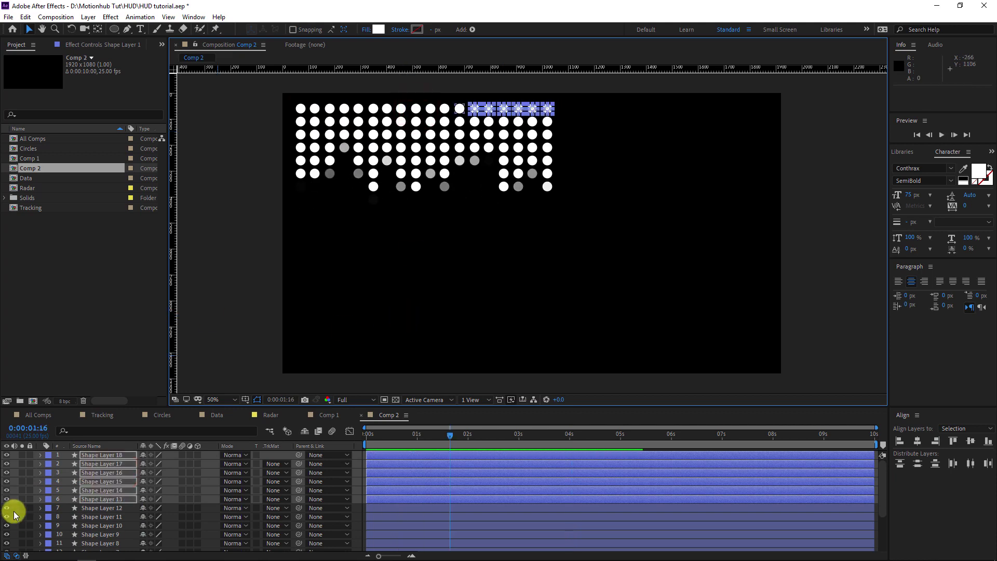
- Duplicate the last six columns twice more, extend the row to 30 columns, and preview it
key(ctrl+d)
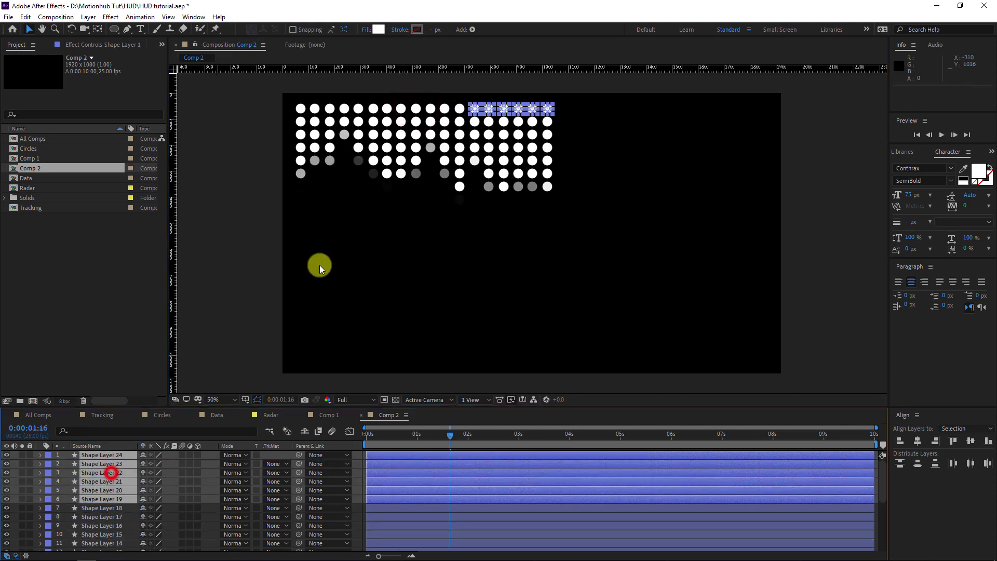
drag(507, 108, 601, 108)
key(ctrl+d)
drag(96, 468, 111, 463)
drag(583, 108, 671, 108)
key(space)
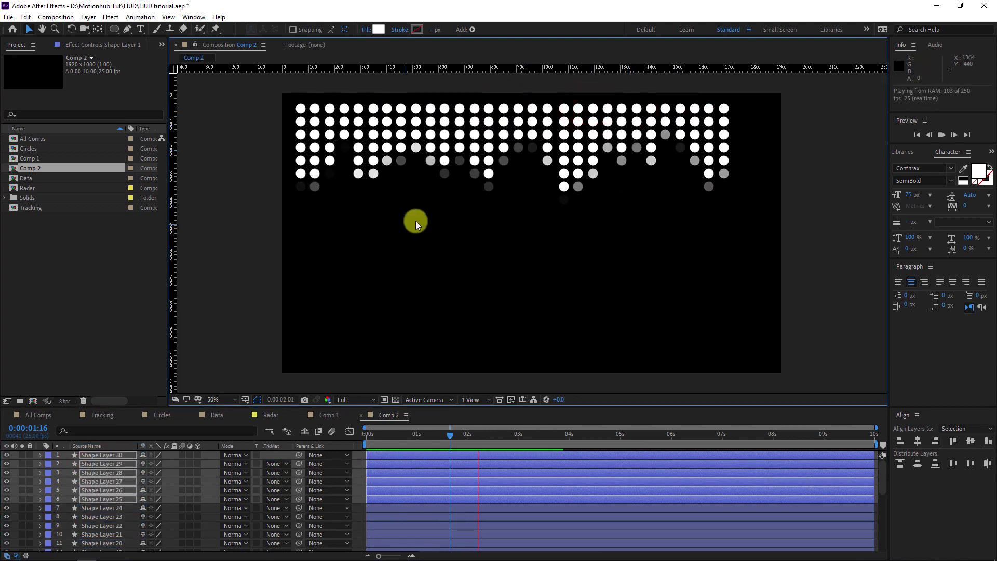
click(20, 480)
- Duplicate all 30 column layers to the top of the layer stack and give the copies the Orange label color
click(117, 456)
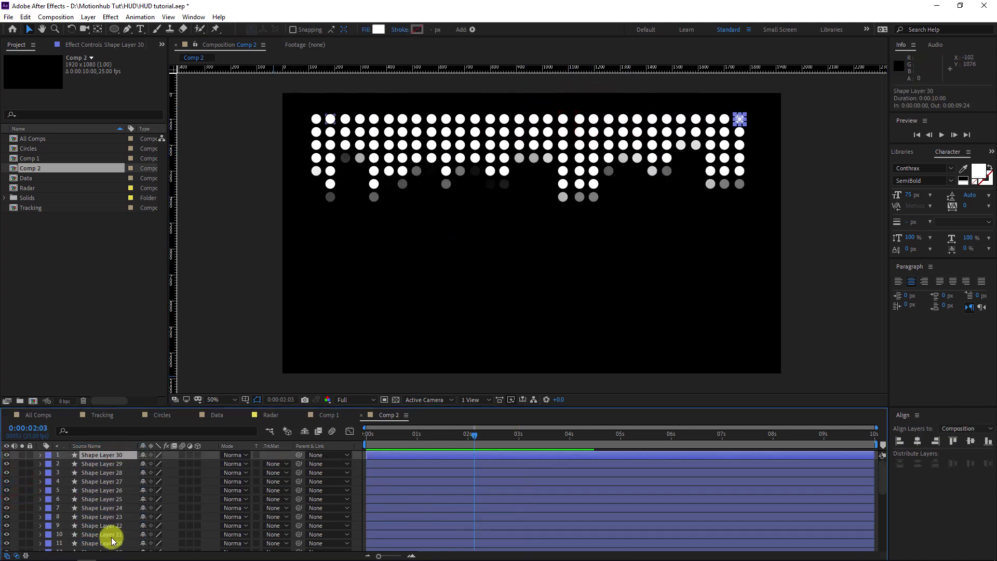
scroll(111, 539, down, 5)
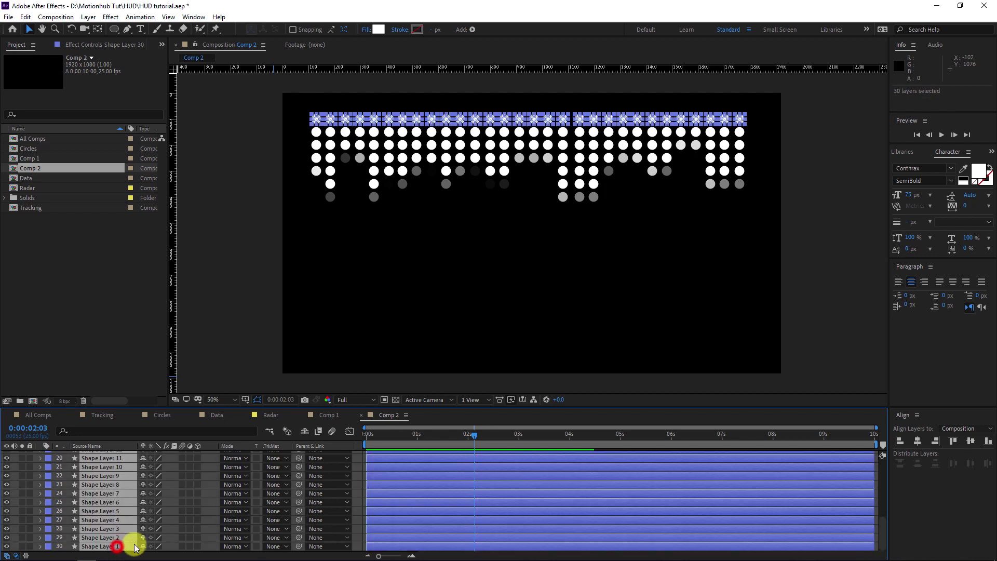
shift+click(119, 546)
key(ctrl+d)
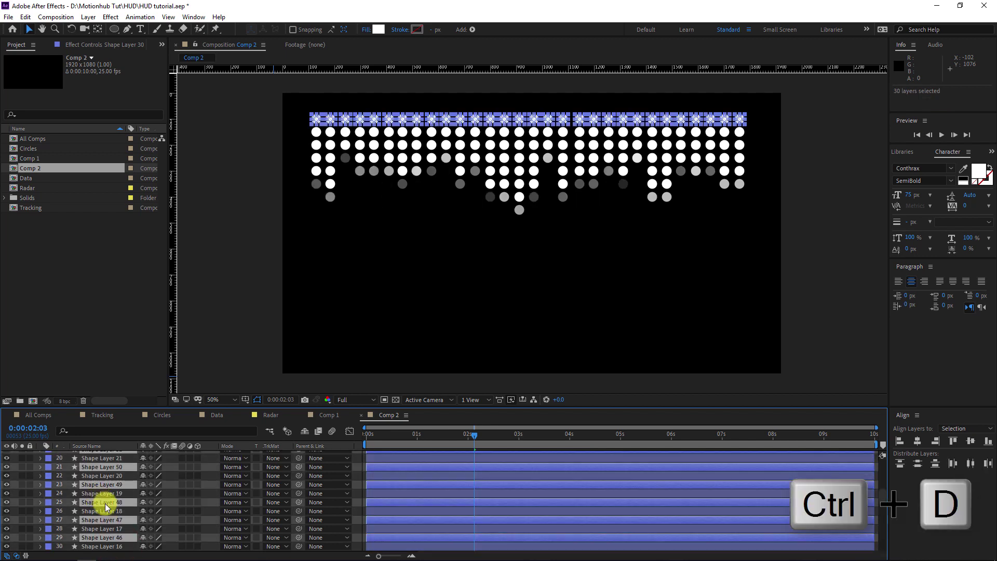
drag(109, 504, 123, 460)
click(48, 457)
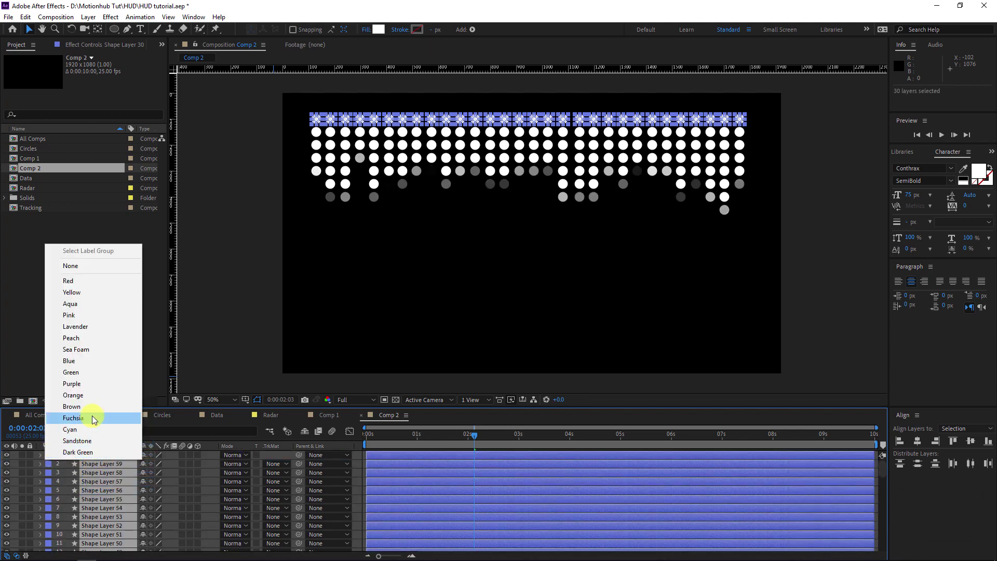
click(103, 396)
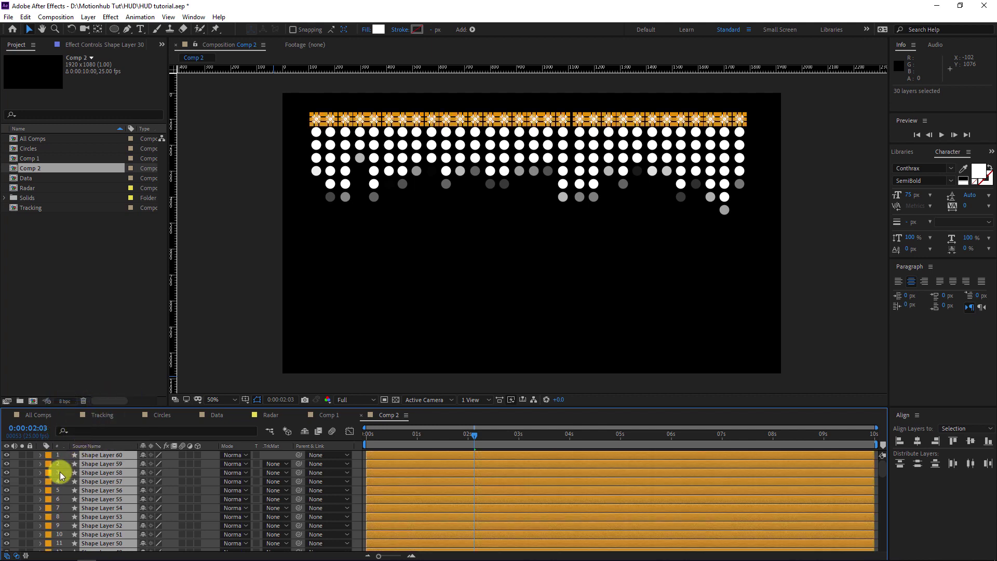
- Create a null object and parent the orange layers, Shape Layer 60 through Shape Layer 31, to it
right_click(35, 459)
click(101, 346)
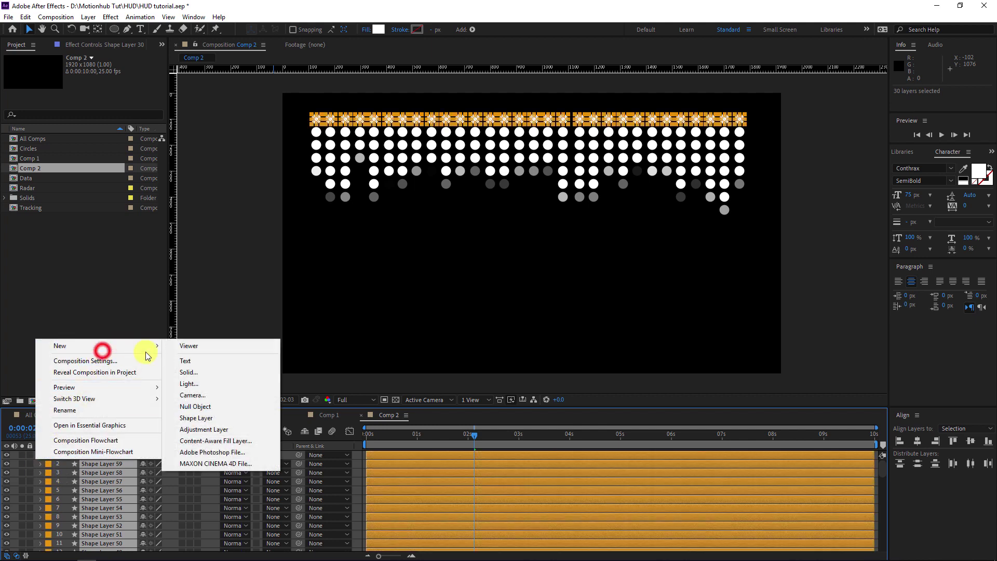
click(223, 406)
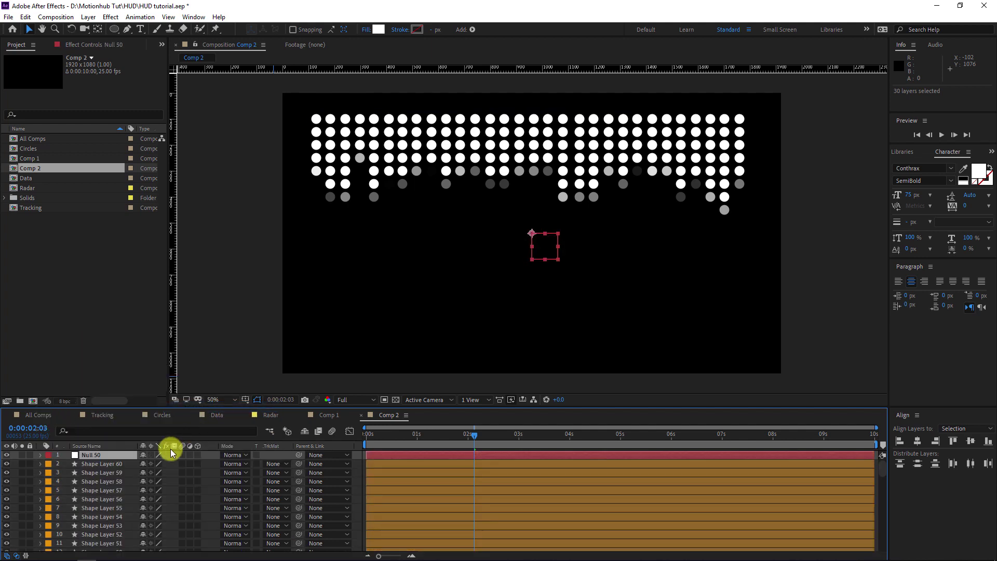
click(101, 464)
scroll(108, 506, down, 8)
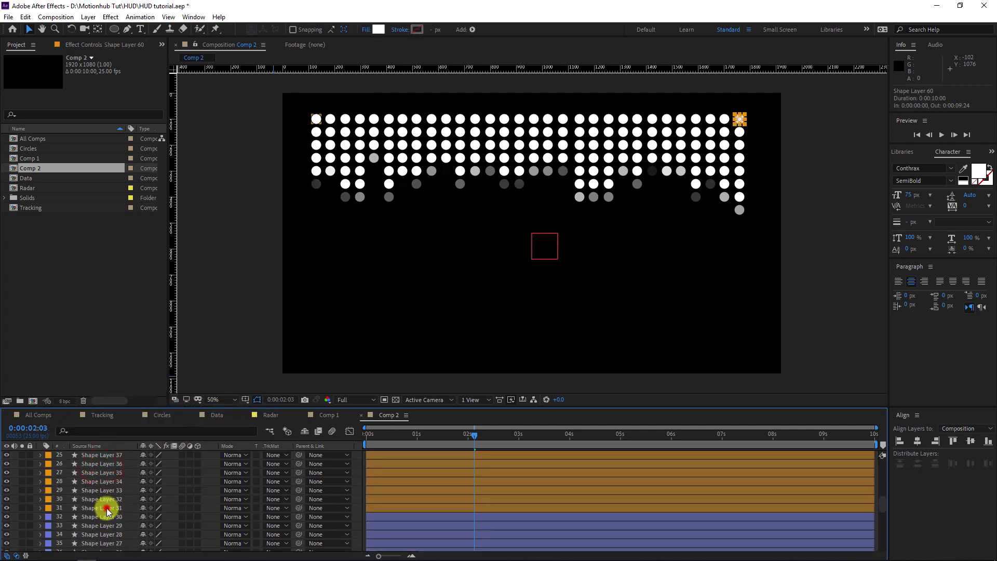
shift+click(107, 509)
scroll(120, 486, up, 8)
drag(299, 471, 109, 455)
- Unlink the null's scale proportions, set its vertical scale to -100% to mirror the copied columns, and preview the result
click(109, 455)
key(s)
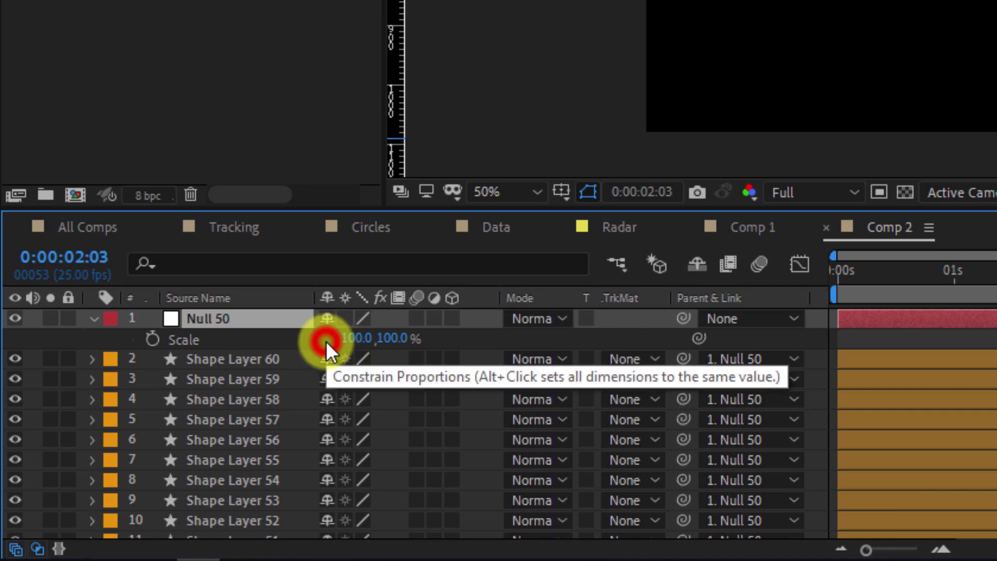
click(326, 338)
click(394, 338)
text(-100)
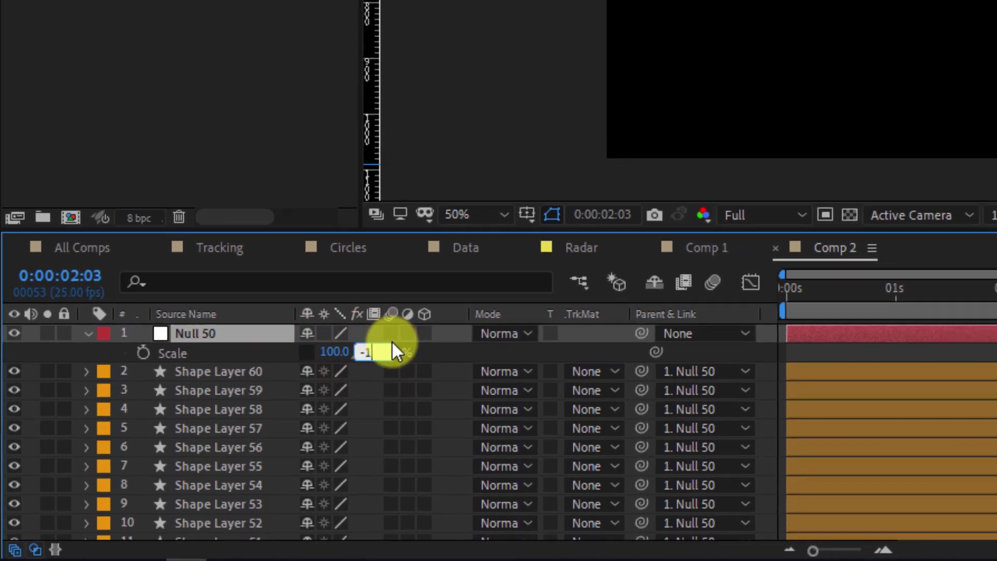
key(Return)
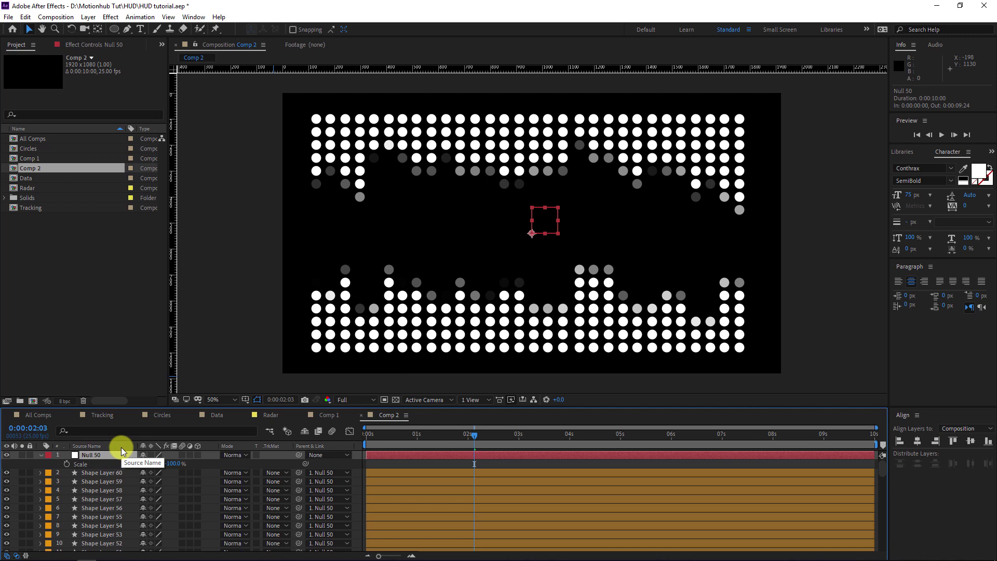
key(space)
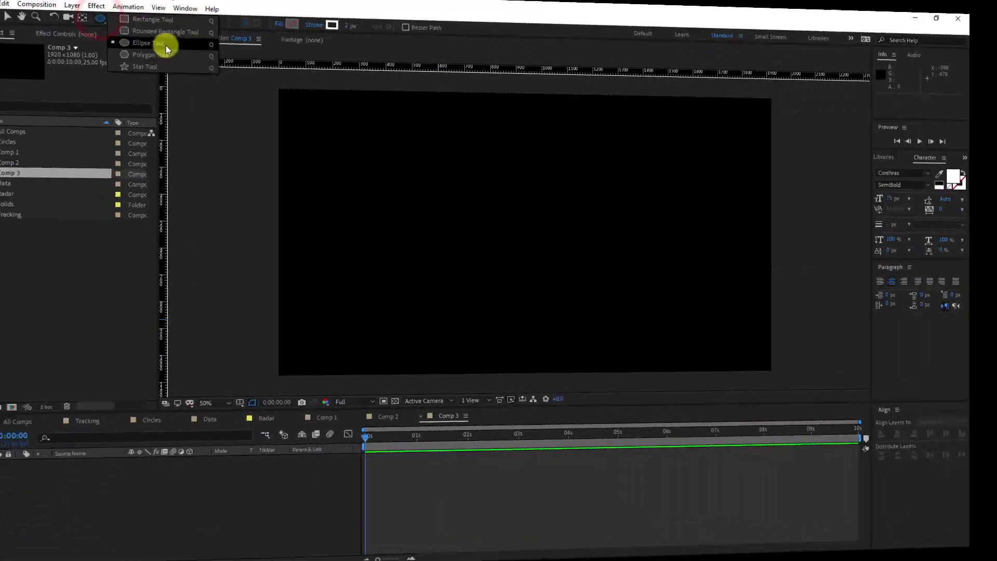
- Draw an ellipse circle about 122 px wide in Comp 3, centered in the composition with its anchor point at its center
click(166, 45)
drag(508, 213, 539, 245)
click(916, 441)
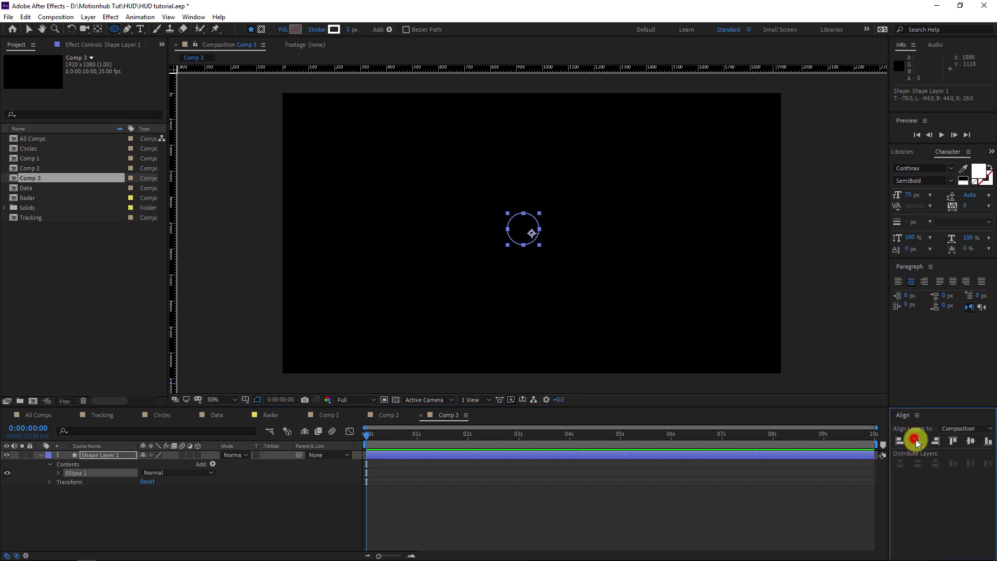
click(970, 441)
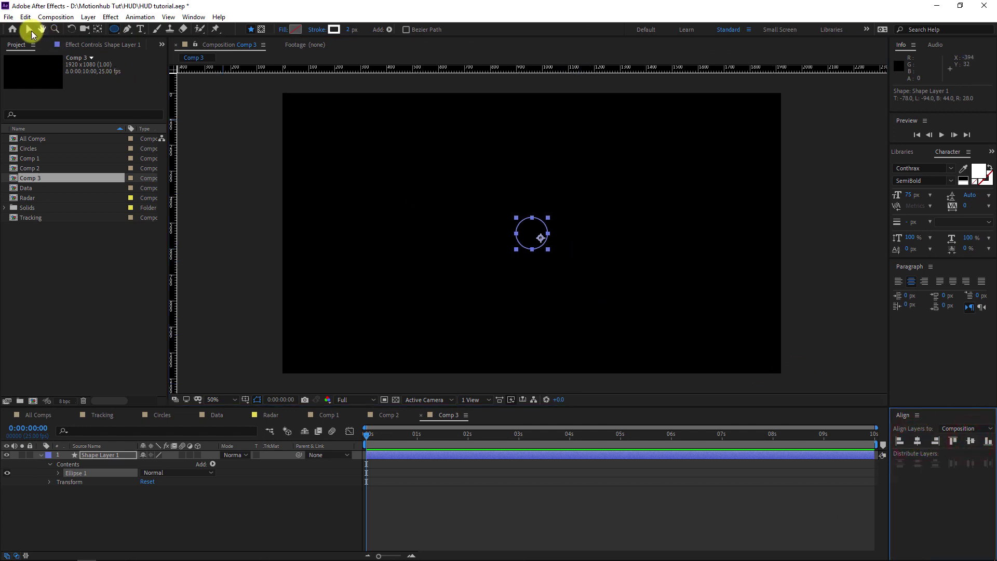
click(98, 29)
key(ctrl+alt+Home)
- Duplicate Shape Layer 1 and scale the copied circle to 150%
click(117, 462)
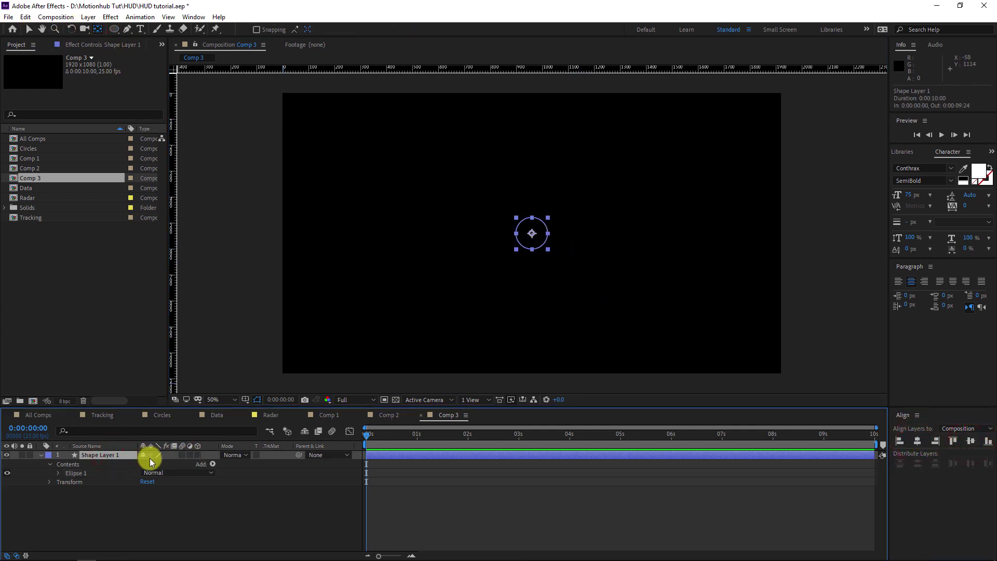
key(ctrl+d)
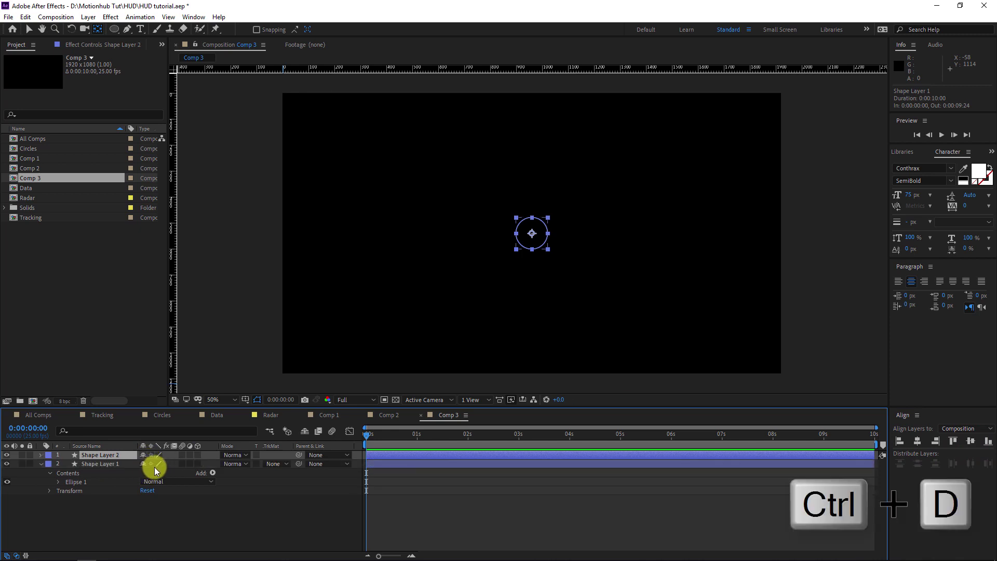
key(s)
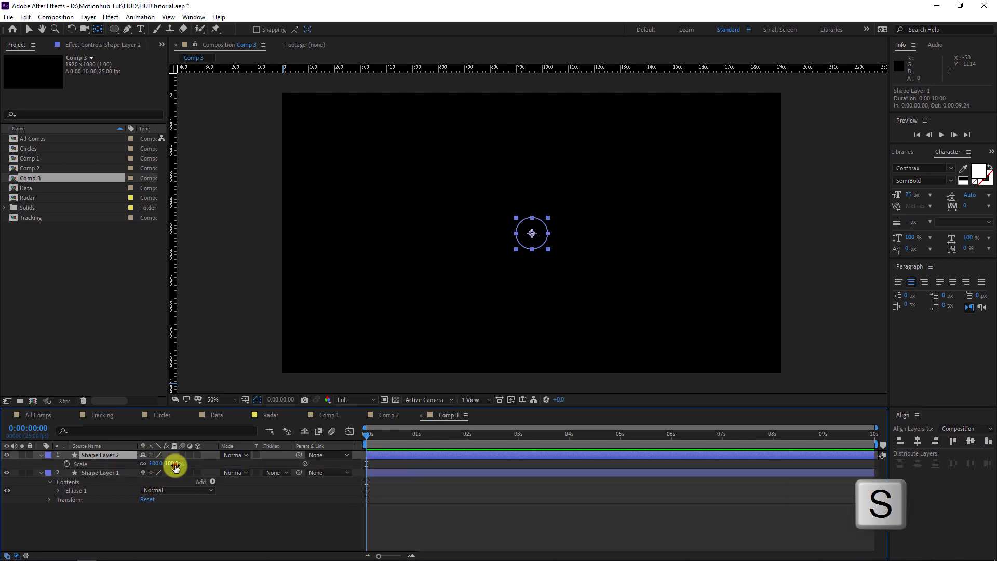
drag(176, 467, 198, 464)
click(180, 464)
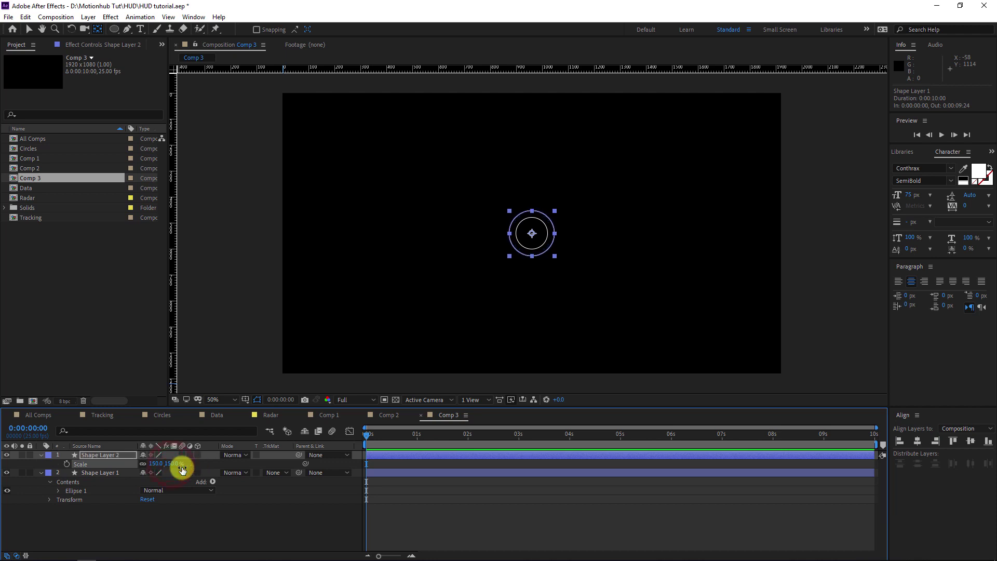
- Duplicate Shape Layer 2 and scale the new circle to 200%
key(ctrl+d)
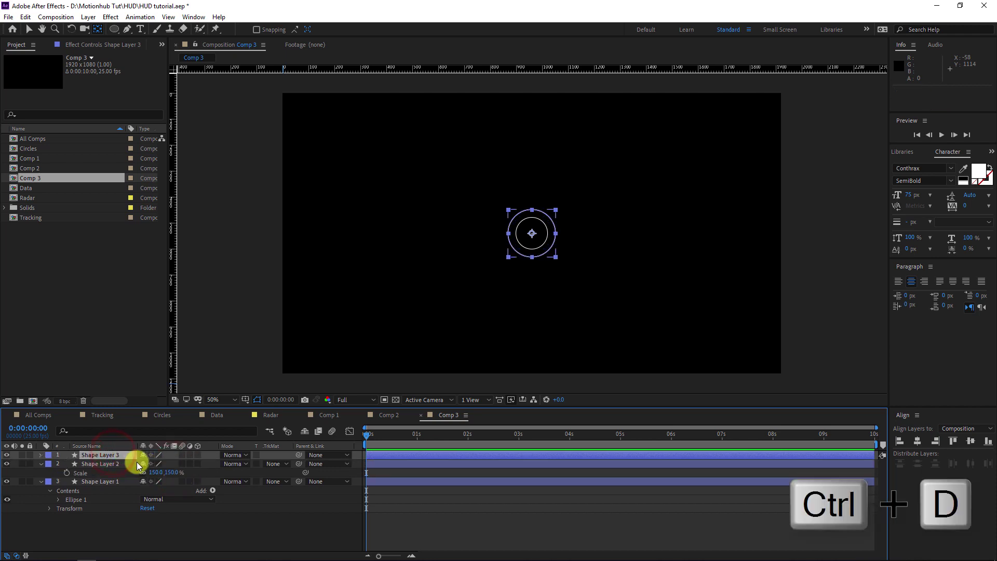
key(s)
click(180, 464)
text(200)
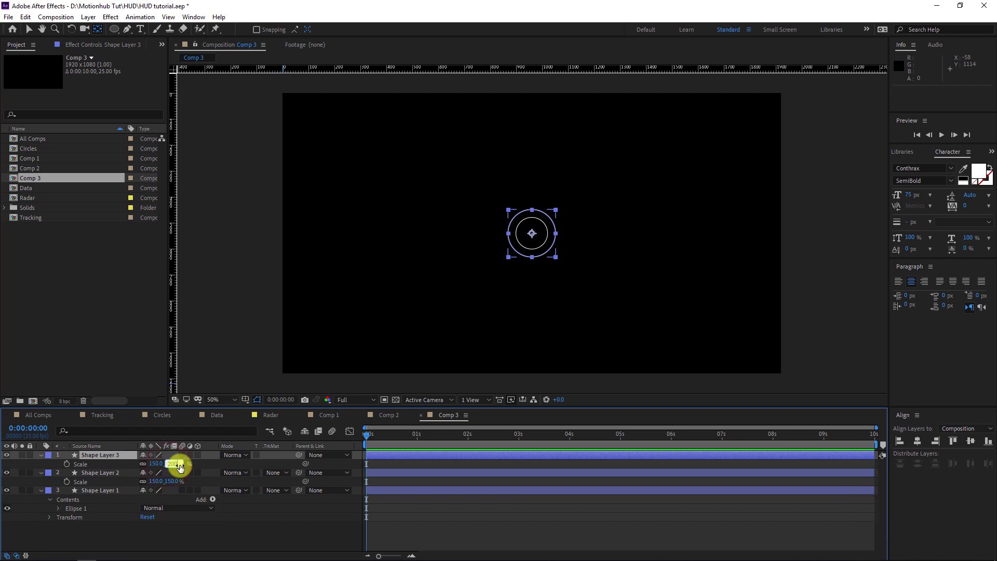
key(Return)
- Duplicate Shape Layer 3 and scale the new circle to 250%
key(ctrl+d)
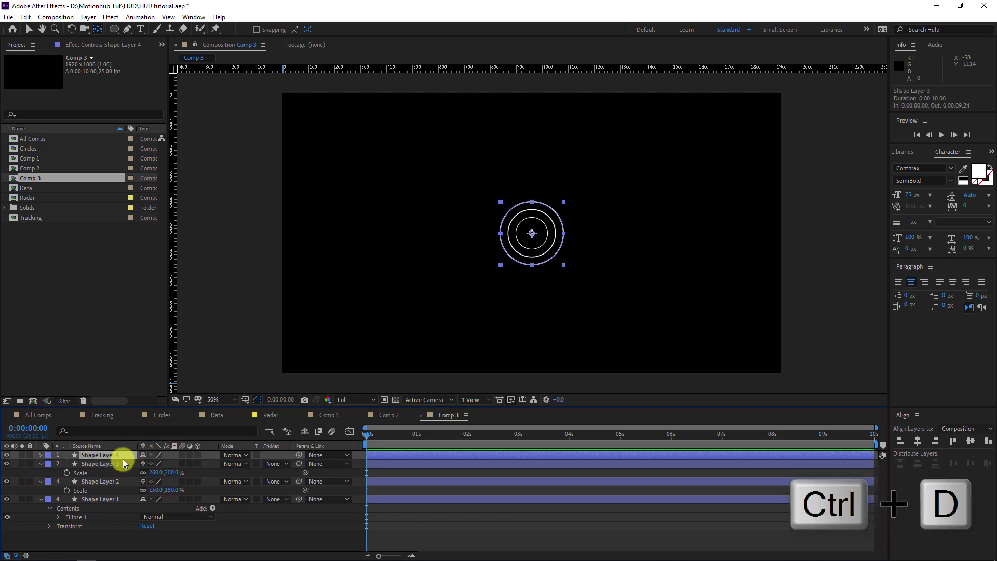
key(s)
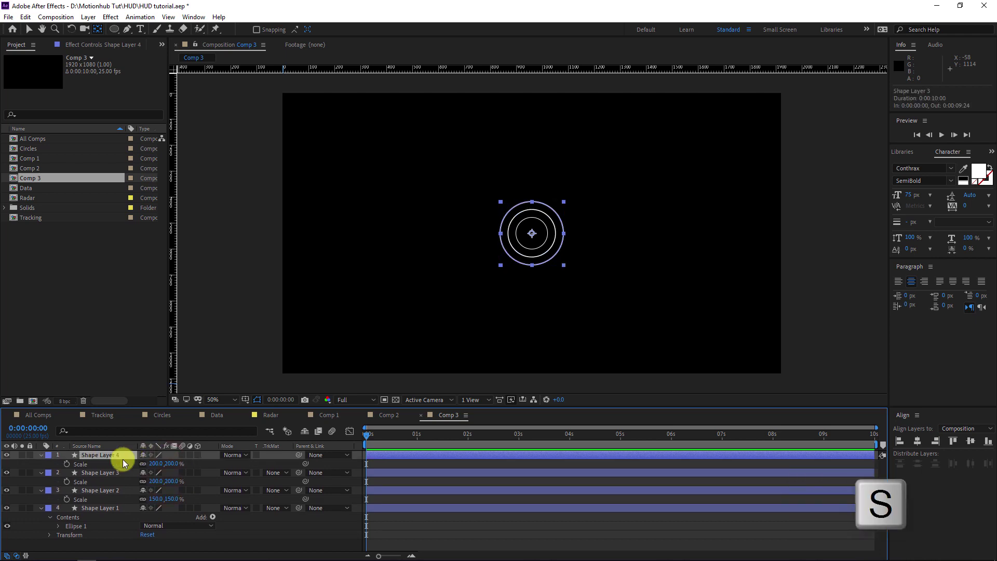
click(152, 464)
text(250)
key(Return)
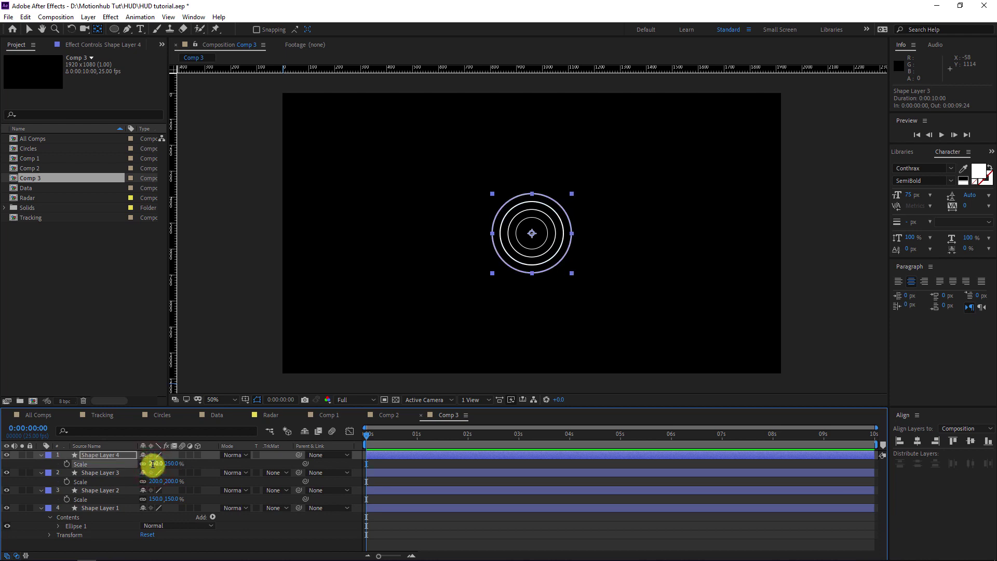
- Duplicate Shape Layer 4 and increase the new circle's scale by 50 to 300%
key(ctrl+d)
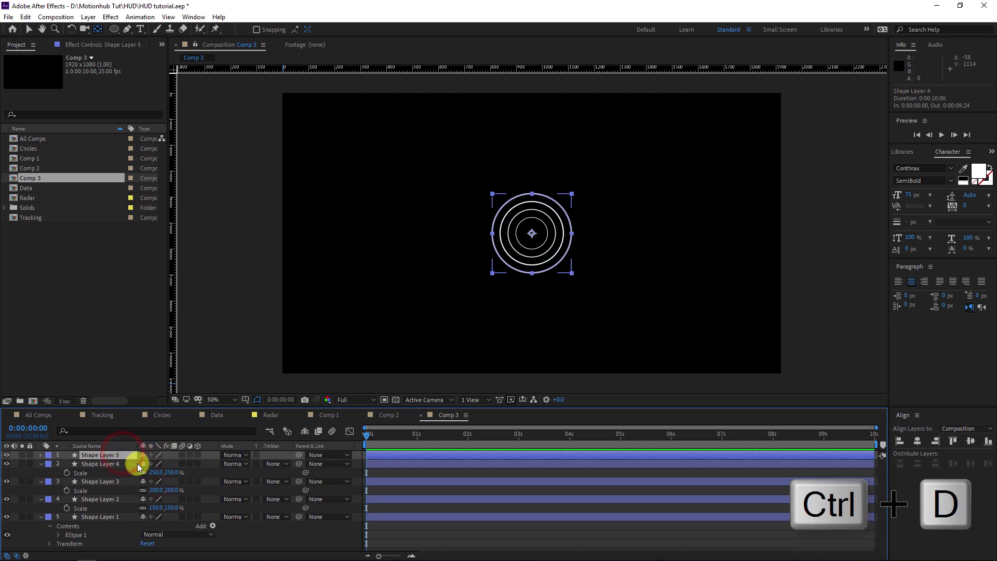
key(s)
click(156, 463)
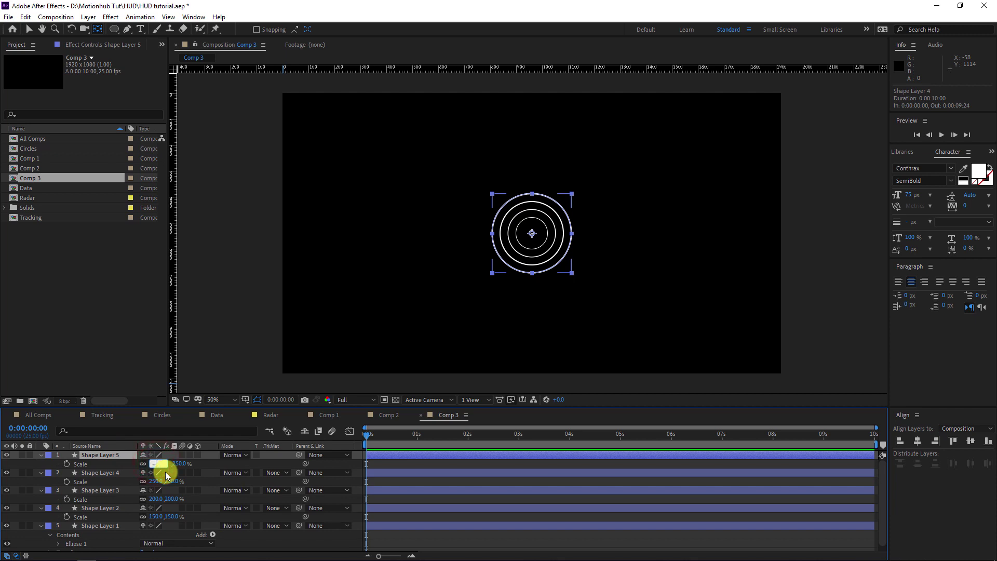
text(+50)
key(Return)
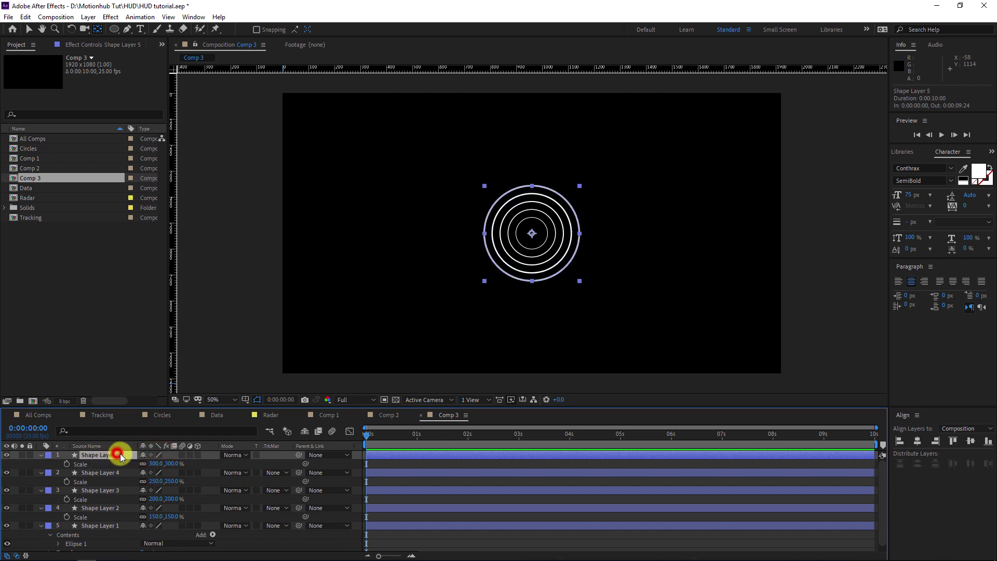
- Duplicate Shape Layer 5 and increase the new circle's scale by 50 to 350%
key(ctrl+d)
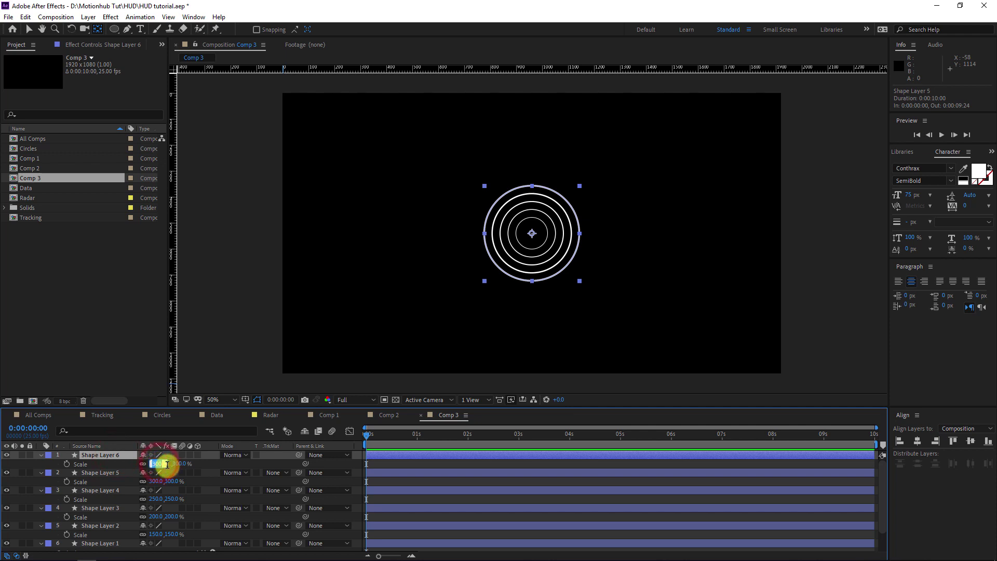
click(167, 464)
text(+50)
key(Return)
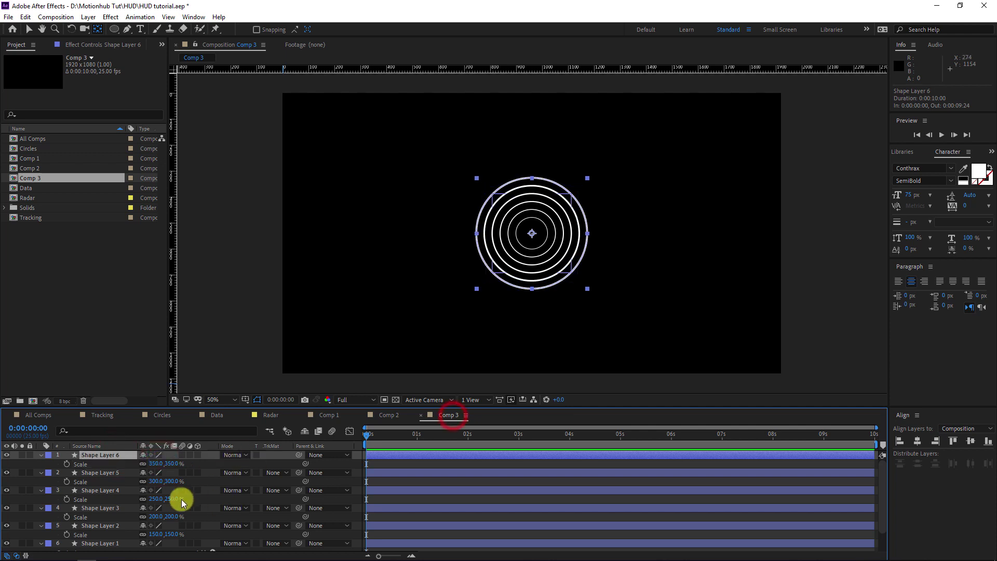
- Select all six circle layers in Comp 3 and set their stroke width to 1 px
scroll(101, 501, down, 1)
key(ctrl+a)
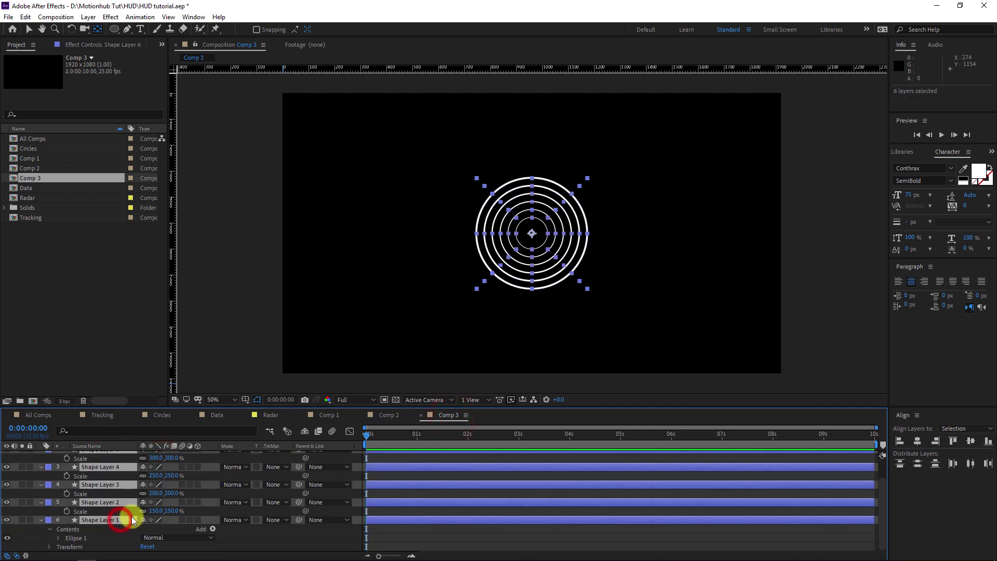
key(u)
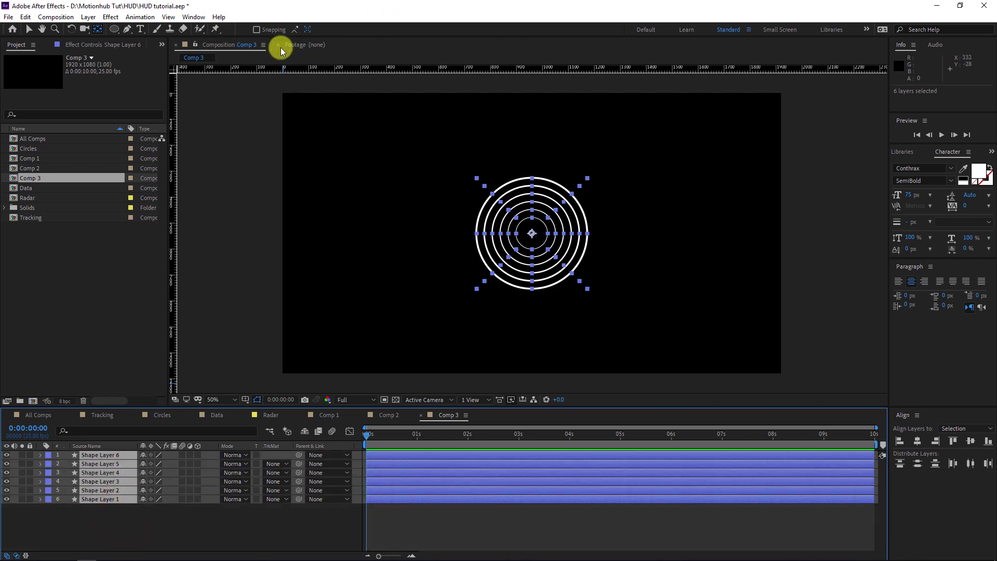
click(29, 29)
click(441, 29)
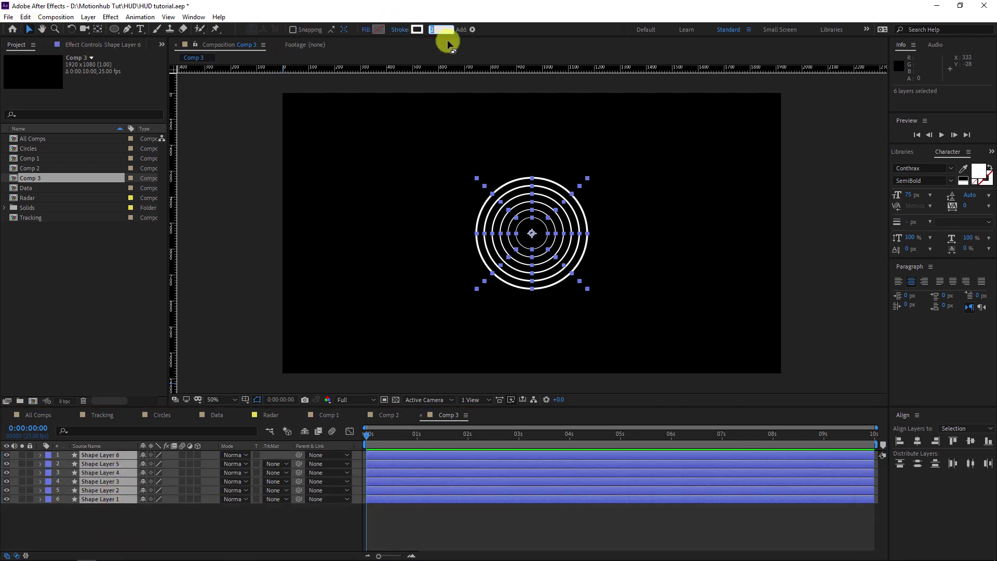
text(1)
key(Return)
click(157, 530)
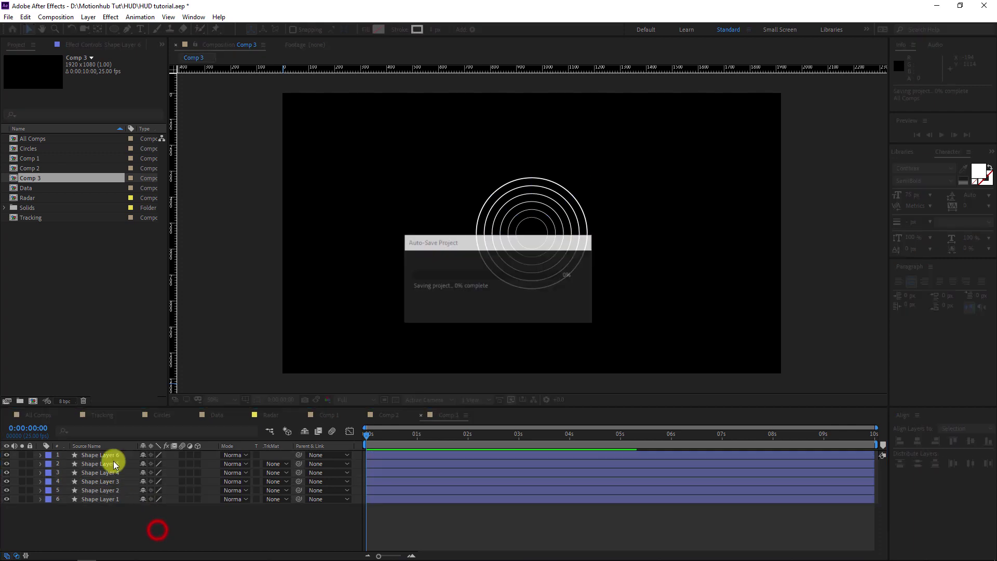
- Set the stroke width of the outermost circle, Shape Layer 6, to 2 px
click(116, 455)
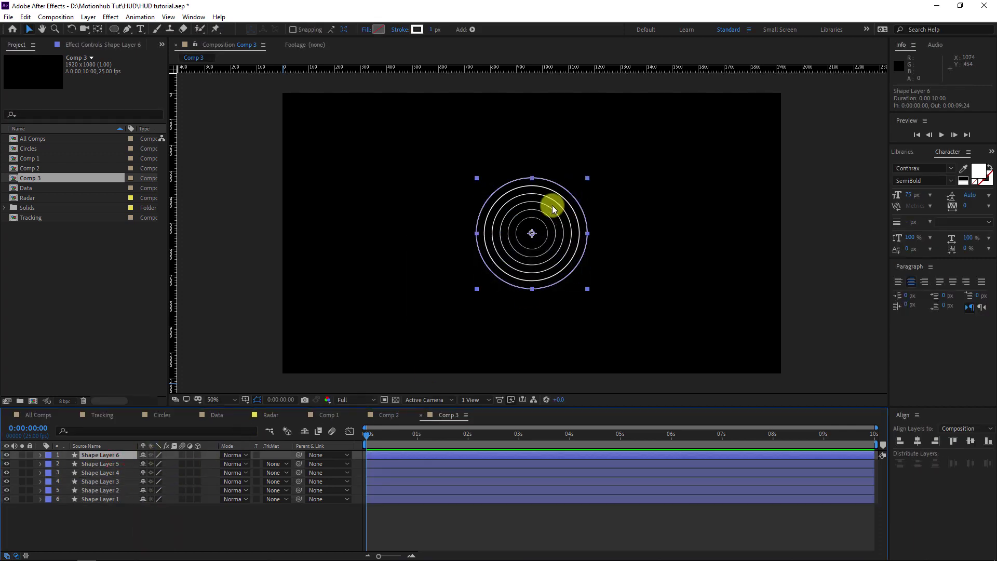
click(434, 29)
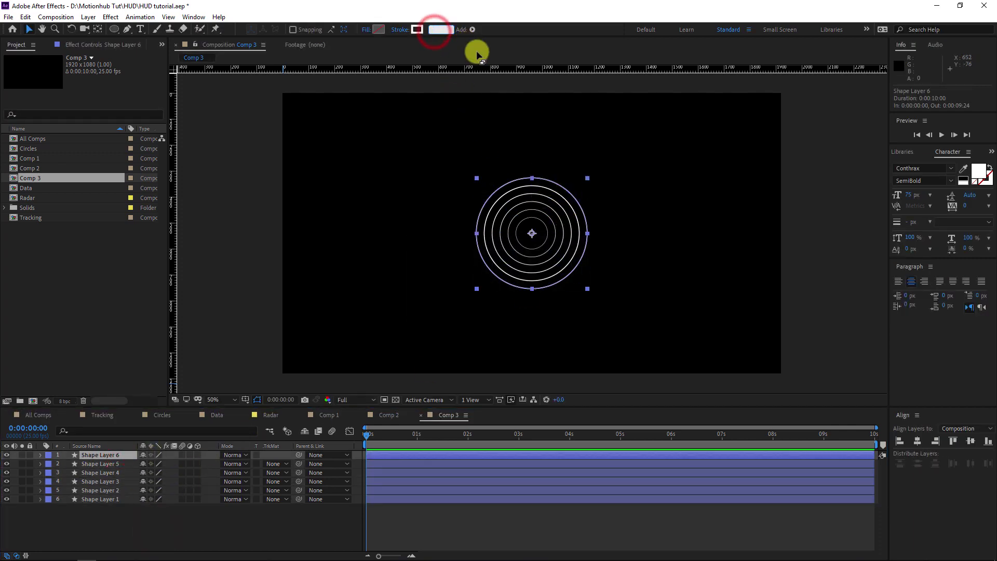
text(2)
key(Return)
click(164, 507)
- Set the opacity of the five inner circles, Shape Layers 1 to 5, to 50%
click(107, 499)
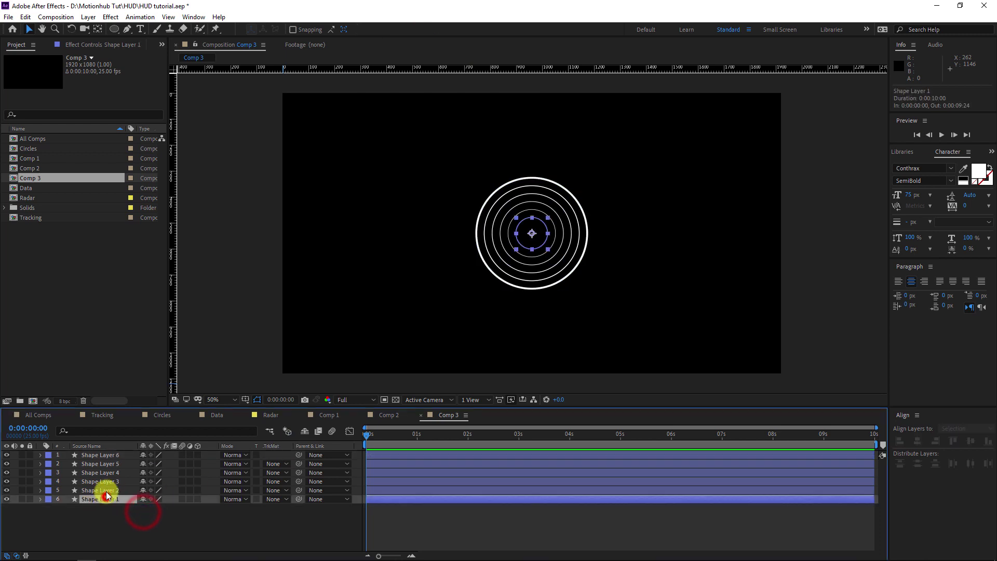
shift+click(118, 463)
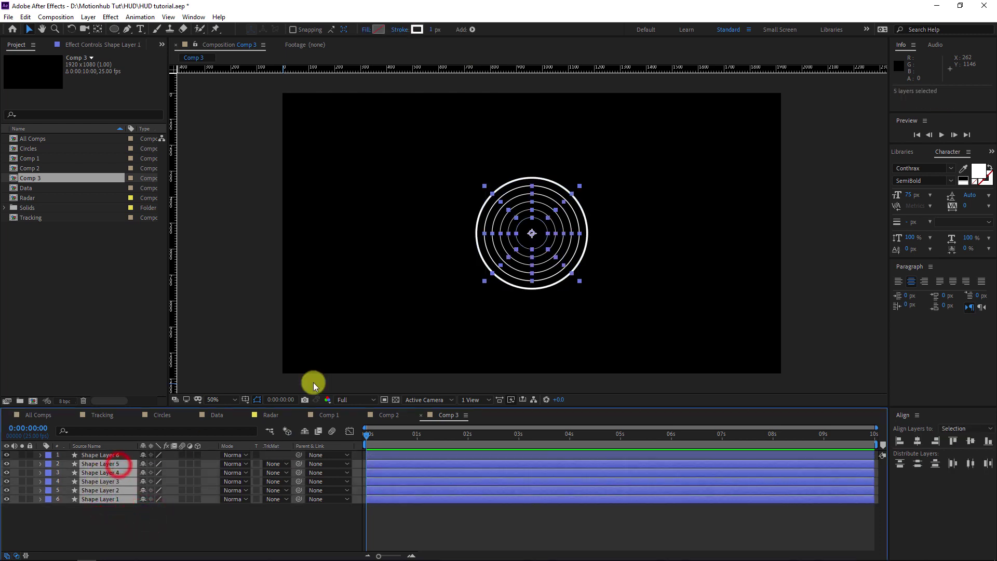
key(t)
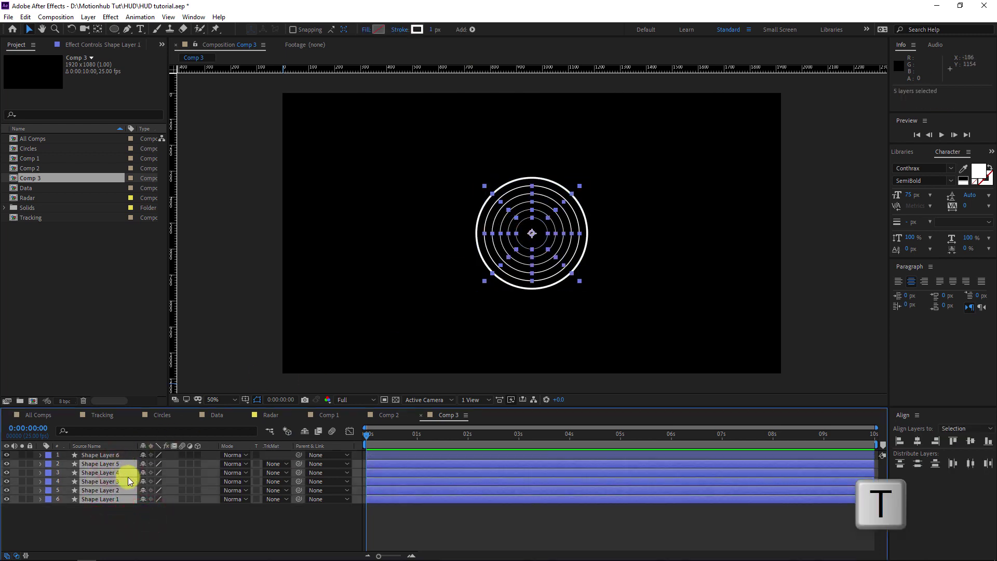
click(145, 473)
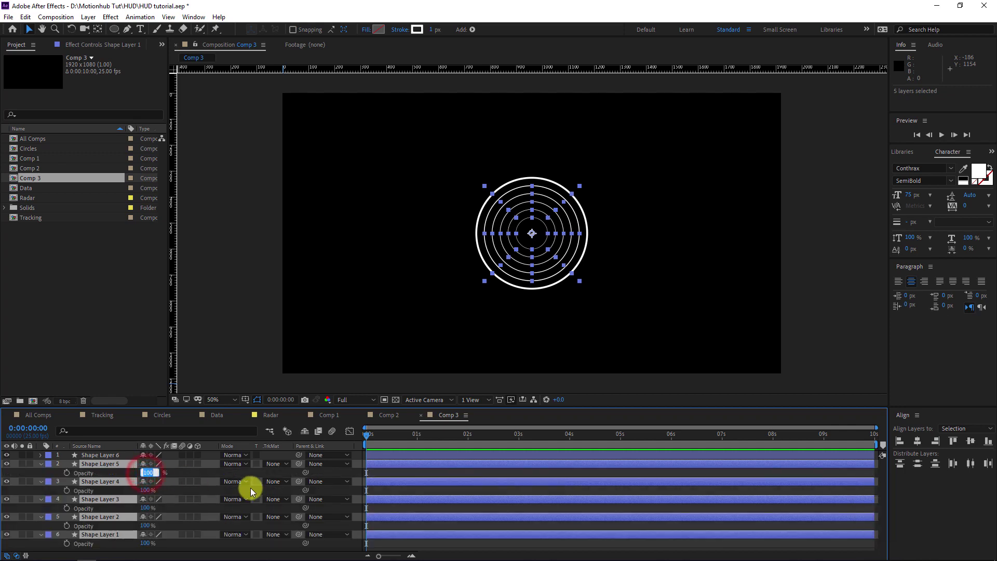
key(Return)
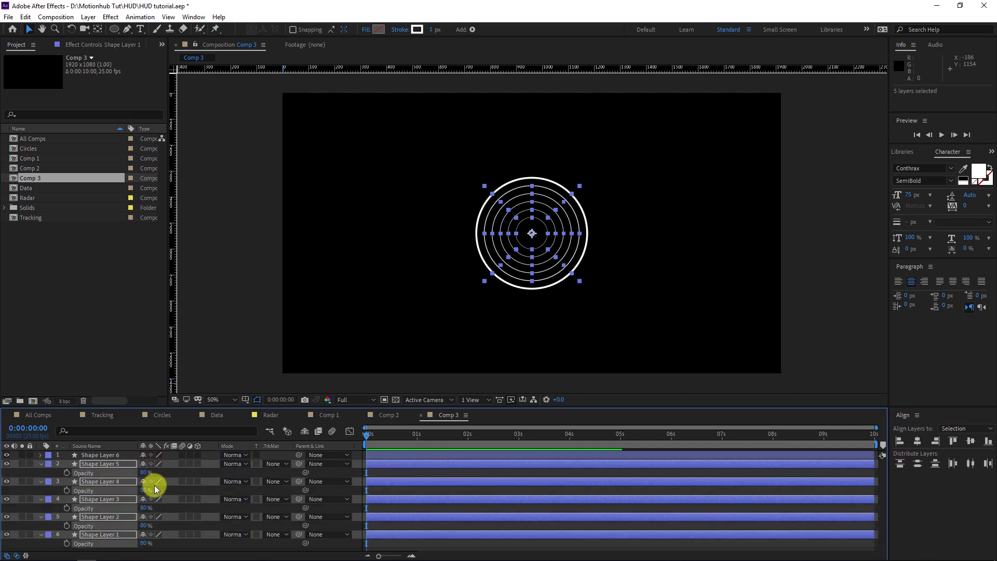
click(147, 473)
text(50)
key(Return)
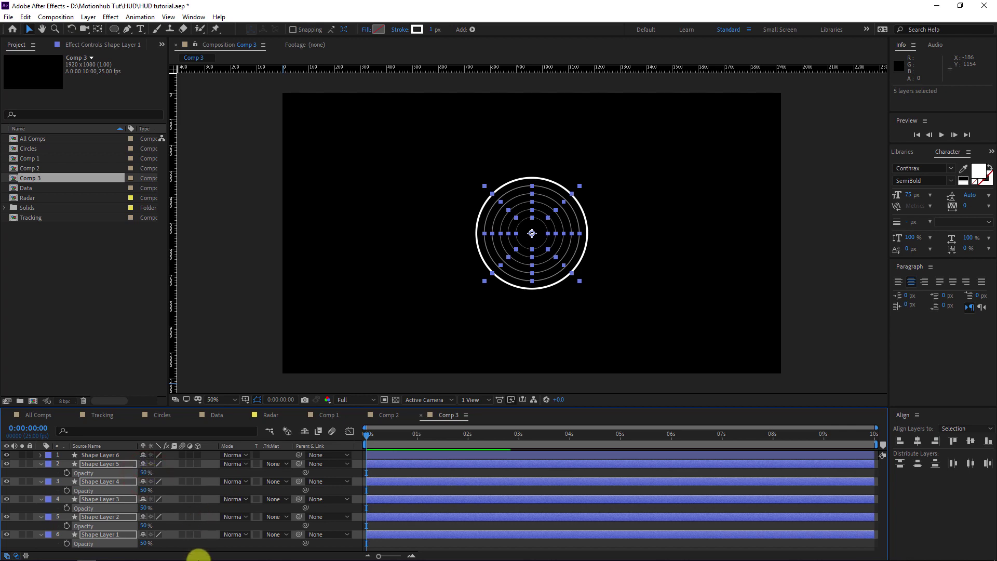
click(221, 544)
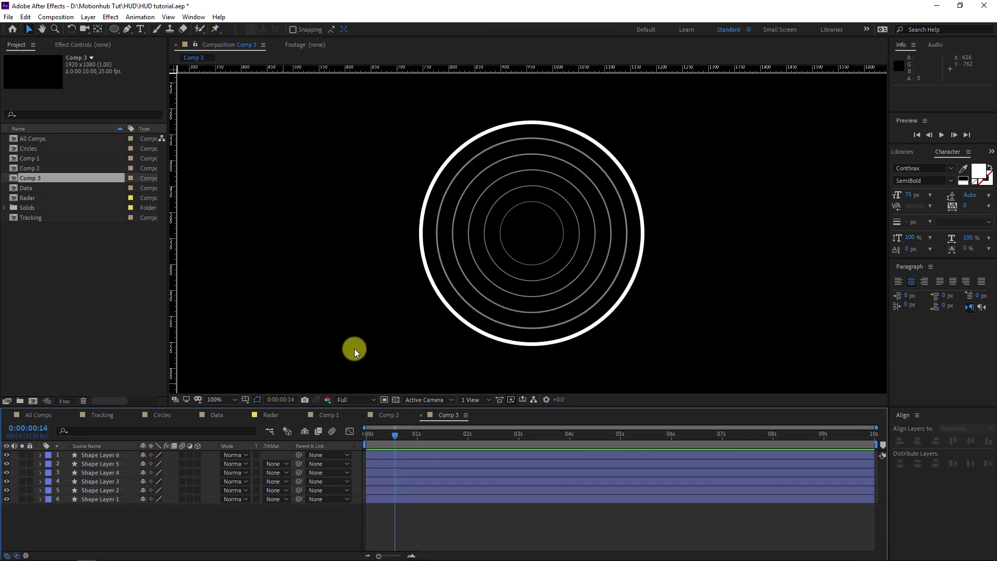
- Turn on the Title/Action Safe overlay and draw a vertical Pen tool line from the outer circle's top to the center mark
click(245, 399)
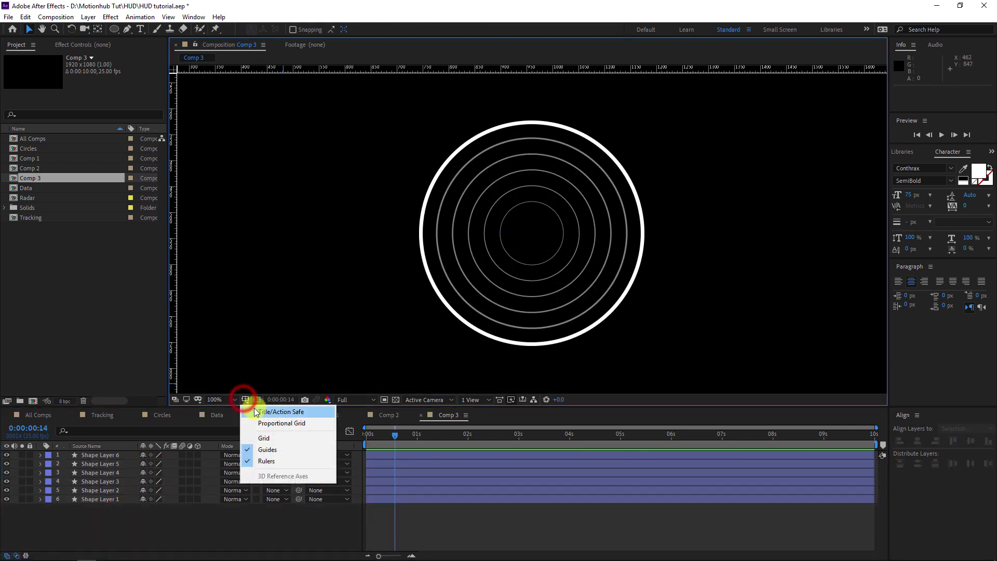
click(286, 414)
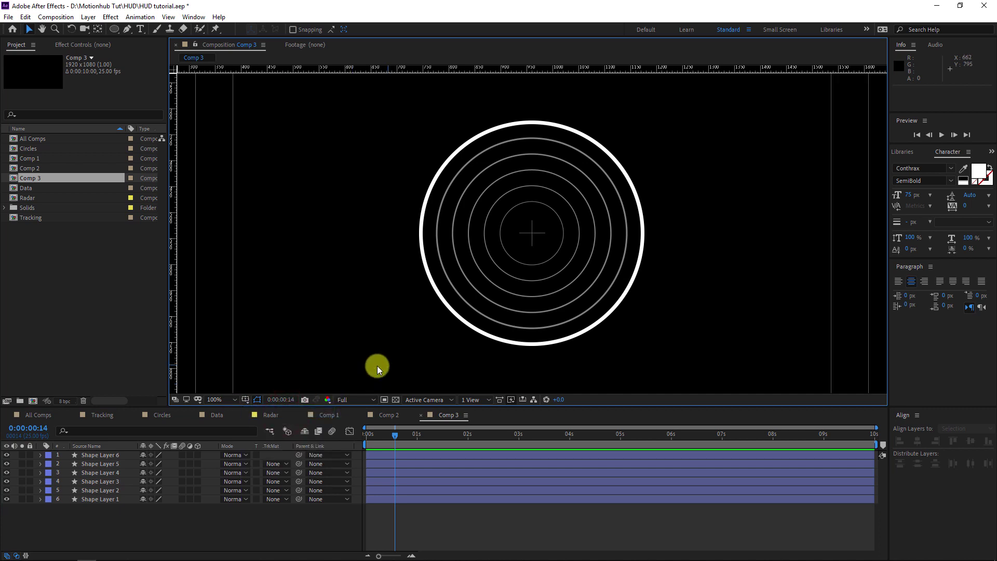
click(126, 29)
click(161, 37)
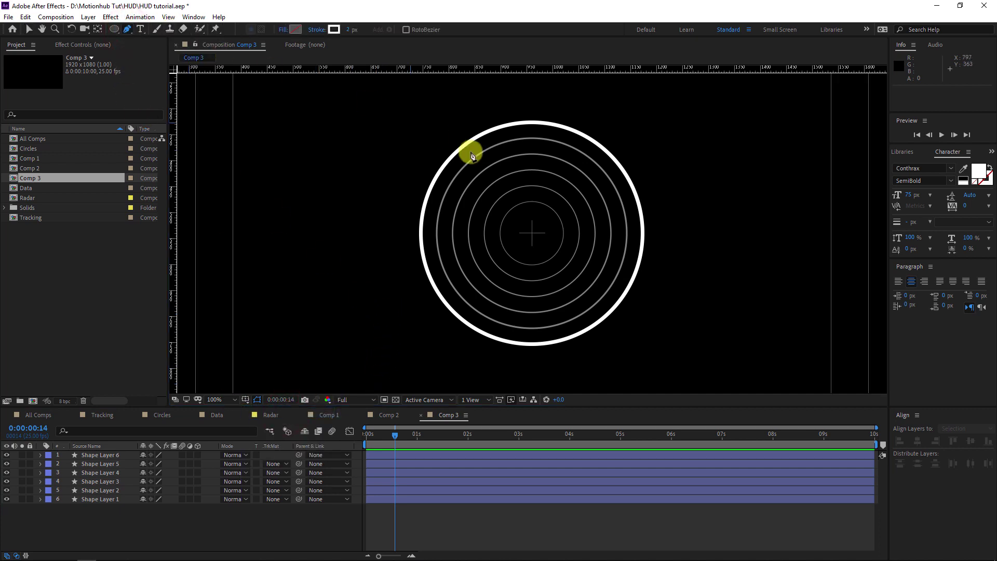
click(528, 125)
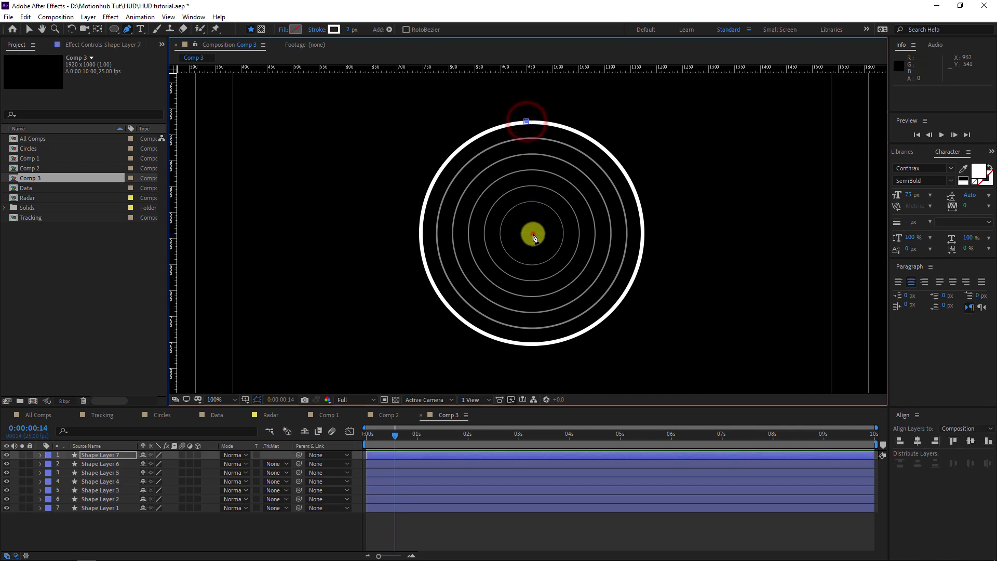
click(531, 232)
- Align the new line, Shape Layer 7, with the circles' center and move its anchor point onto the center mark
key(v)
click(133, 456)
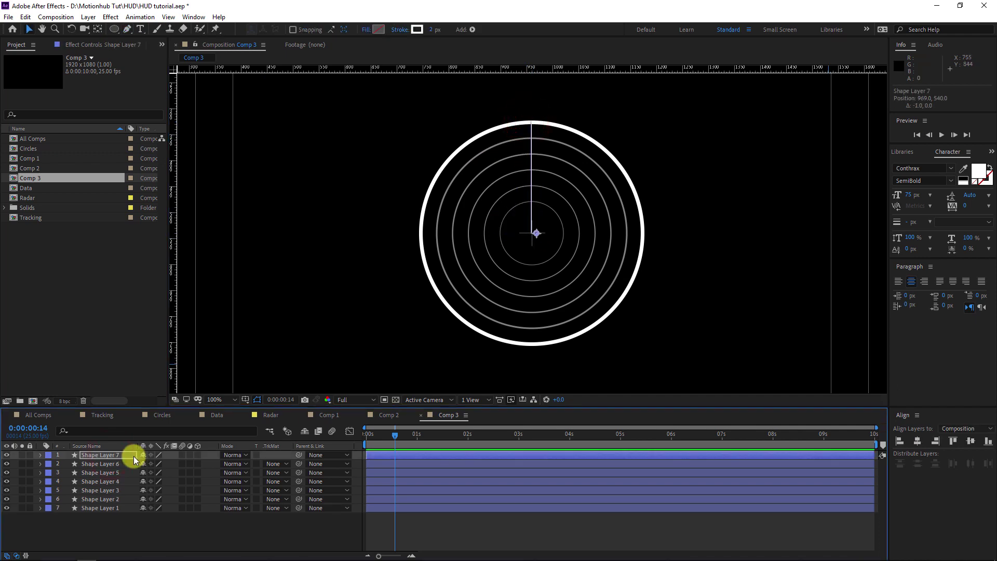
click(97, 29)
scroll(545, 250, up, 2)
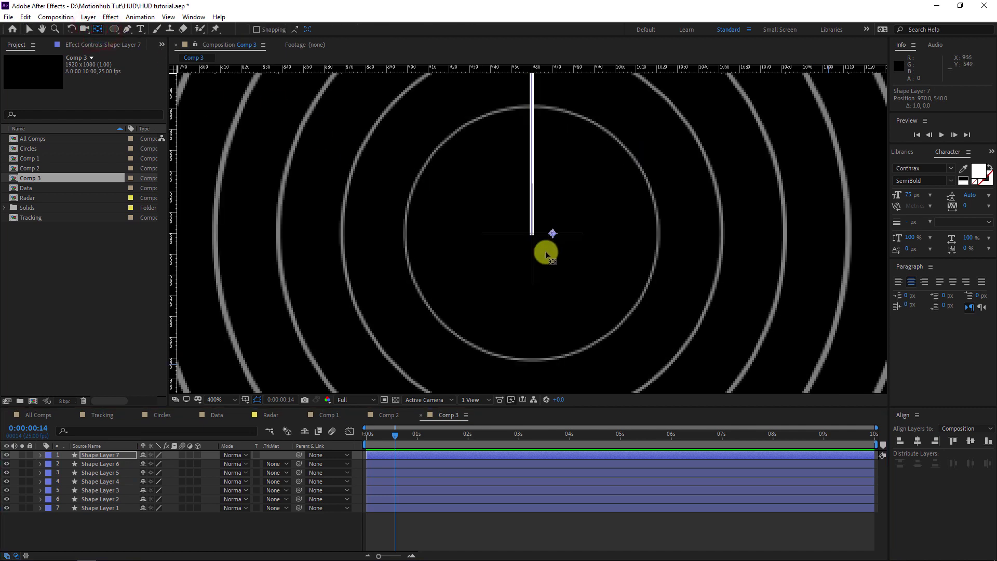
drag(552, 234, 531, 236)
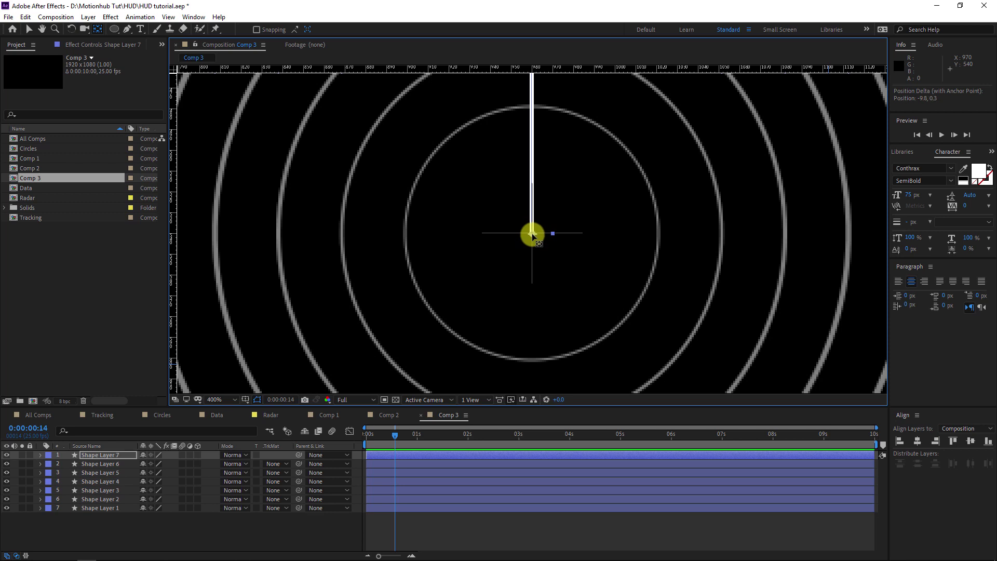
scroll(561, 196, down, 1)
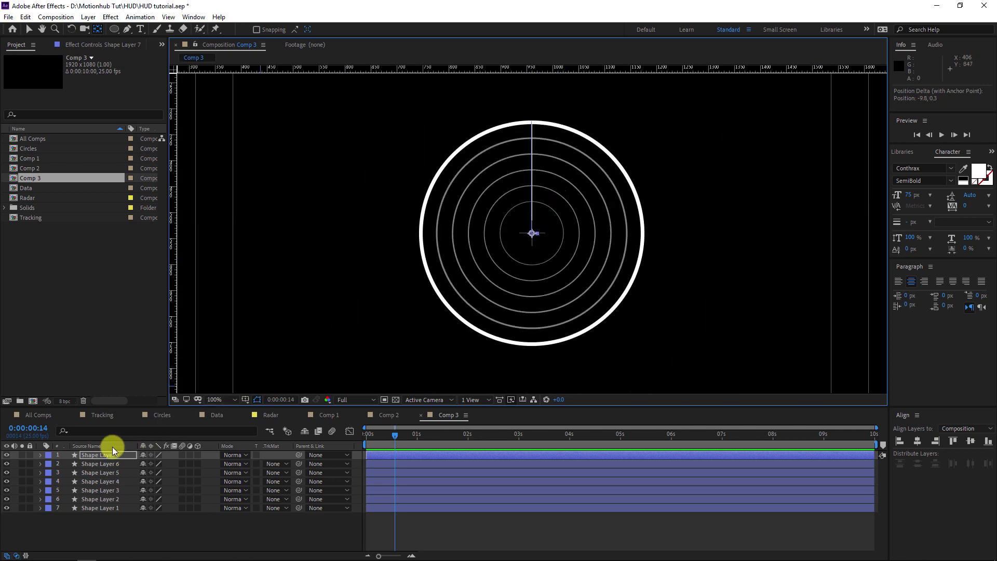
- Add a Repeater to Shape Layer 7 and set the Repeater's transform position to 0
click(40, 455)
click(207, 462)
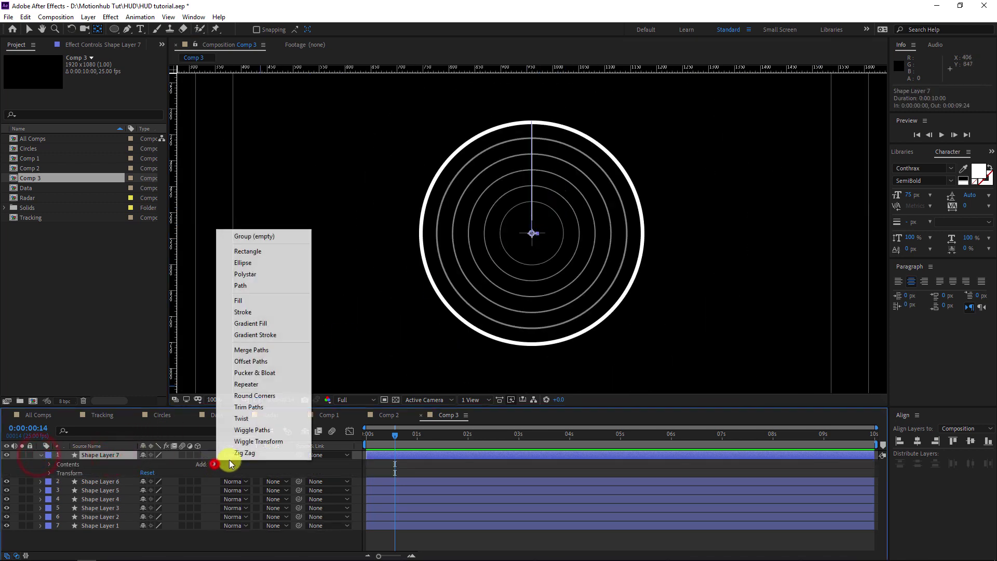
click(269, 389)
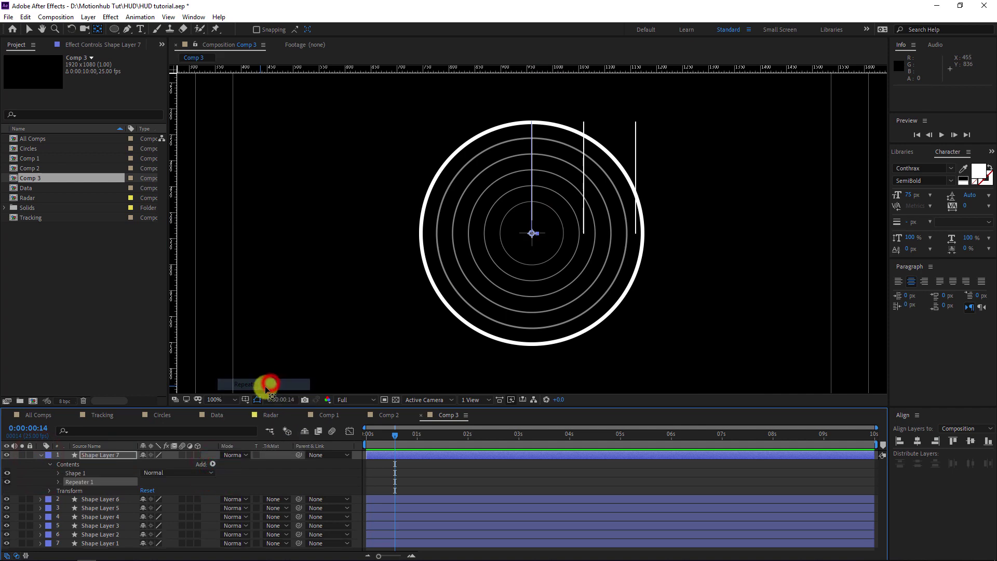
click(58, 481)
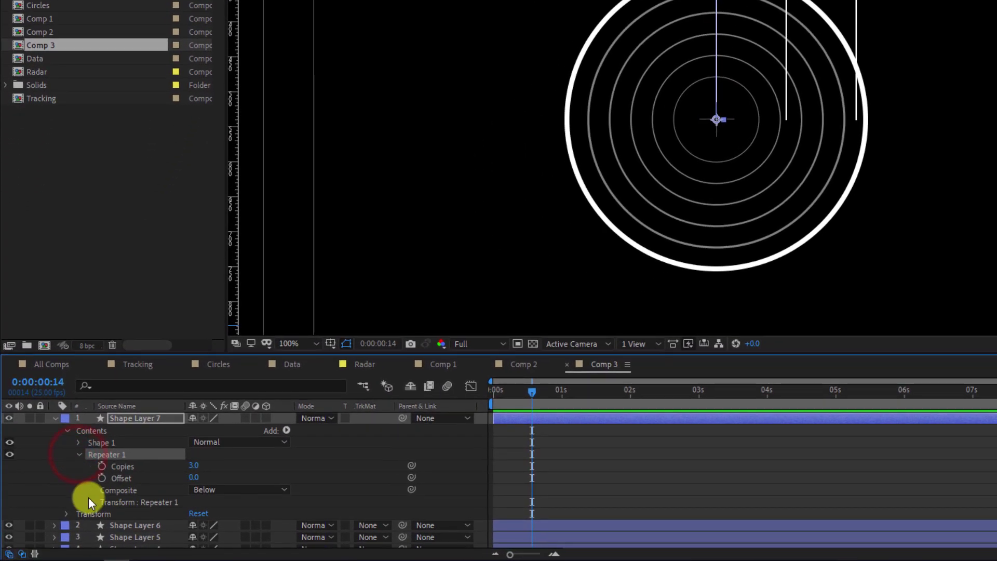
click(86, 504)
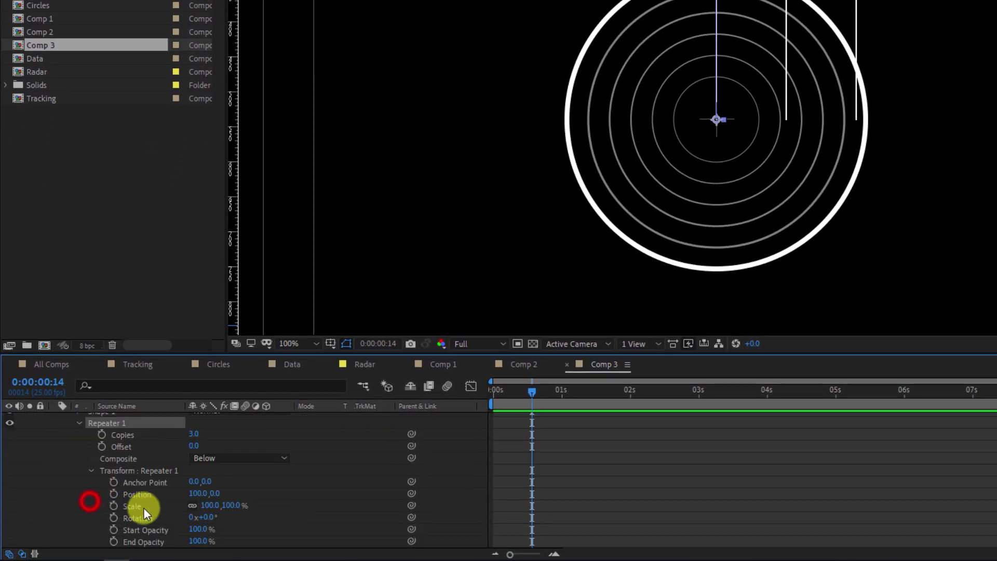
click(202, 493)
text(0)
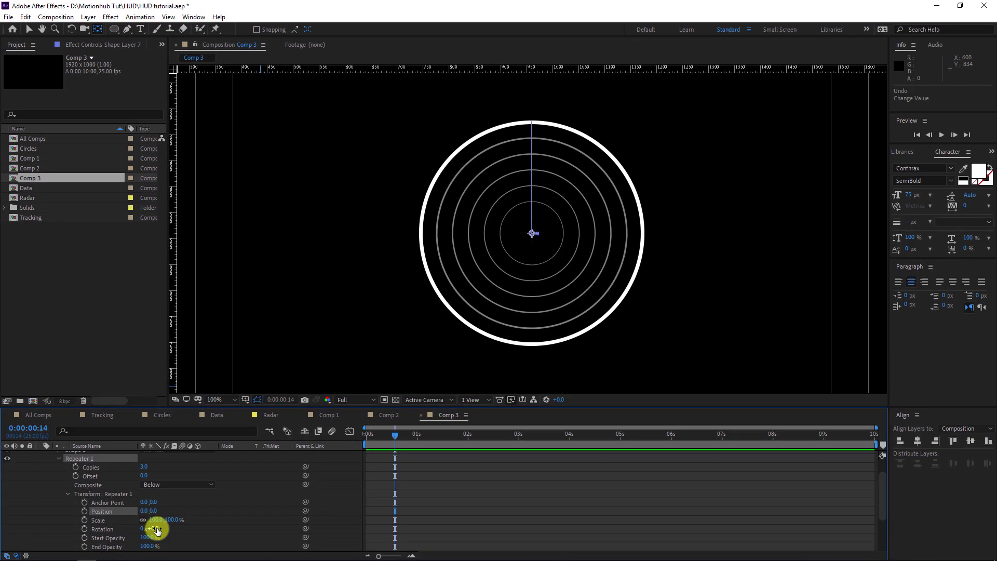
- Set the Repeater to 9 copies with a transform rotation of 42° to fan the line around the circles
drag(215, 517, 224, 517)
drag(166, 528, 181, 528)
drag(145, 470, 147, 467)
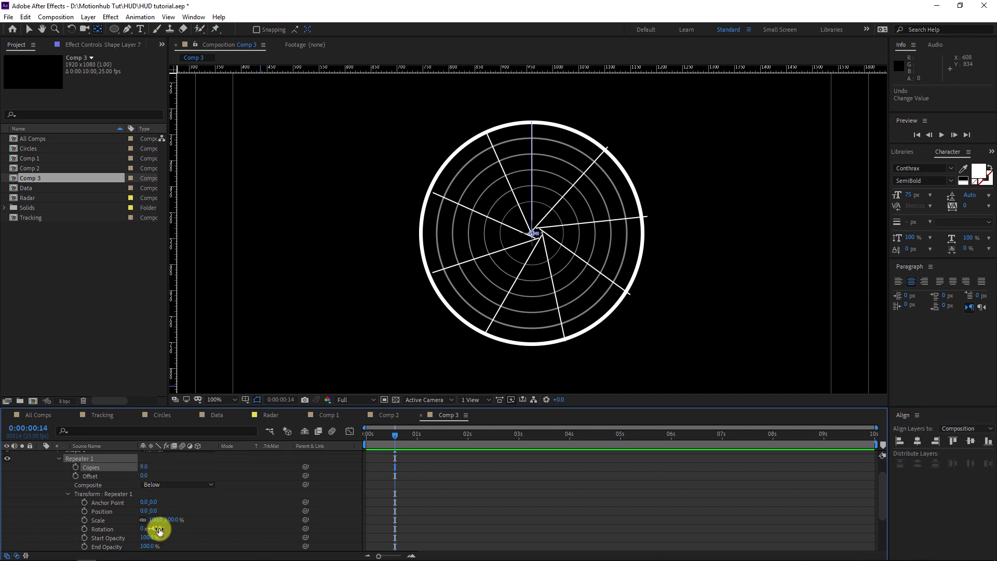
scroll(534, 235, up, 1)
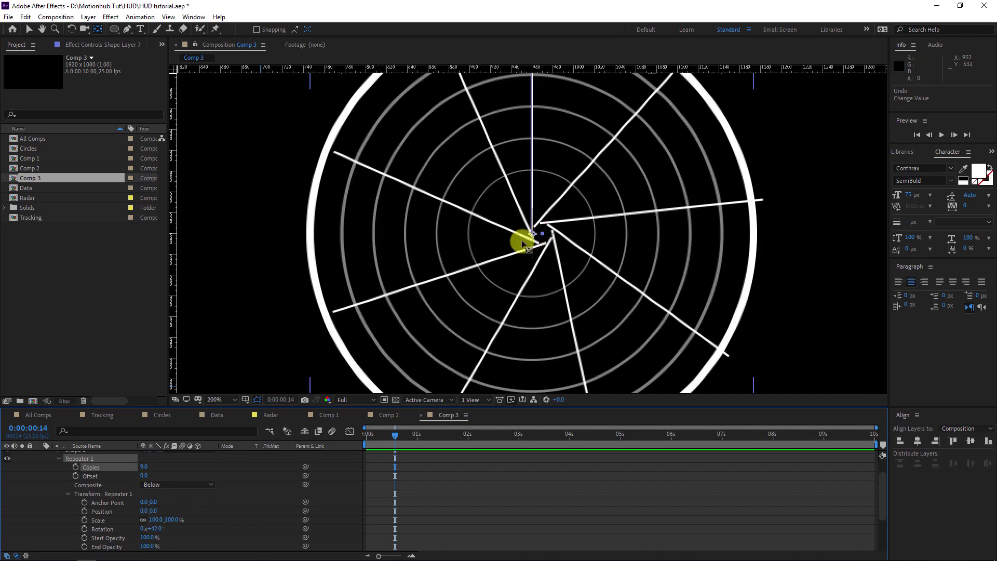
scroll(512, 300, down, 1)
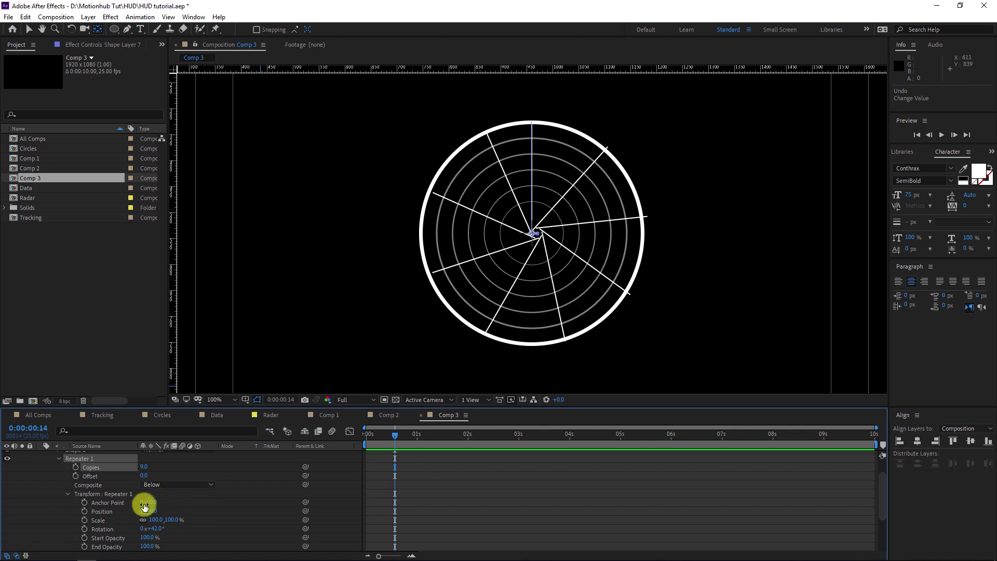
- Set the Repeater's horizontal anchor point to -10 so that the spokes meet at the circles' center
drag(146, 502, 145, 512)
click(34, 530)
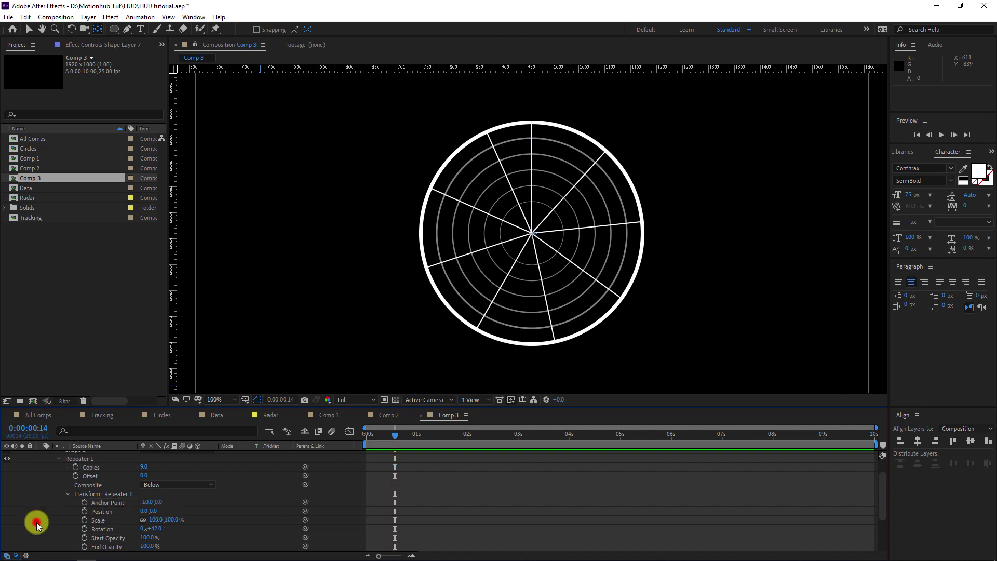
click(527, 319)
click(363, 313)
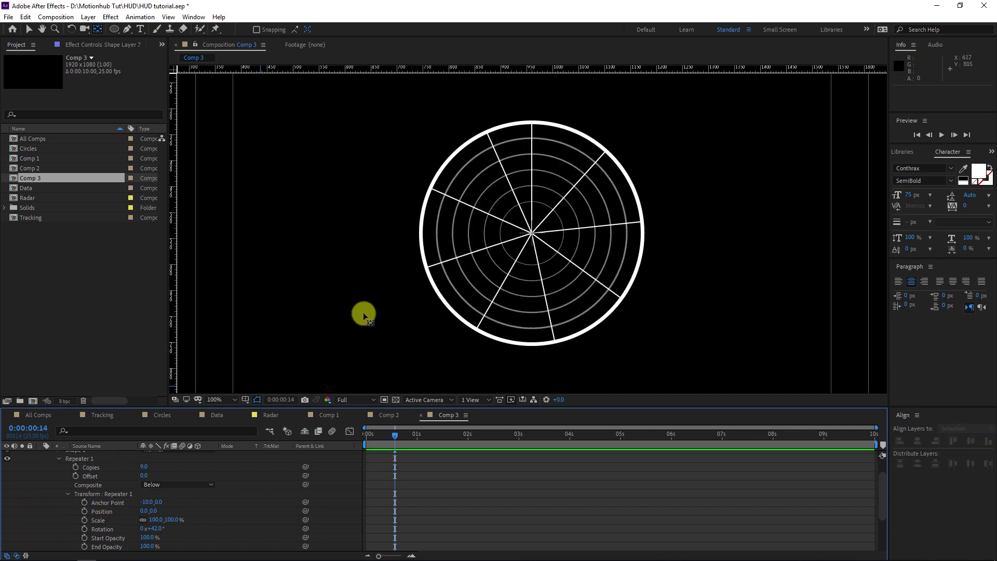
- Set the Repeater's transform rotation to 45° and select Shape Layer 7
click(156, 529)
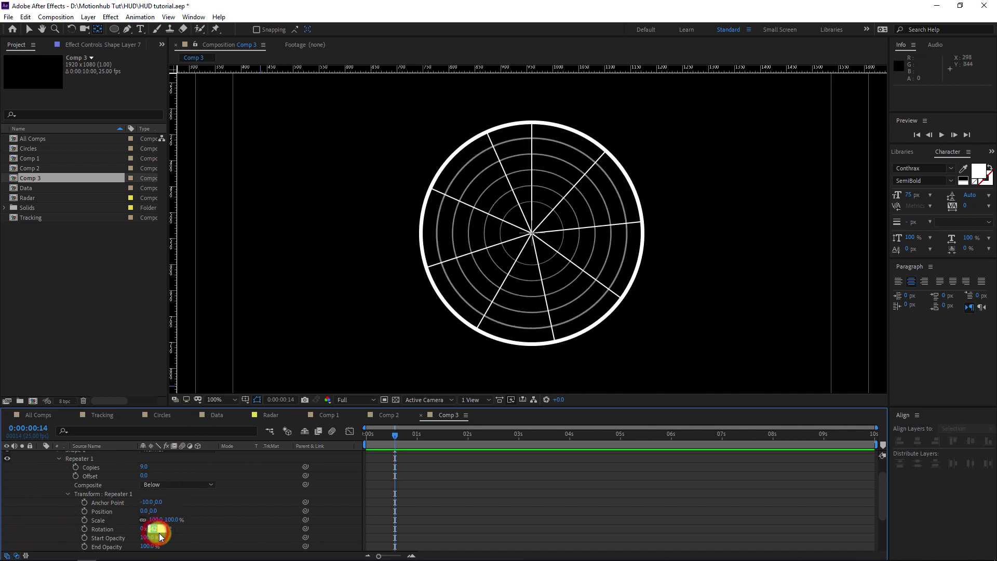
key(Return)
click(54, 524)
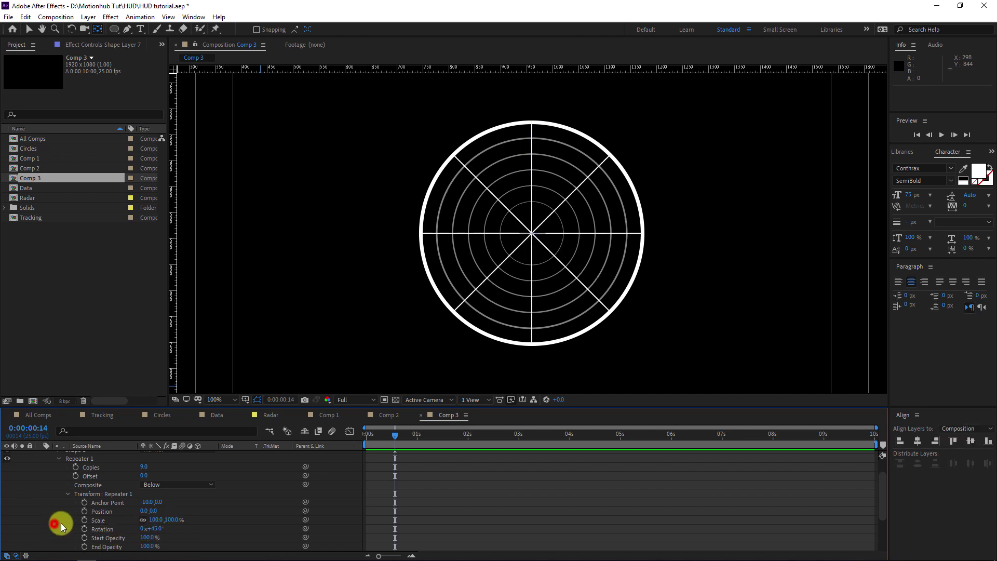
scroll(124, 475, up, 3)
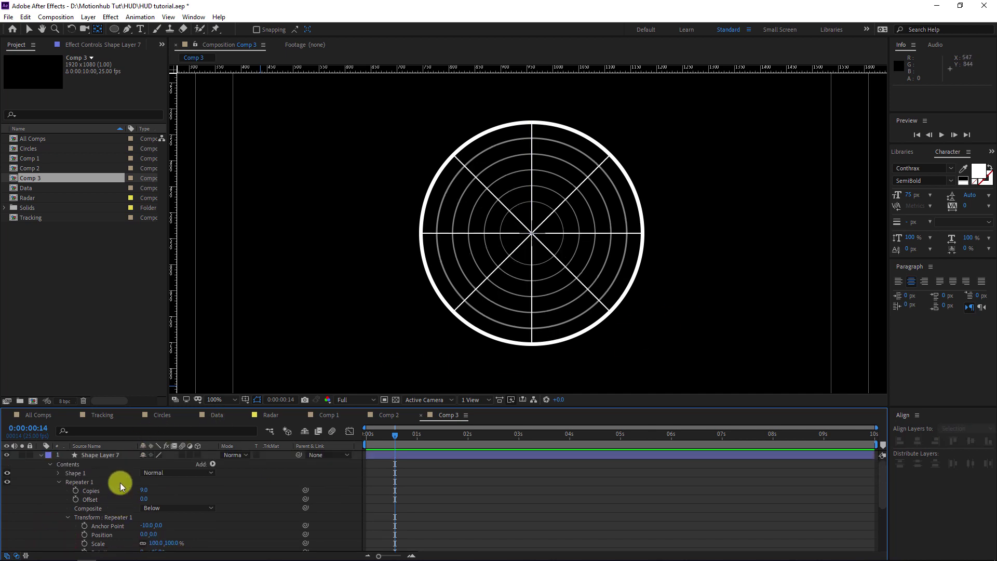
click(111, 456)
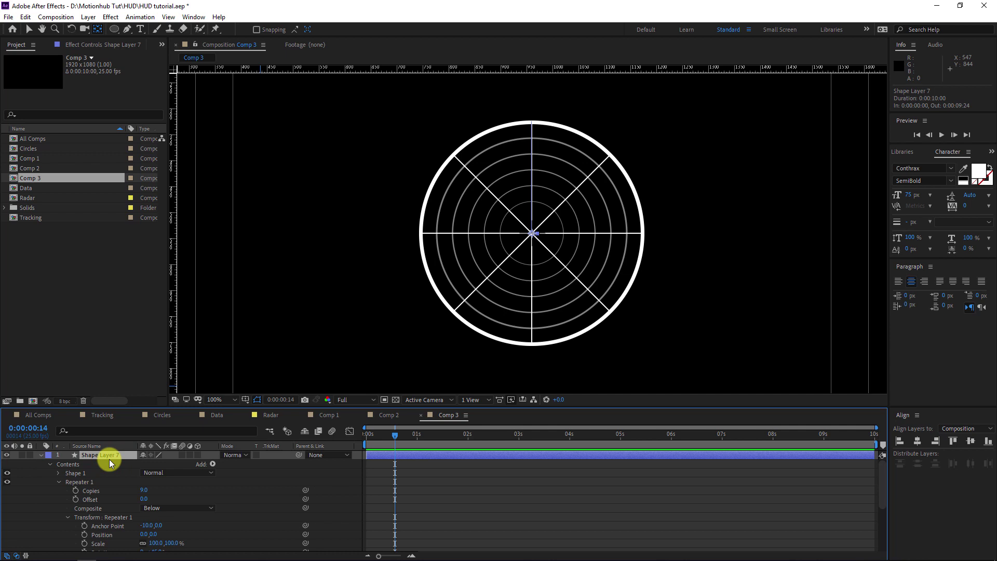
- Set the opacity of Shape Layer 7, the spokes, to 50%
key(t)
click(155, 463)
text(5)
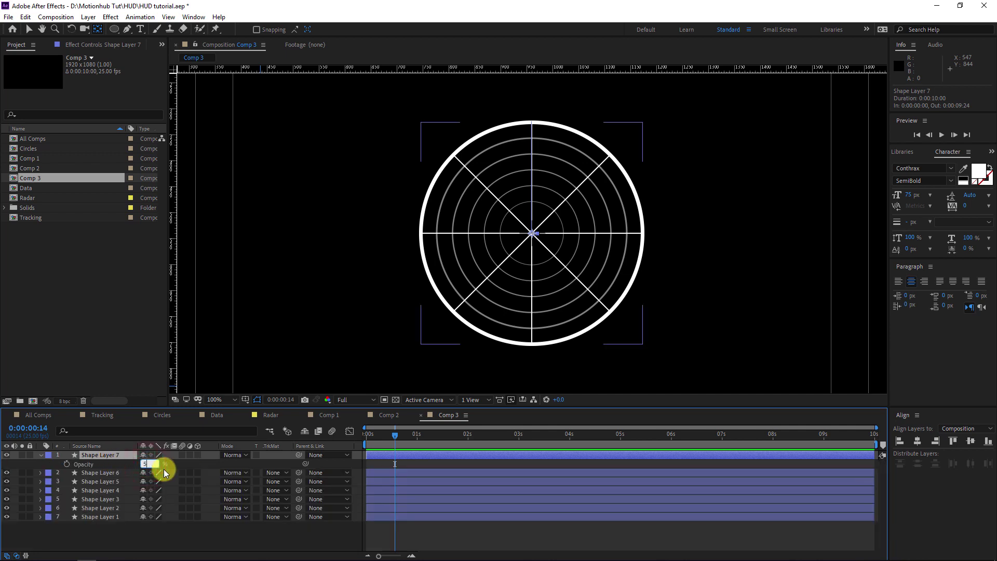
text(0)
key(Return)
click(175, 538)
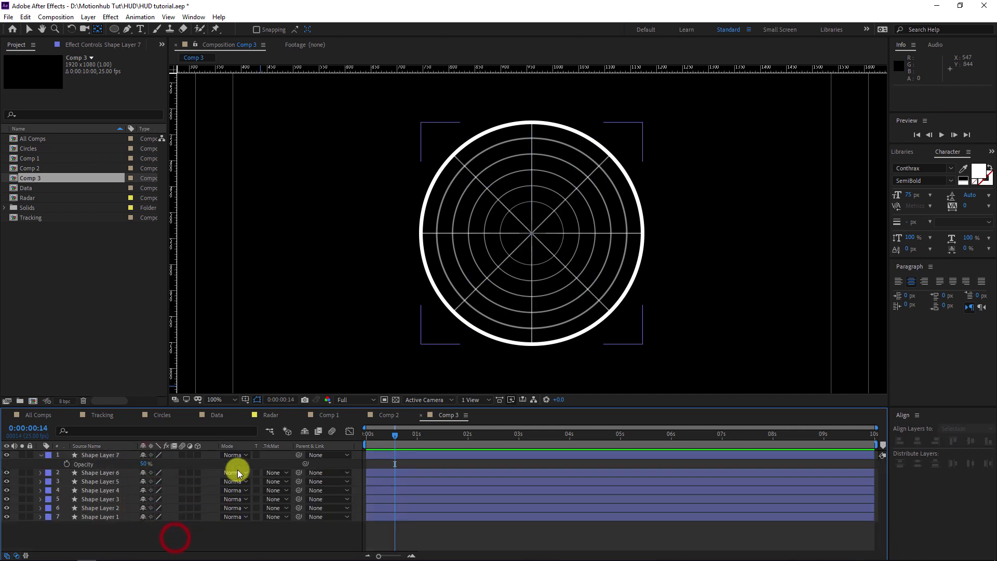
- Duplicate Shape Layer 7 and set the copy's stroke width to 4 px
key(v)
click(530, 140)
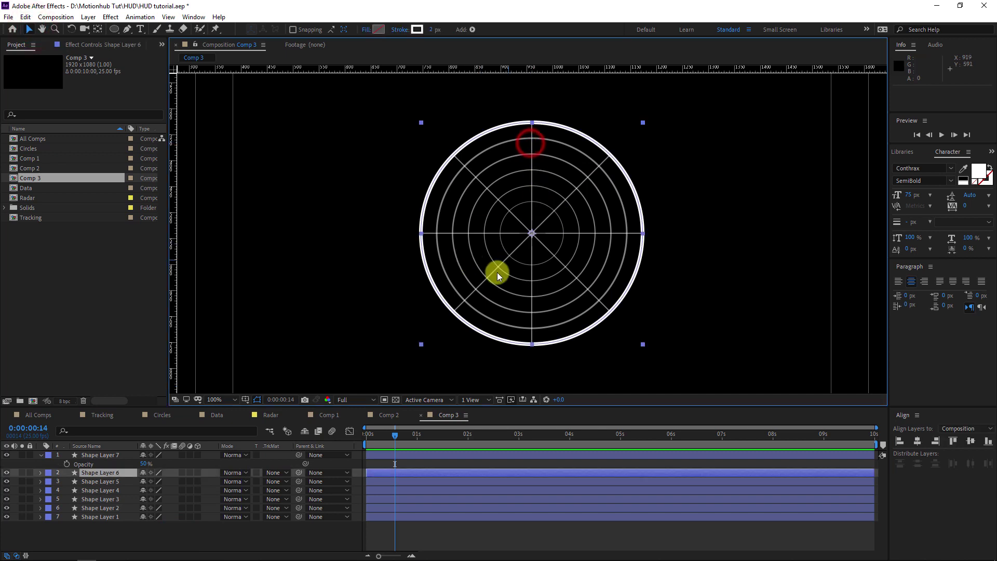
click(110, 455)
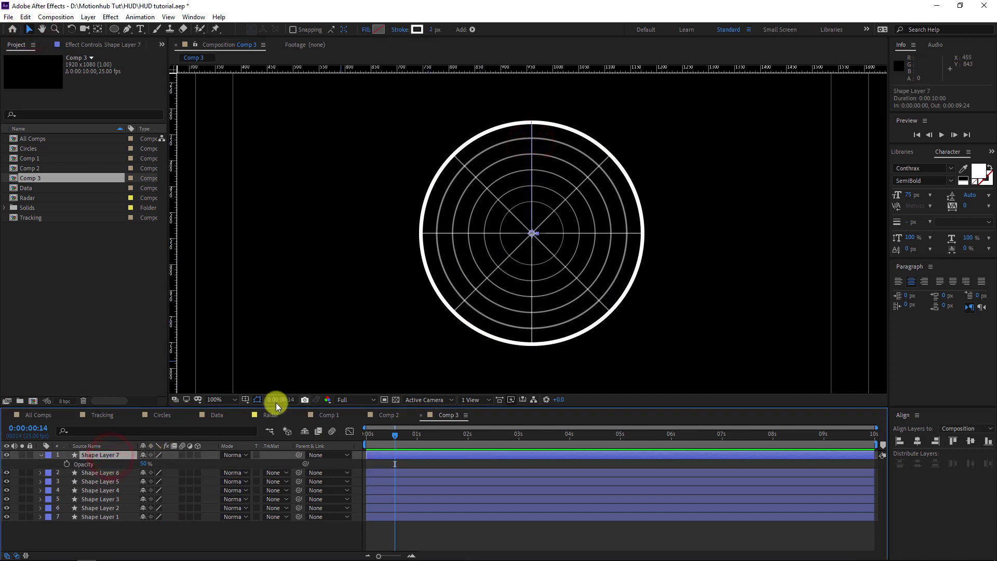
key(ctrl+d)
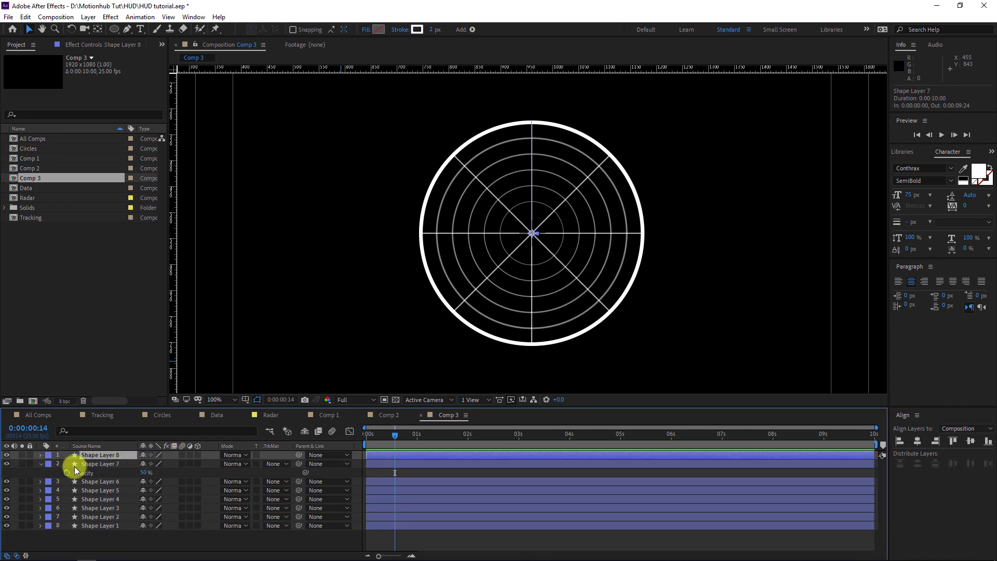
click(40, 455)
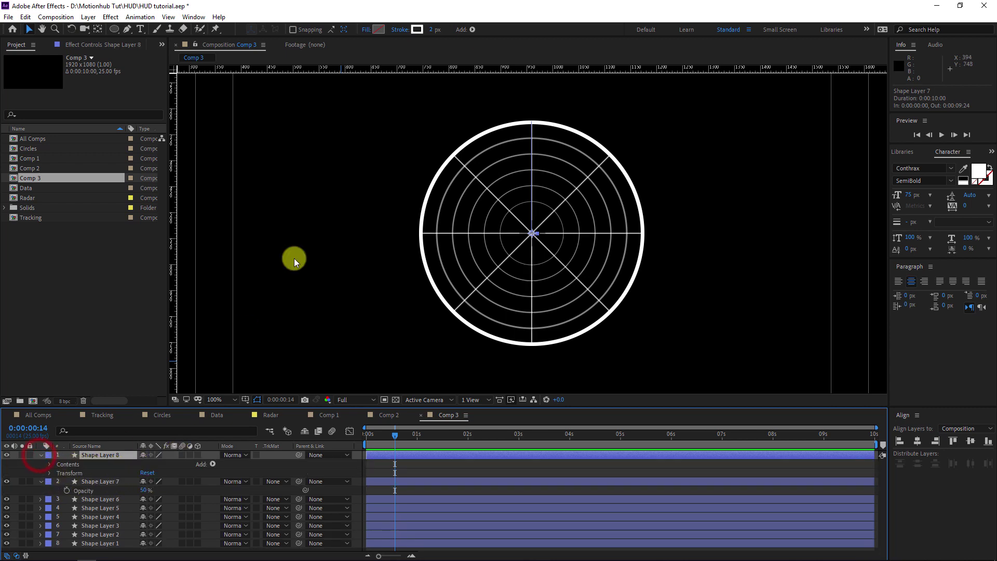
click(434, 30)
text(4)
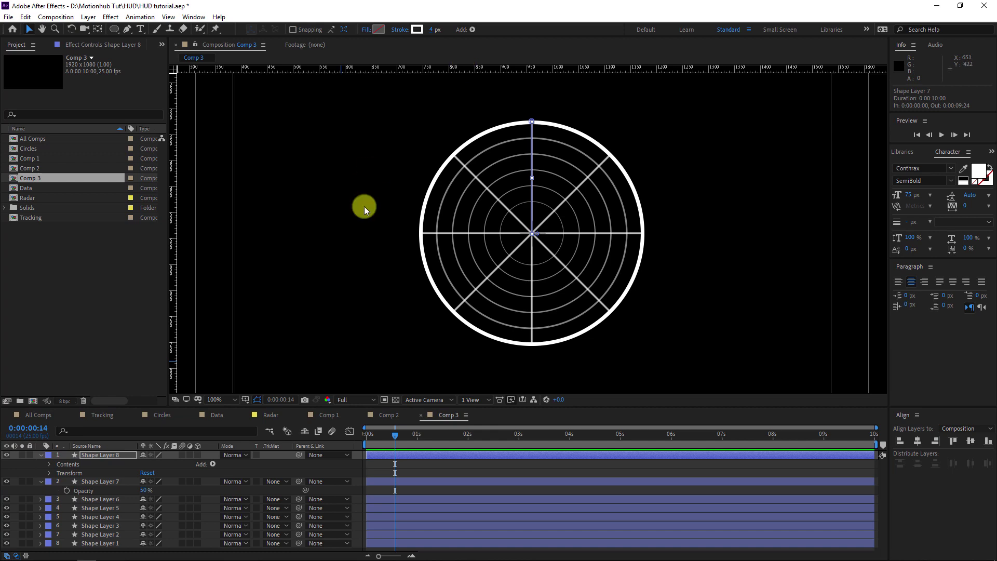
- Add Trim Paths to the duplicated spokes layer and set its End value to 30% to keep only the outer segments
click(213, 464)
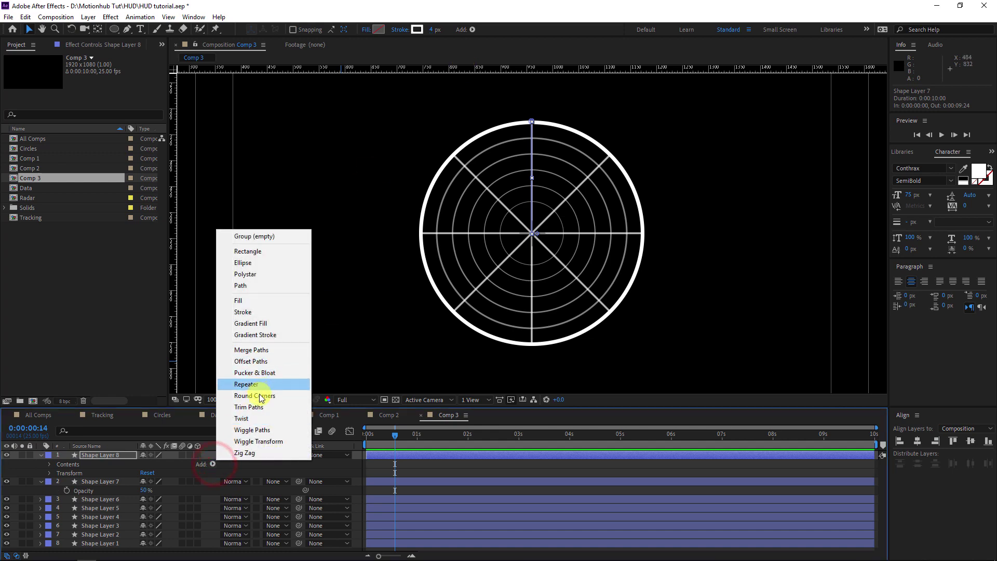
click(261, 408)
click(67, 490)
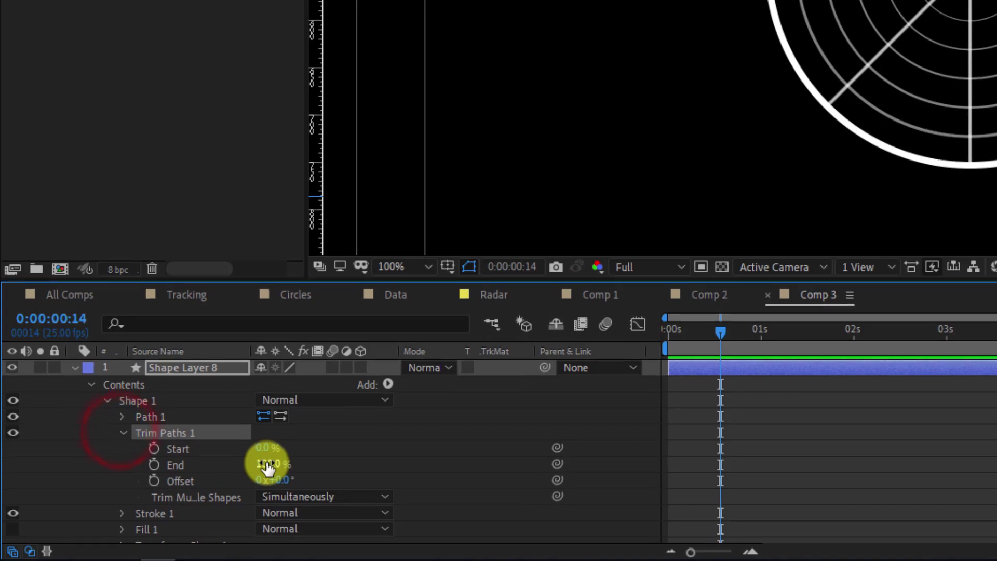
drag(267, 467, 210, 465)
click(264, 464)
text(30)
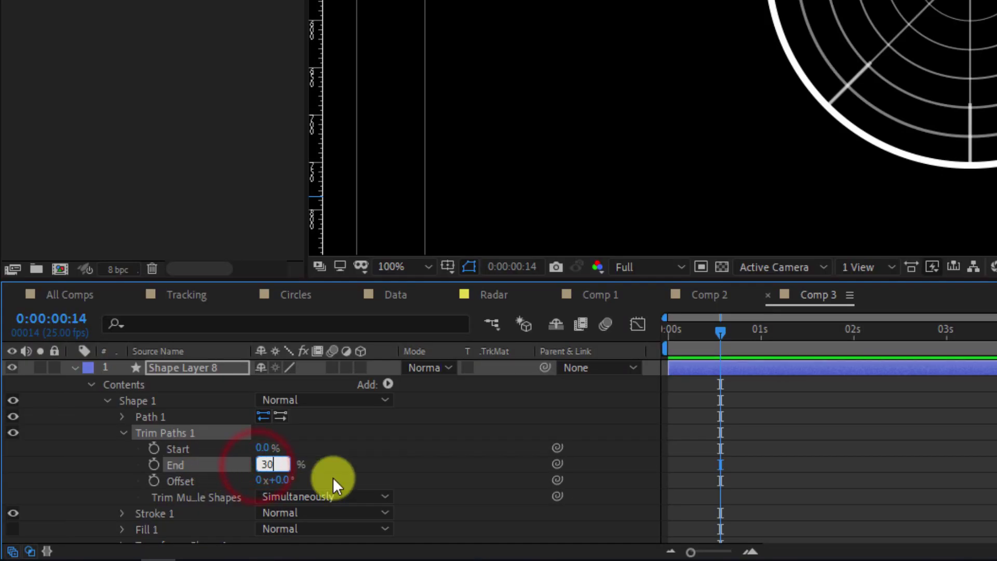
key(Return)
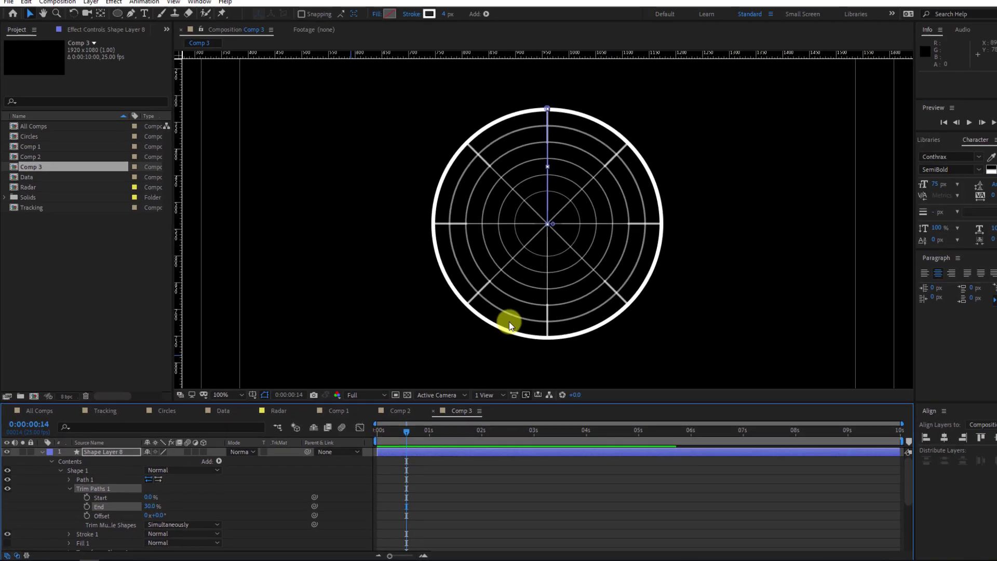
- Change the stroke color of the trimmed spokes on Shape Layer 8 to red and collapse the layer
click(429, 14)
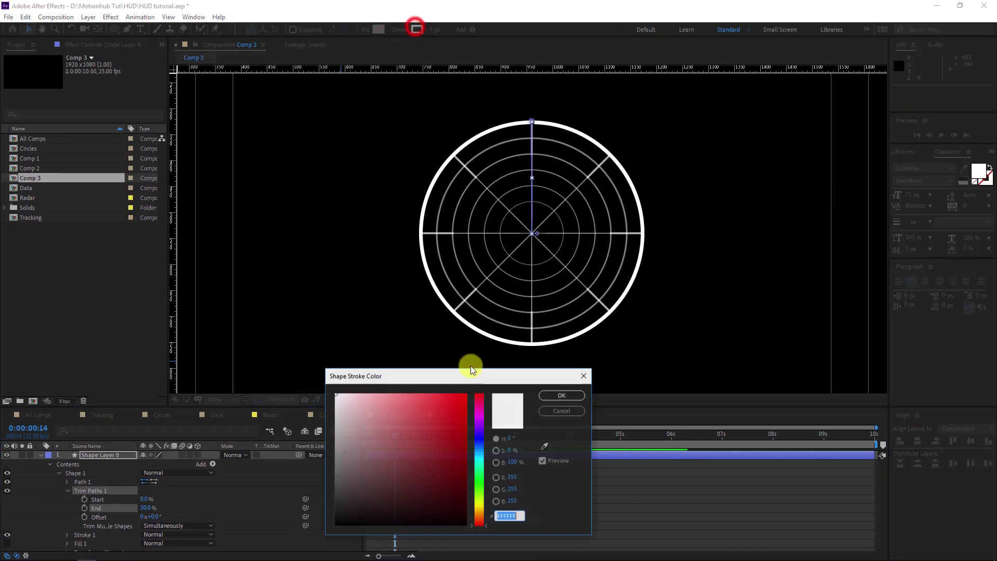
click(480, 390)
click(580, 389)
click(563, 395)
scroll(574, 282, up, 1)
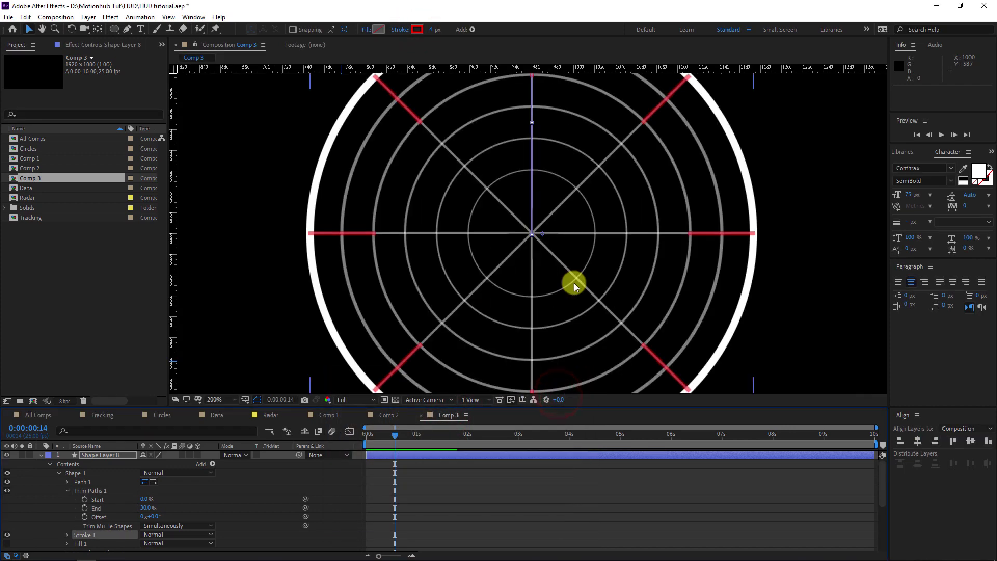
scroll(574, 282, down, 1)
click(38, 474)
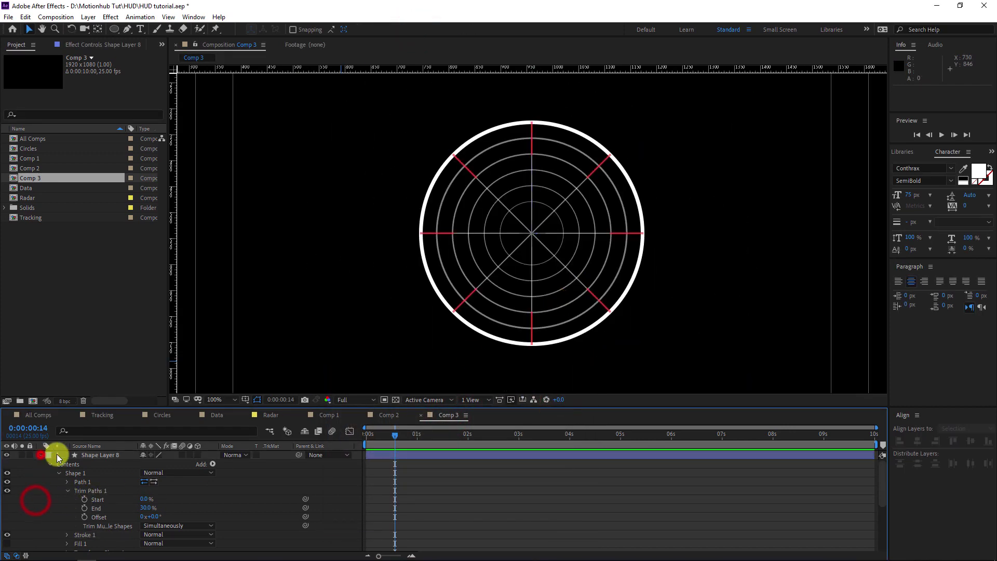
click(41, 455)
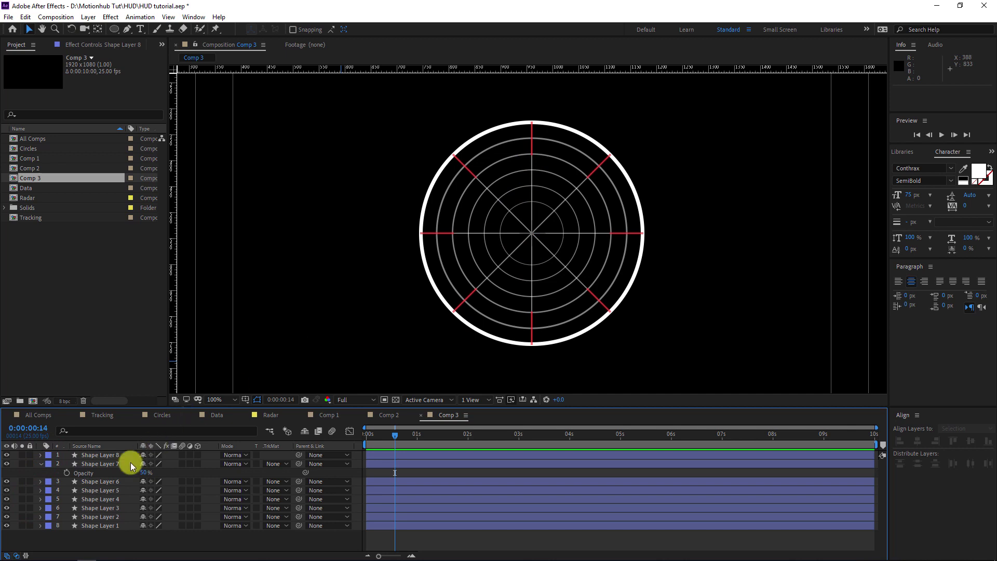
- Try a much thicker stroke on Shape Layer 8 and return the stroke width to 4 px
click(106, 455)
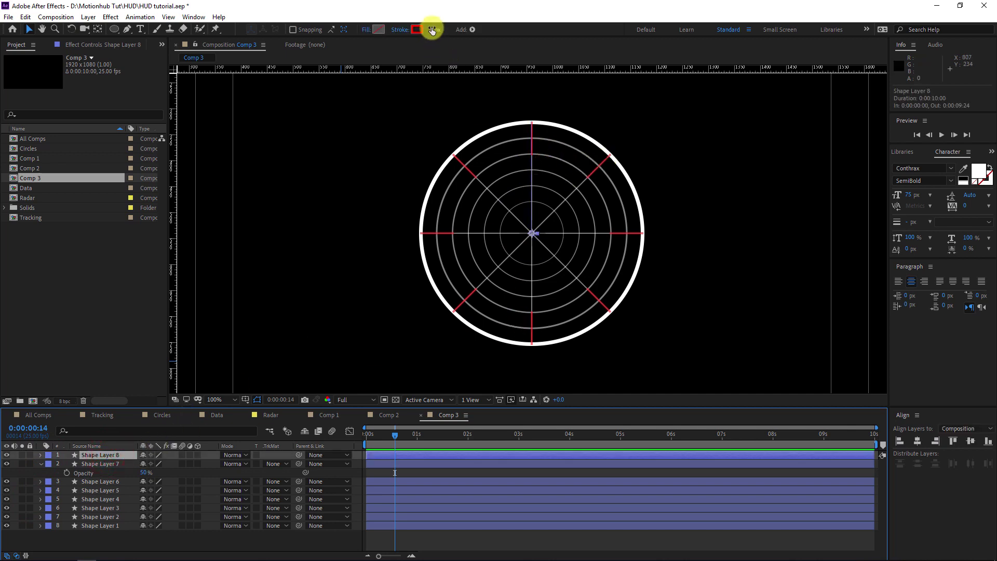
drag(432, 30, 440, 34)
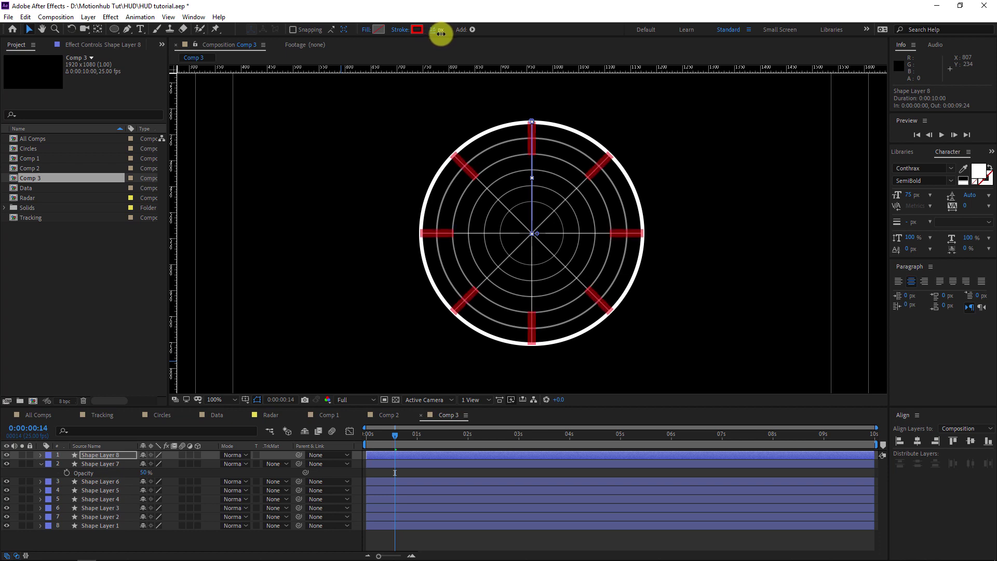
click(433, 30)
text(4)
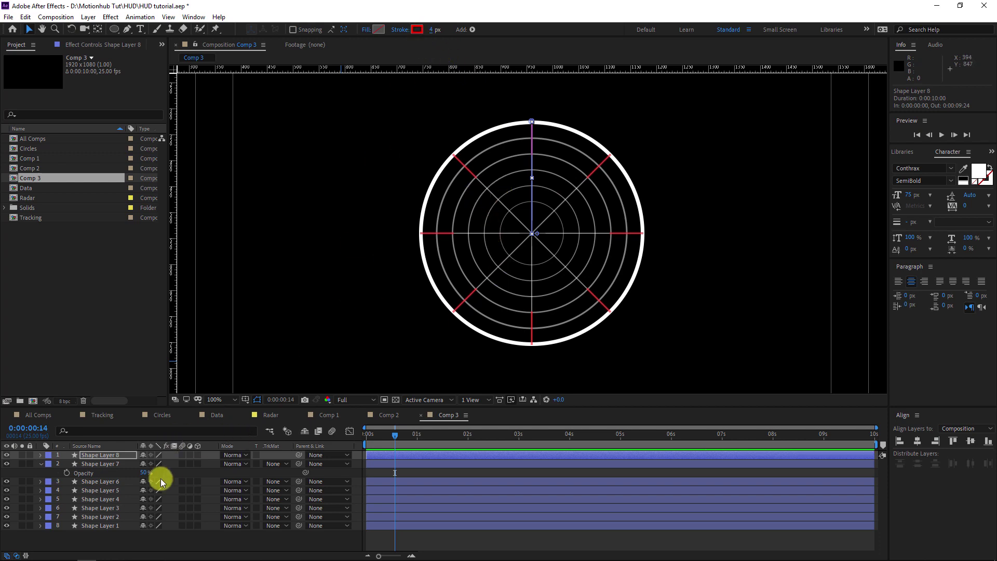
key(period)
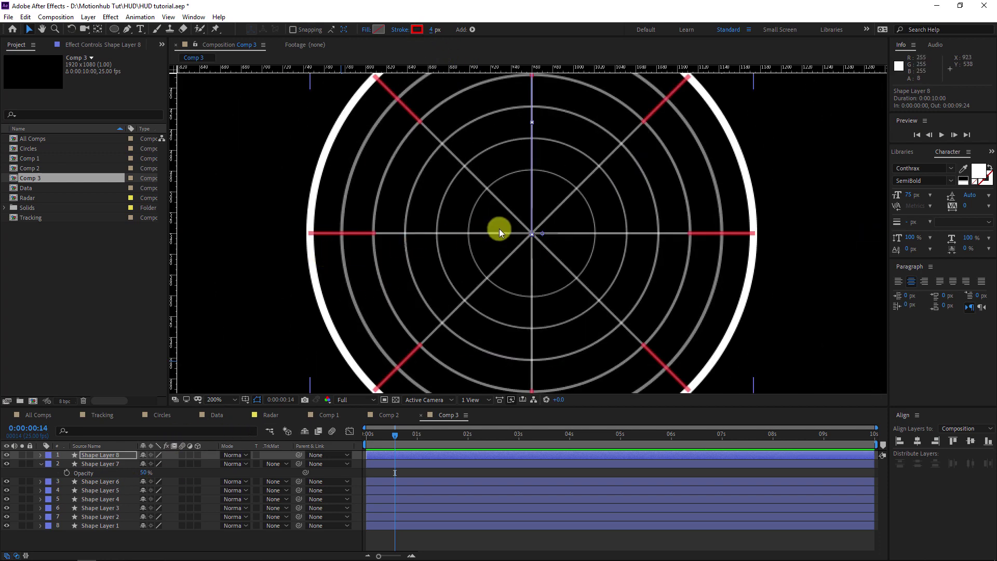
key(comma)
key(period)
key(comma)
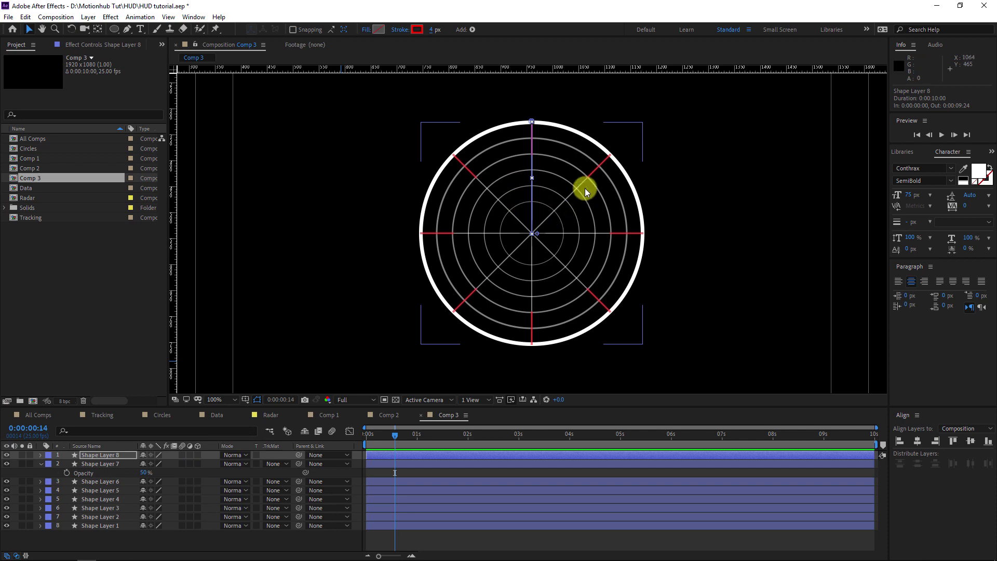
- Set the Repeater of Shape Layer 8 to 4 copies
click(40, 455)
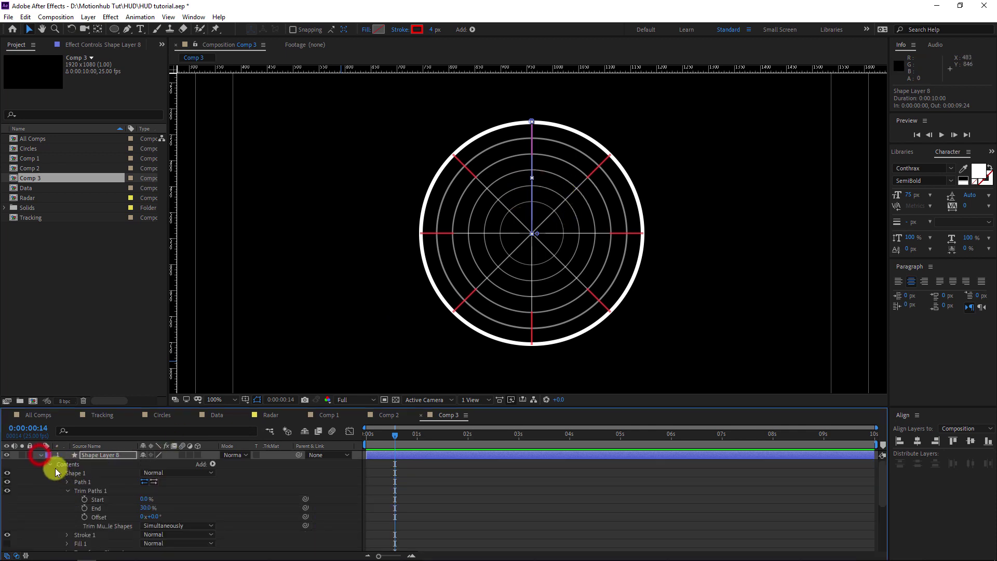
scroll(91, 514, down, 2)
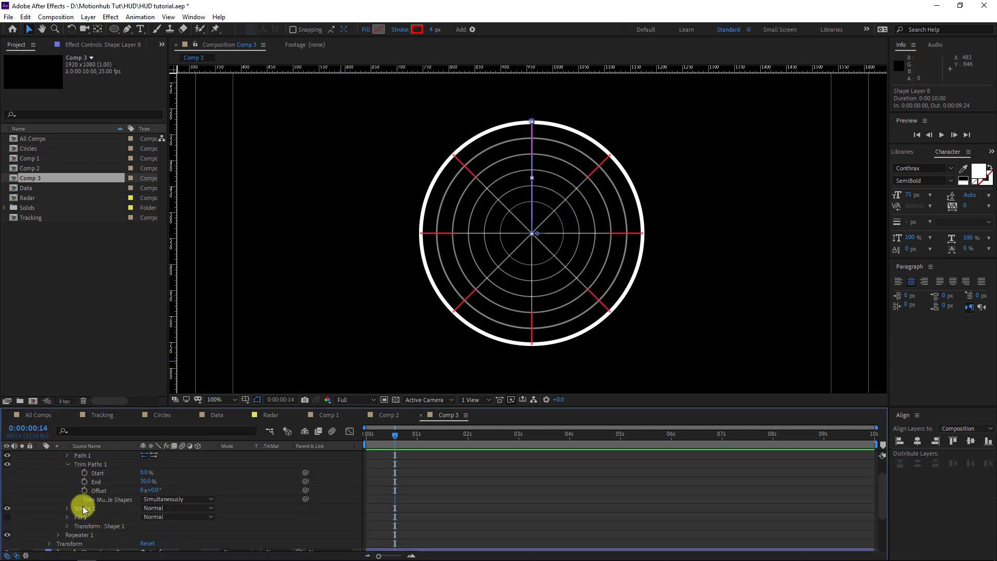
scroll(71, 514, up, 2)
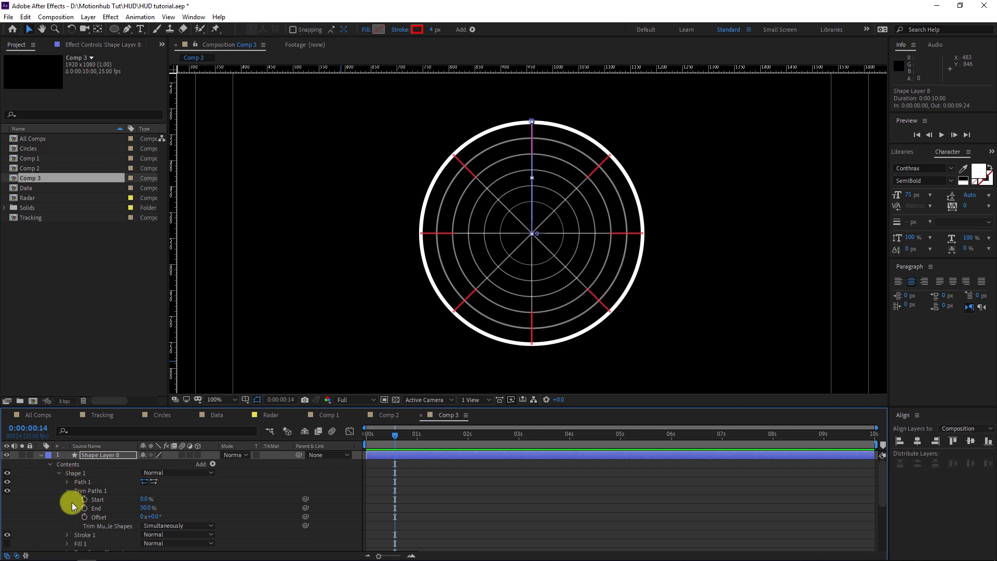
scroll(72, 503, down, 4)
click(58, 509)
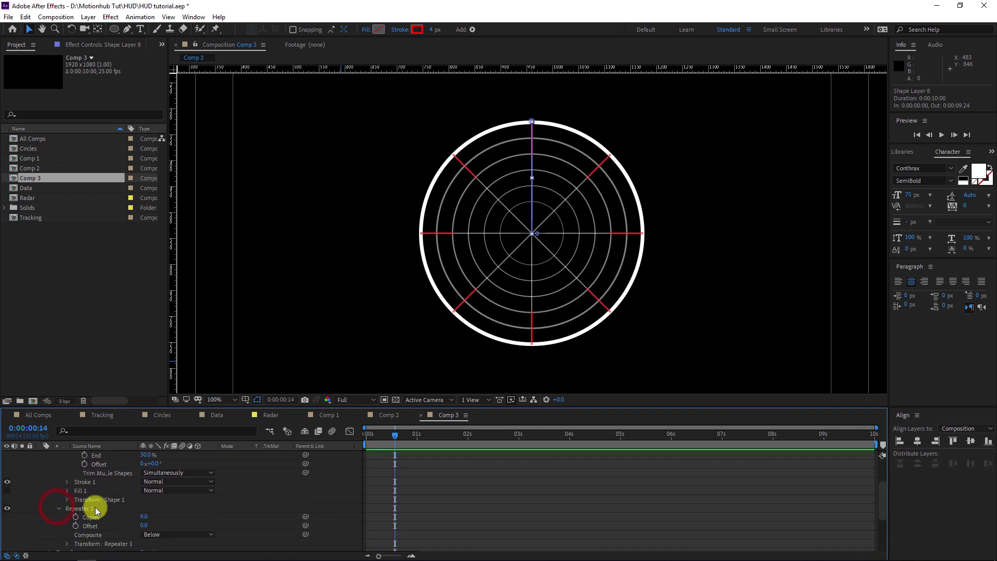
click(144, 517)
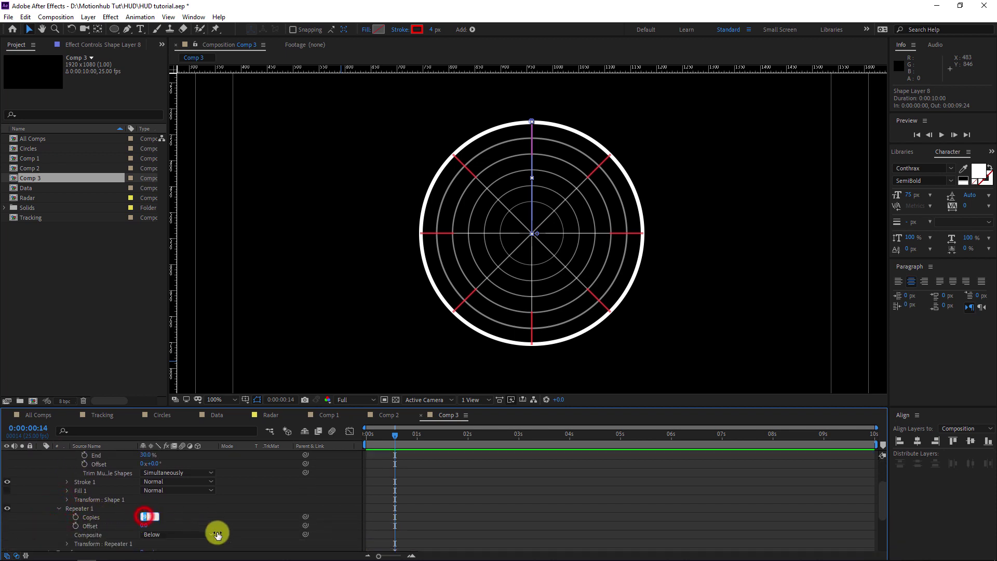
text(4)
key(Return)
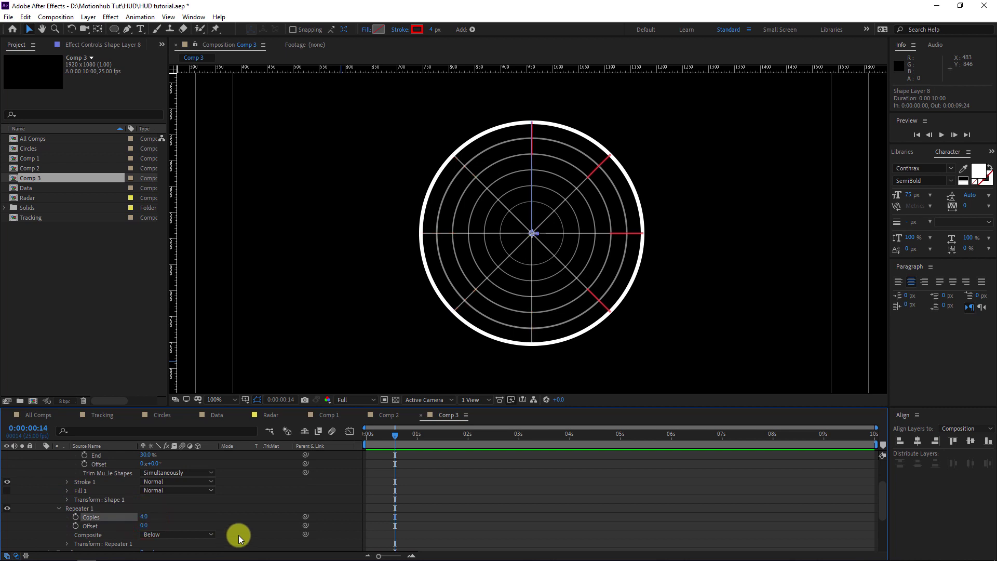
- Set the Repeater's transform rotation on Shape Layer 8 to 90° to place the marks at the four quarter positions
scroll(168, 514, down, 2)
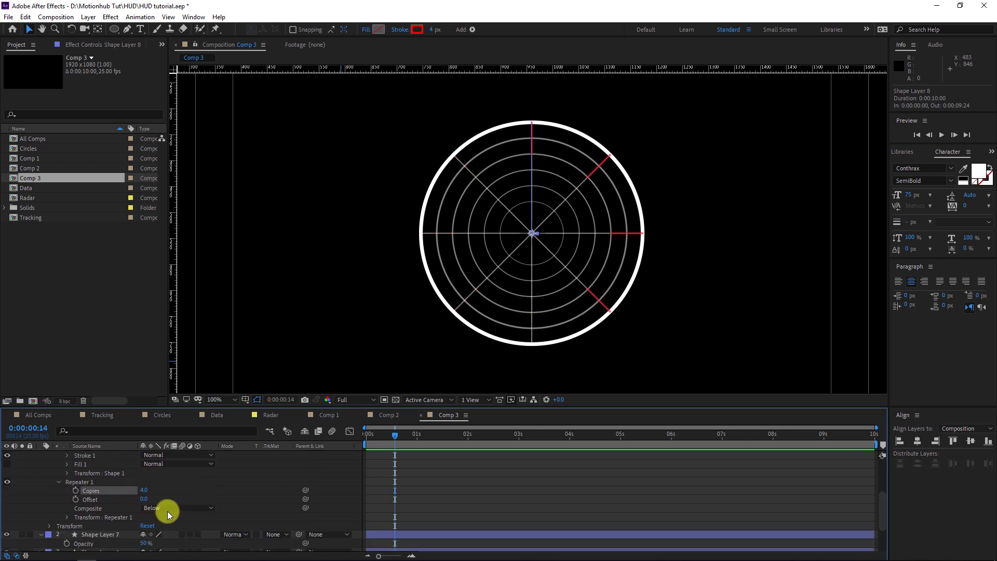
click(67, 517)
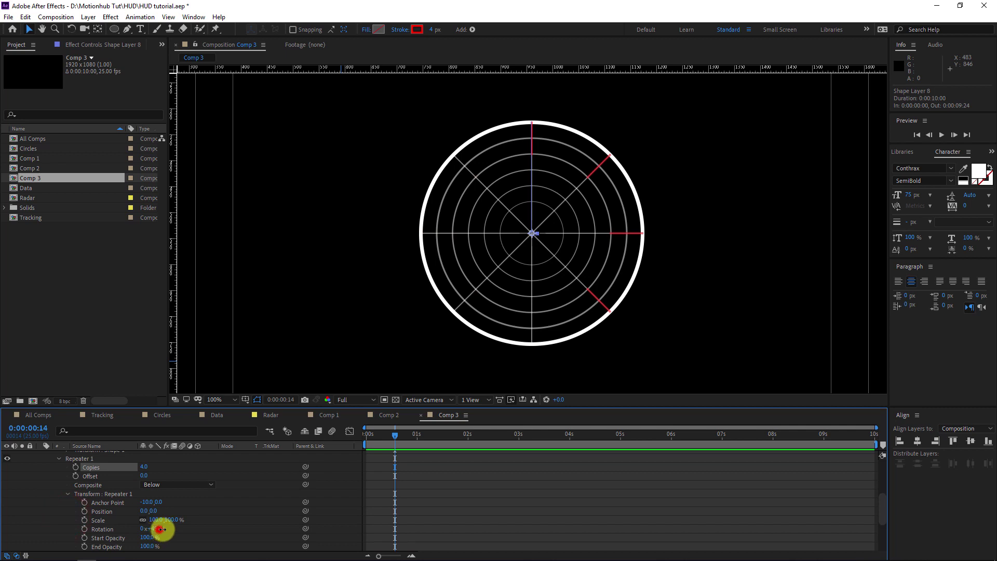
drag(161, 529, 182, 528)
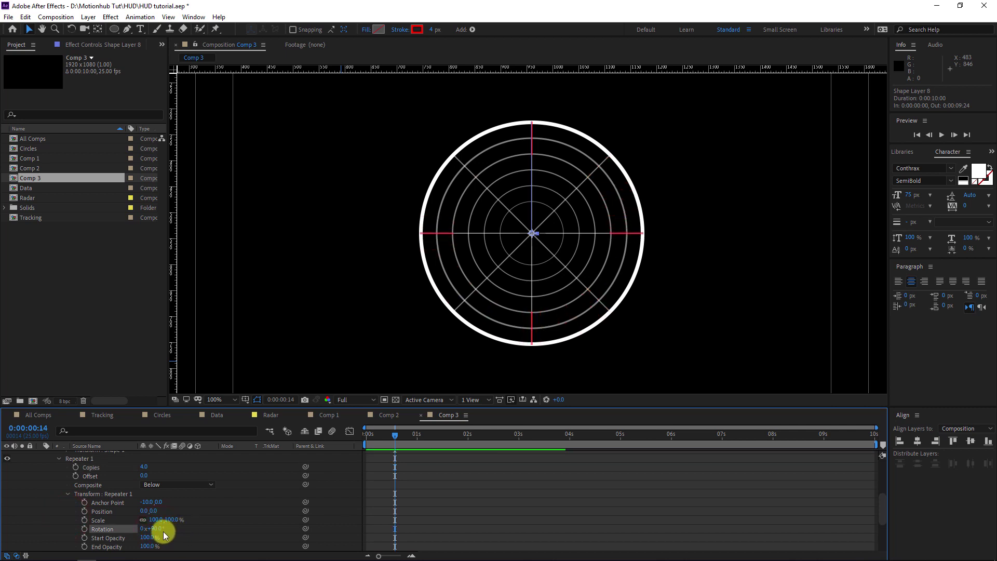
click(38, 527)
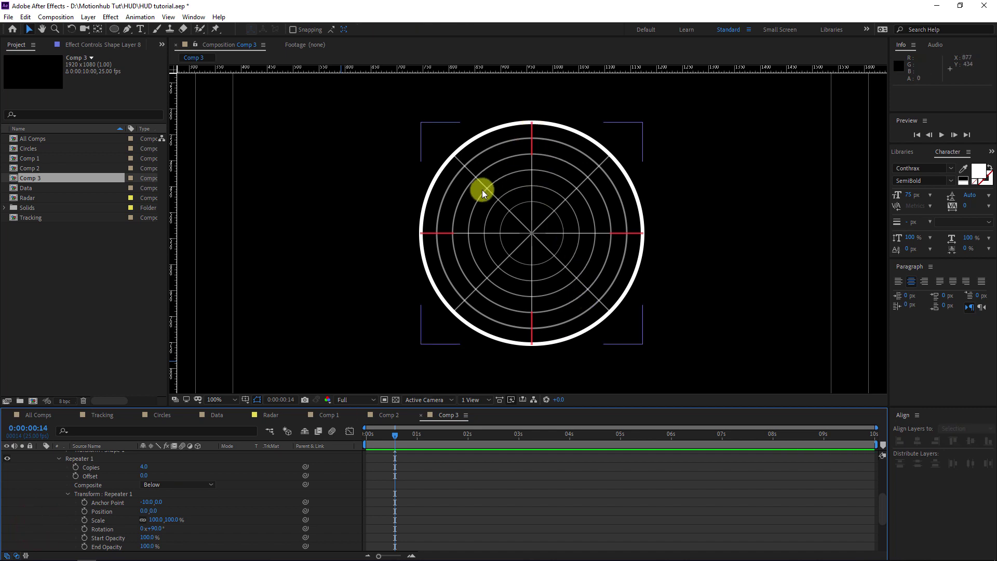
- Set the stroke color of Shape Layer 8 to white and collapse the layer
scroll(146, 469, up, 5)
click(112, 456)
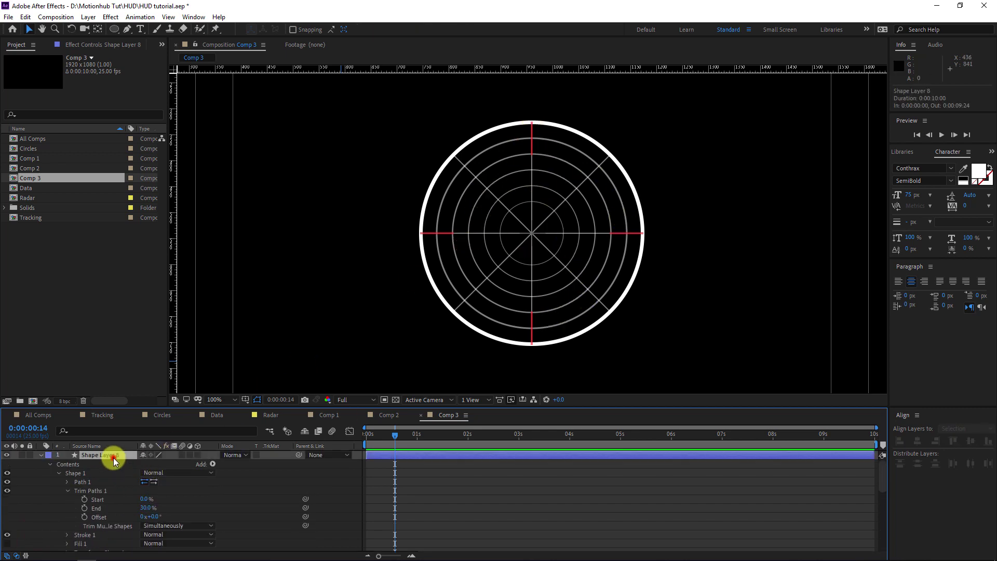
click(413, 29)
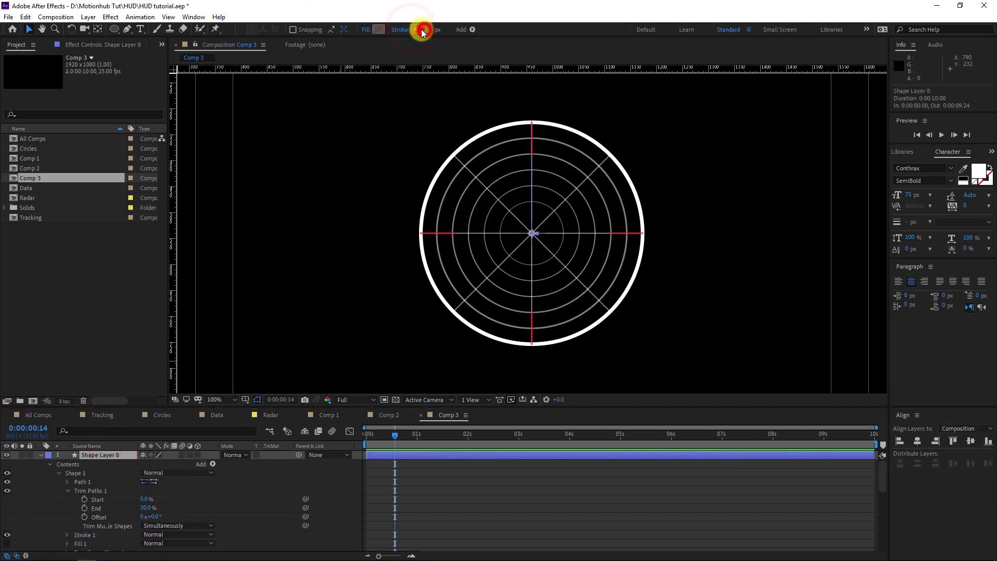
click(352, 393)
click(568, 397)
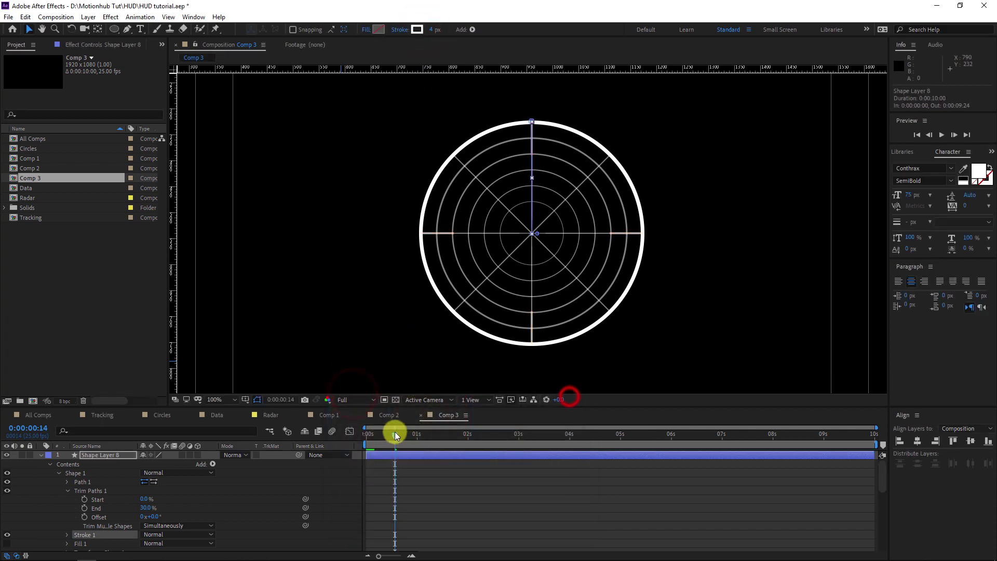
click(45, 498)
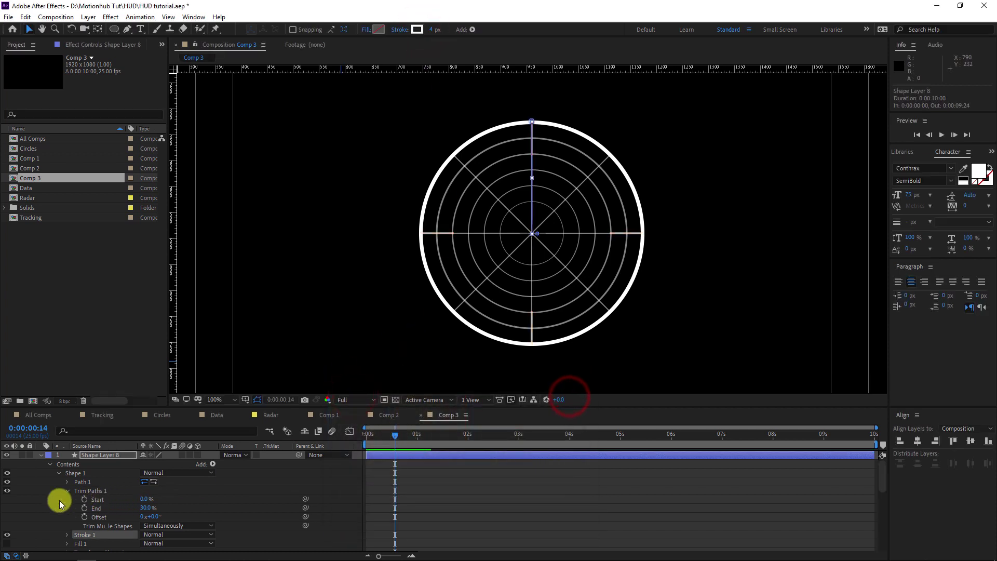
click(42, 455)
- Lower the opacity of the inner circles, Shape Layer 1 to Shape Layer 5, trying 10% and settling on 20%
click(102, 481)
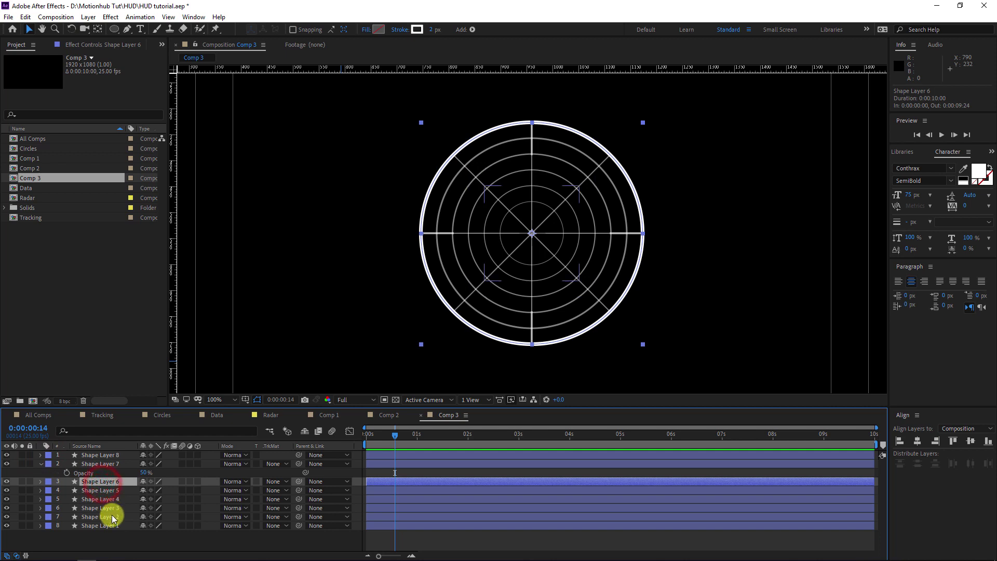
shift+click(111, 525)
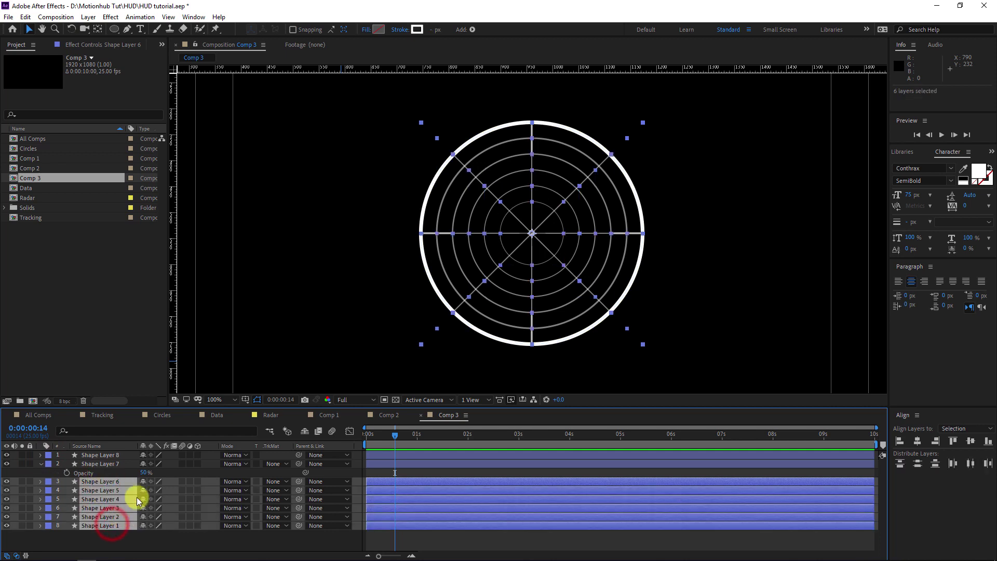
key(t)
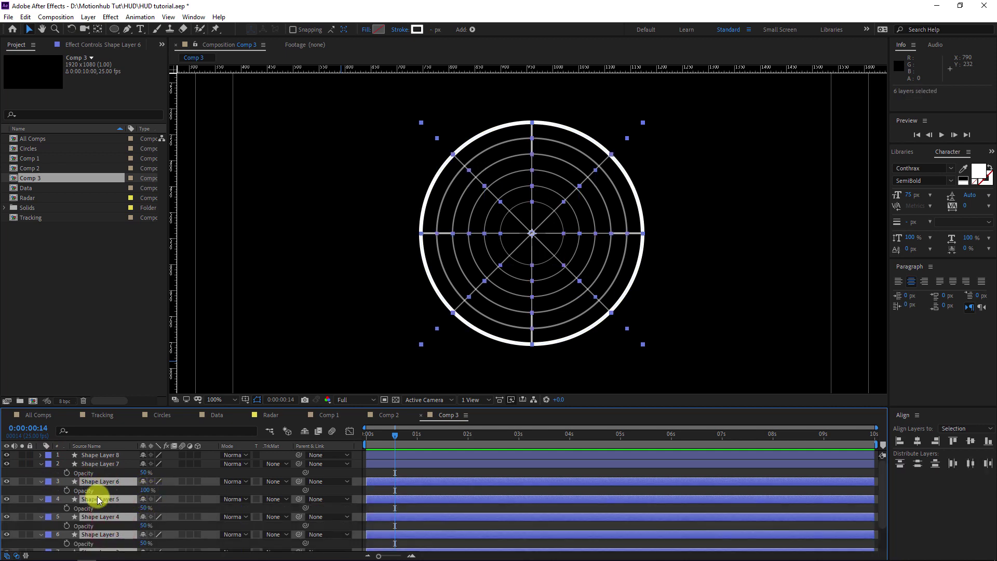
ctrl+click(106, 482)
click(146, 508)
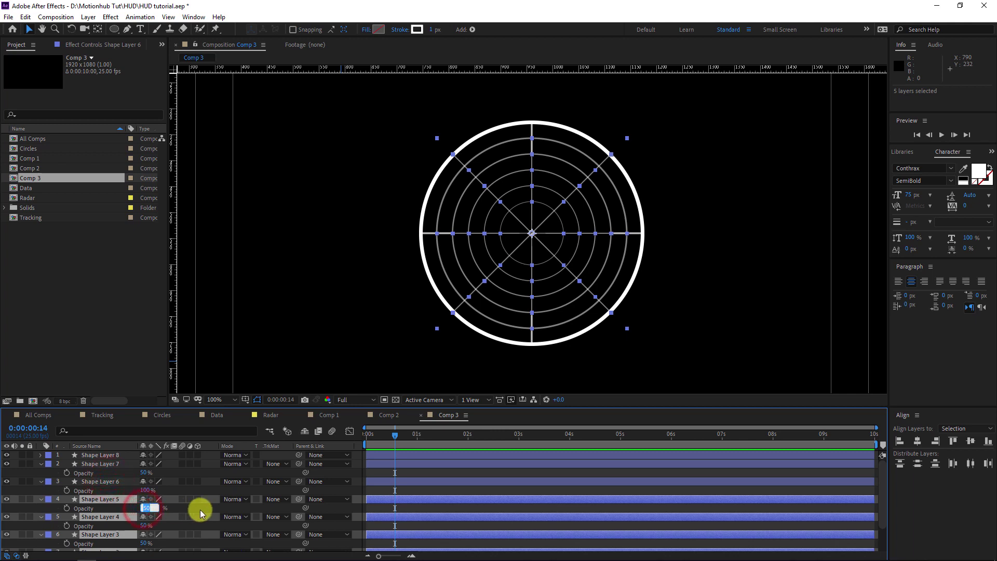
text(10)
key(Return)
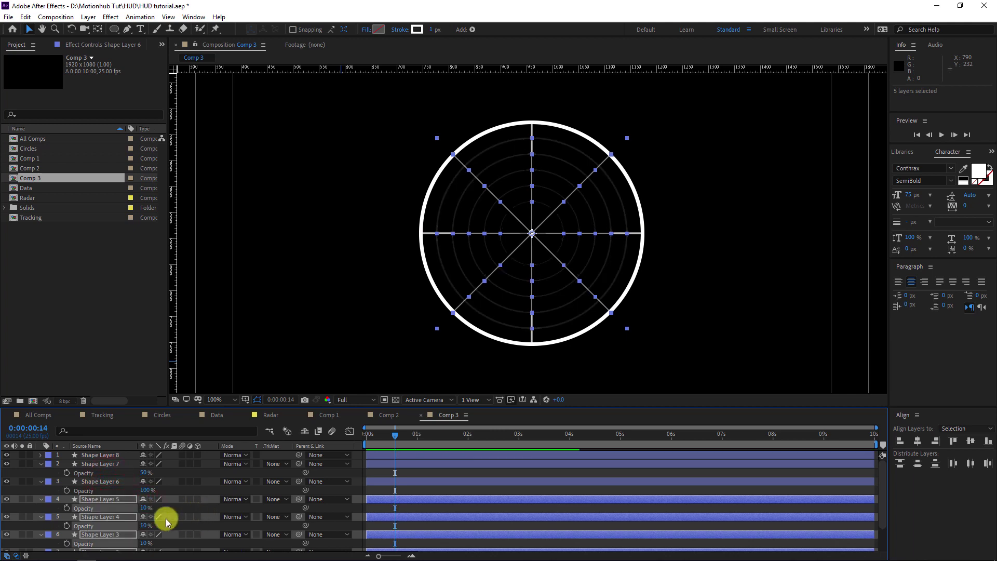
text(20)
key(Return)
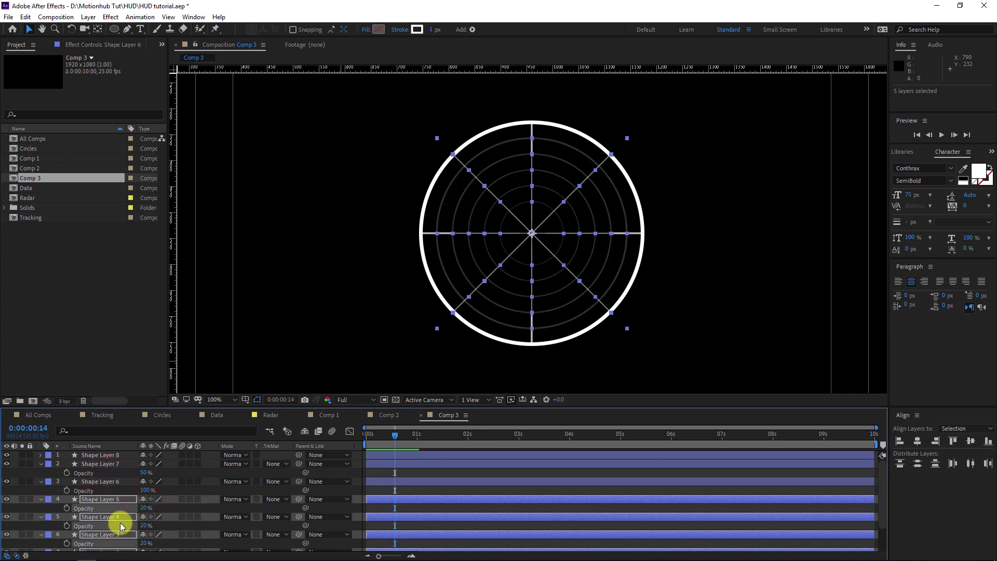
- Duplicate the thick outer ring on Shape Layer 6 and scale the copy up to 376%
click(30, 509)
key(ctrl+a)
key(t)
click(118, 517)
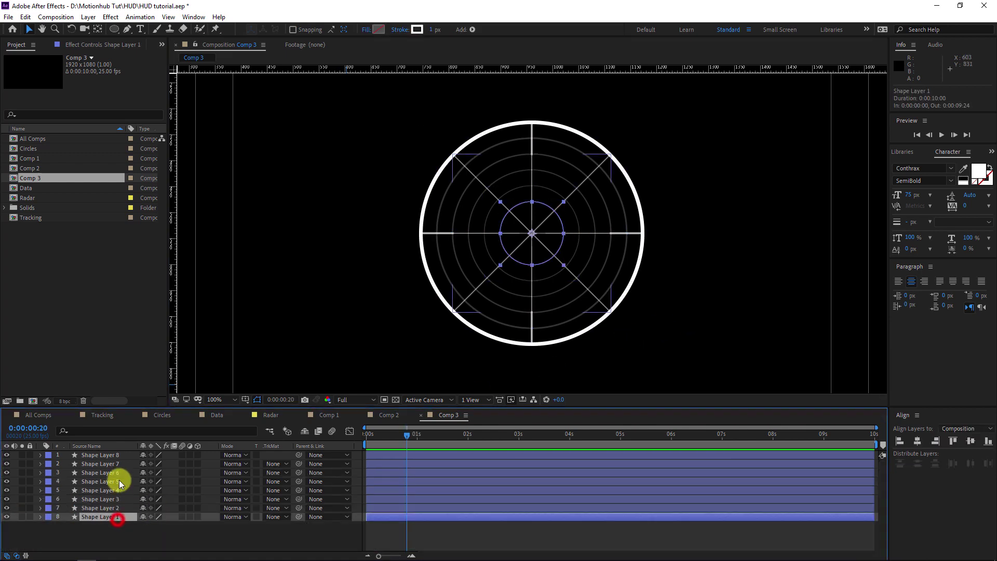
click(126, 472)
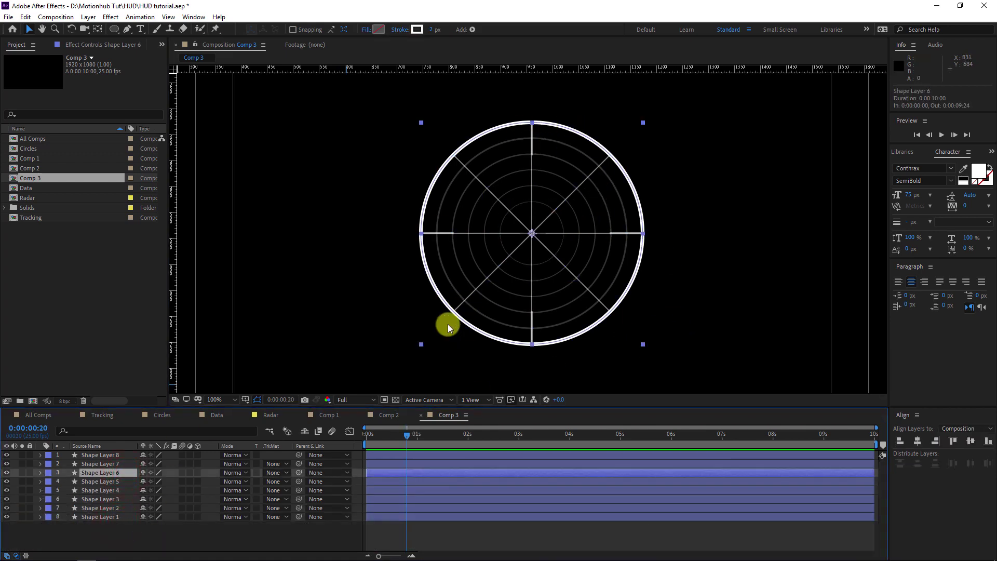
key(ctrl+d)
key(s)
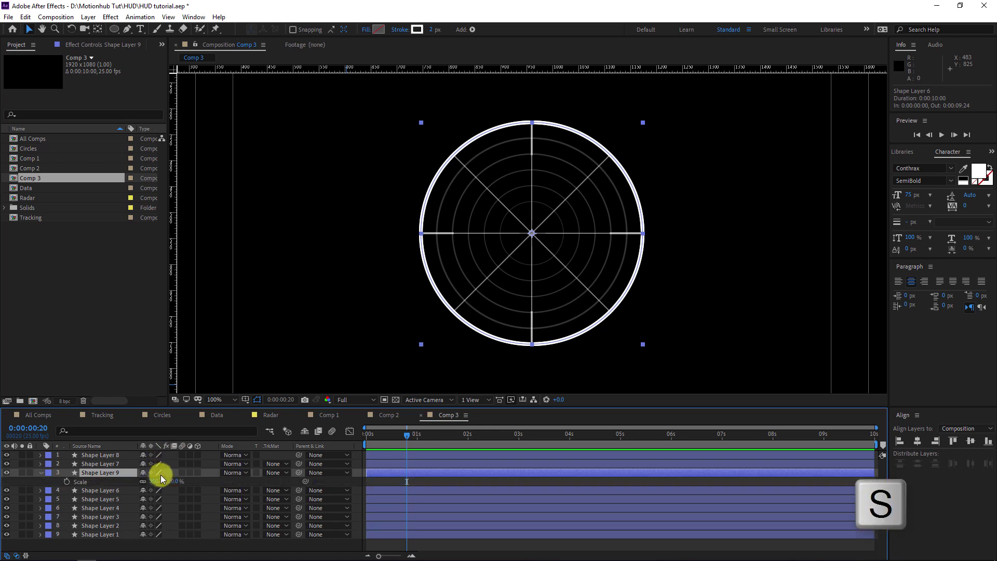
drag(176, 485, 187, 478)
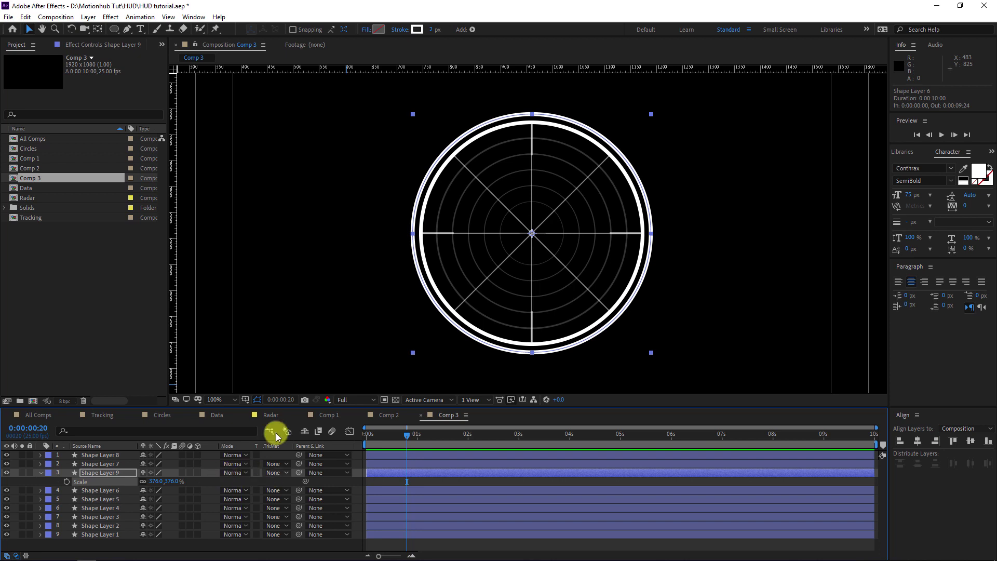
- Set the stroke width of the enlarged ring copy to 1 px
click(432, 29)
text(1)
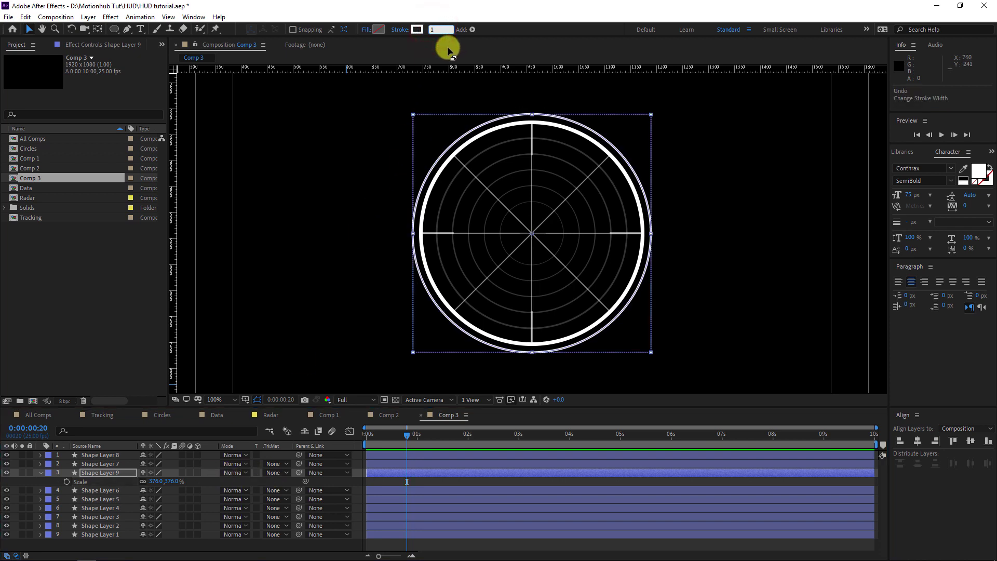
click(125, 473)
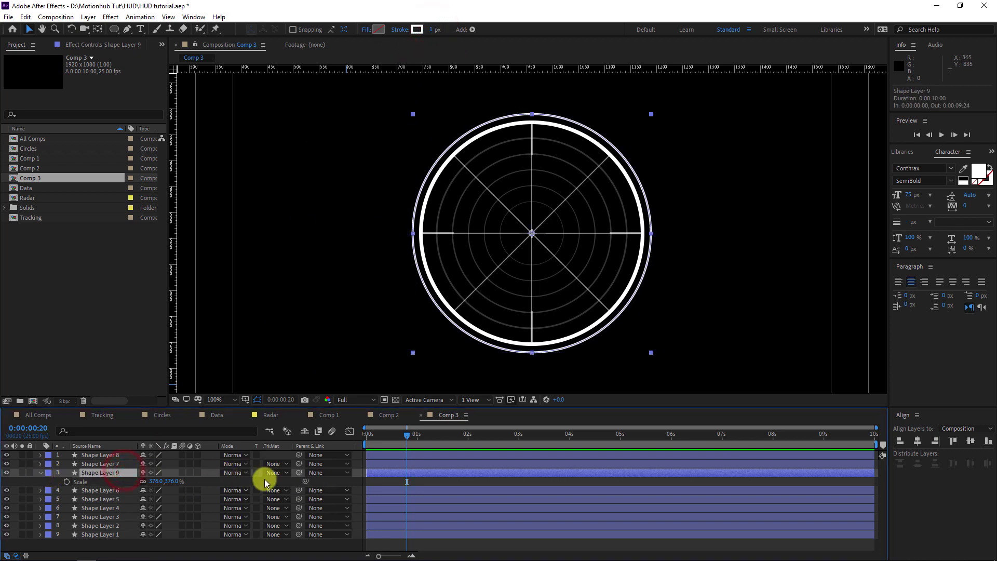
- Add Trim Paths to the thin outer ring and set its End to 33%
click(41, 472)
click(40, 473)
click(212, 481)
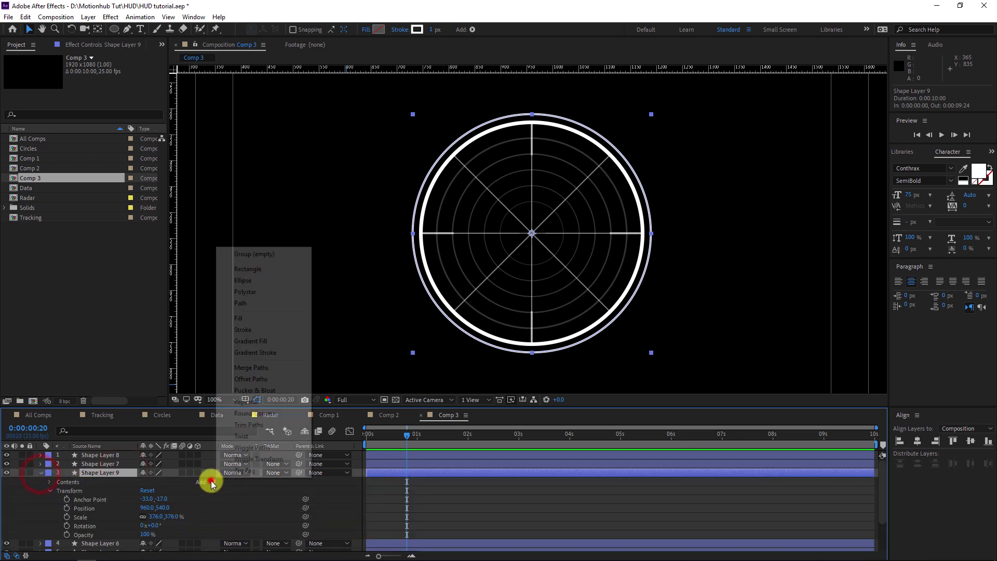
click(278, 430)
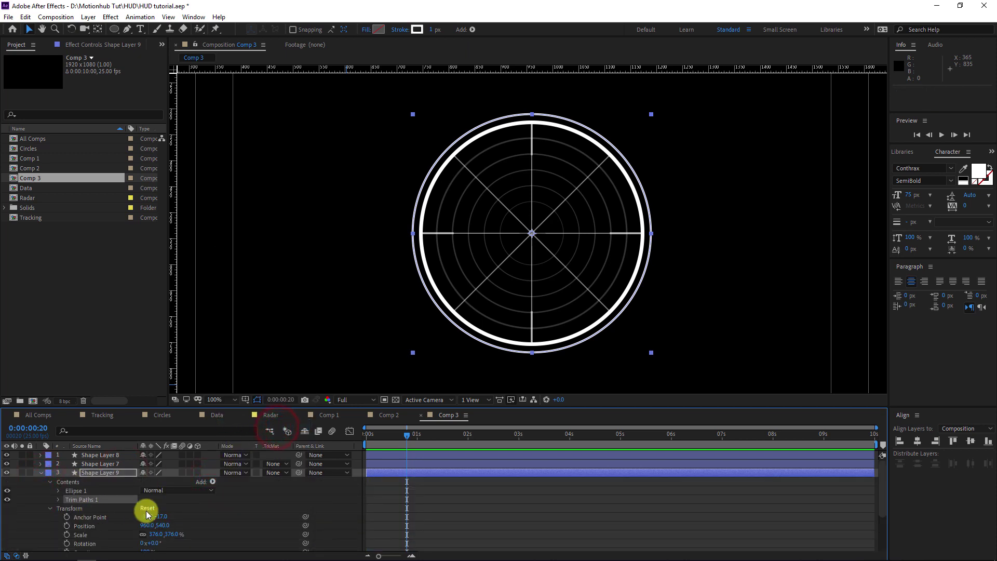
click(58, 499)
drag(147, 516, 114, 517)
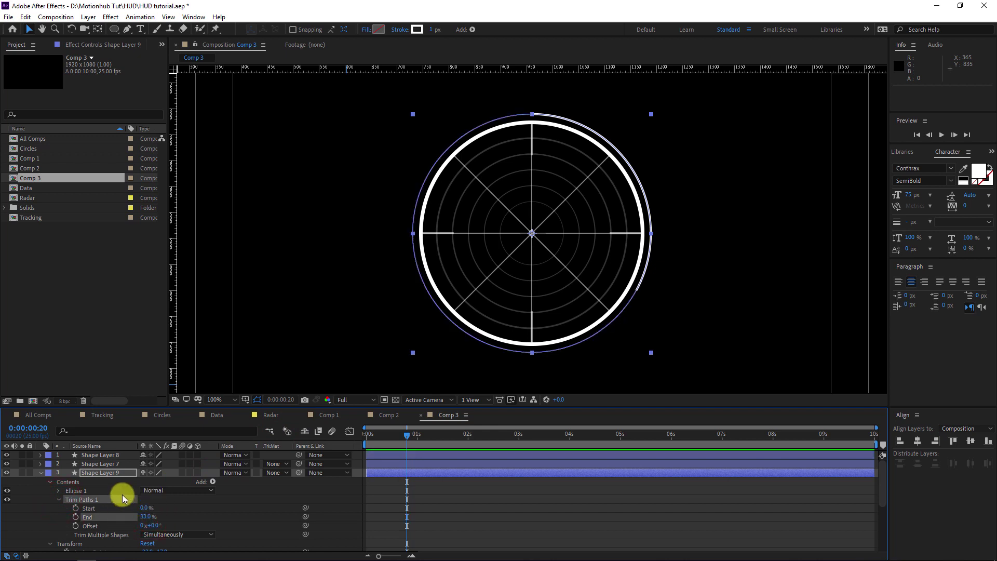
- Duplicate the trimmed arc layer and rotate the copy by about 180° so it faces the original arc
click(45, 500)
click(101, 475)
key(ctrl+d)
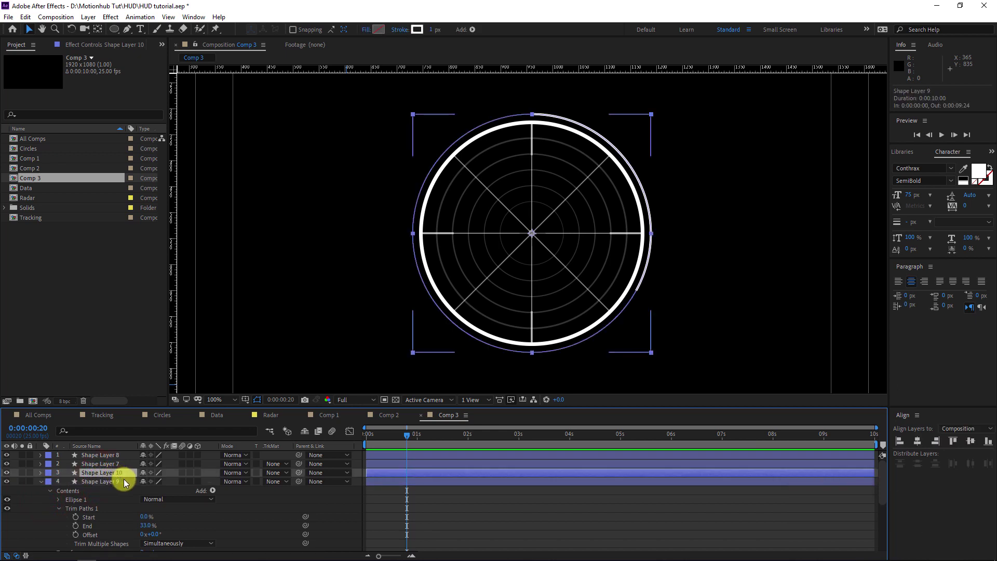
key(r)
drag(147, 482, 238, 472)
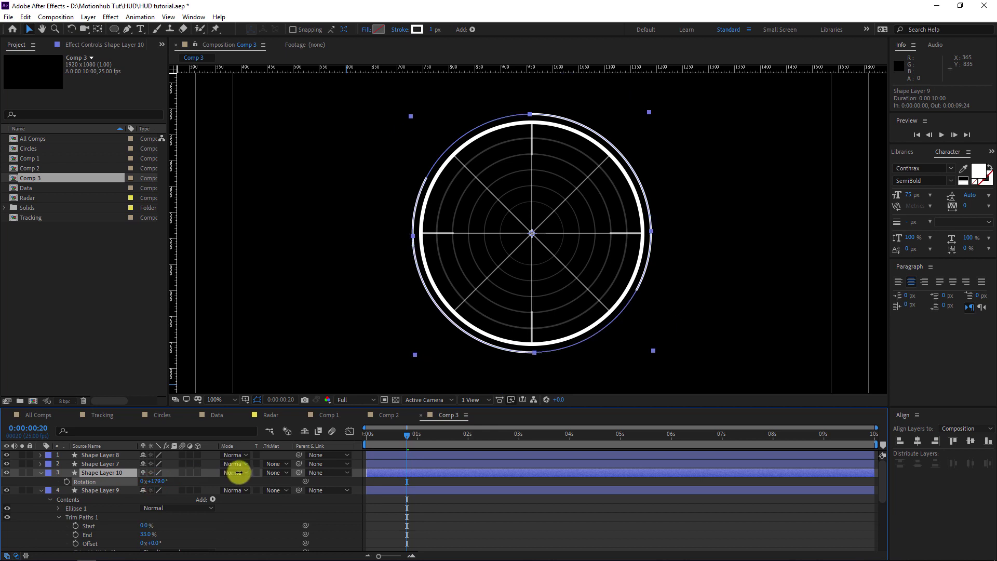
- Collapse the layer properties and assign the Yellow label color to both arc layers
key(ctrl+grave)
shift+click(52, 477)
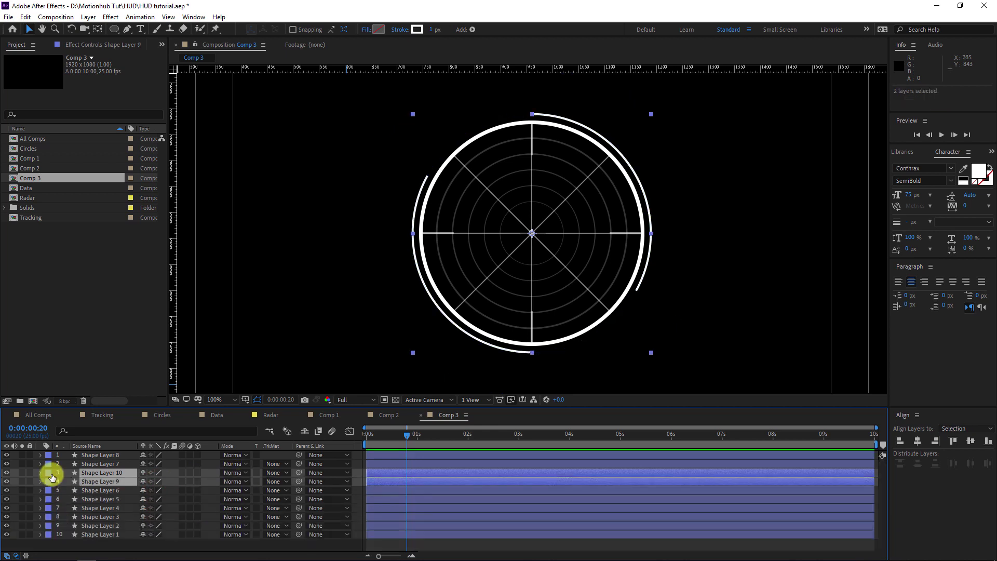
click(47, 475)
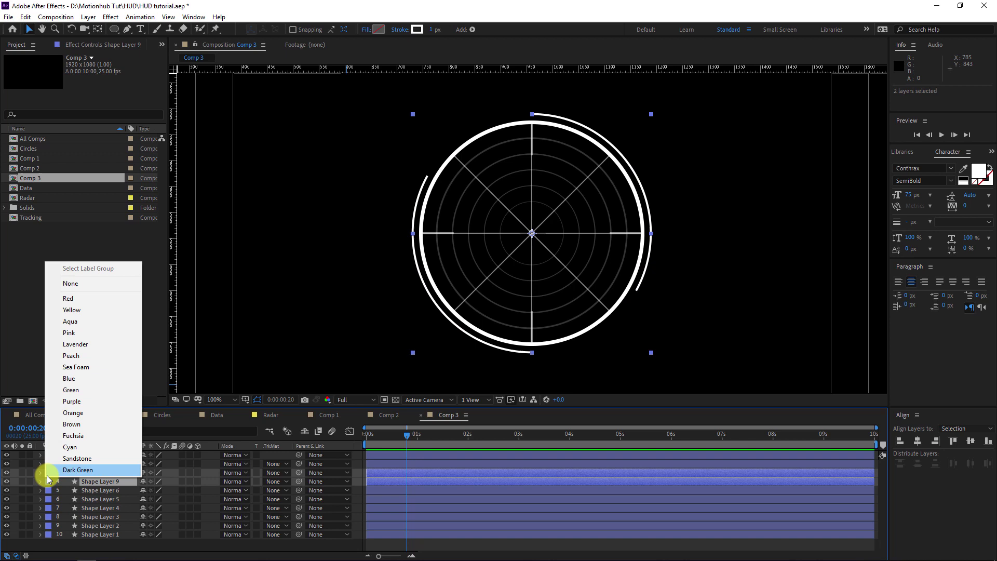
click(85, 424)
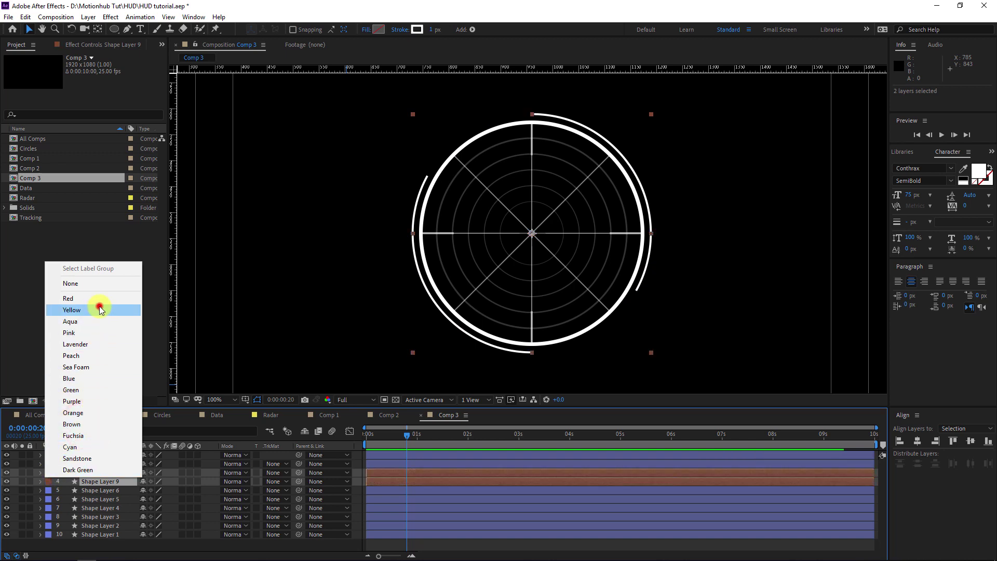
click(100, 309)
- Add a null object to the composition and parent both arc layers to it
right_click(17, 494)
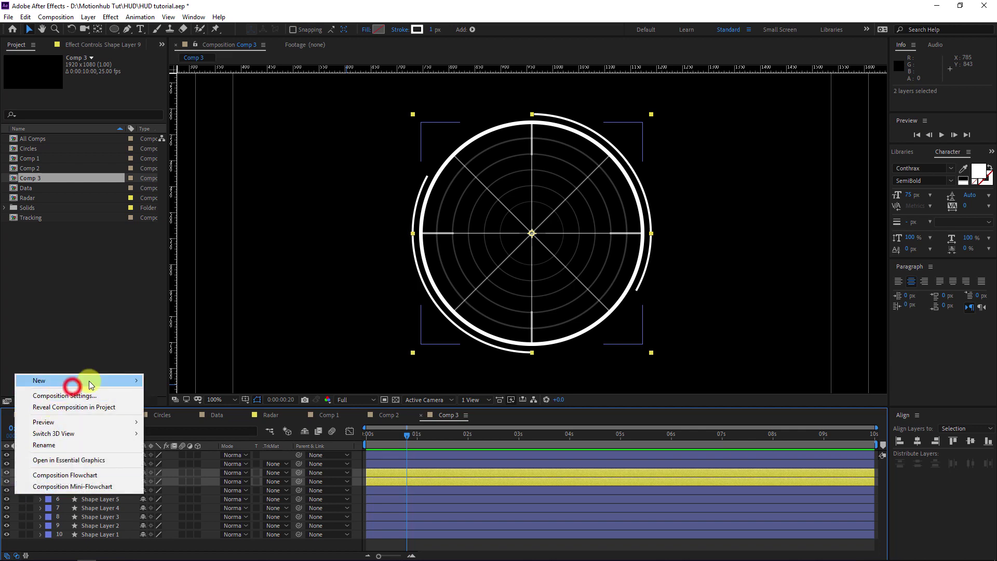
mouse_move(89, 383)
click(189, 439)
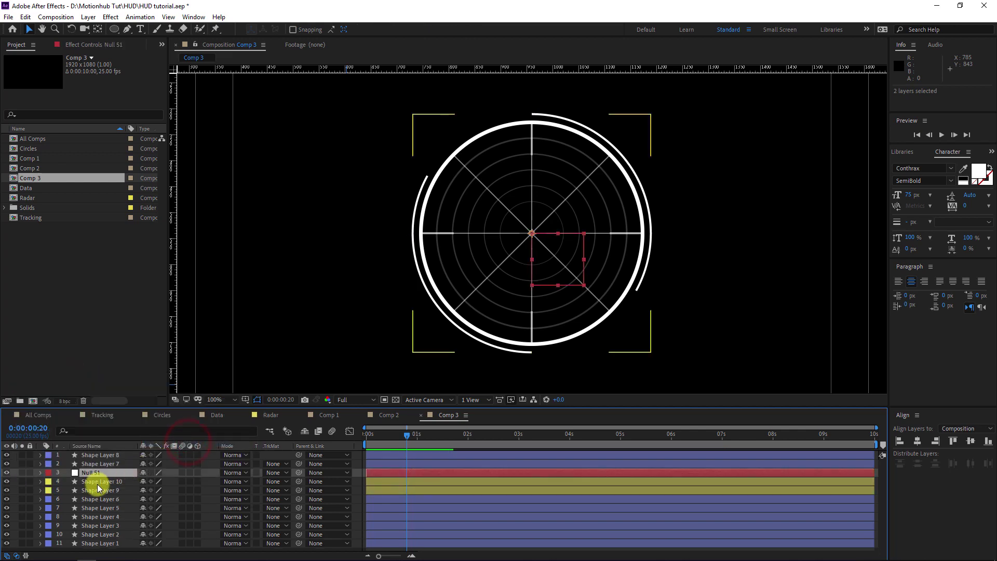
click(98, 481)
shift+click(80, 490)
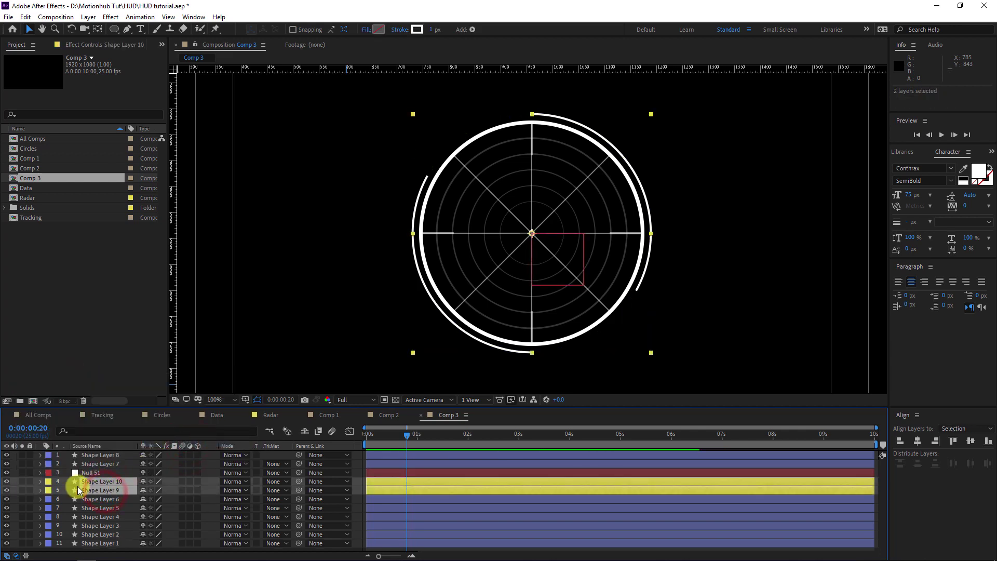
drag(299, 481, 103, 479)
- Rotate the null object to about -52° to test turning both arcs together
click(102, 474)
key(r)
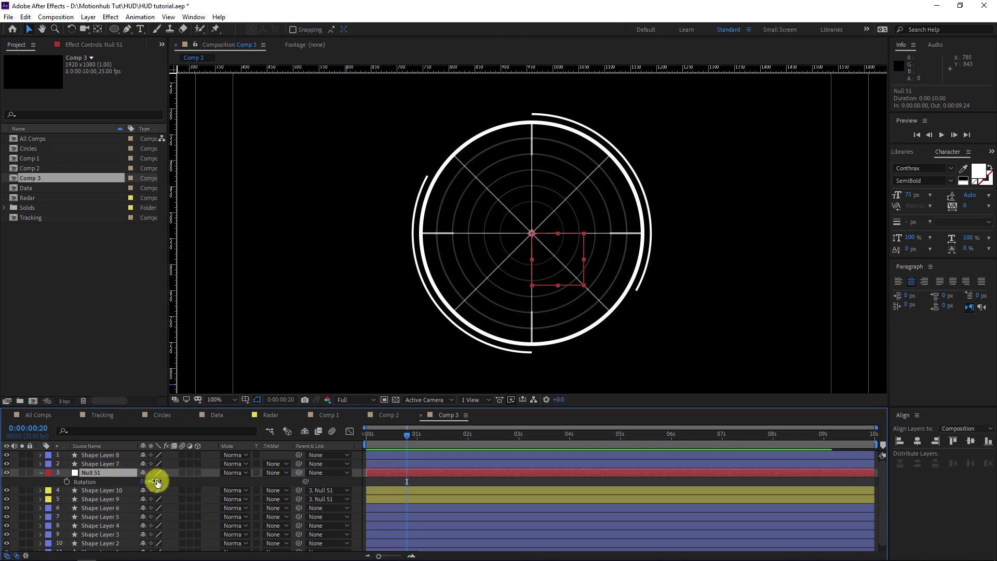
drag(150, 480, 125, 475)
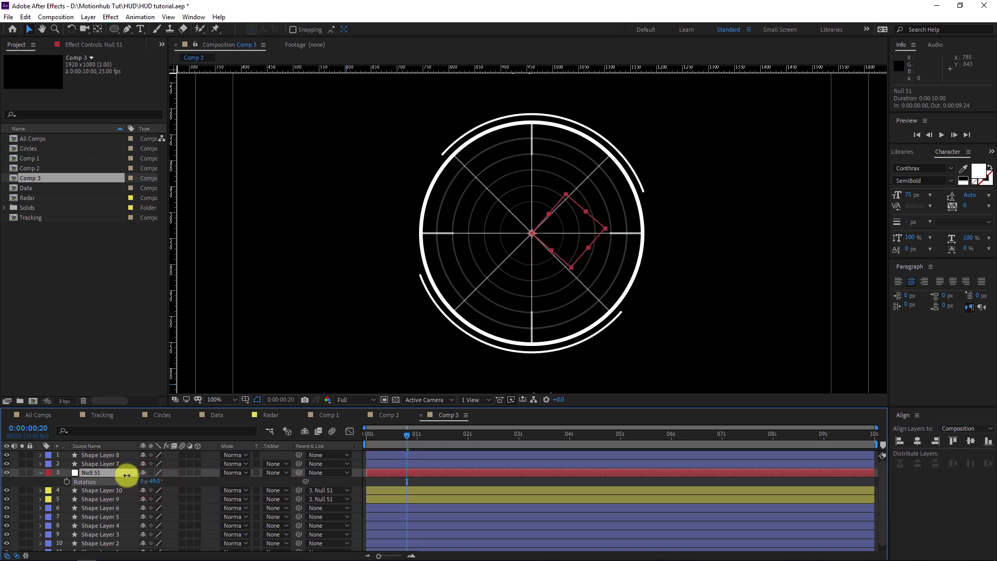
- Apply the expression wiggle(1,100) to the null object's Rotation and preview the animation
alt+click(66, 481)
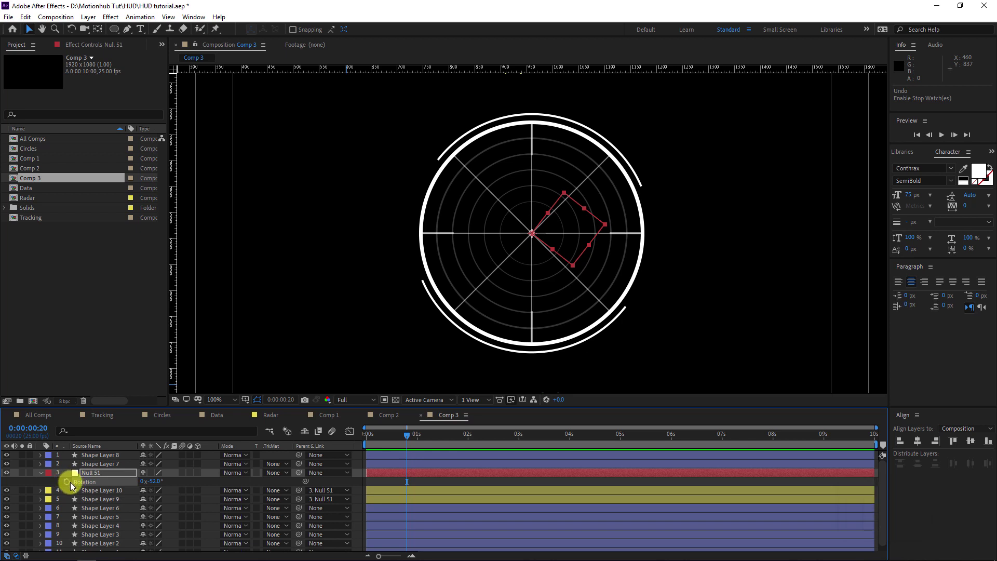
alt+click(67, 481)
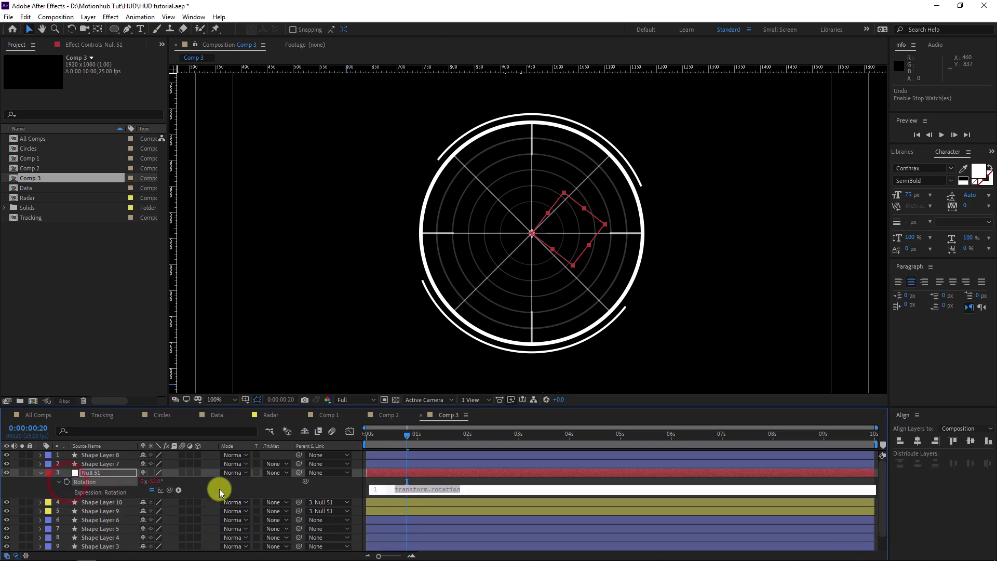
text(wigkl)
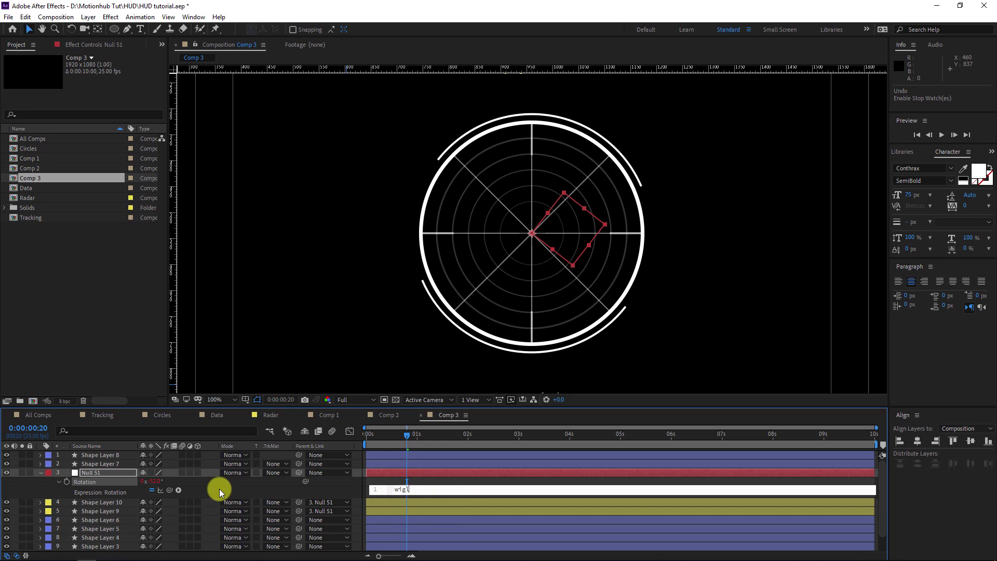
text(le()
text(1,)
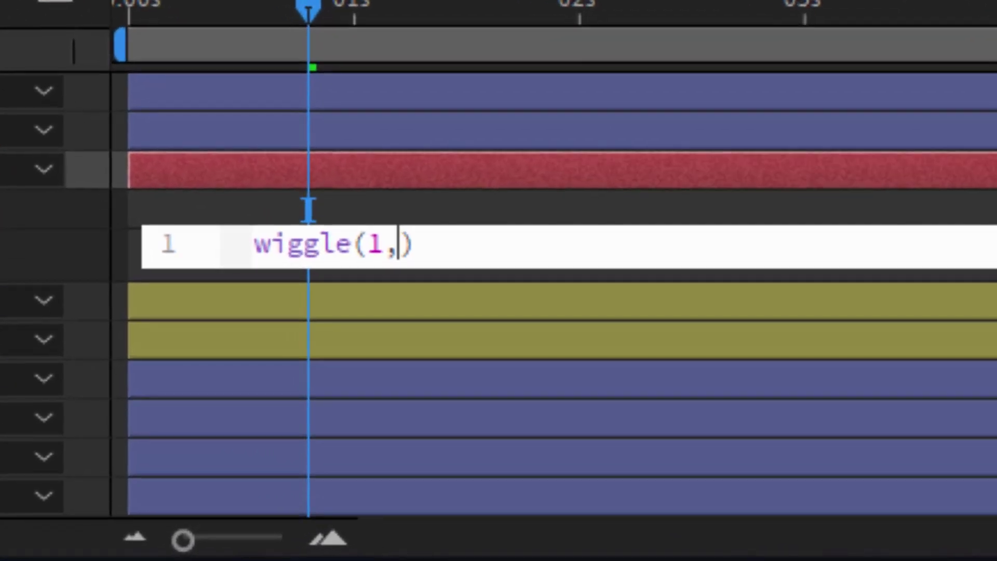
text(100)
click(219, 488)
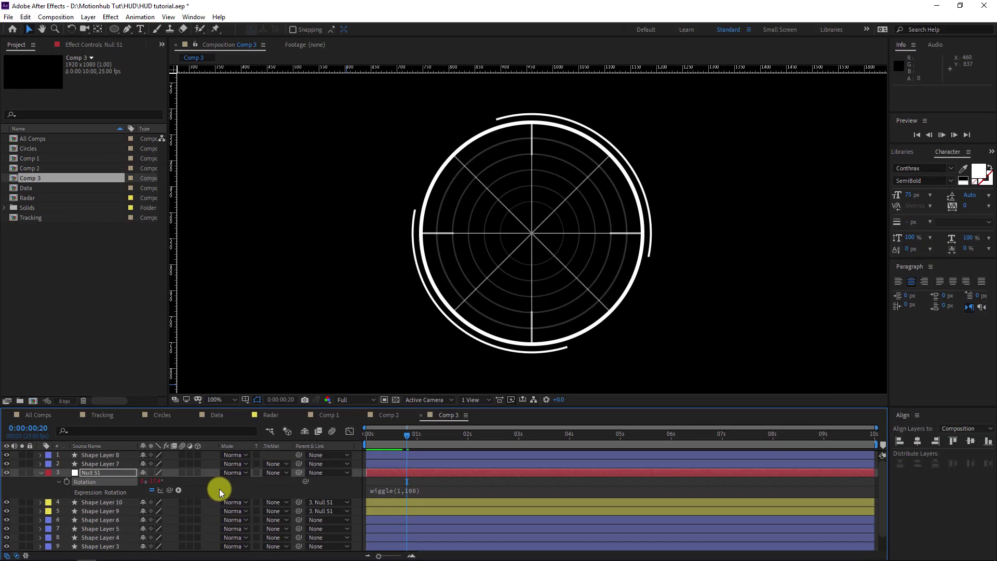
key(space)
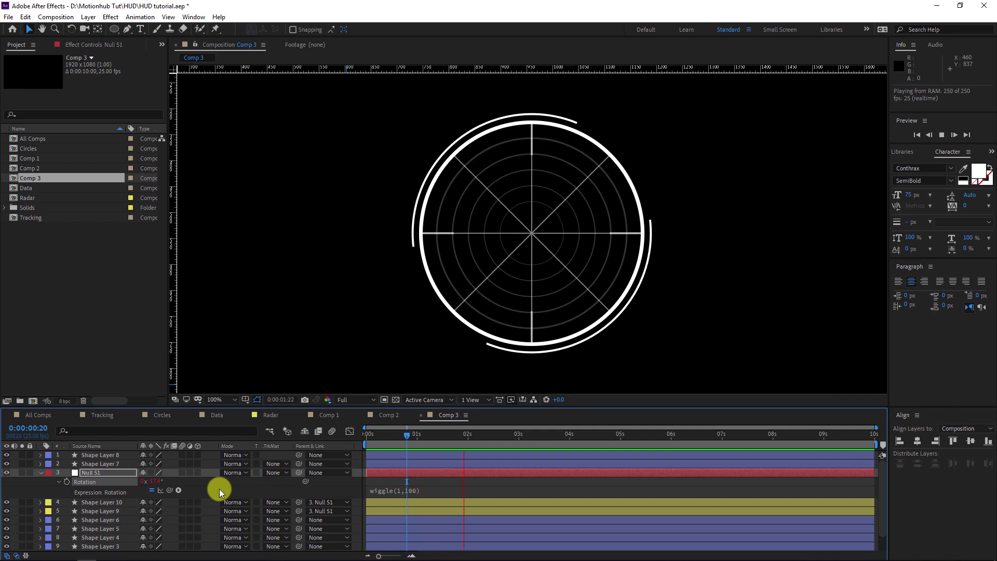
- Identify the thick ring by toggling its visibility, and duplicate Shape Layer 6
click(102, 521)
click(6, 520)
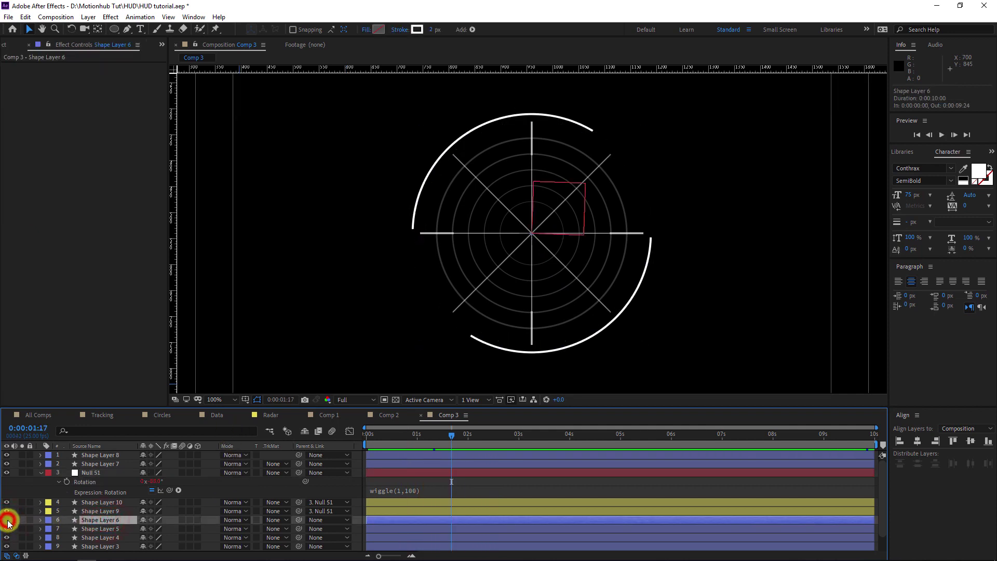
click(7, 520)
click(106, 511)
key(ctrl+d)
click(114, 520)
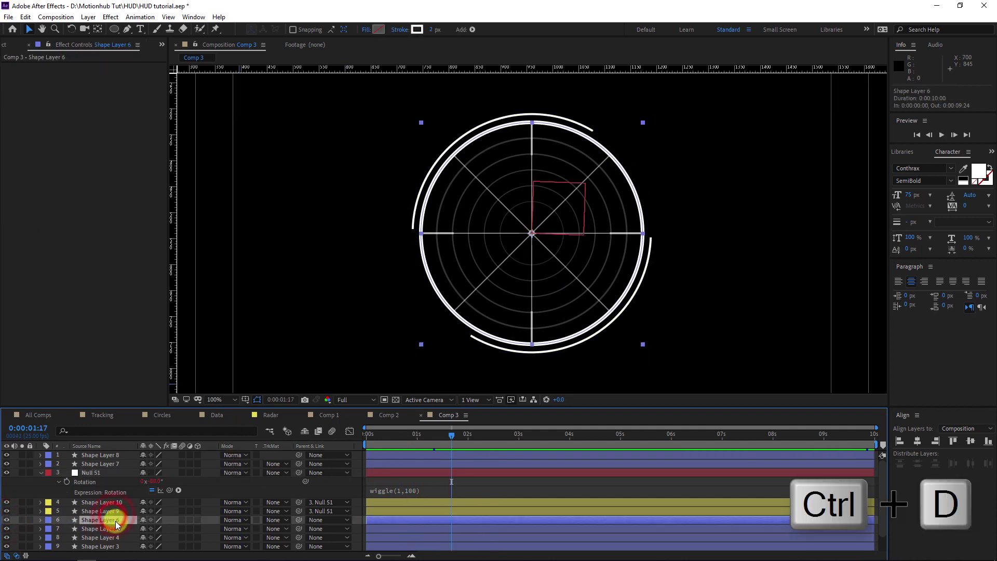
key(ctrl+d)
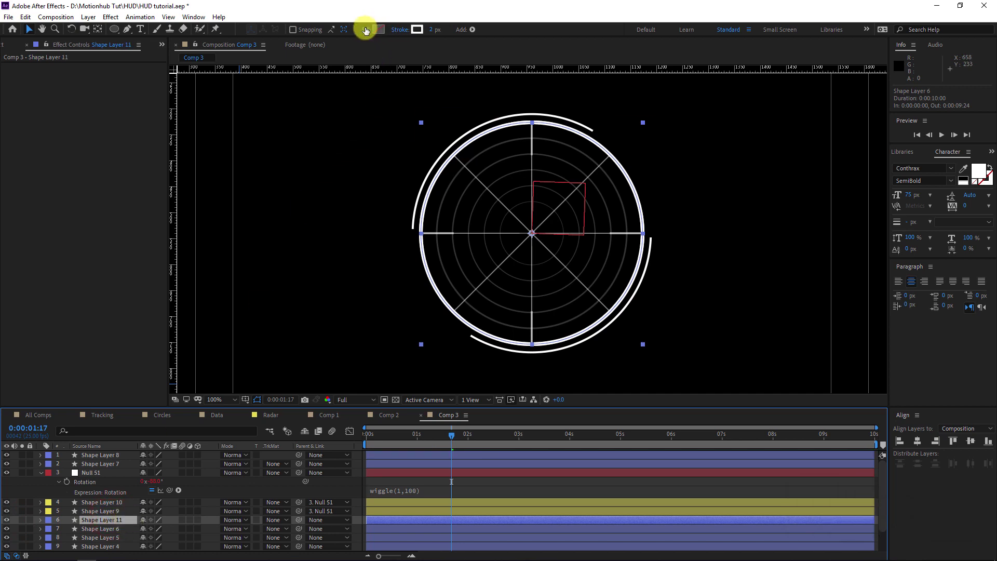
- Give the duplicated ring a solid color fill and set its stroke to none
click(364, 29)
click(457, 238)
click(474, 295)
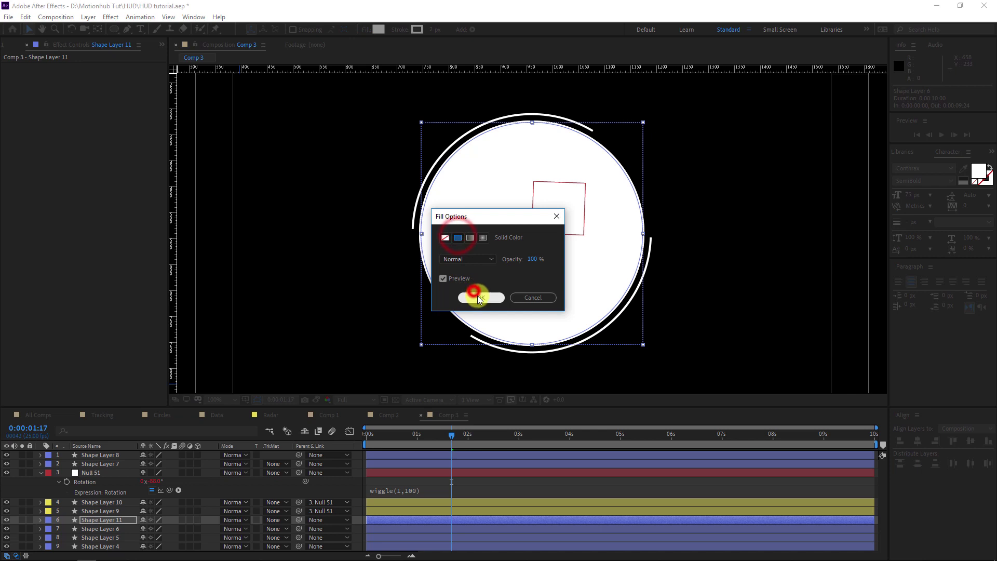
click(401, 30)
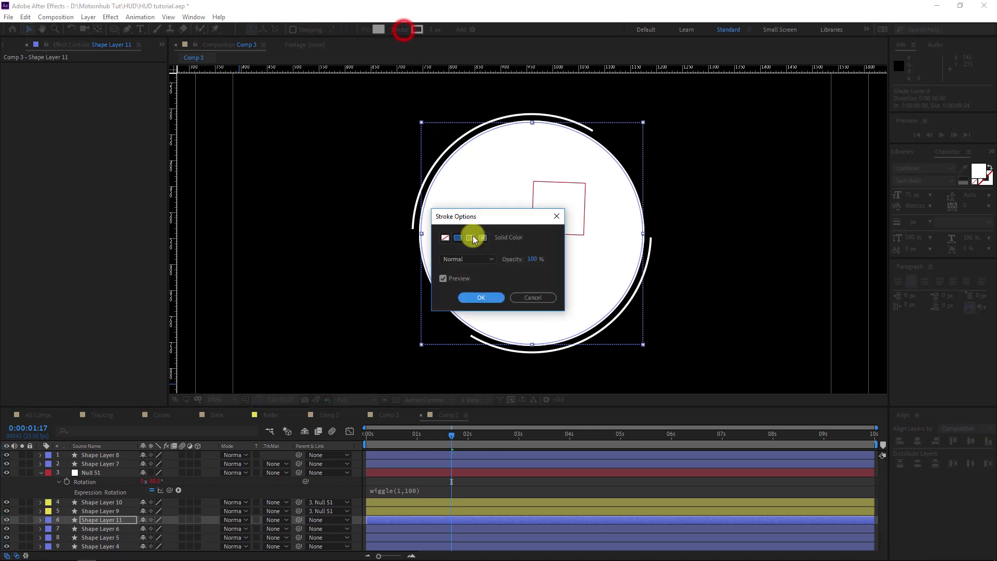
click(446, 238)
click(481, 296)
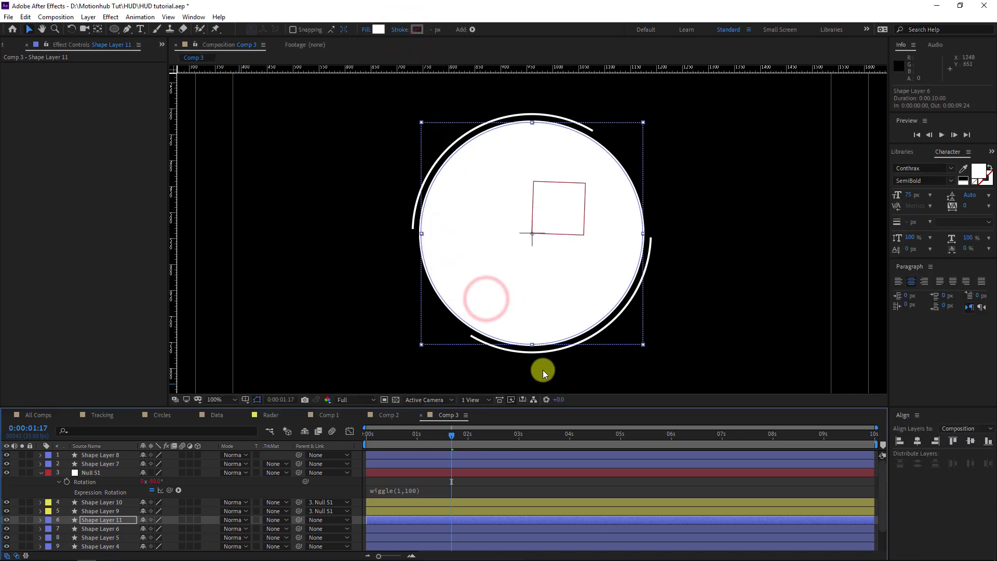
- Change the filled circle's color to light orange, hex F3A363
click(123, 520)
click(379, 30)
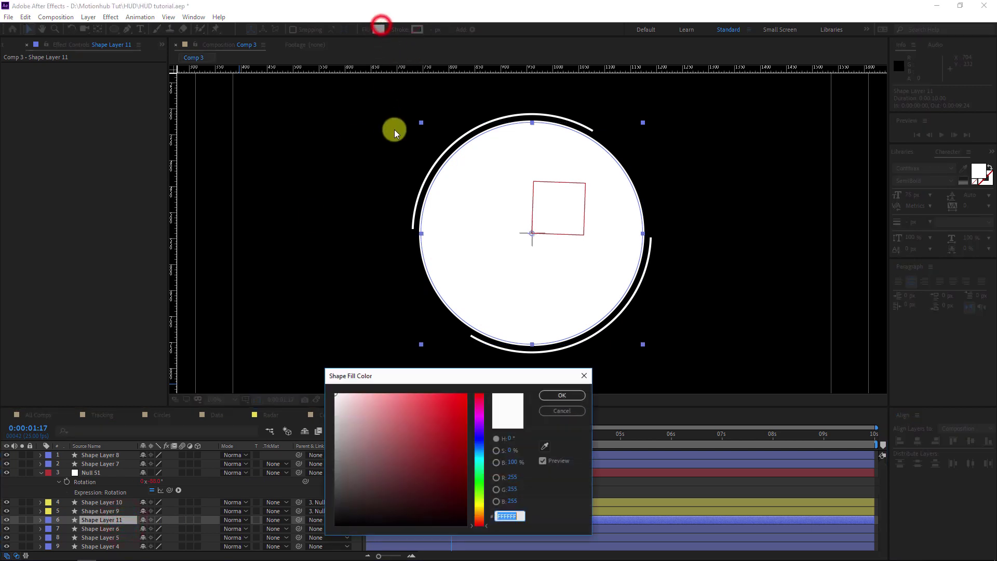
click(410, 427)
click(396, 393)
click(419, 413)
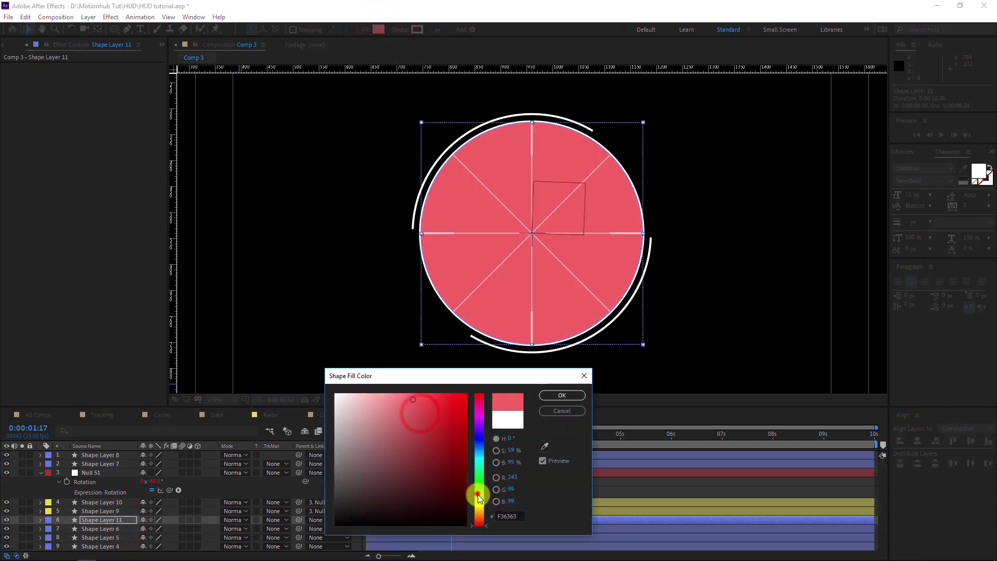
drag(478, 496, 488, 516)
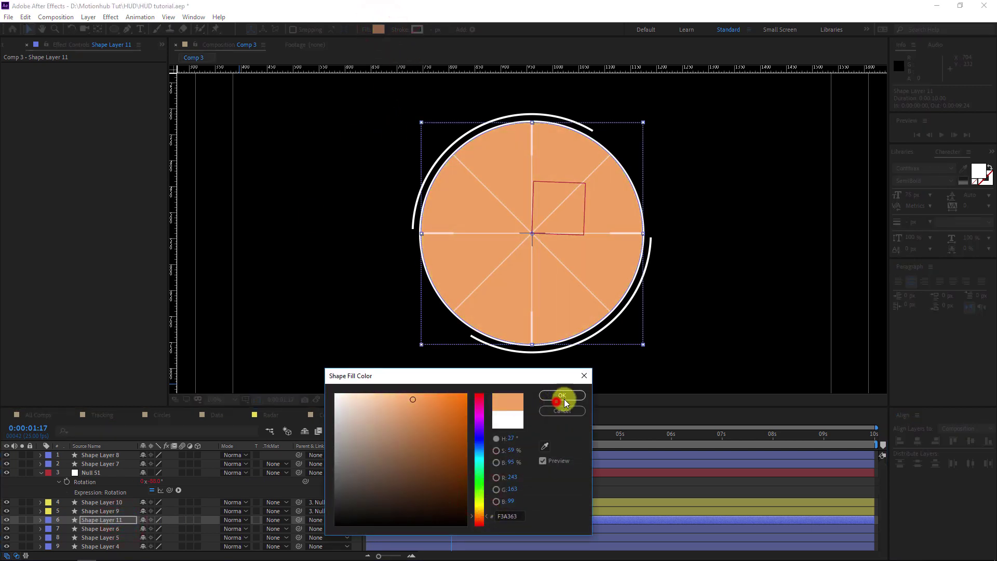
click(562, 396)
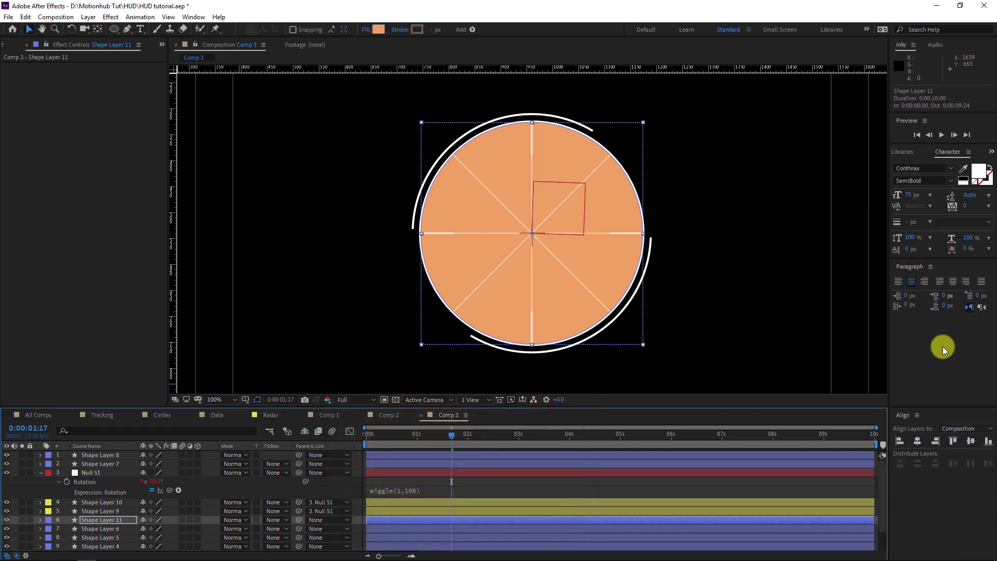
- Apply the Radial Wipe effect to Shape Layer 11 and set its Transition Completion to 40%
click(988, 154)
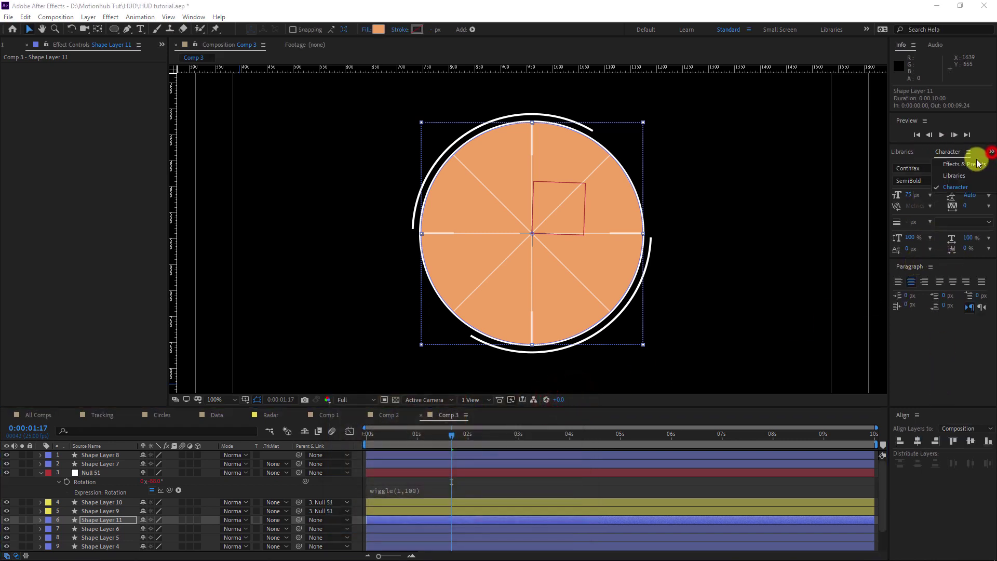
click(966, 162)
click(934, 167)
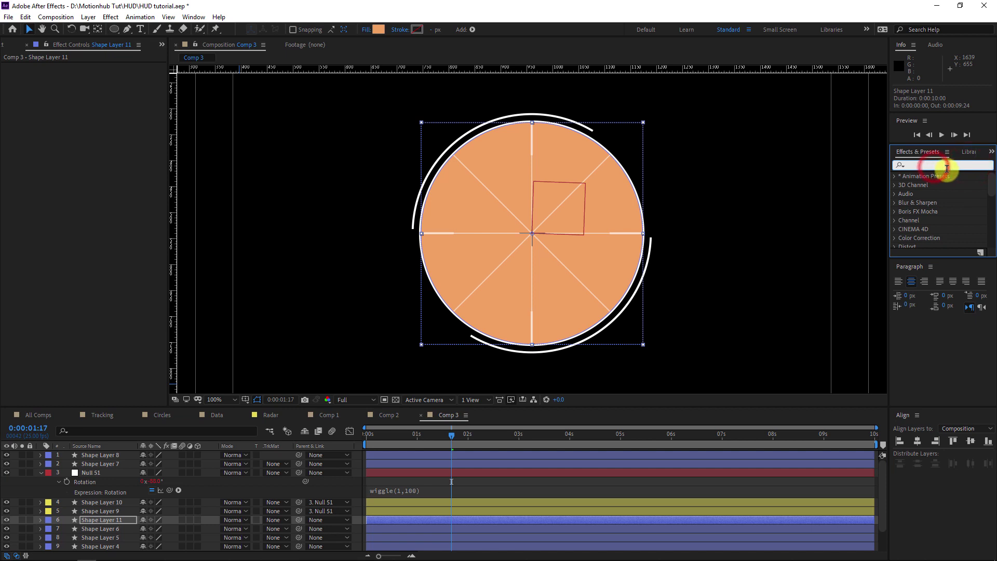
text(radial)
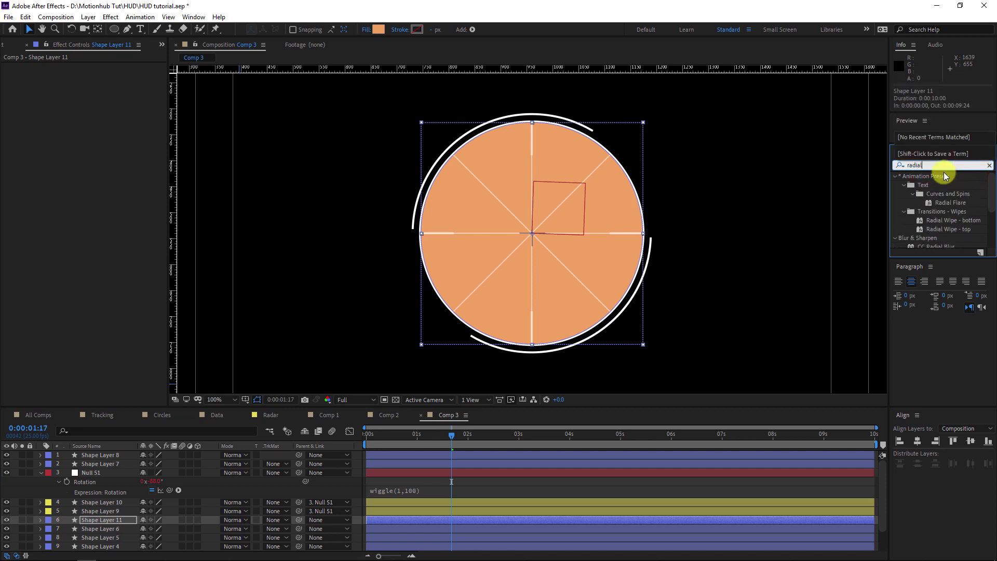
drag(989, 199, 128, 514)
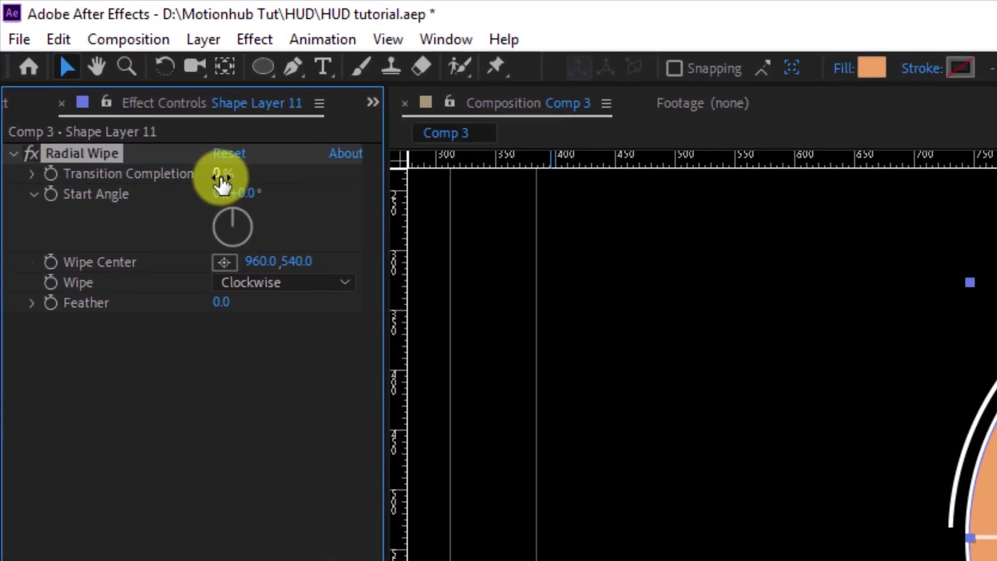
drag(96, 76, 121, 77)
drag(282, 180, 271, 177)
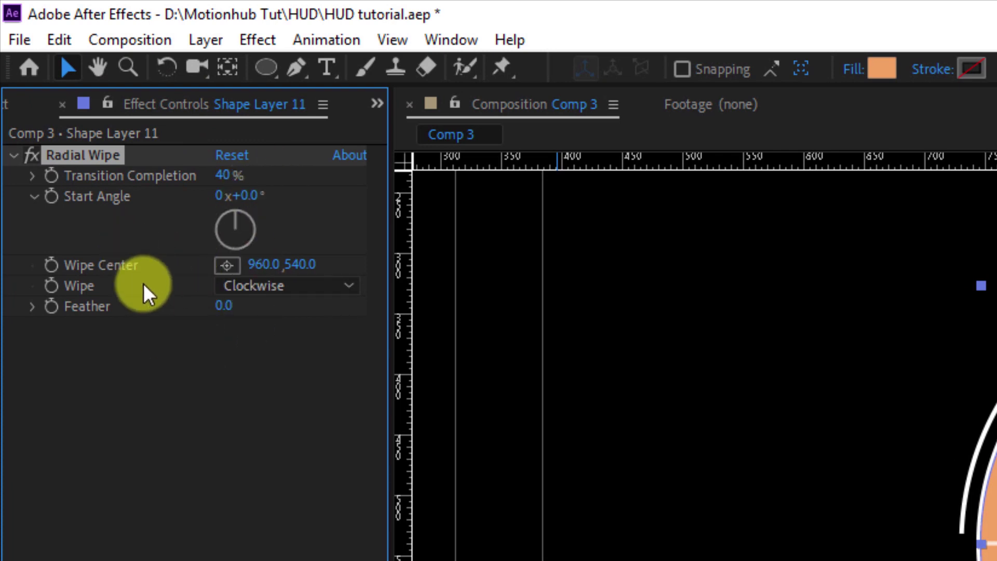
- Add the expression time*100 to the Radial Wipe's Start Angle on Shape Layer 11 and preview the rotation
key(alt)
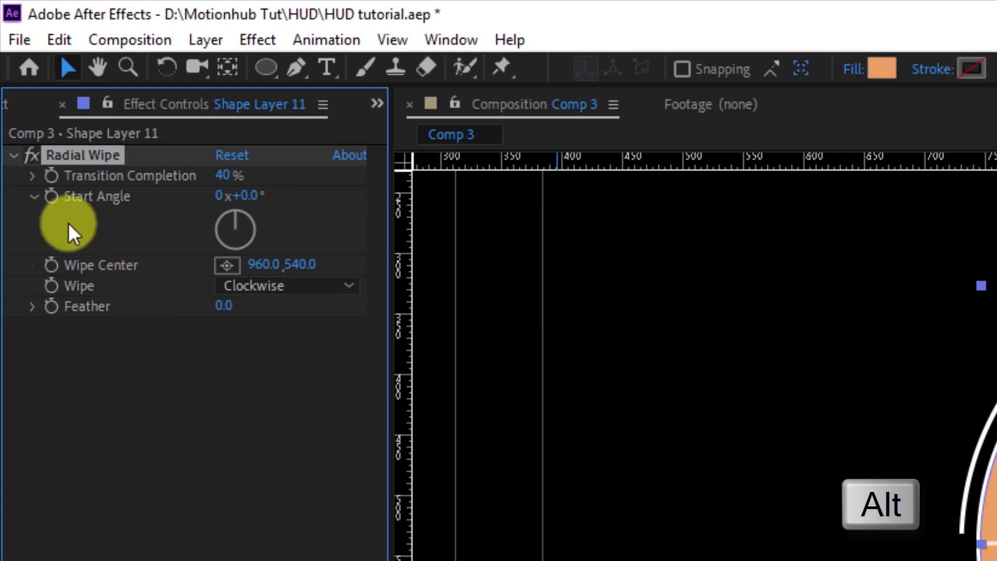
alt+click(51, 196)
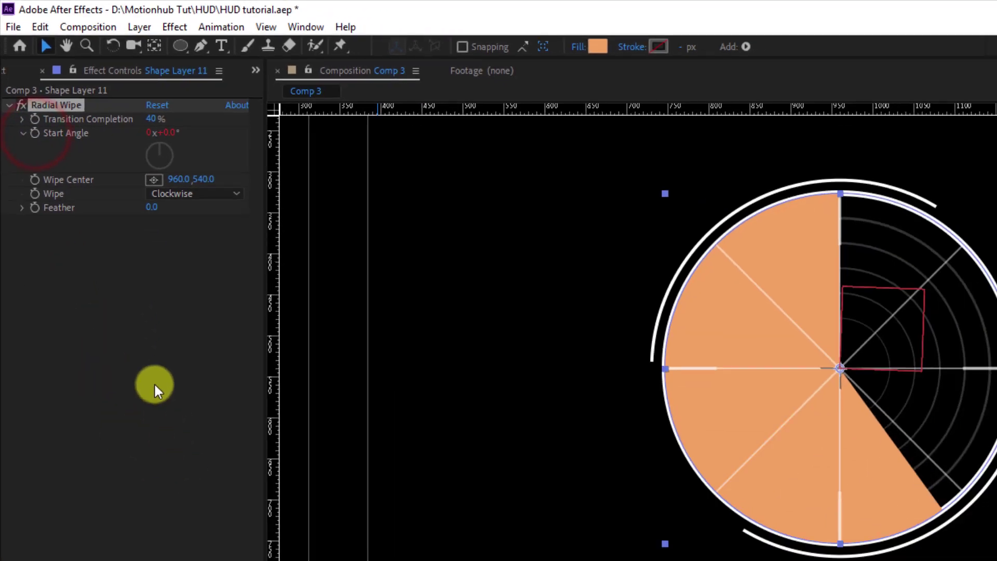
text(time*)
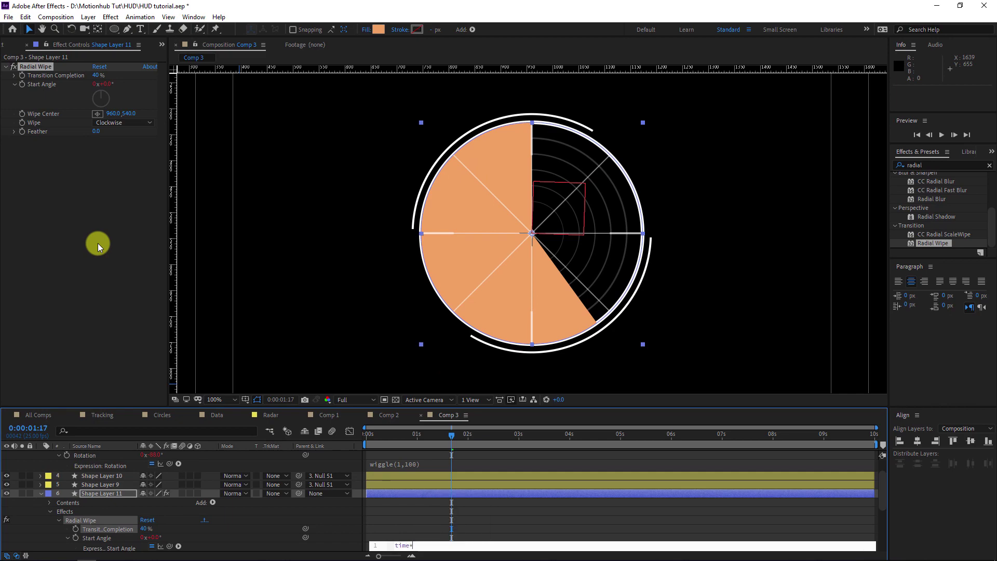
text(100)
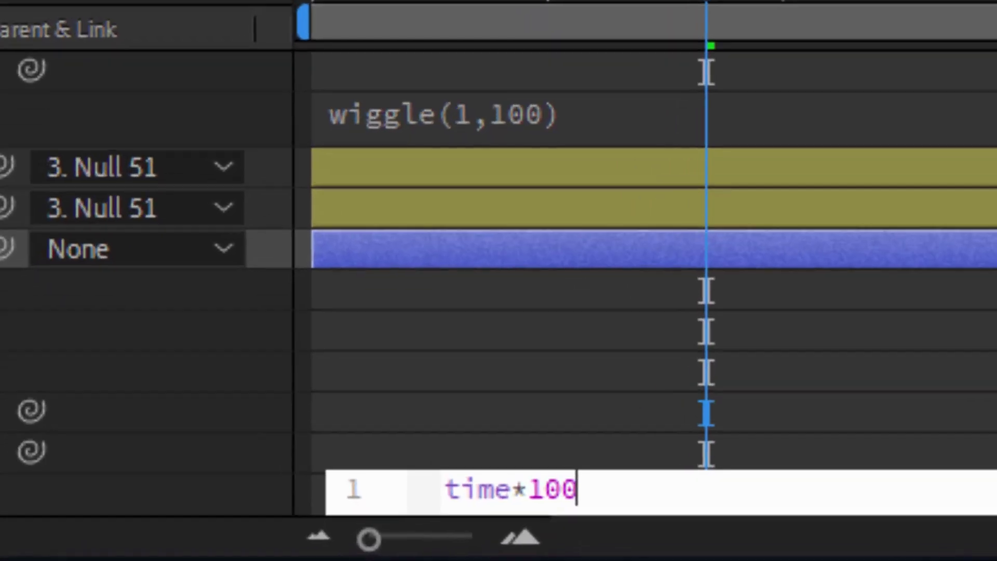
key(KP_Enter)
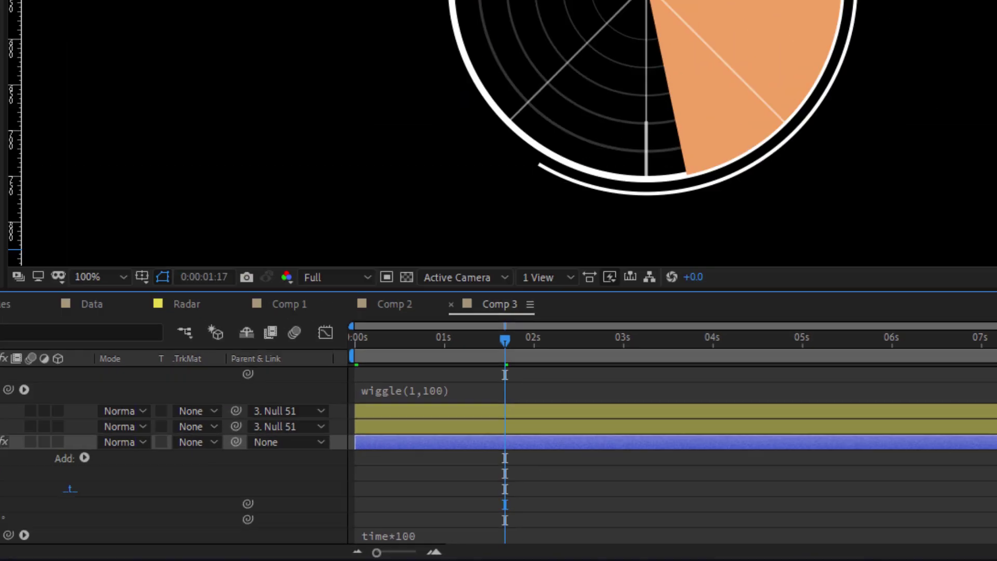
key(space)
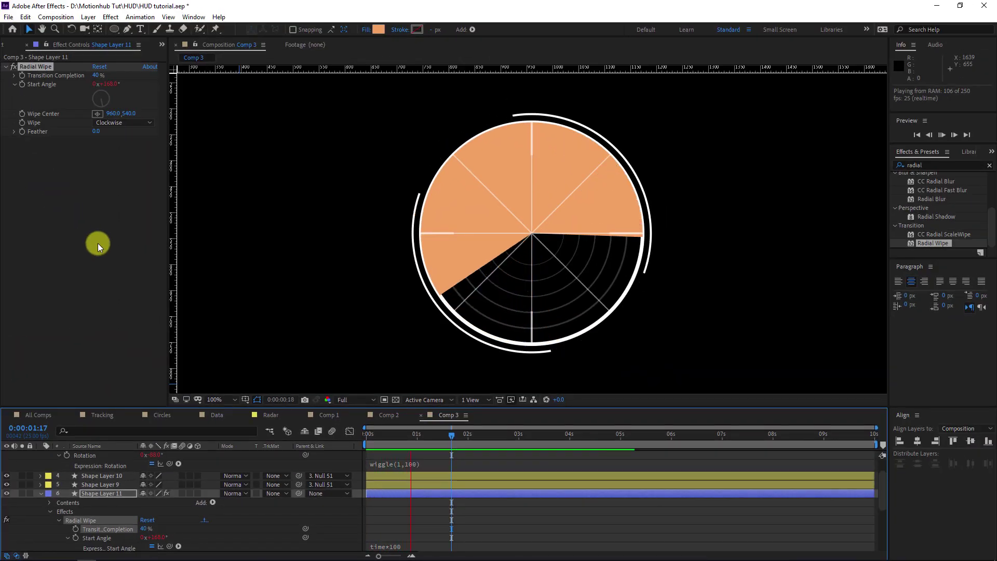
- Change the fill color of Shape Layer 11 to a saturated red
click(120, 493)
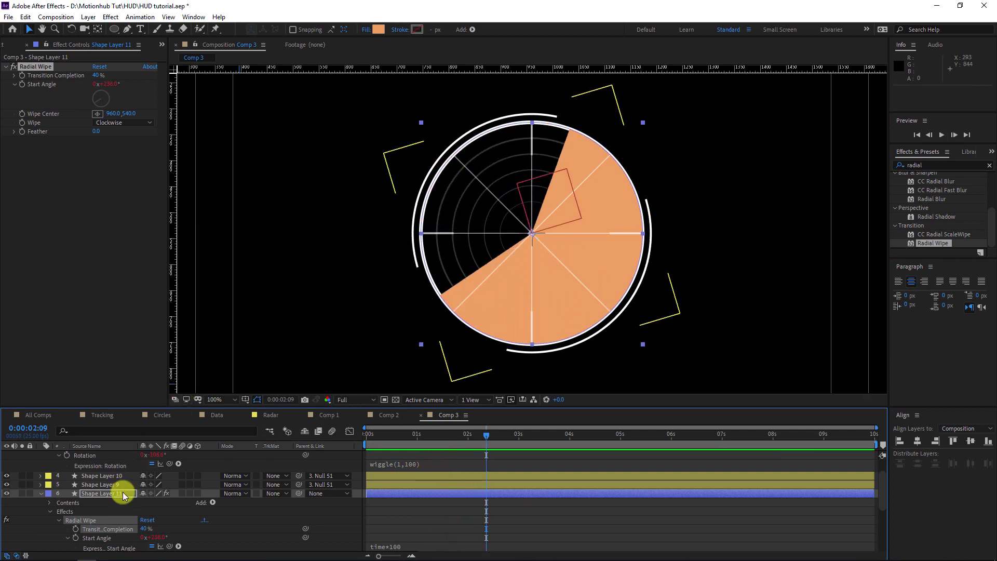
click(374, 31)
drag(369, 403, 472, 391)
click(478, 450)
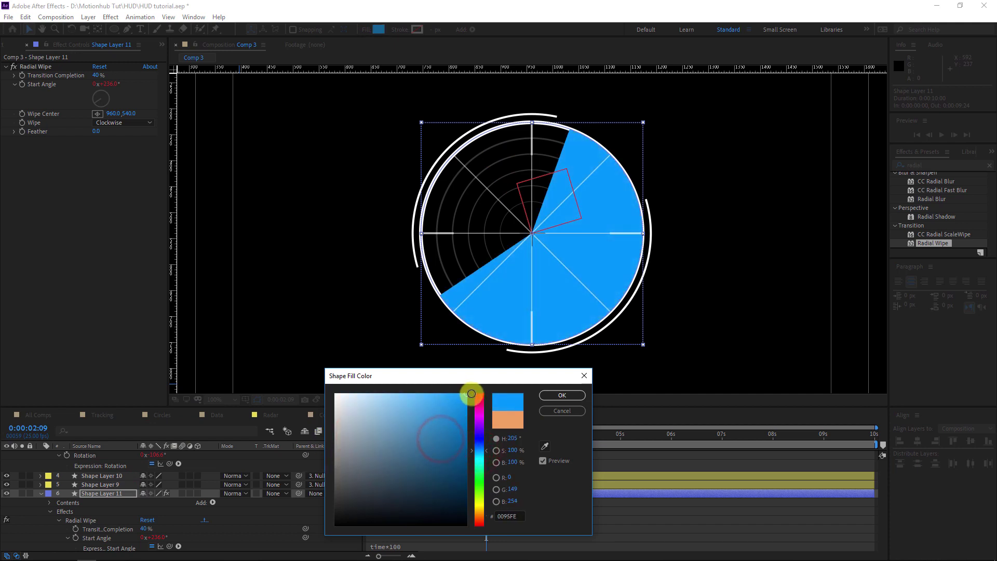
click(478, 452)
drag(483, 446, 486, 397)
click(561, 395)
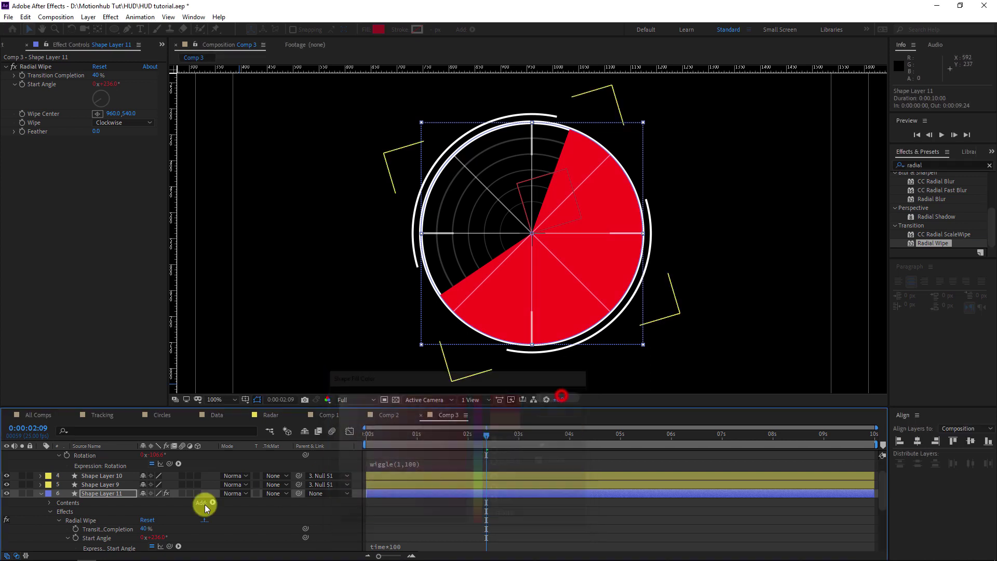
- Set the Opacity of Shape Layer 11 to 20% and preview the sweep
click(131, 494)
key(t)
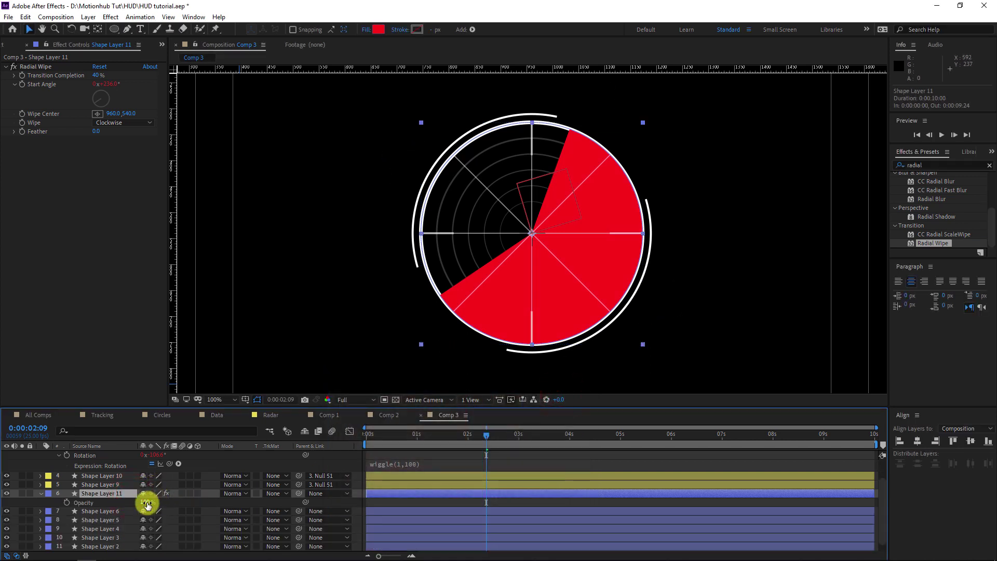
click(154, 504)
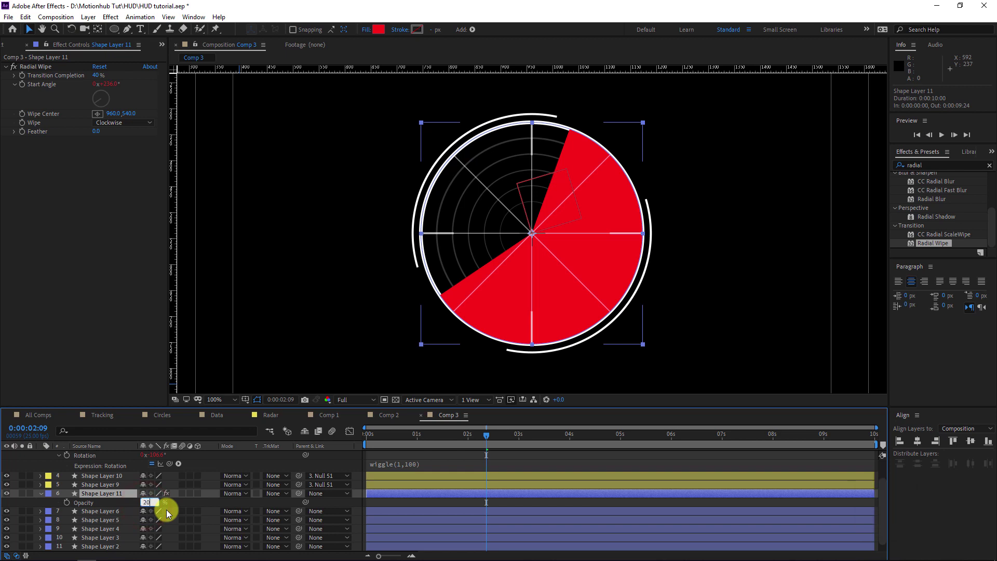
text(20)
key(Return)
key(space)
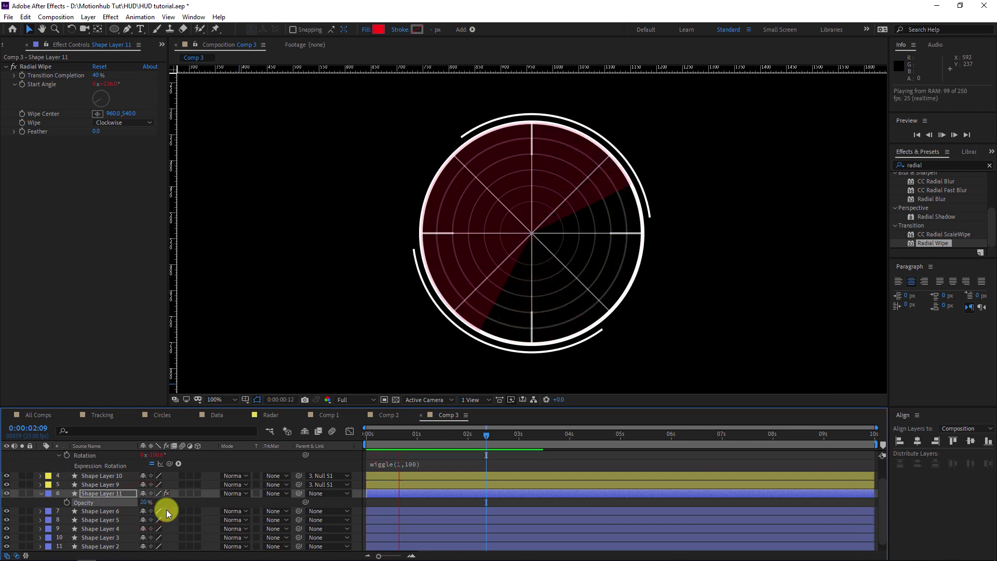
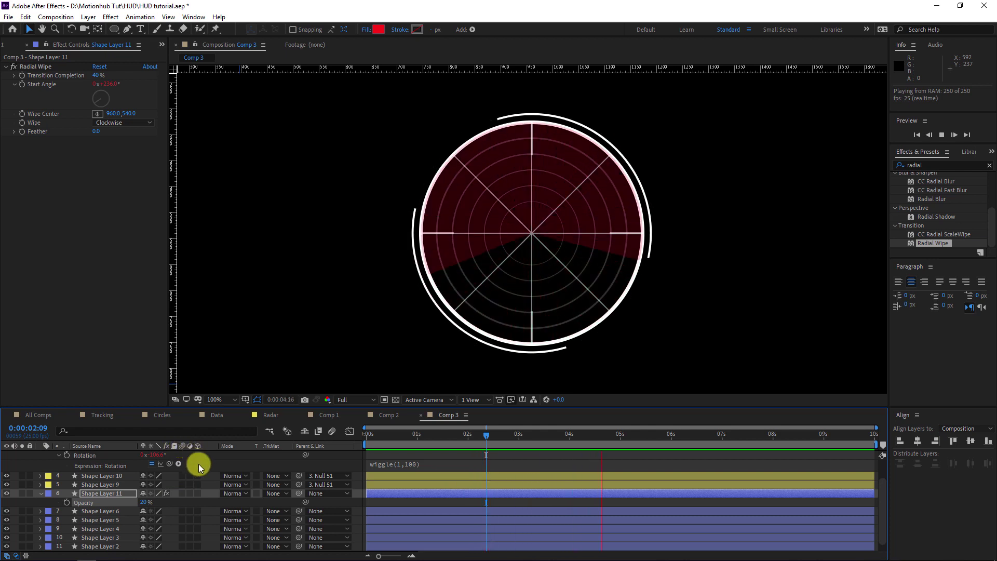
- Identify the thick ring on Shape Layer 6 by toggling its visibility, and add Trim Paths to it
click(18, 503)
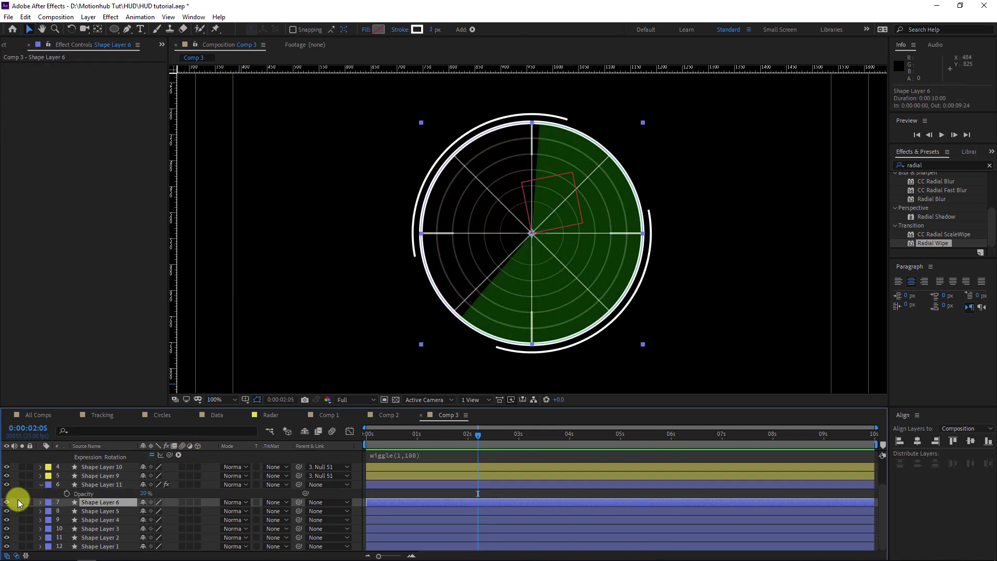
click(7, 502)
click(6, 502)
click(39, 503)
click(212, 511)
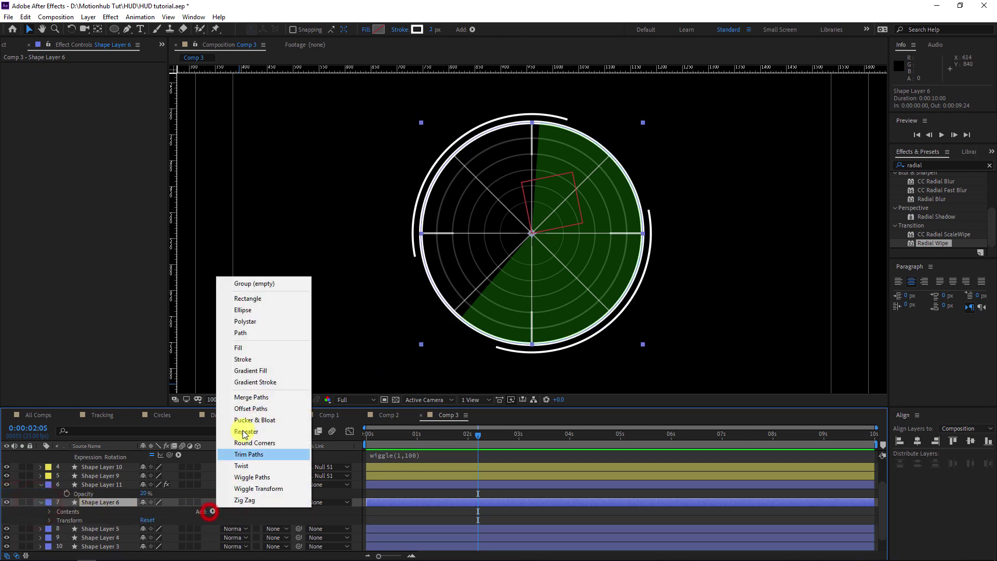
click(250, 454)
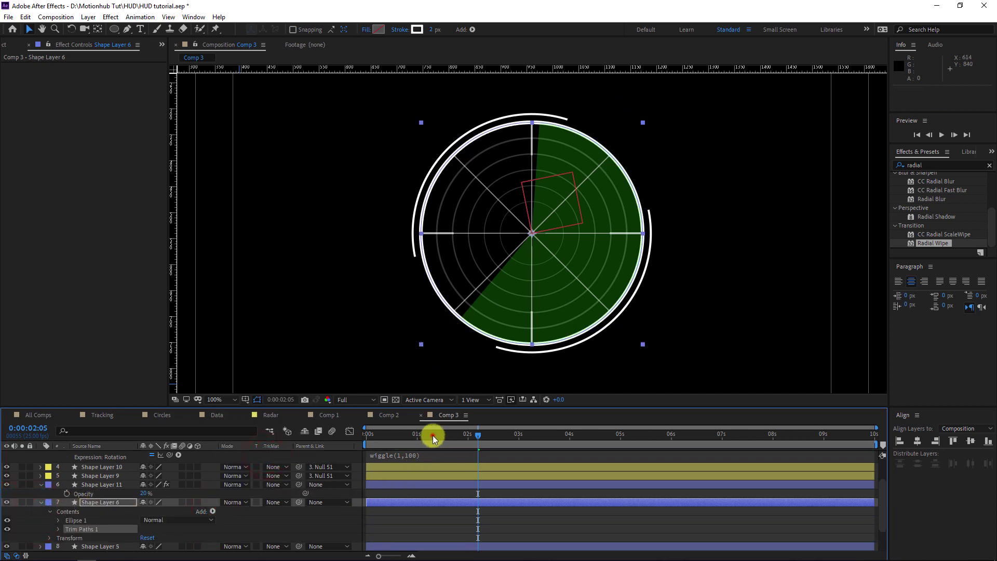
- Keyframe the Trim Paths End on Shape Layer 6 from 0% at 0:00:00:00 to 100% at 0:00:01:07 and preview it
drag(432, 435, 366, 435)
click(58, 529)
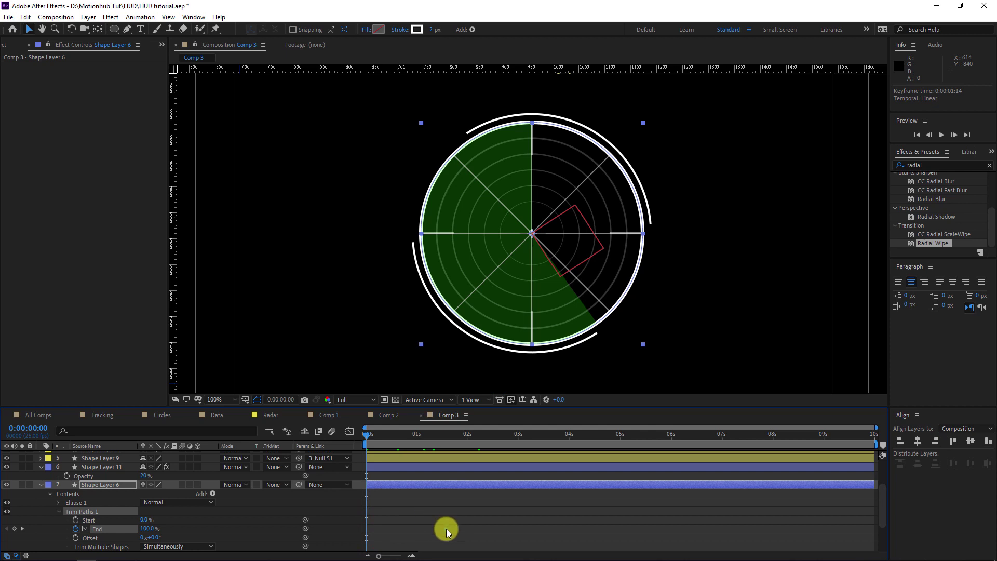
drag(436, 530, 431, 531)
click(148, 530)
key(Return)
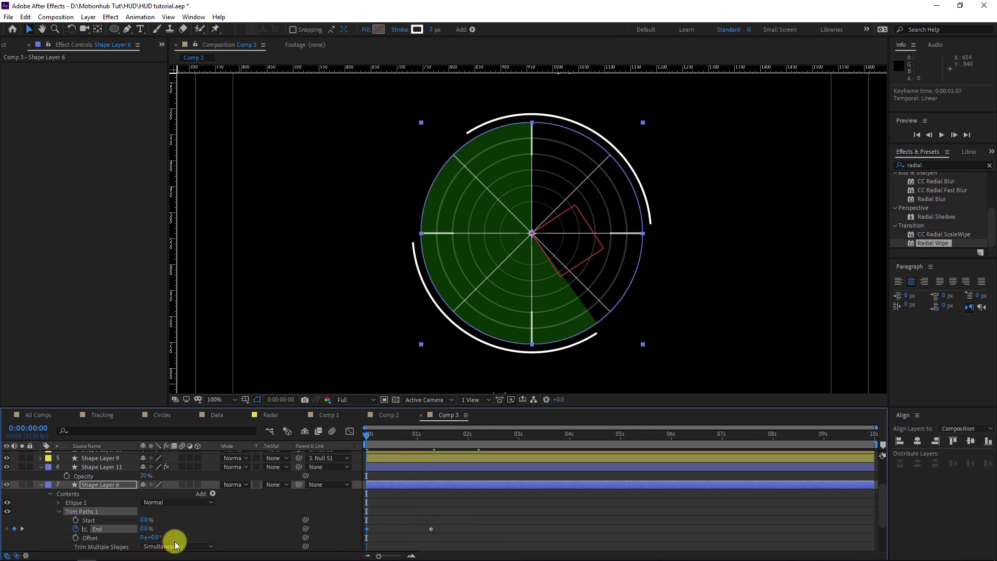
key(space)
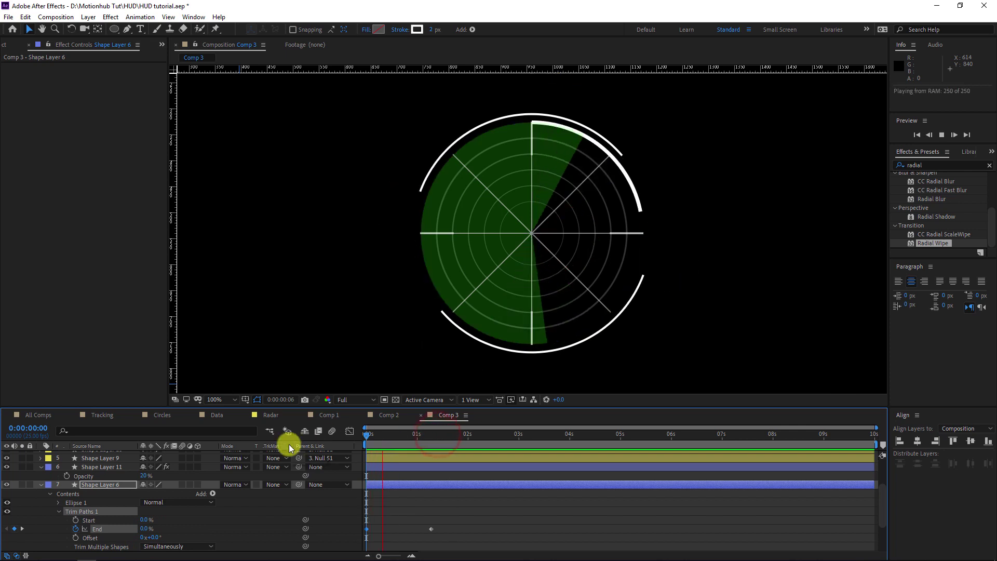
- Copy the animated Trim Paths from Shape Layer 6 to Shape Layers 1 through 5 and preview the result
click(67, 519)
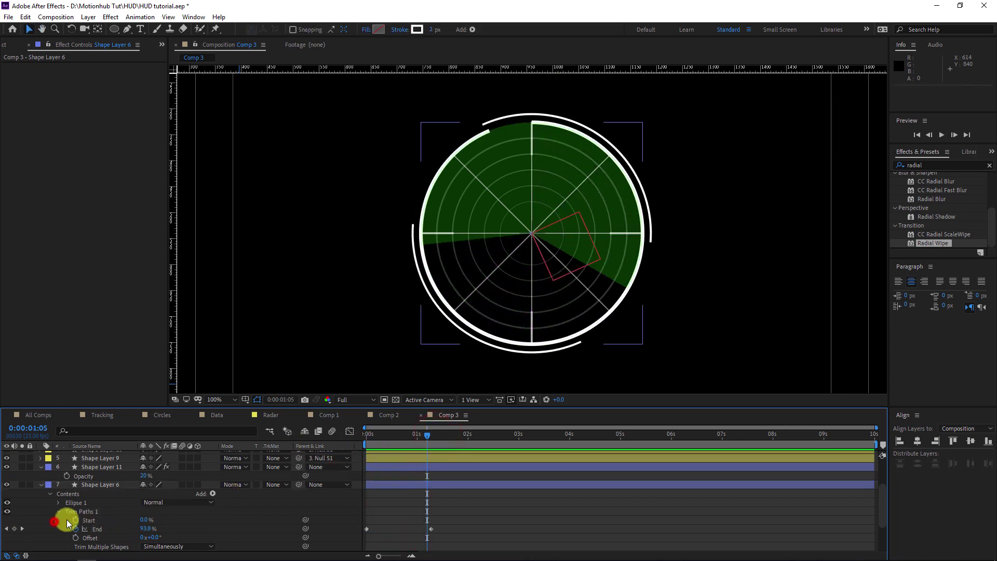
click(91, 511)
key(space)
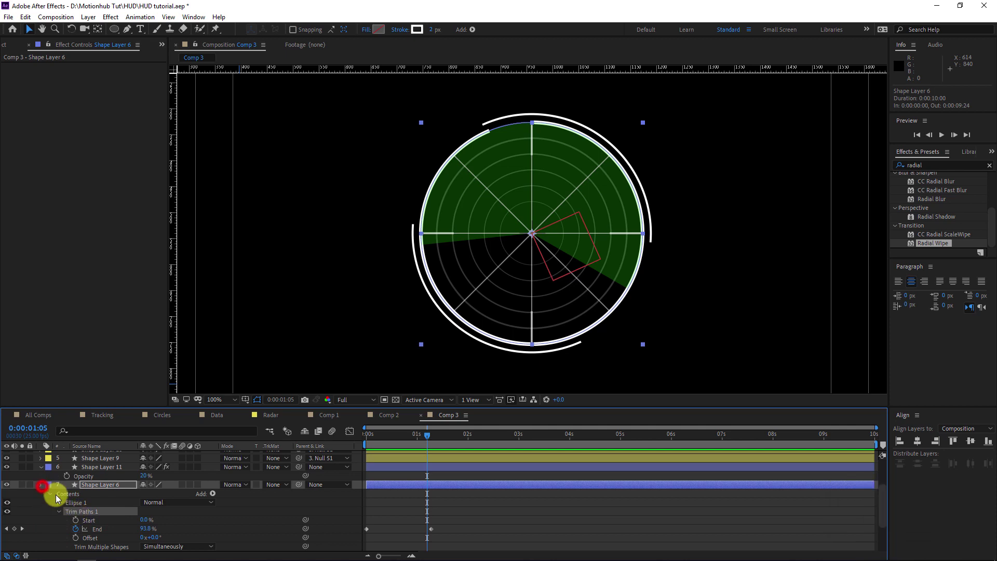
click(42, 484)
click(96, 511)
shift+click(101, 546)
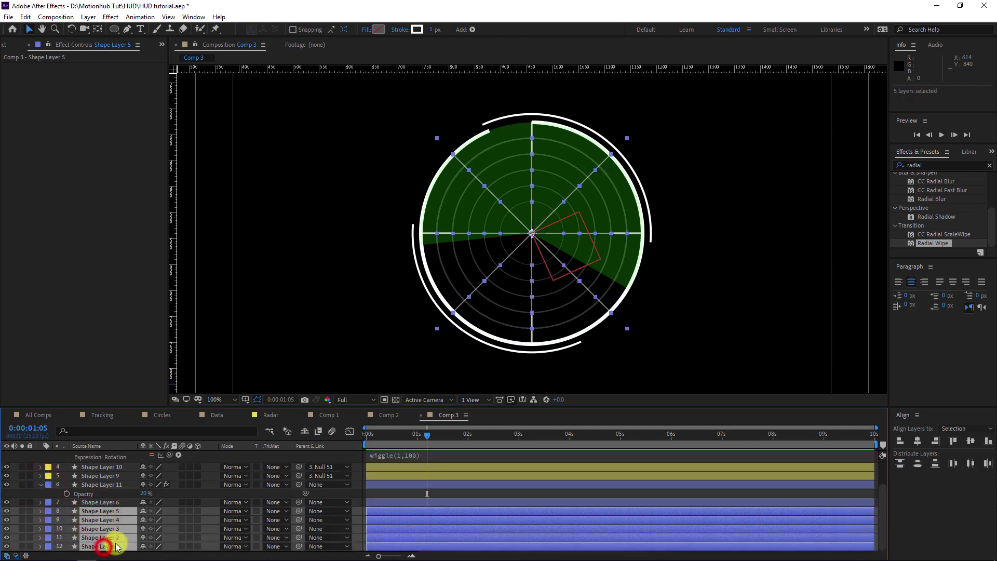
key(ctrl+v)
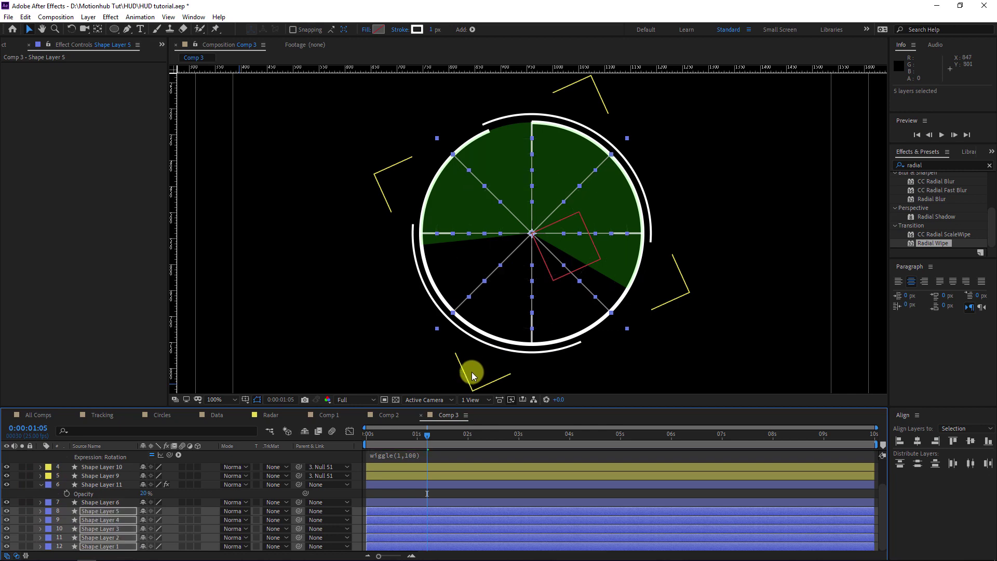
key(space)
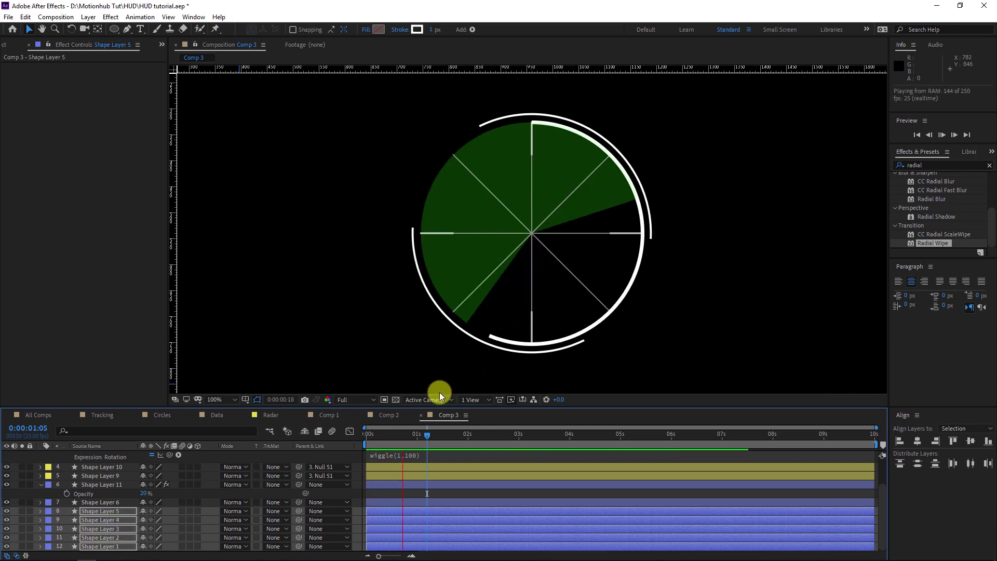
key(space)
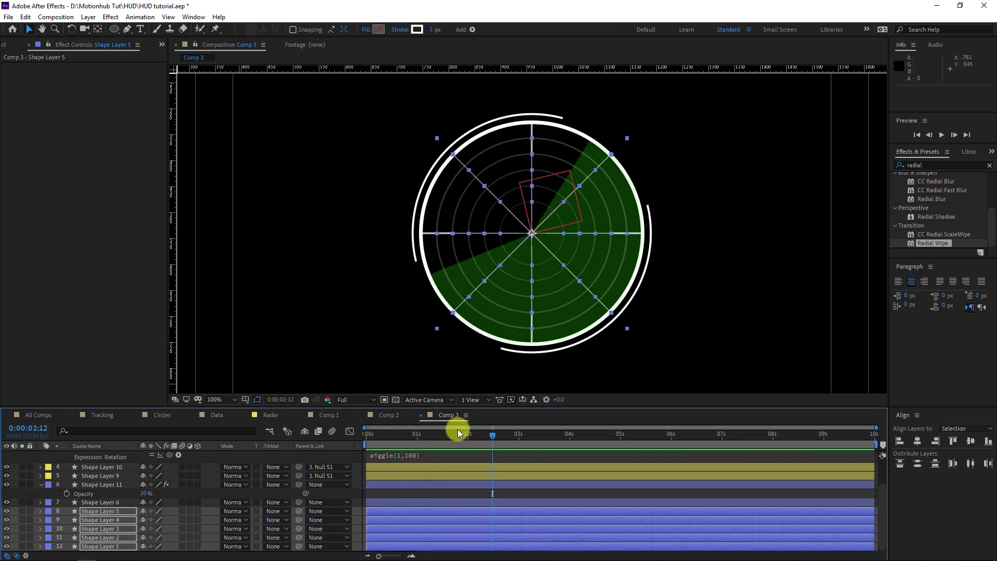
- Reveal the End keyframes of Shape Layers 1 through 5, stagger their starts within the first 10 frames, and preview the animation
key(u)
scroll(409, 492, down, 3)
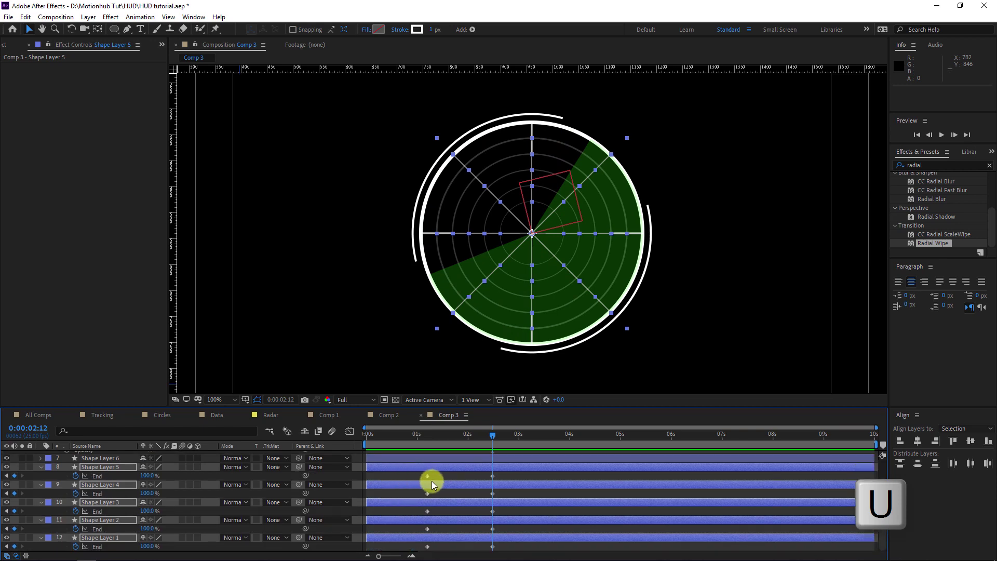
click(508, 491)
drag(425, 495, 378, 493)
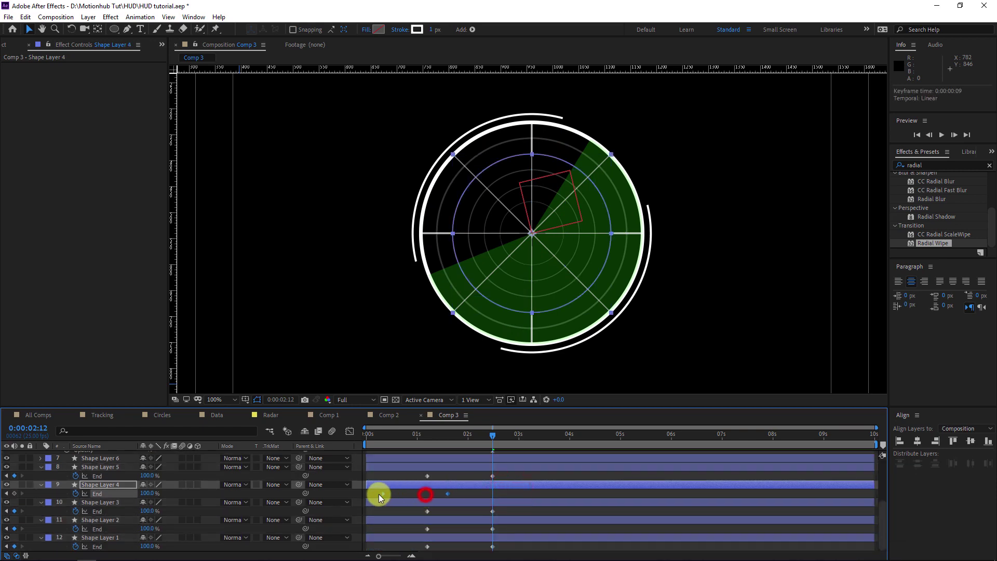
drag(507, 510, 368, 510)
drag(508, 525, 376, 528)
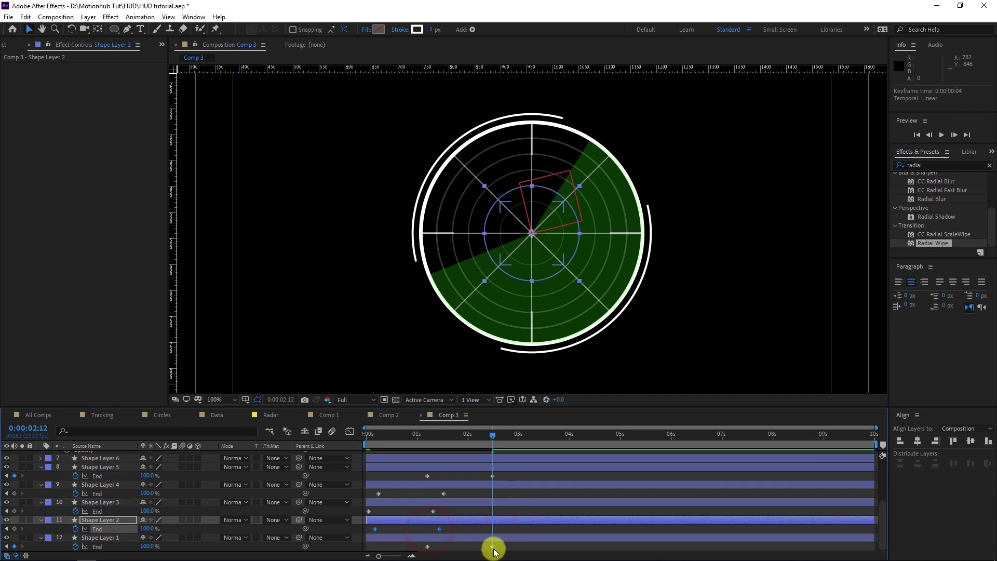
drag(509, 544, 369, 547)
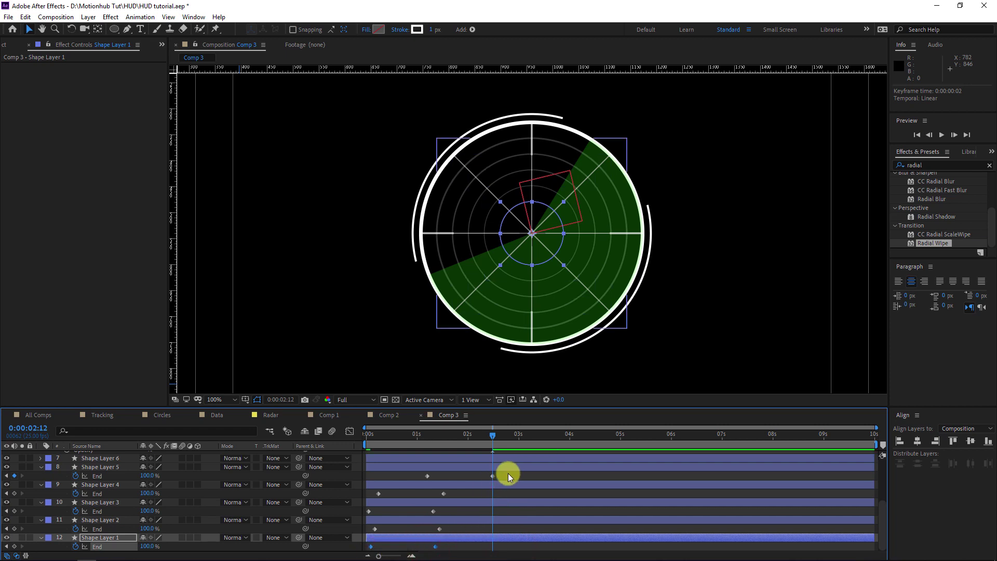
drag(507, 475, 382, 478)
key(space)
drag(488, 433, 453, 437)
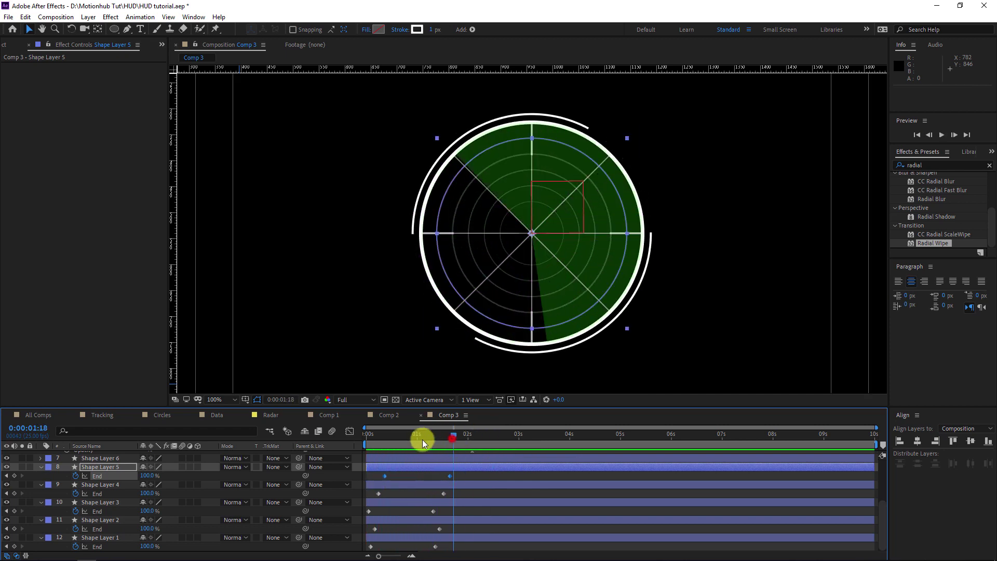
- Paste the animated Trim Paths onto Shape Layers 7 and 8 at 0:00:00:00 and preview the result
key(Home)
click(585, 126)
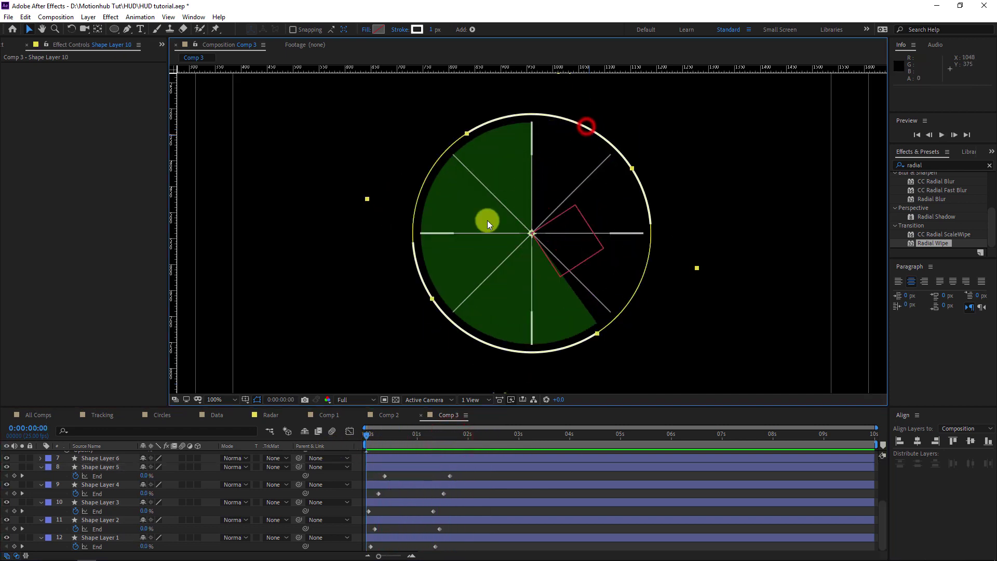
scroll(111, 491, up, 3)
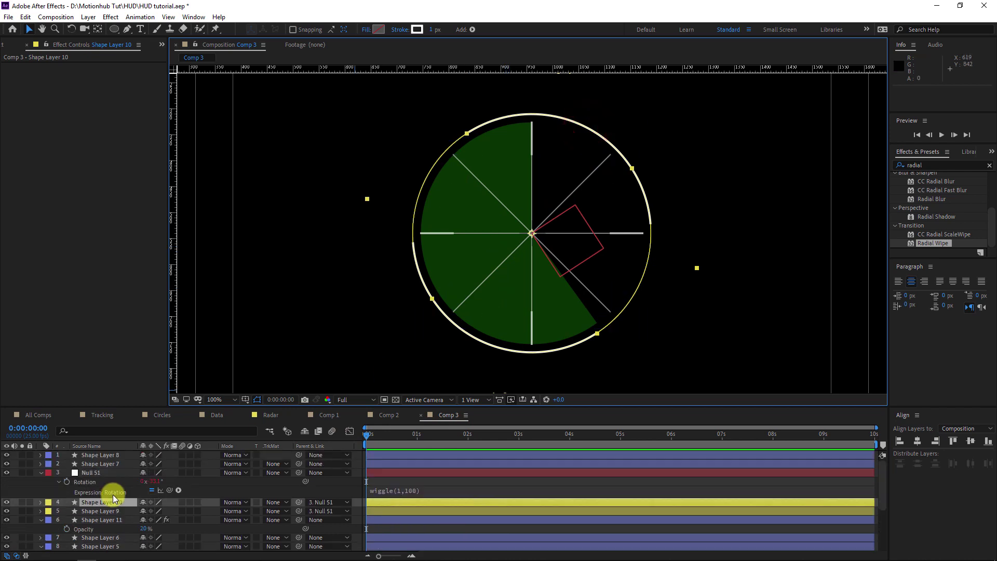
click(113, 464)
key(ctrl+v)
ctrl+click(111, 456)
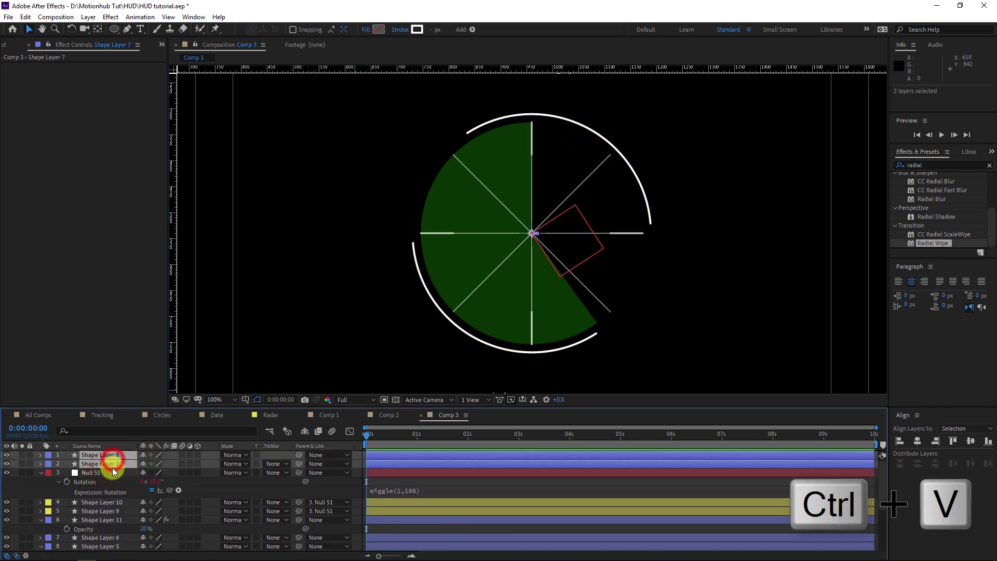
key(space)
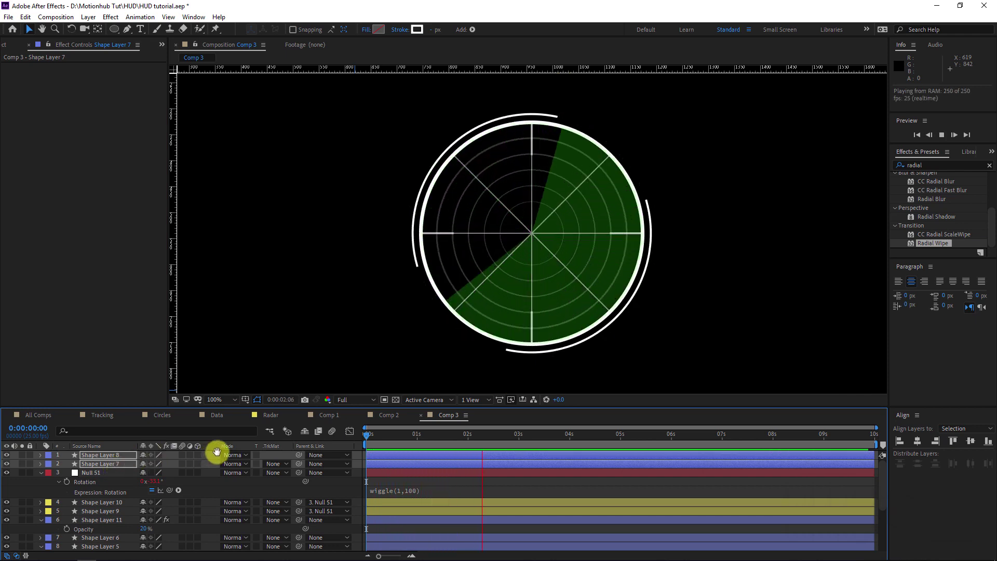
- Delay Shape Layers 7 and 8 to about 0:00:00:21 and keyframe Shape Layer 11's Opacity from 0% at 0:00:00:00 to 20% at about 0:00:01:04
key(space)
key(space)
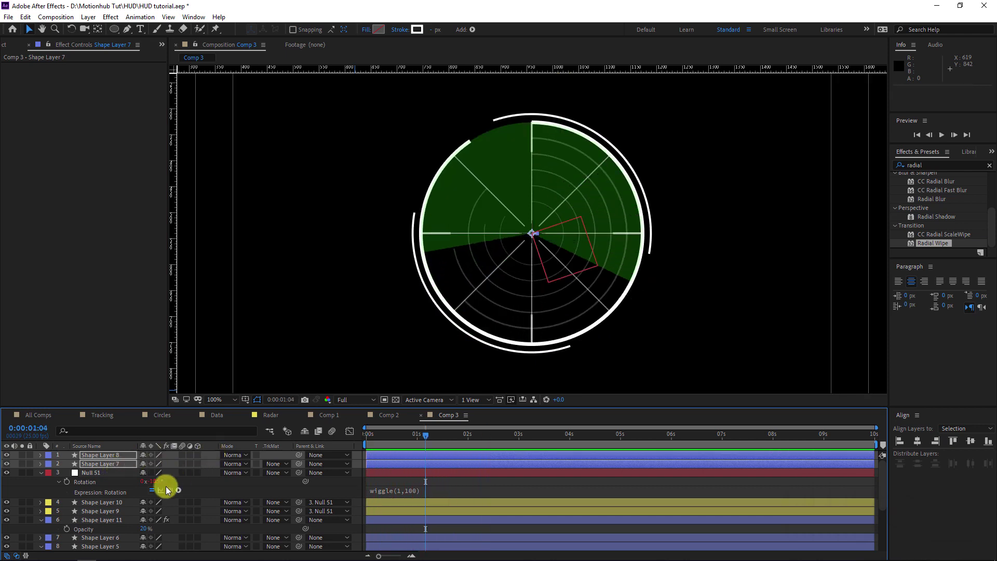
key(u)
drag(447, 462, 398, 481)
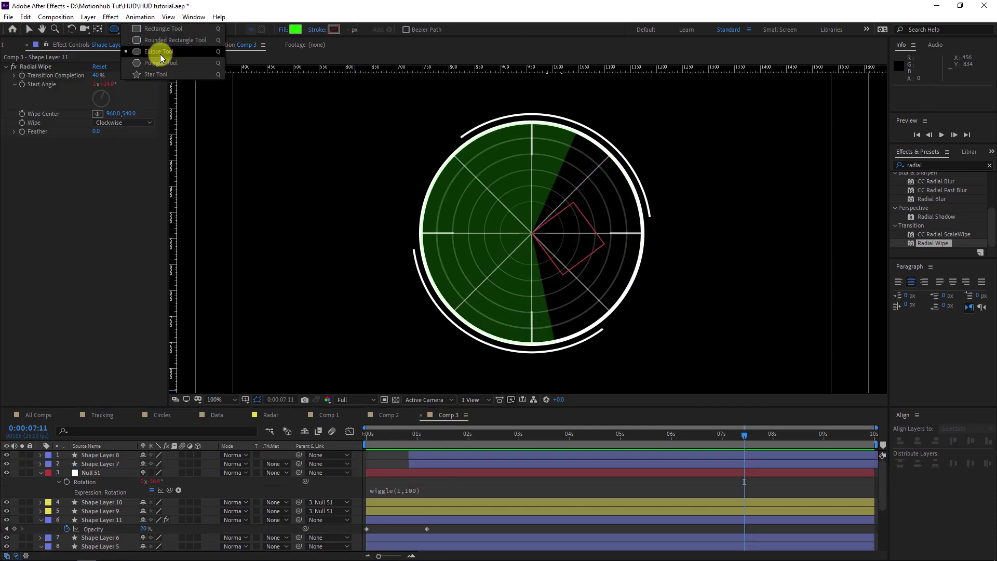
- Draw a small circle about 26 px wide outside the radar's upper-left edge on a new shape layer and fill it with FF0000 red
click(172, 52)
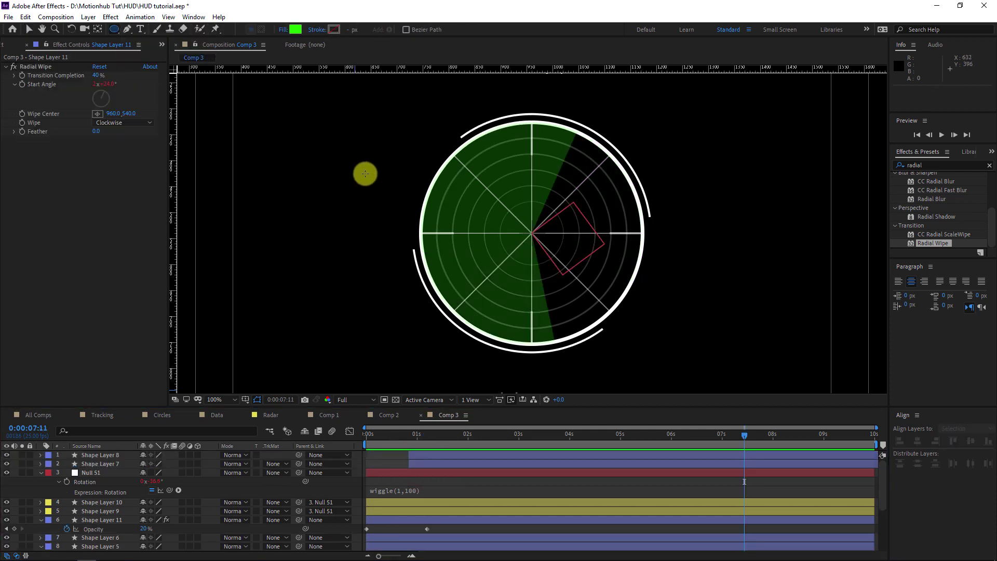
drag(303, 141, 315, 155)
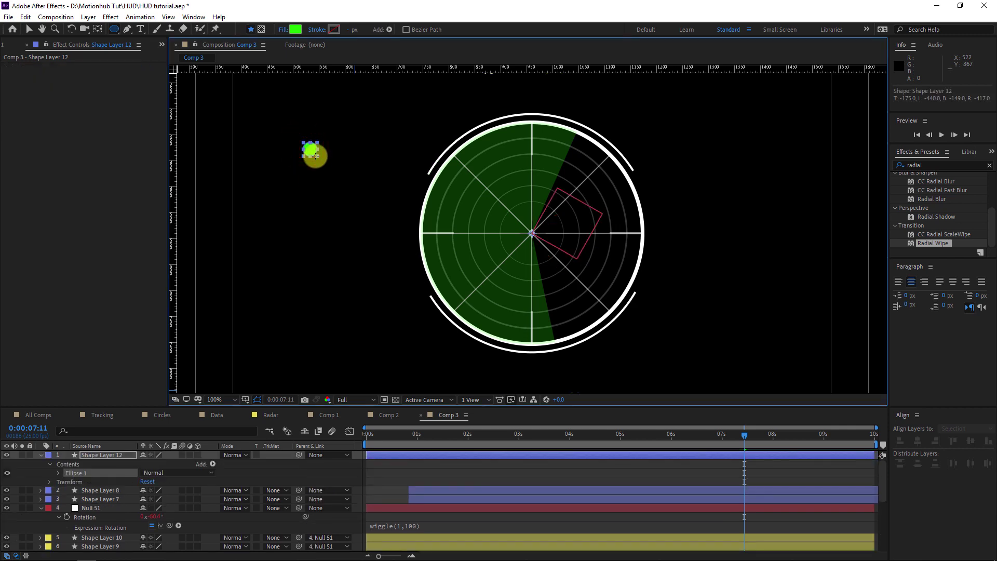
click(295, 29)
click(479, 397)
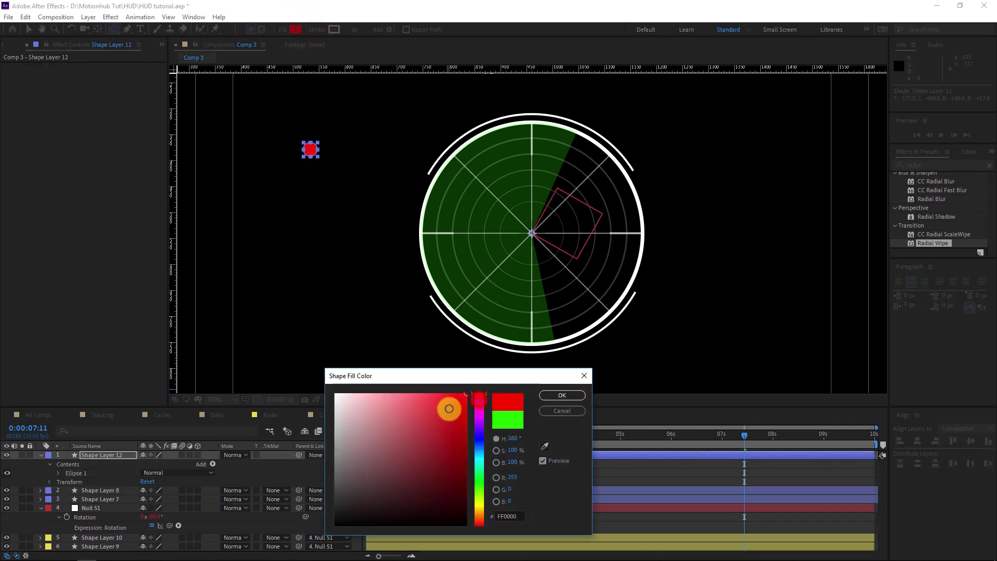
click(562, 395)
- Duplicate the ellipse group in Shape Layer 12 and set the copy's path size to 47 by 47
click(57, 490)
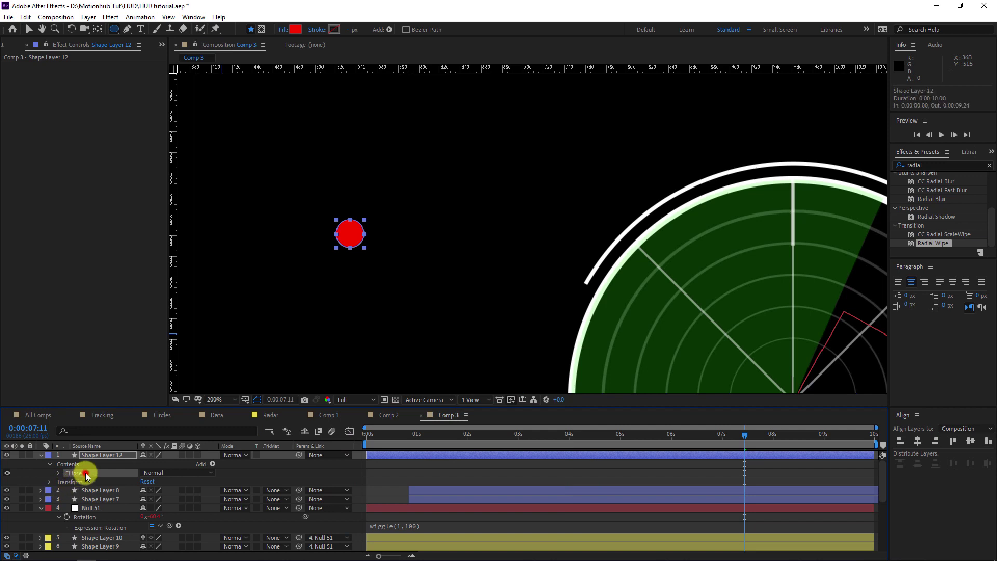
key(ctrl+d)
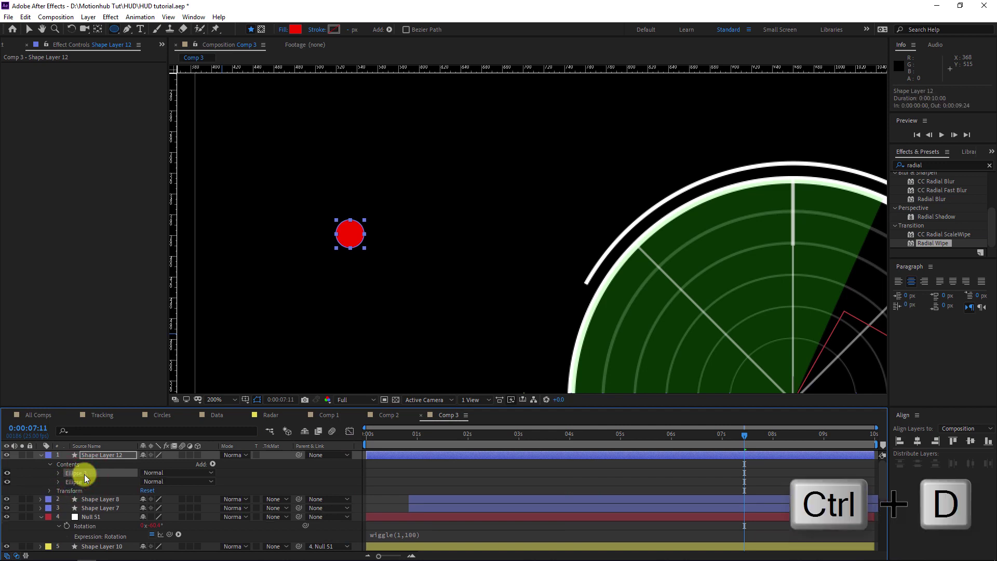
click(58, 472)
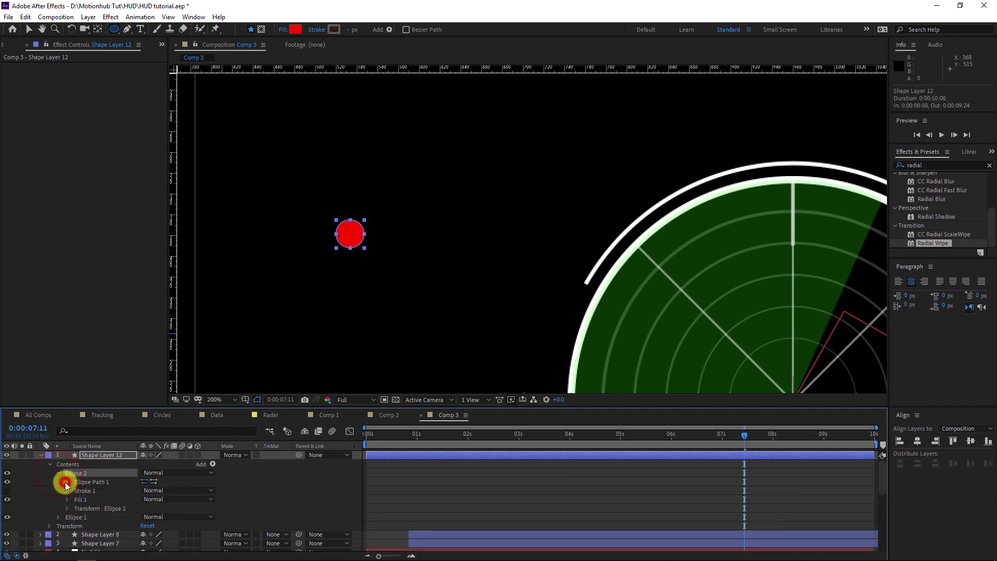
click(67, 482)
drag(166, 492, 174, 490)
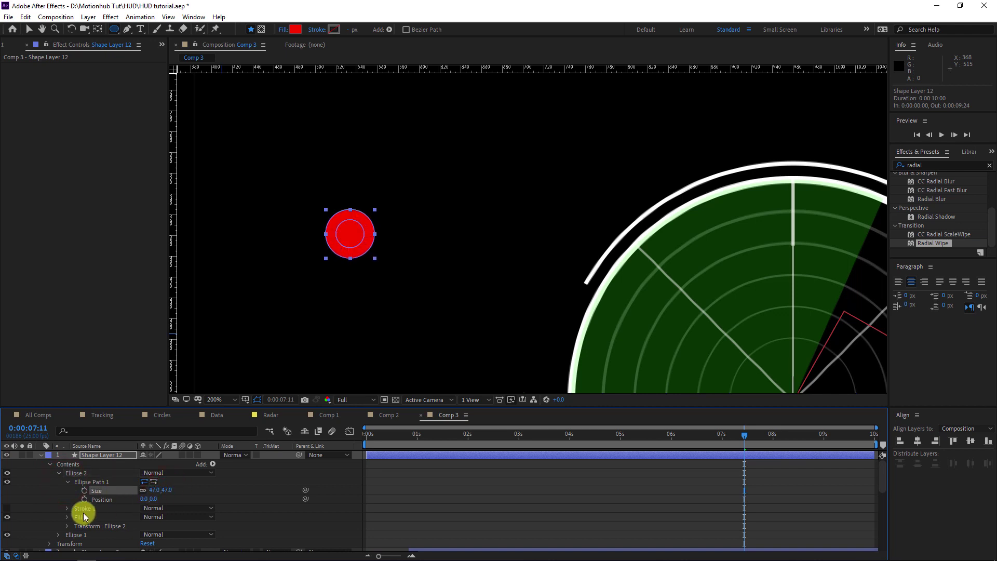
- Hide the fill of Ellipse 2, show its stroke, and set the Stroke Width to 5
click(7, 517)
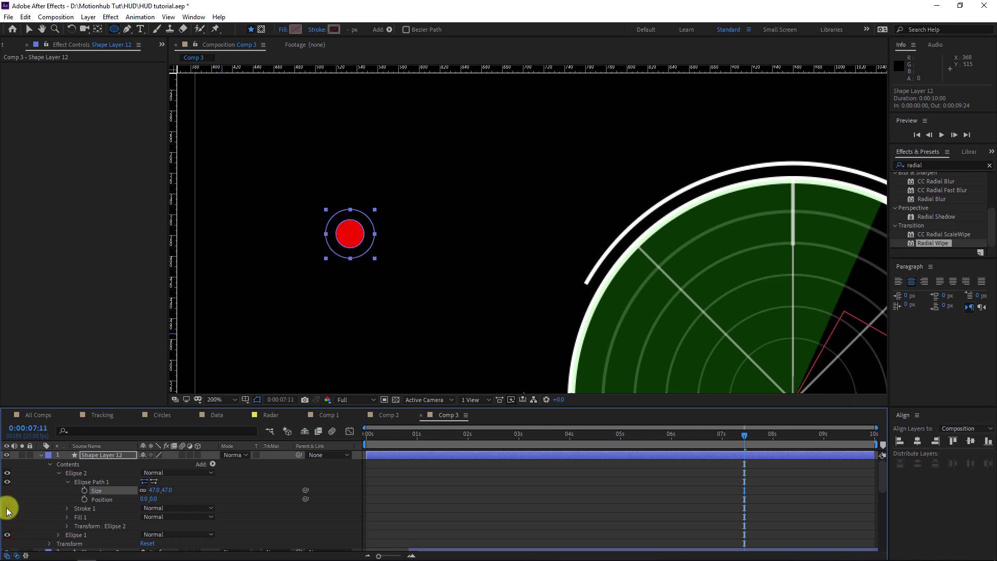
click(7, 508)
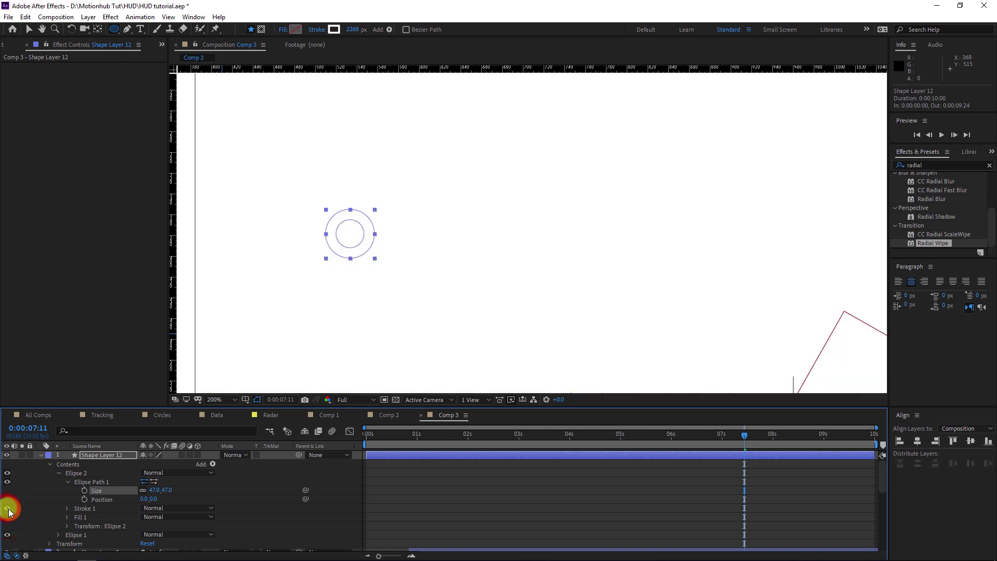
click(67, 509)
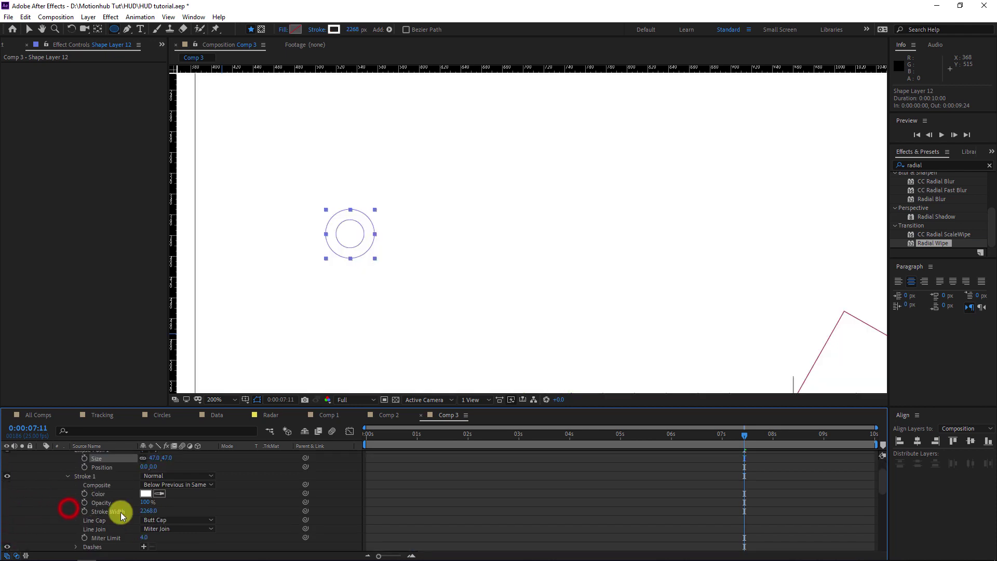
click(162, 506)
text(2)
key(Return)
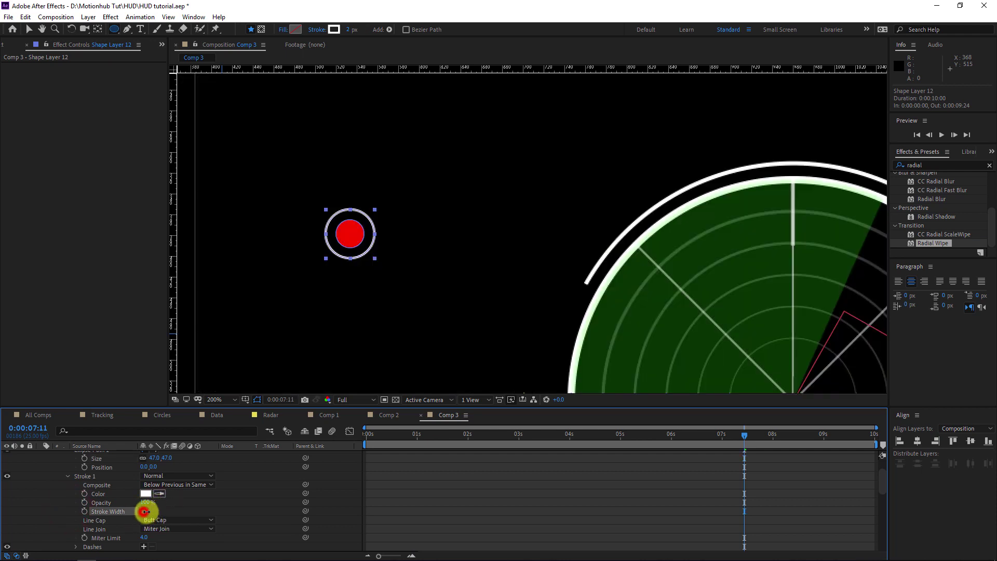
drag(145, 512, 147, 512)
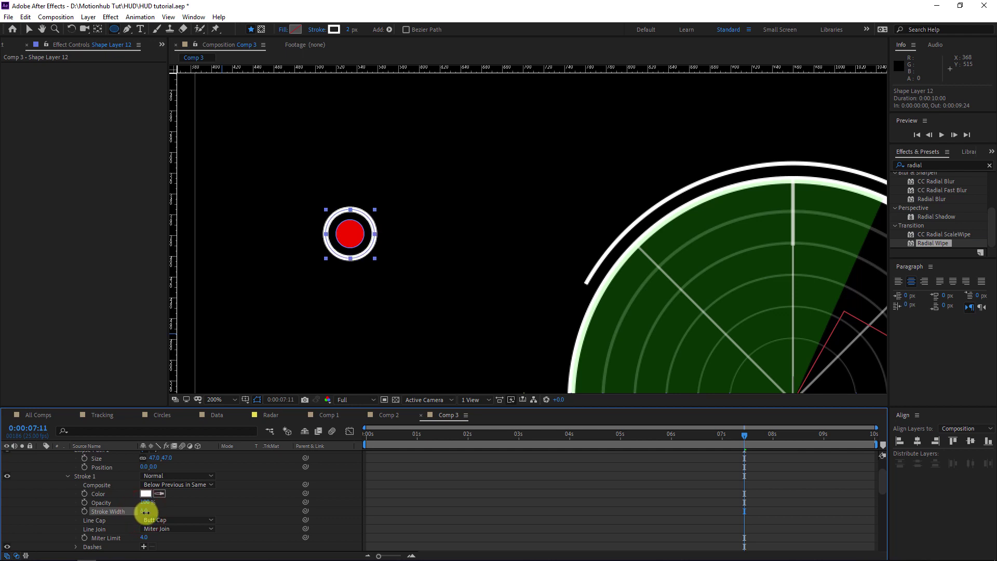
- Change the stroke color of Ellipse 2 to red
click(147, 493)
drag(450, 420, 466, 394)
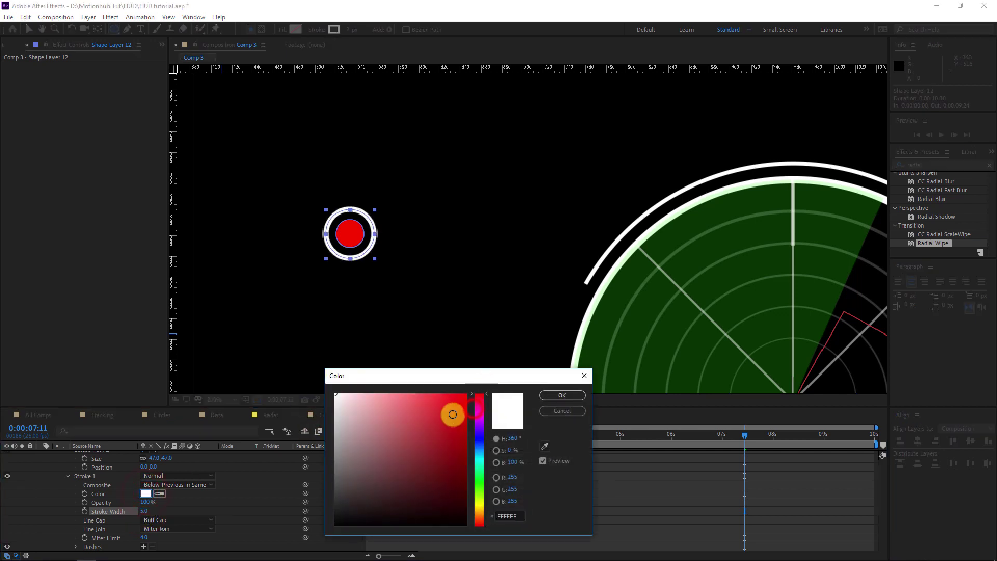
click(561, 395)
click(54, 490)
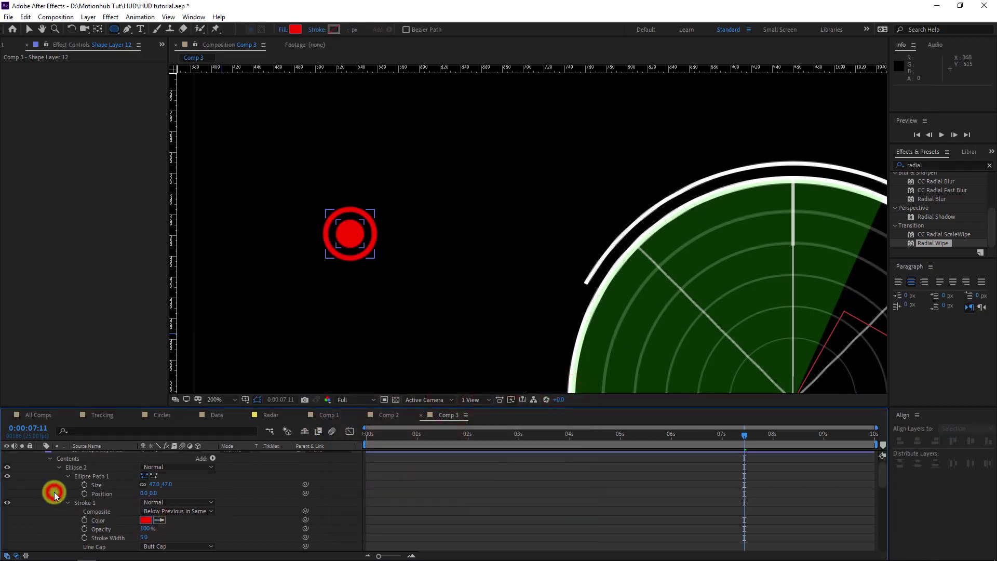
scroll(96, 458, up, 3)
- Collapse Shape Layer 12 and set an Opacity keyframe of 0% on it at 0:00:00:00
click(96, 456)
key(comma)
key(comma)
key(period)
key(period)
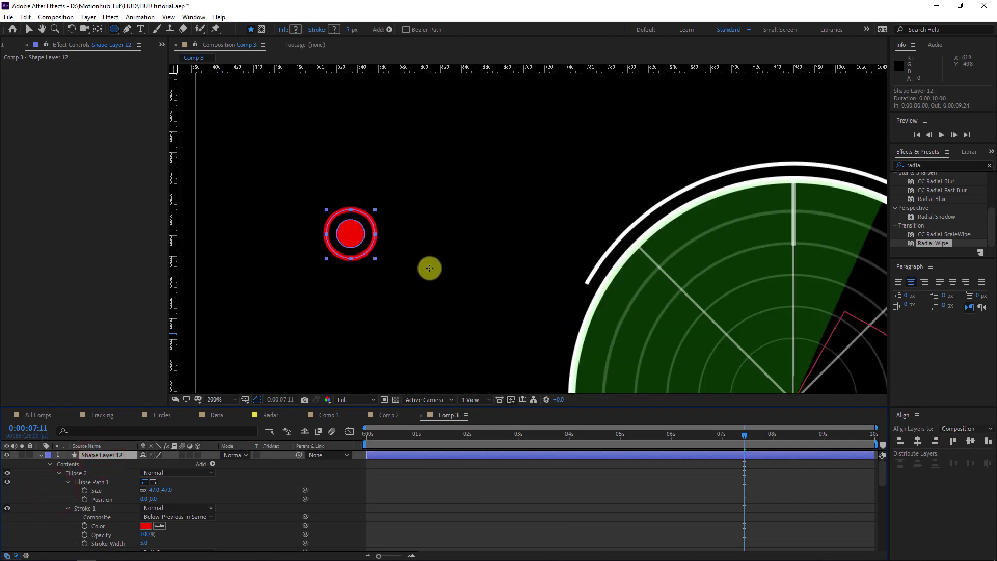
click(41, 455)
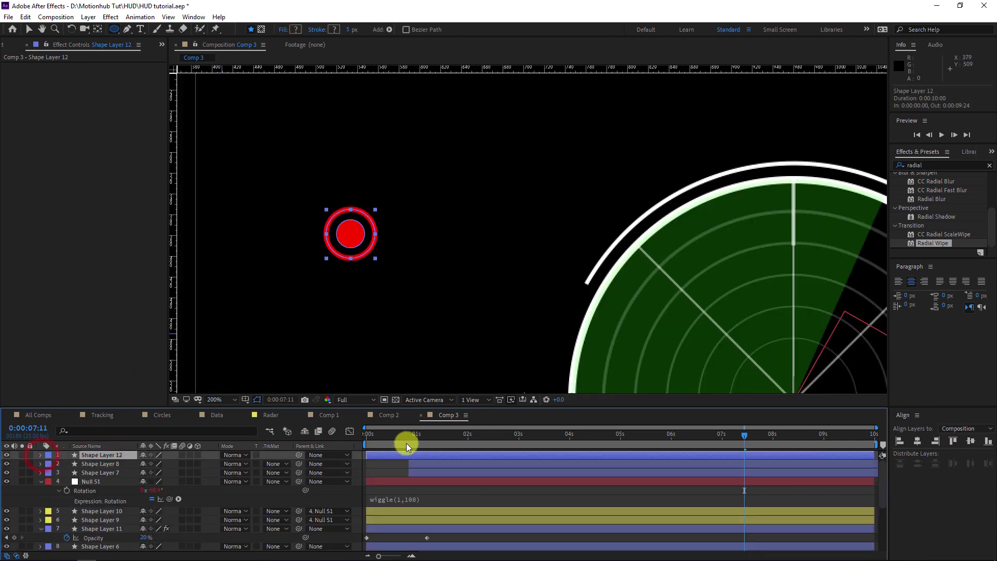
drag(410, 436, 326, 442)
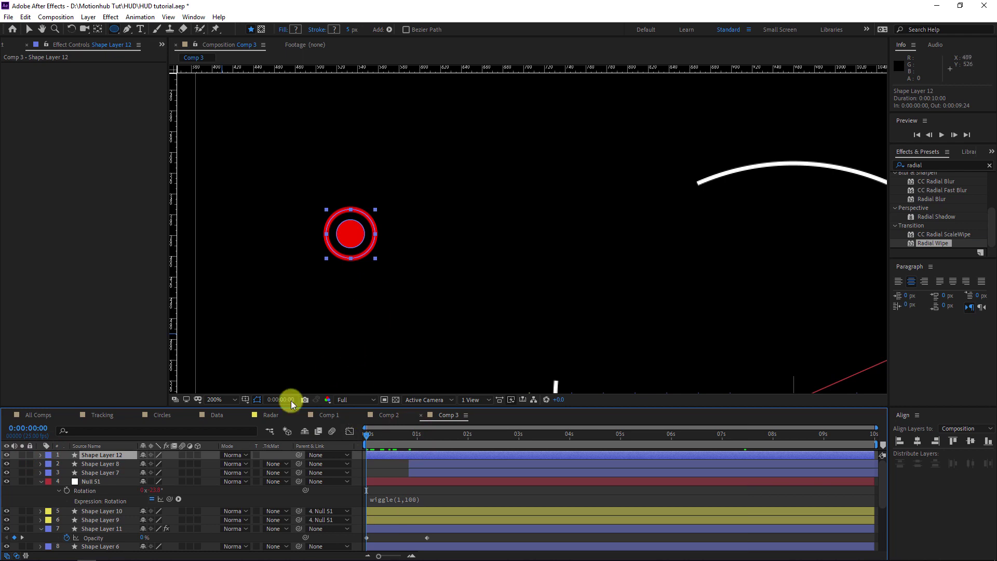
click(369, 435)
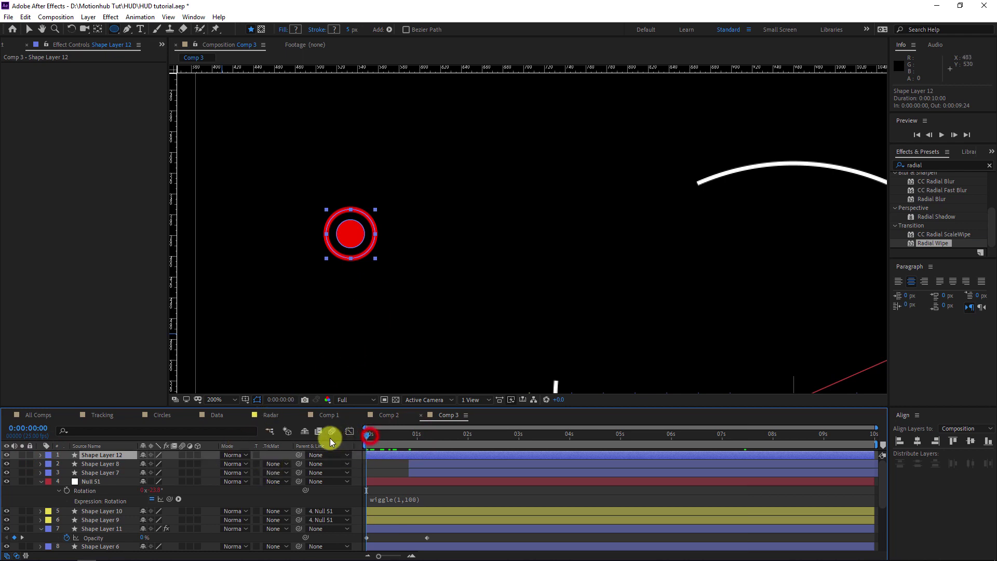
key(t)
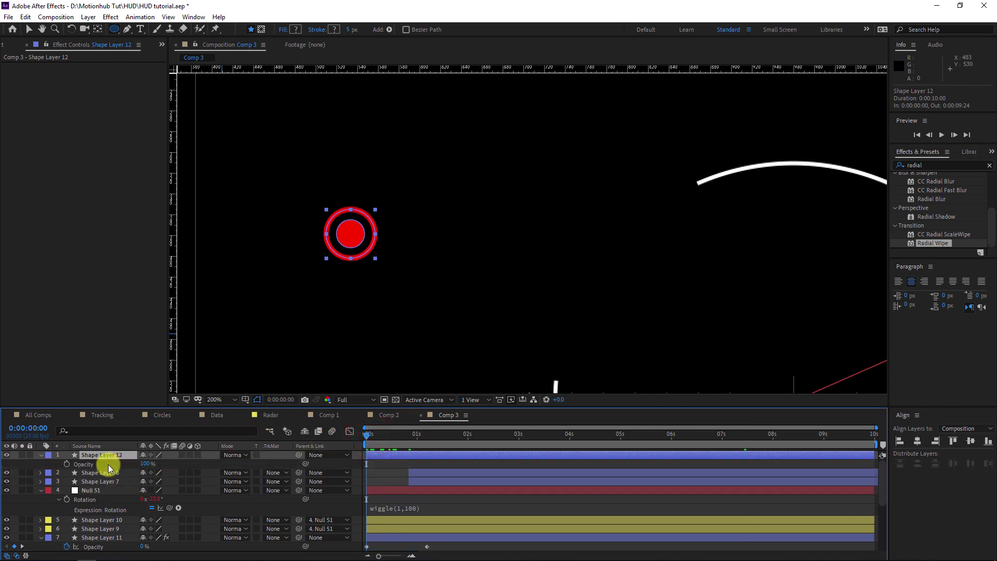
click(66, 464)
drag(145, 463, 132, 466)
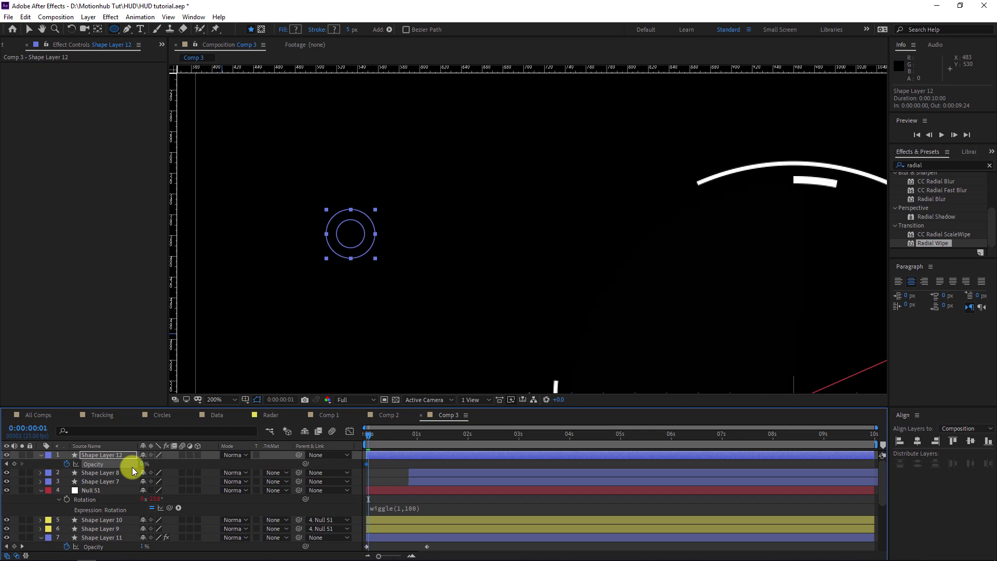
- Keyframe Shape Layer 12's Opacity to 100% at frame 1, 0% at frame 2, and 100% at frame 3
key(Page_Down)
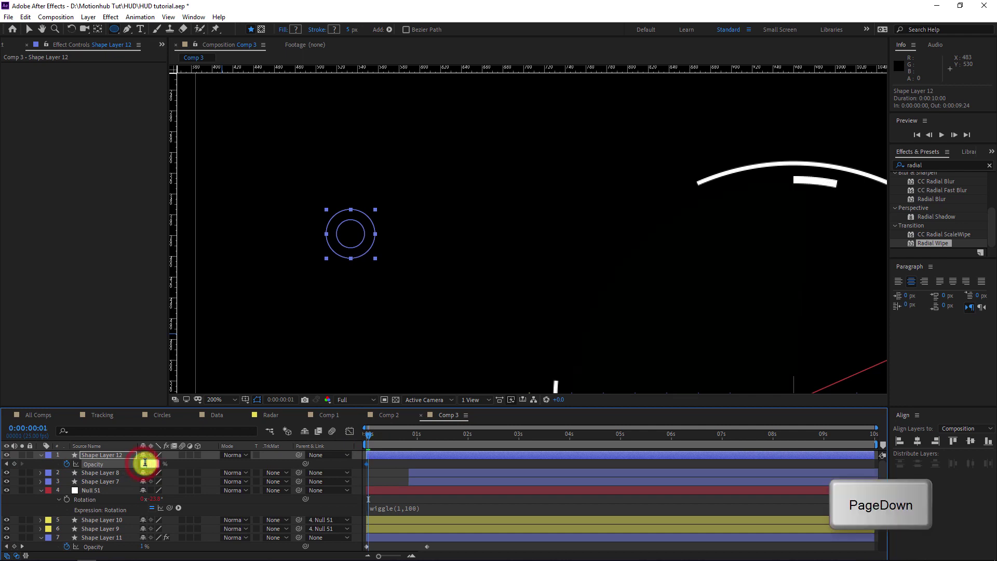
key(Return)
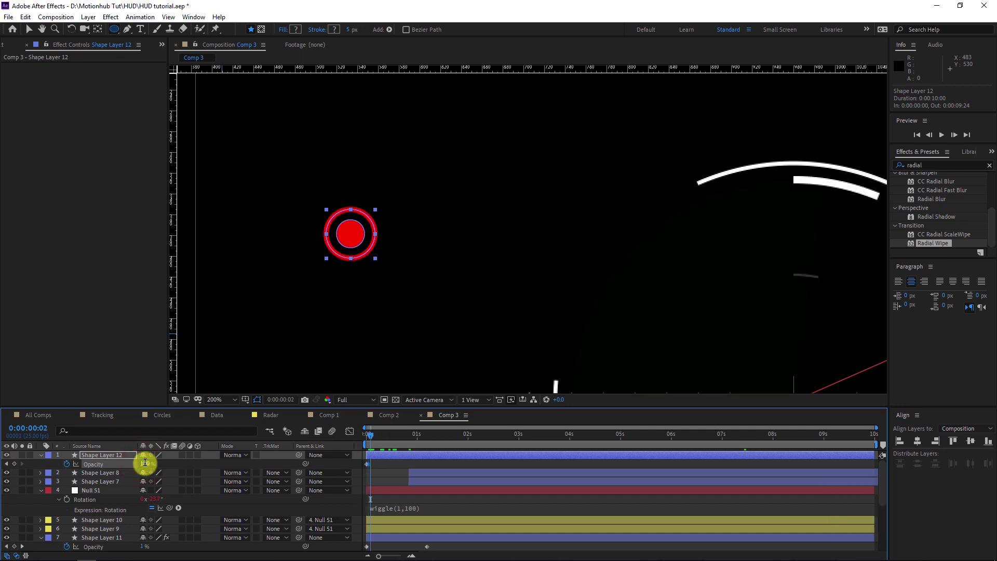
text(0)
key(Return)
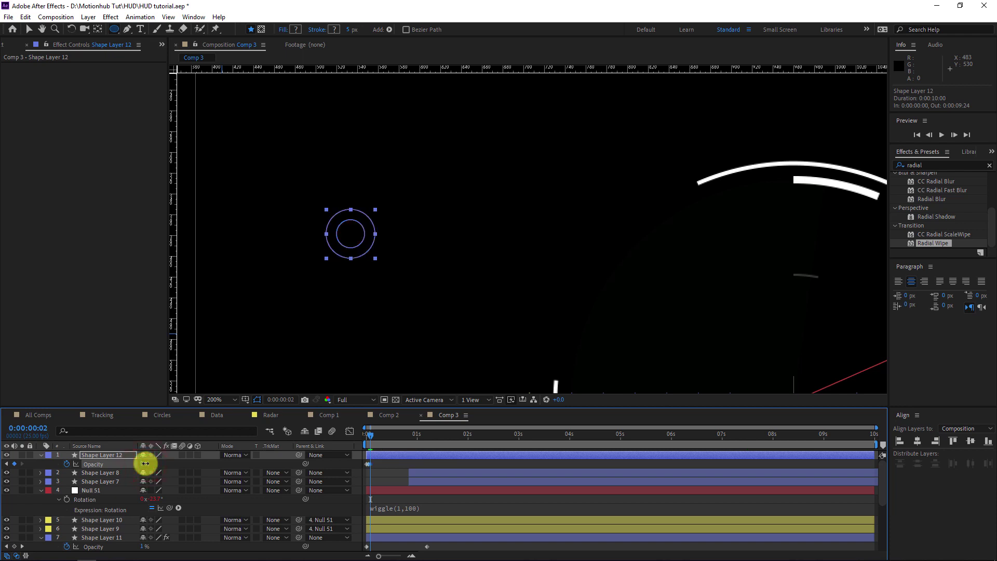
click(145, 463)
text(100)
key(Return)
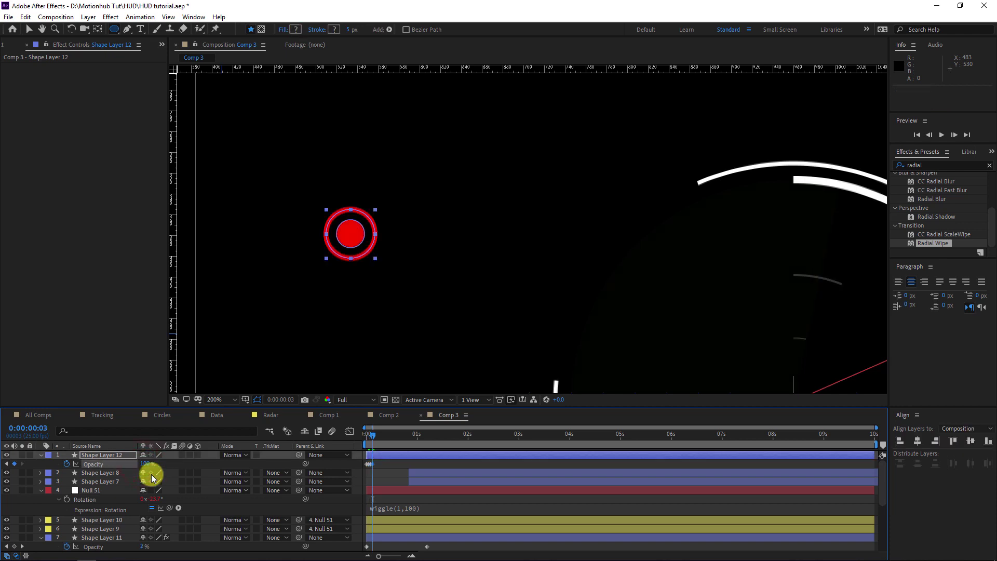
- Stretch Shape Layer 12's Opacity keyframes proportionally so the last one sits at about 0:00:00:24, and preview the blinking
key(space)
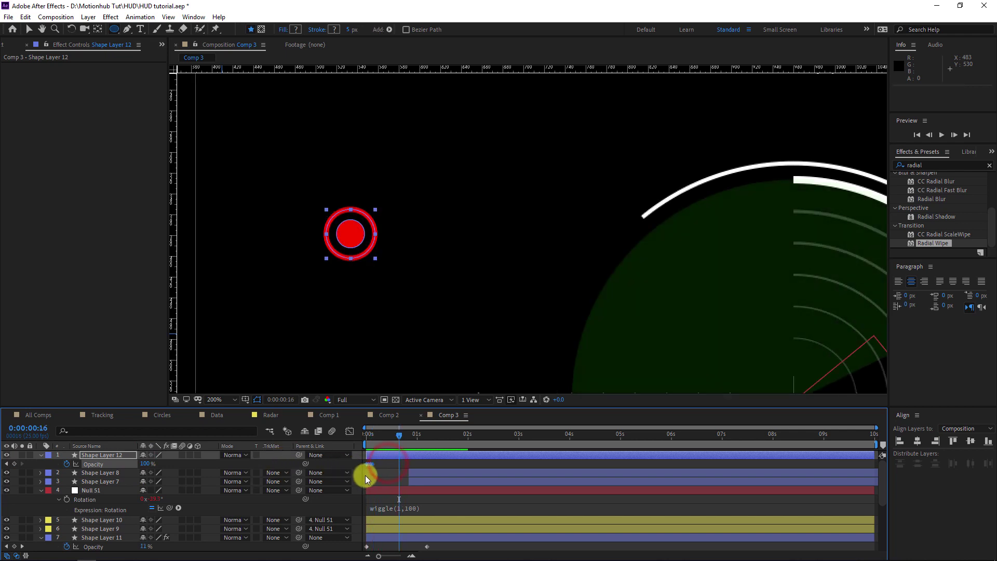
key(equal)
drag(451, 554, 437, 554)
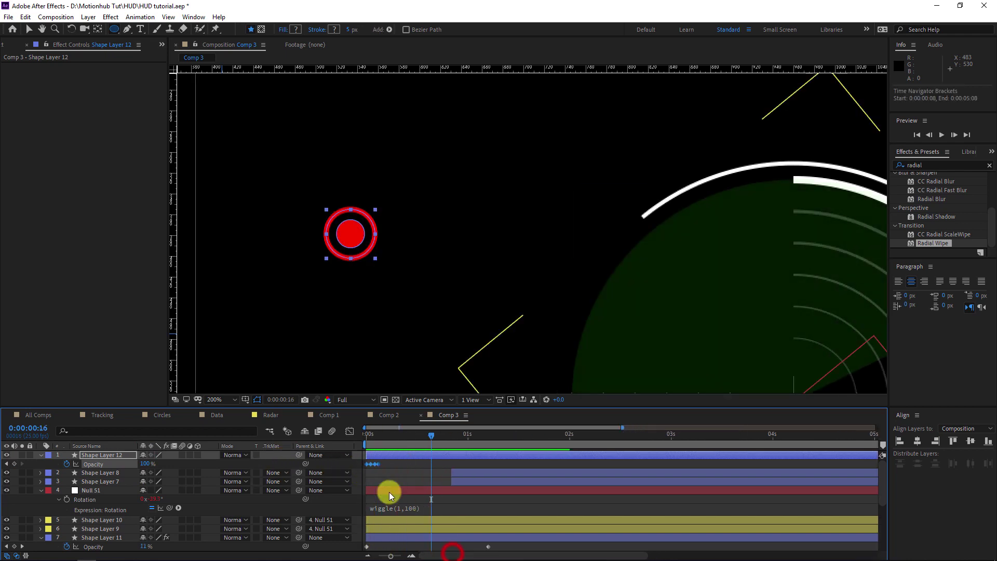
drag(378, 464, 381, 464)
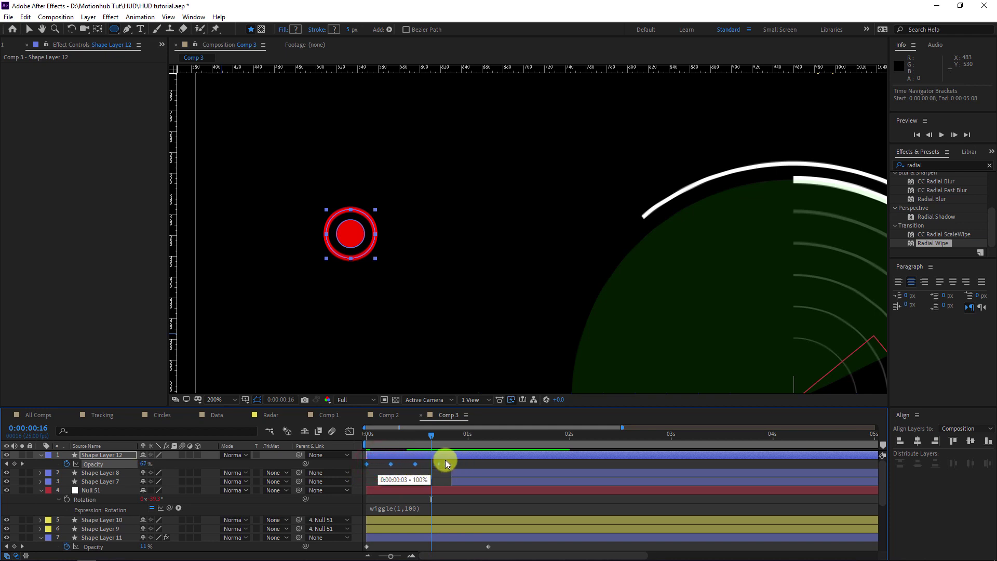
key(space)
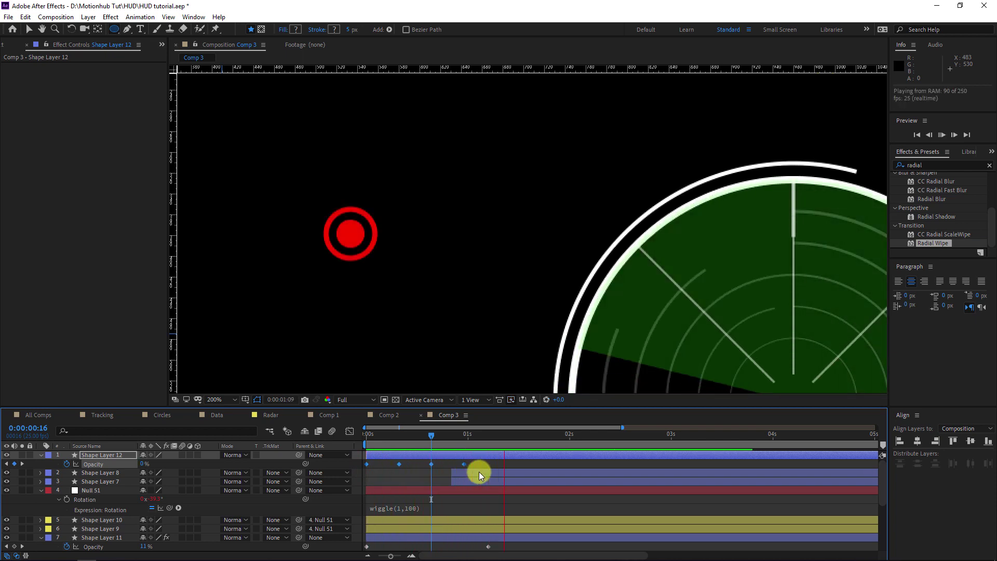
key(space)
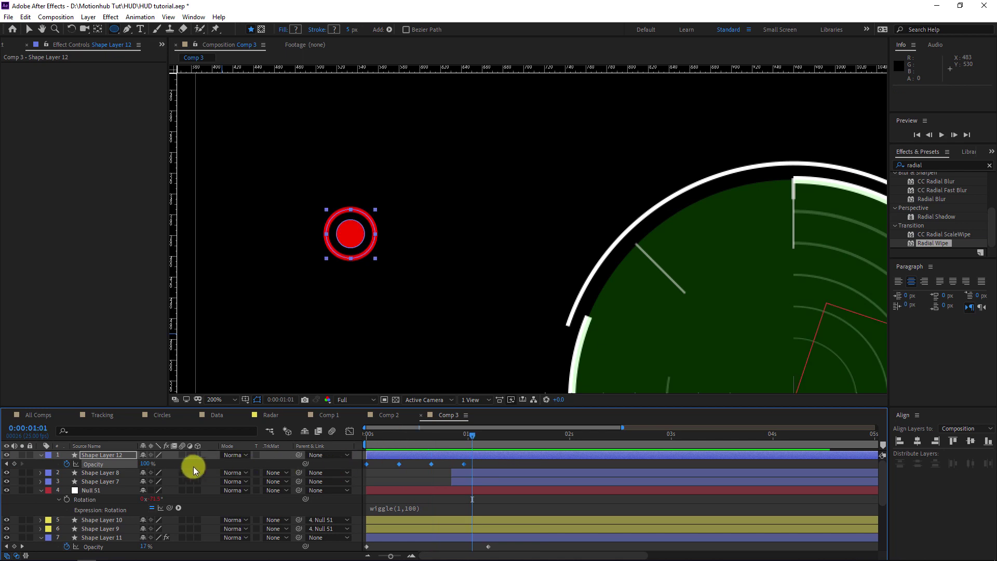
- Add the expression loopOut(type = "cycle", numKeyframes = 0) to Shape Layer 12's Opacity and preview the repeating blink
key(alt)
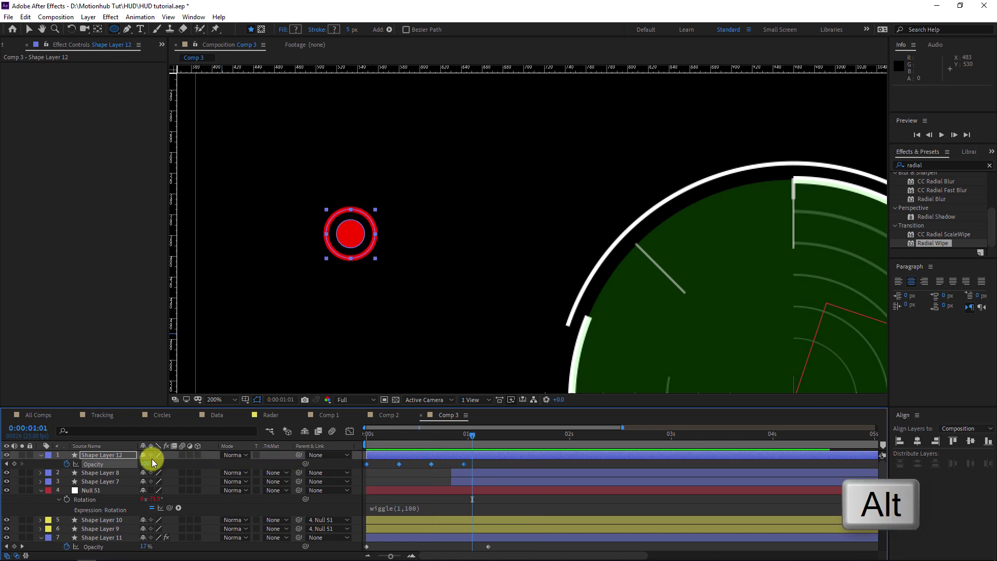
alt+click(67, 463)
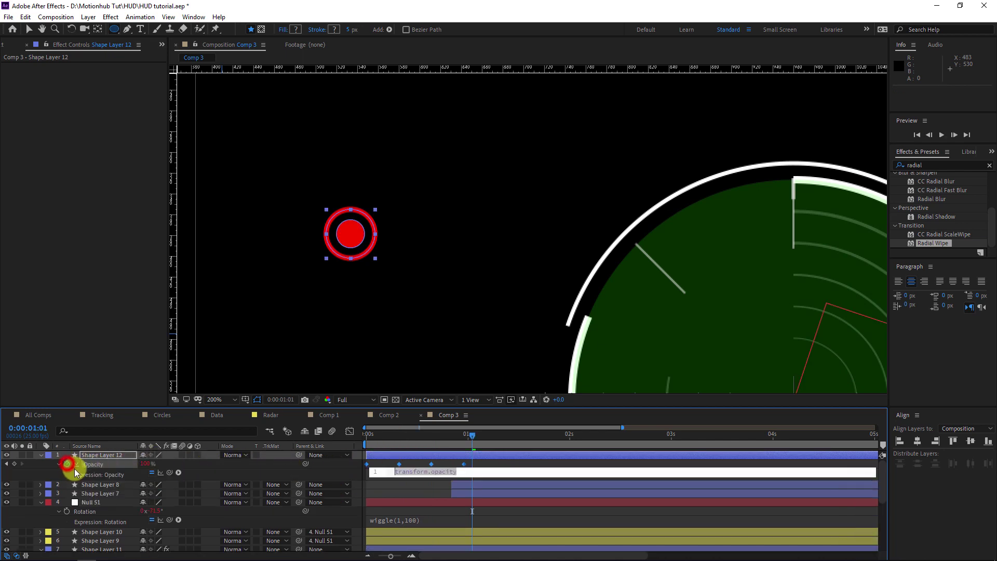
click(178, 473)
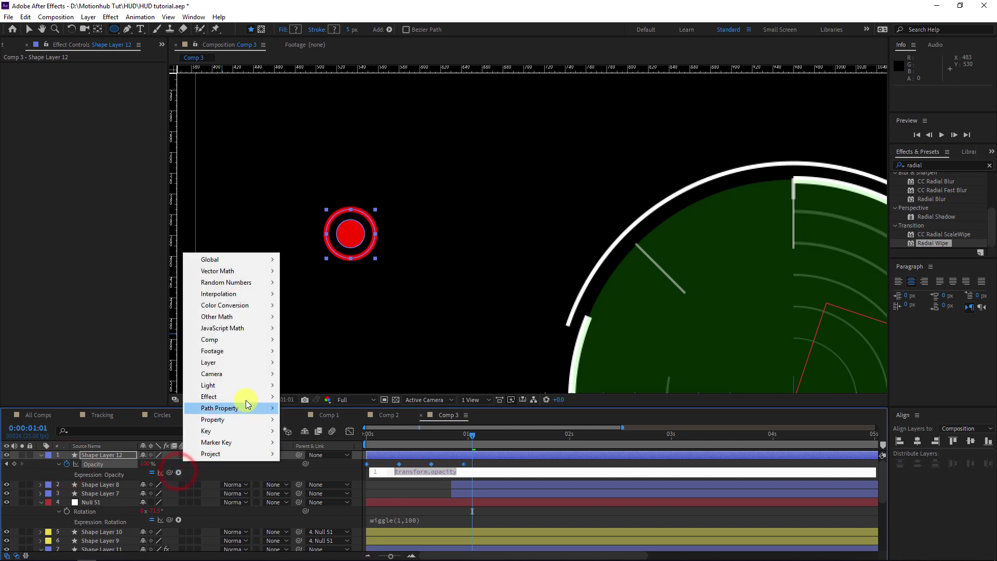
mouse_move(247, 398)
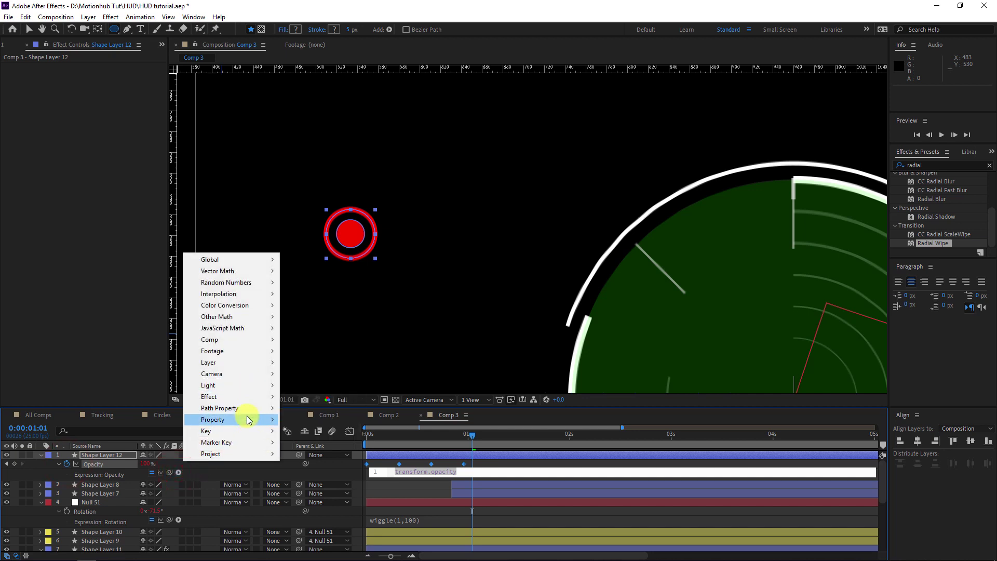
mouse_move(247, 418)
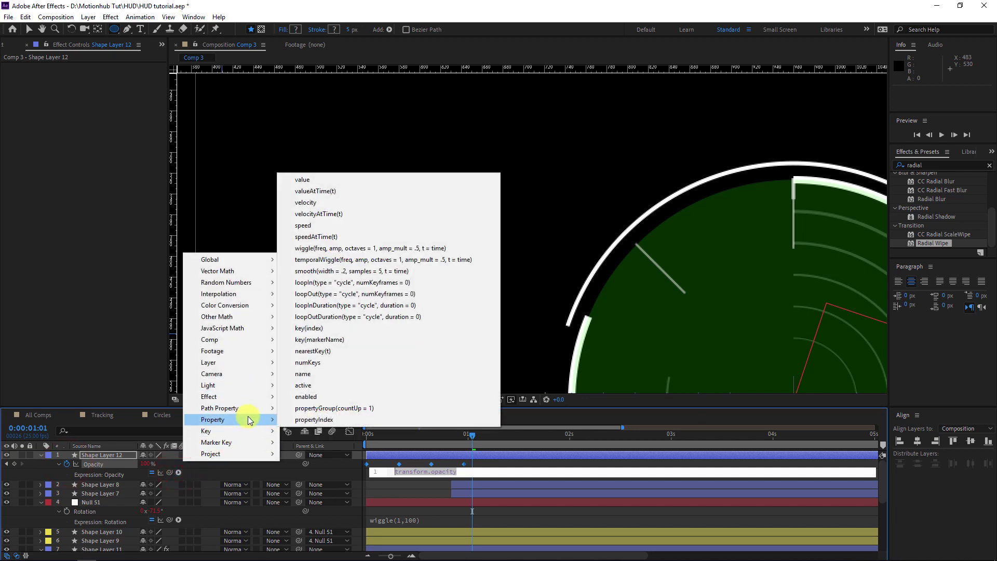
click(364, 294)
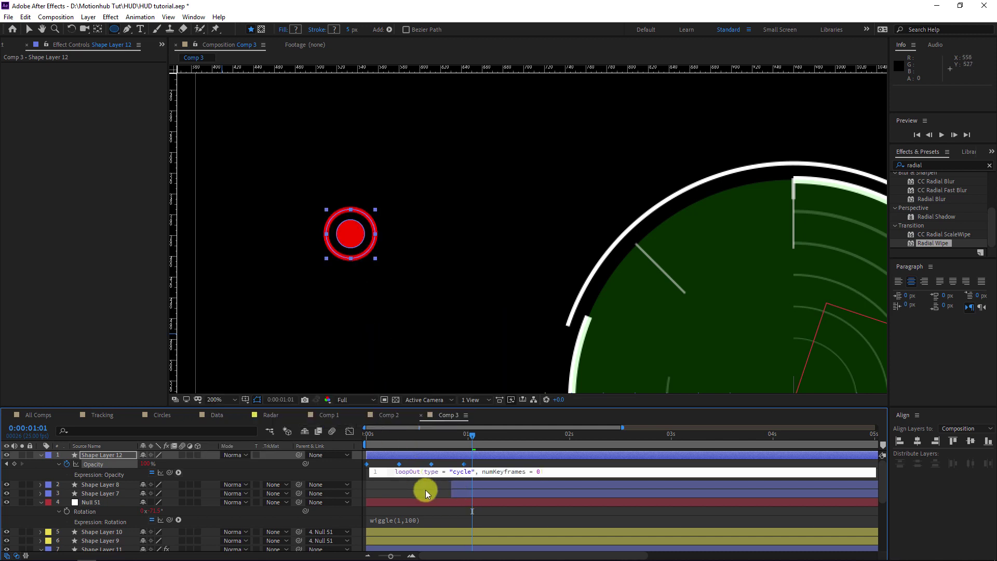
key(KP_Enter)
key(space)
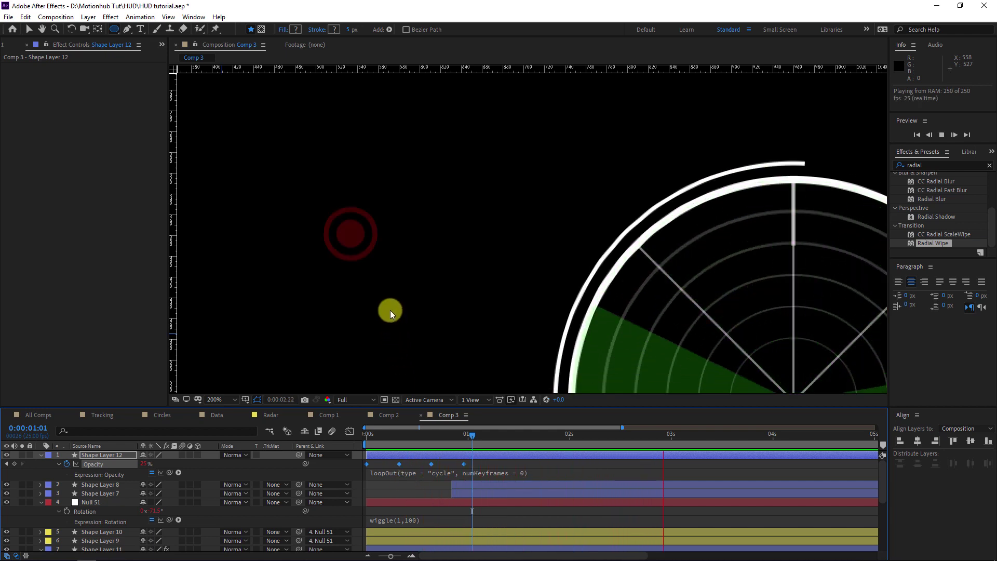
key(space)
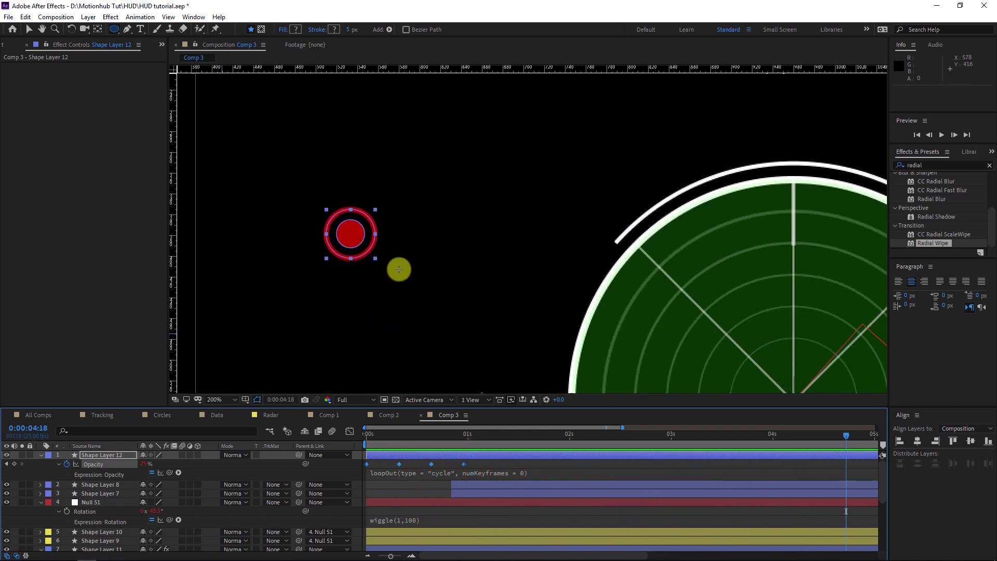
- Move the red target marker inside the radar circle, into its upper-right sector near the diagonal line
key(comma)
key(comma)
click(30, 29)
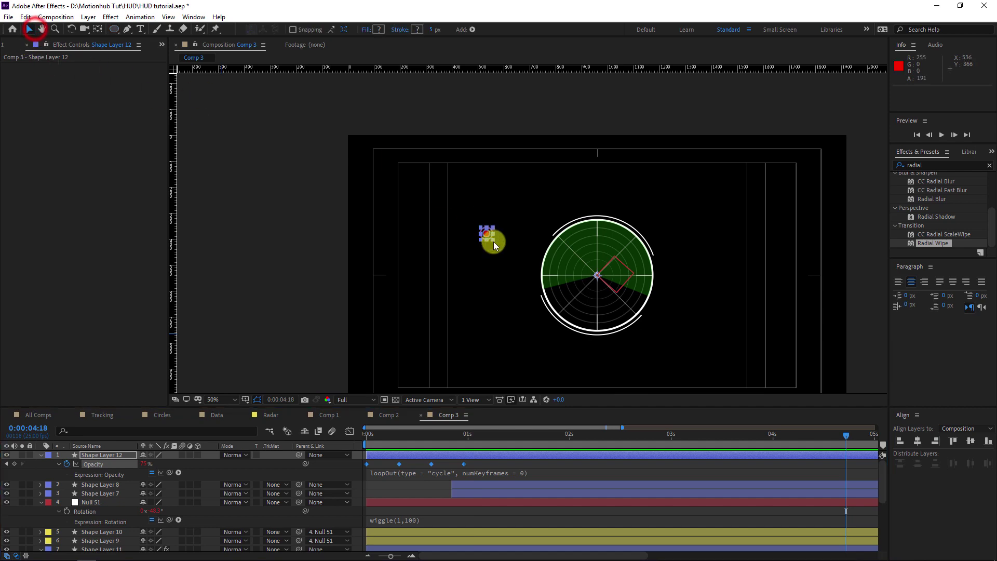
key(period)
key(period)
key(period)
key(period)
drag(353, 234, 497, 184)
key(h)
drag(574, 186, 583, 182)
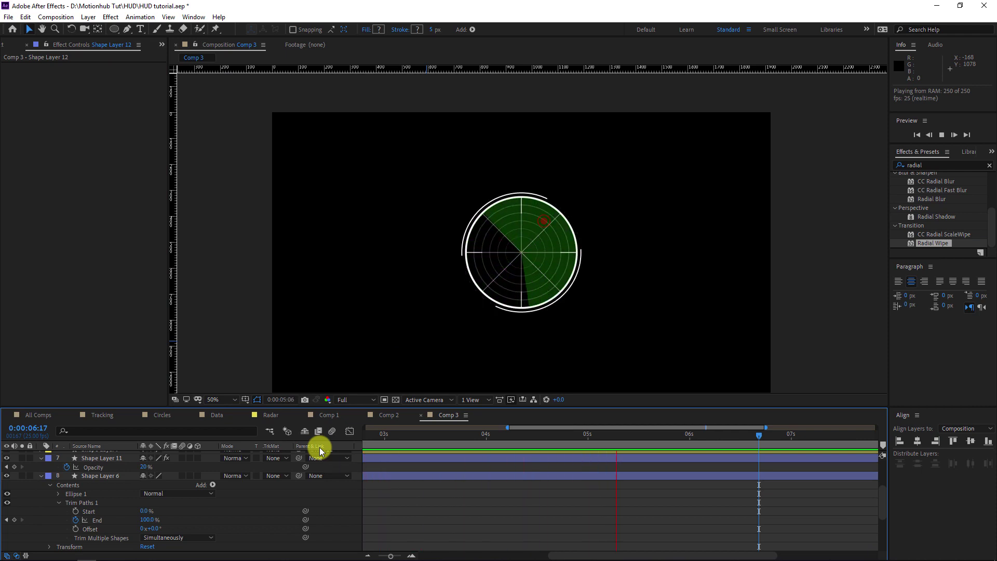
- Create a new composition with the HDTV 1080 25 preset and 10-second duration, and hide its Title/Action Safe guides
click(67, 211)
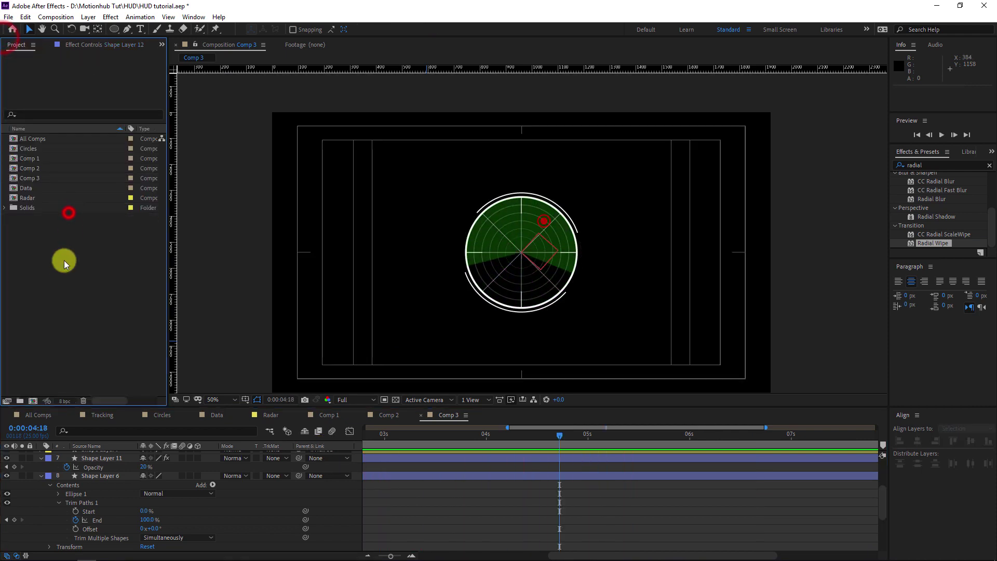
click(61, 265)
right_click(71, 265)
click(169, 263)
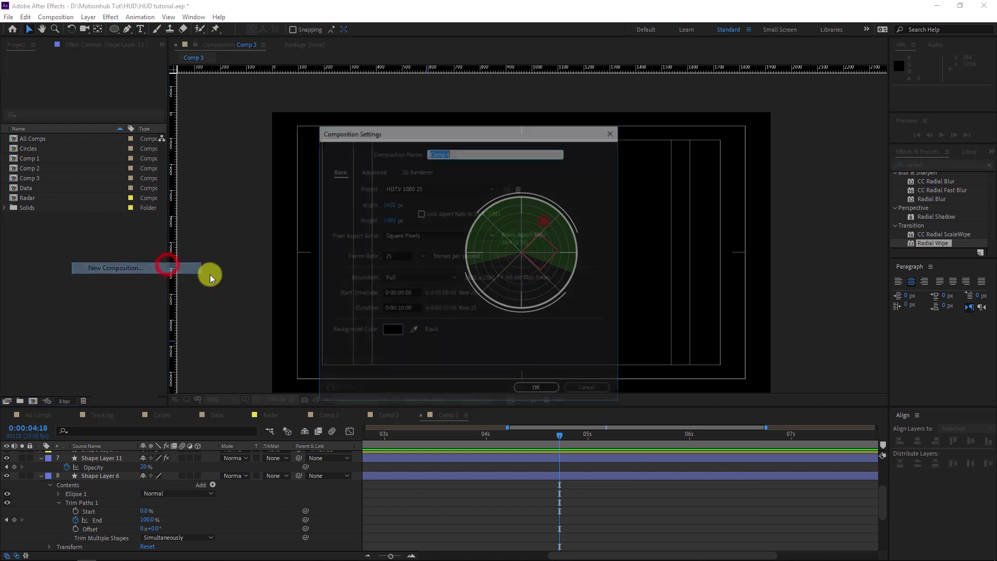
click(540, 390)
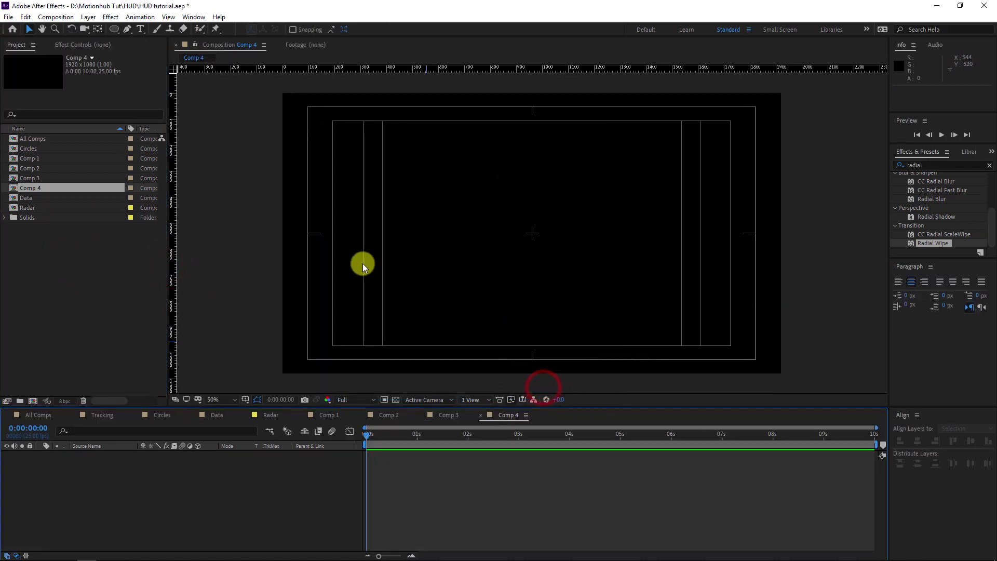
click(256, 400)
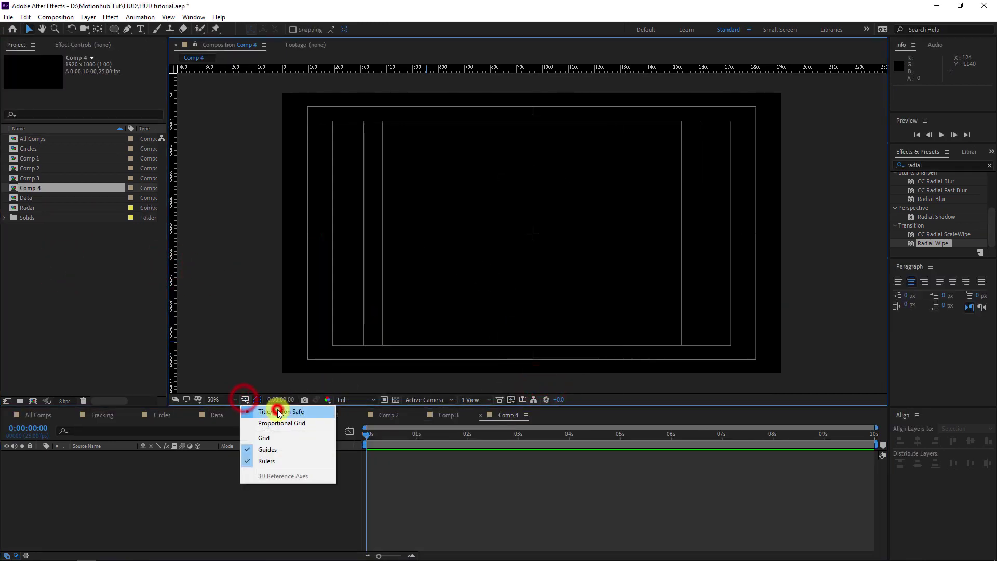
click(251, 402)
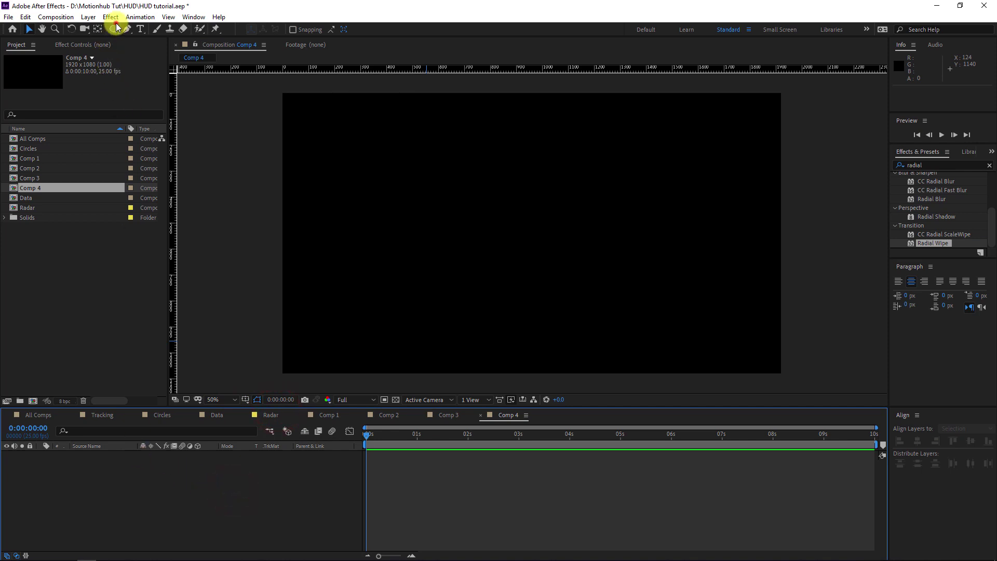
- Draw a circle about 776 px in diameter with the Ellipse tool and center it horizontally and vertically in the composition
drag(115, 29, 189, 55)
drag(441, 140, 643, 304)
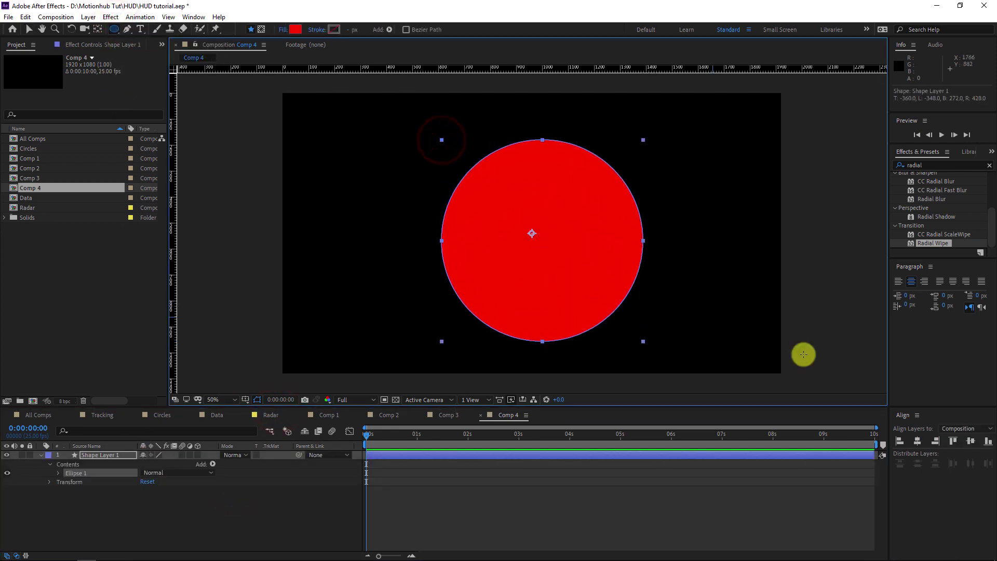
click(916, 441)
click(970, 440)
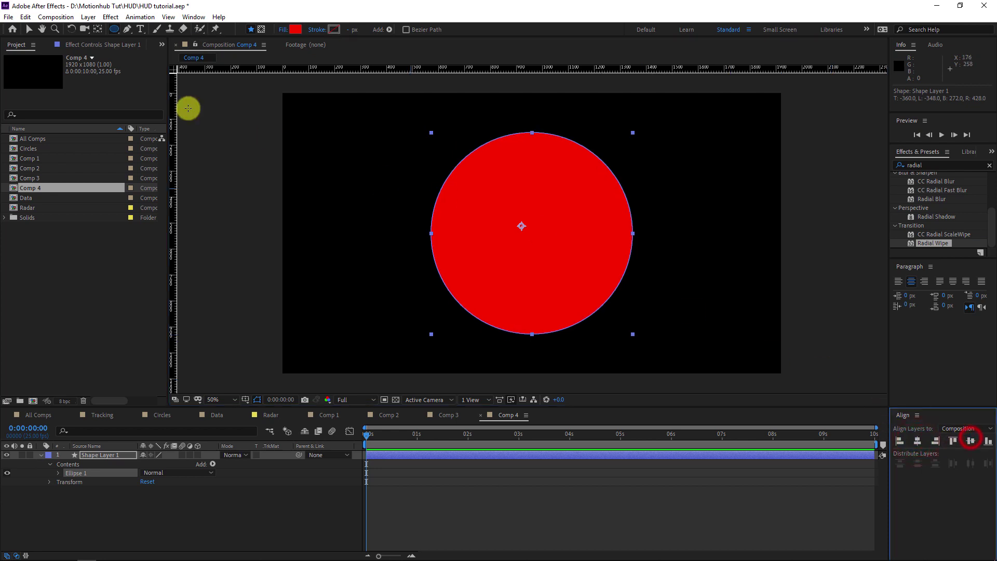
- Move Shape Layer 1's anchor point to the center of the circle with the Pan Behind tool
click(29, 29)
click(297, 243)
click(477, 216)
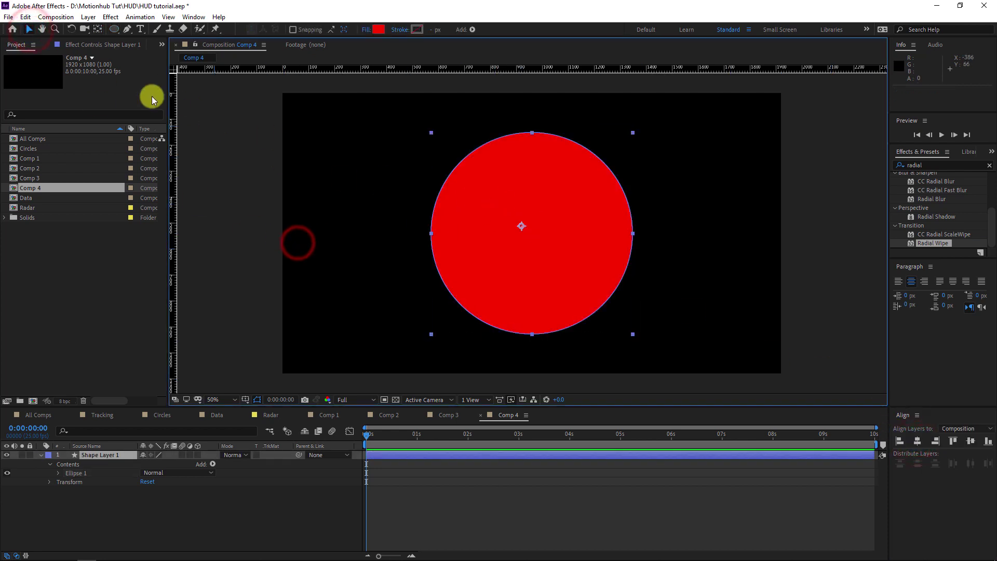
click(97, 29)
drag(520, 227, 532, 234)
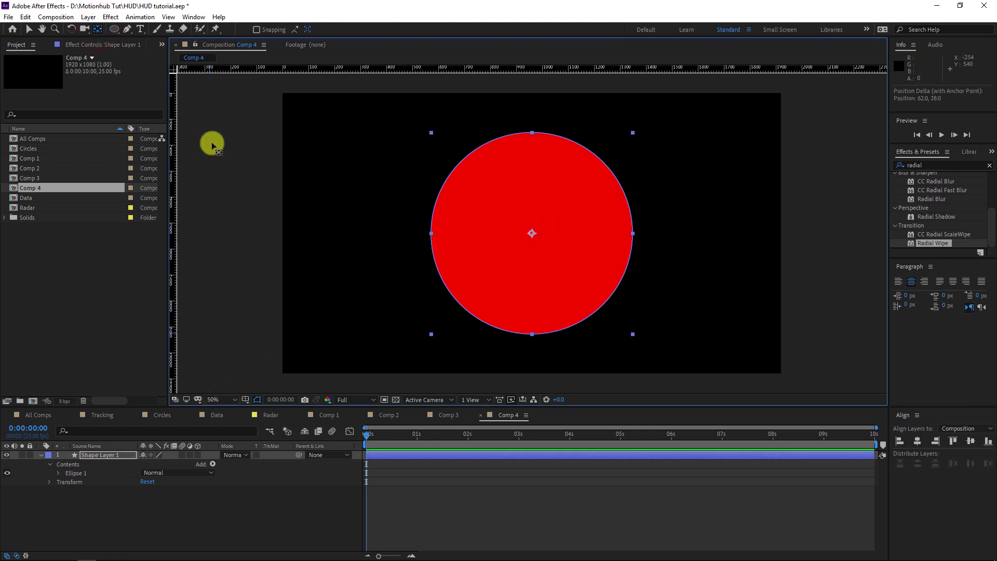
- Remove the circle's fill and set its white stroke width to 4 px
click(29, 28)
click(366, 31)
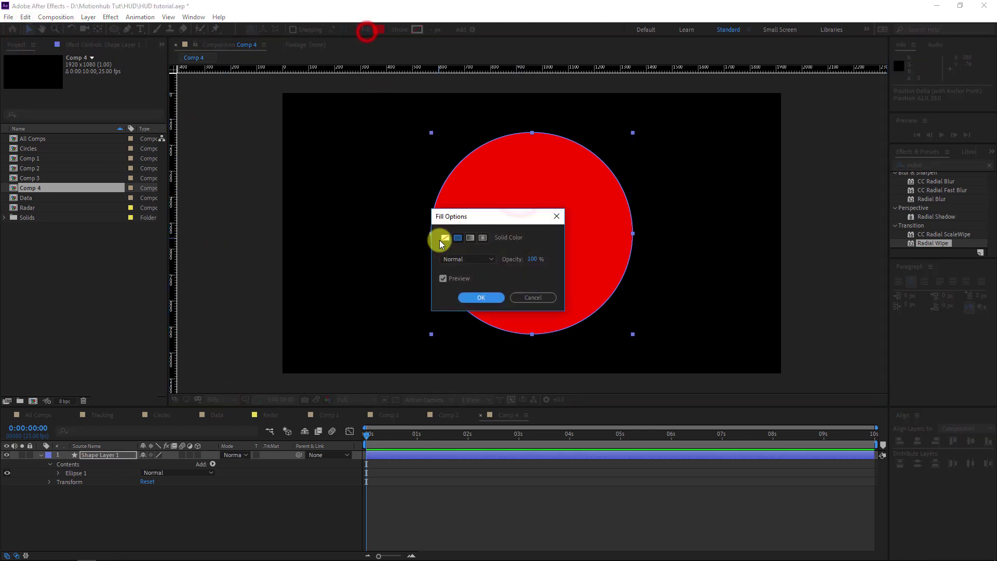
click(442, 239)
click(480, 297)
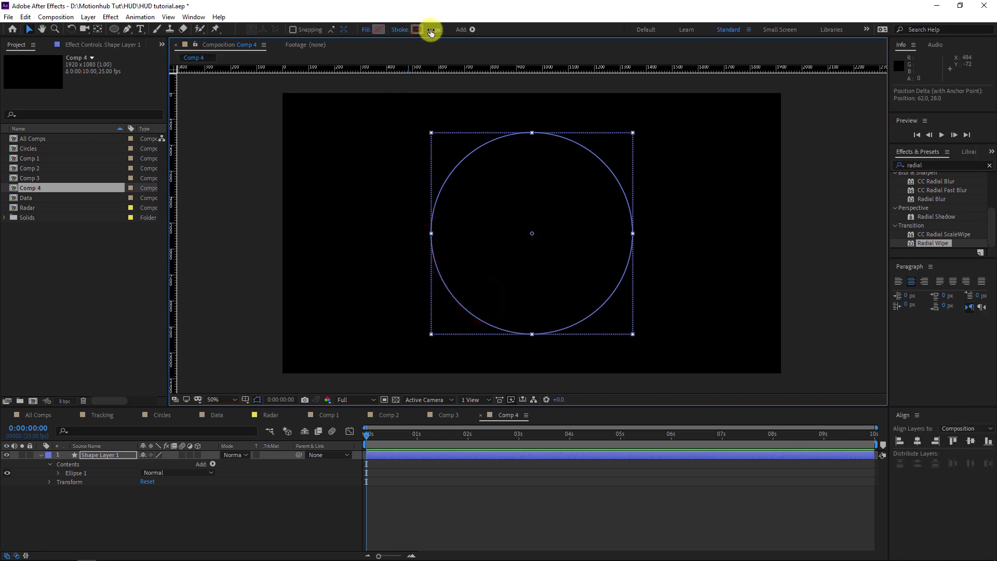
drag(431, 32, 434, 29)
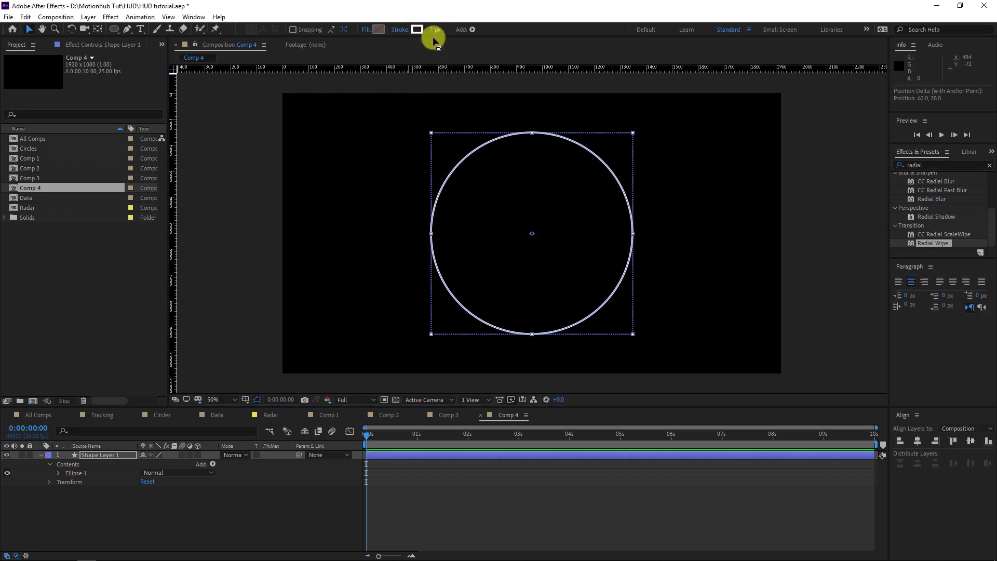
click(433, 30)
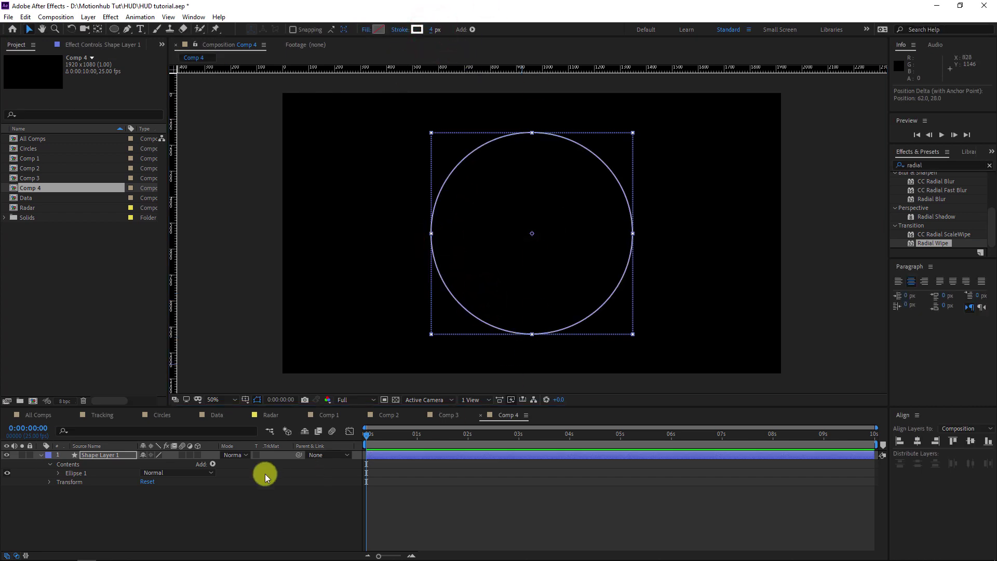
- Collapse and duplicate Shape Layer 1, and scale the copy down to 83%
click(251, 501)
click(93, 460)
click(41, 455)
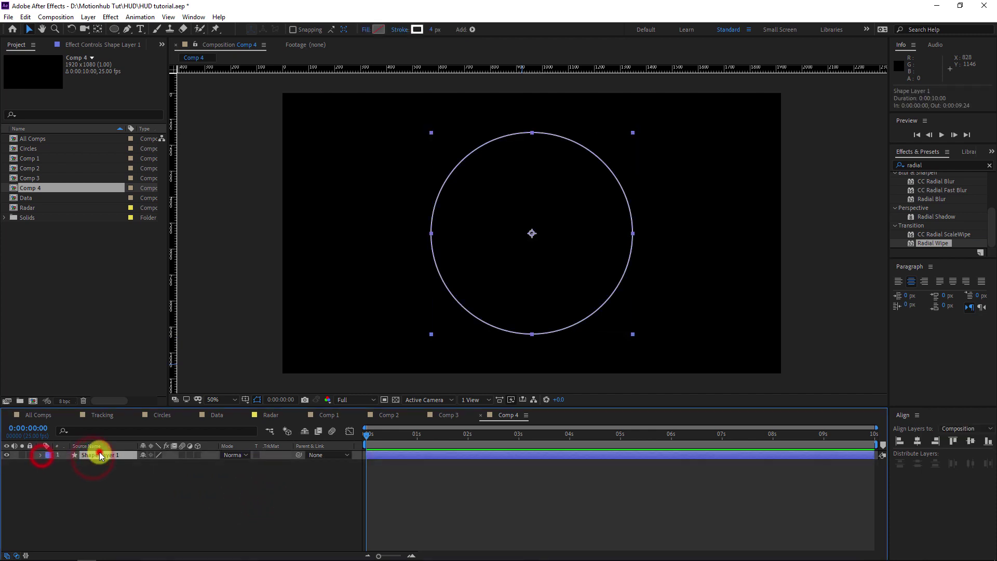
key(ctrl+d)
key(s)
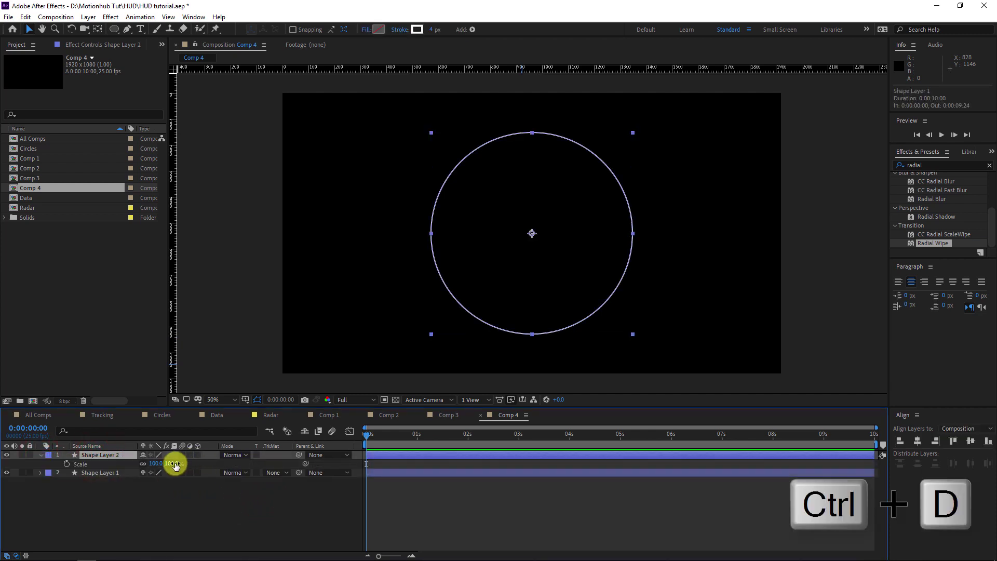
drag(175, 465, 166, 465)
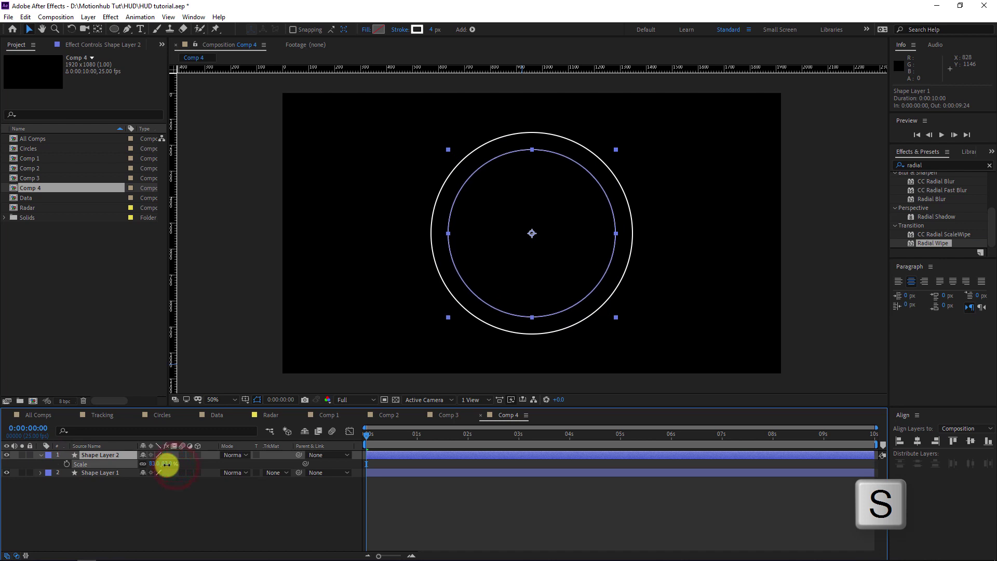
- Duplicate Shape Layer 2 and set the copy's Scale to 92% so it sits between the two rings
click(123, 457)
key(ctrl+d)
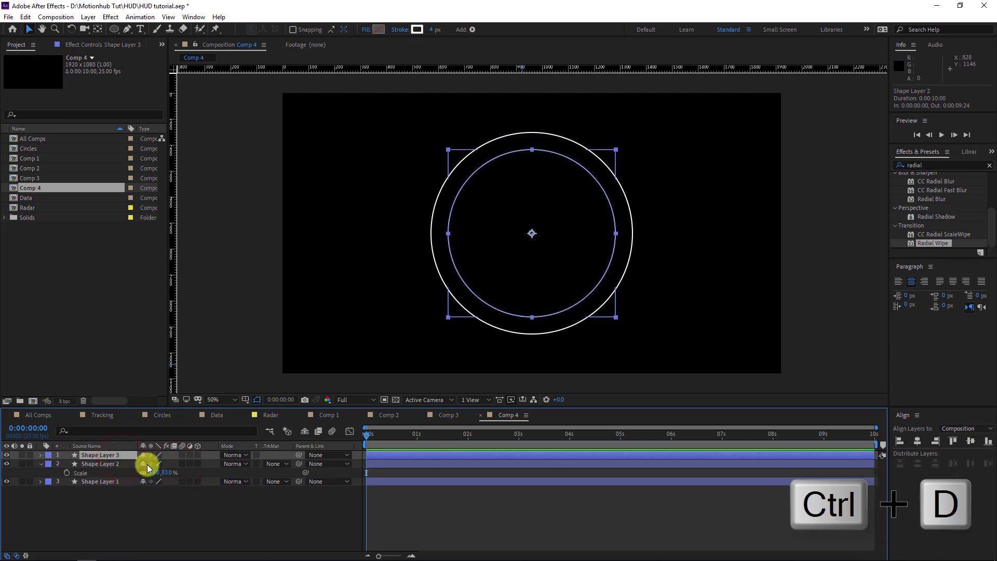
key(s)
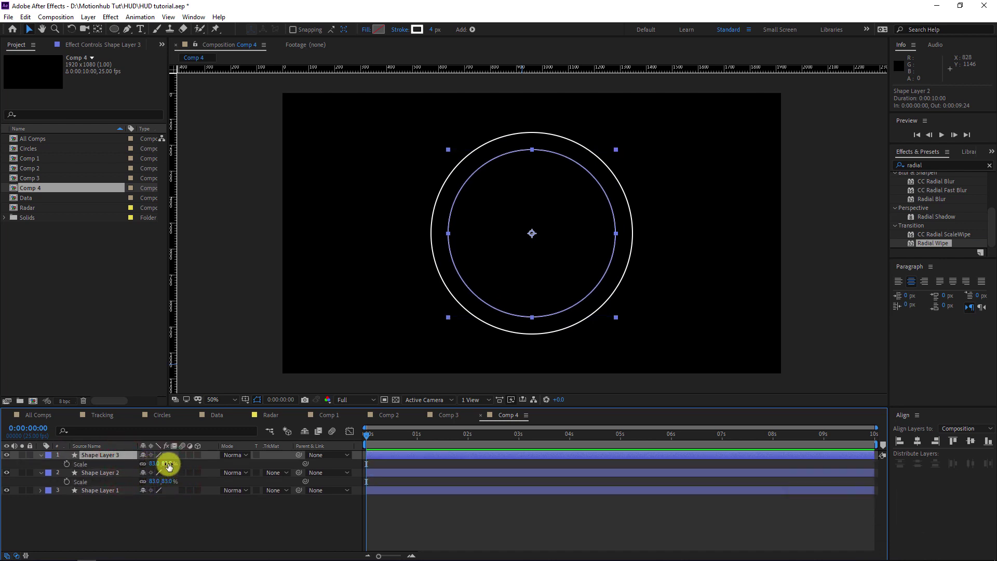
drag(167, 464, 173, 464)
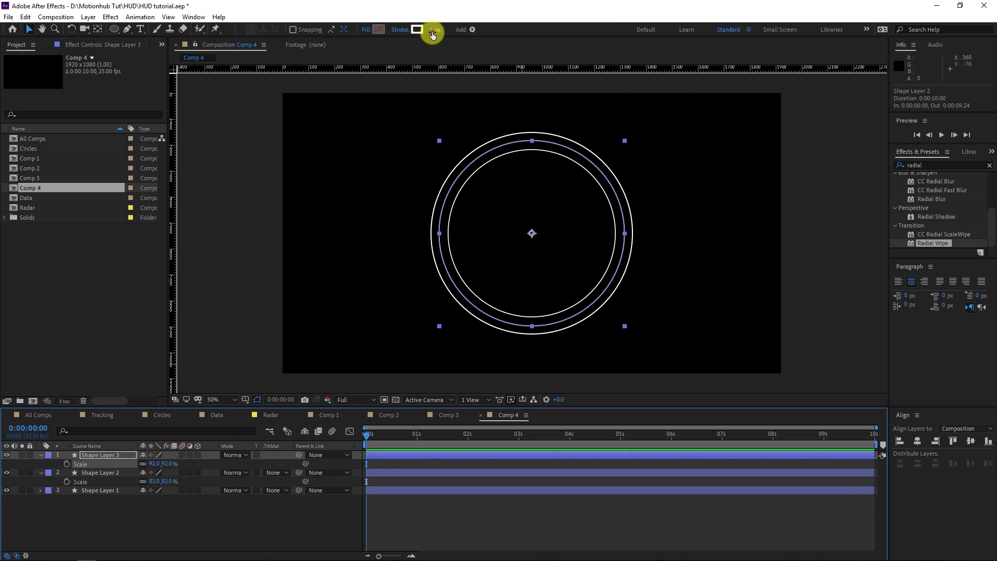
- Set Shape Layer 3's stroke width to 31 px and add a dash to the Stroke 1 of its Ellipse 1
drag(432, 31, 450, 29)
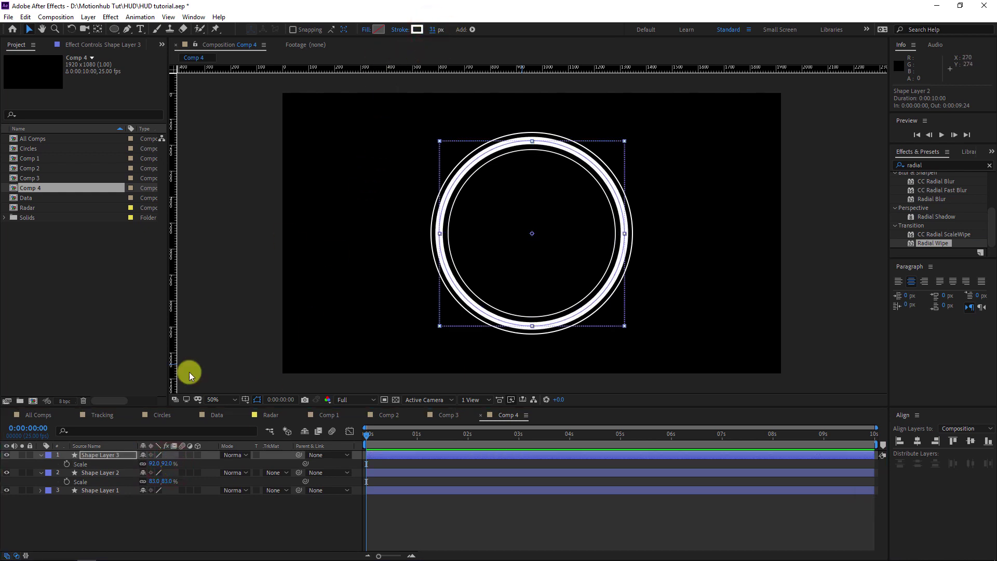
click(41, 454)
click(41, 454)
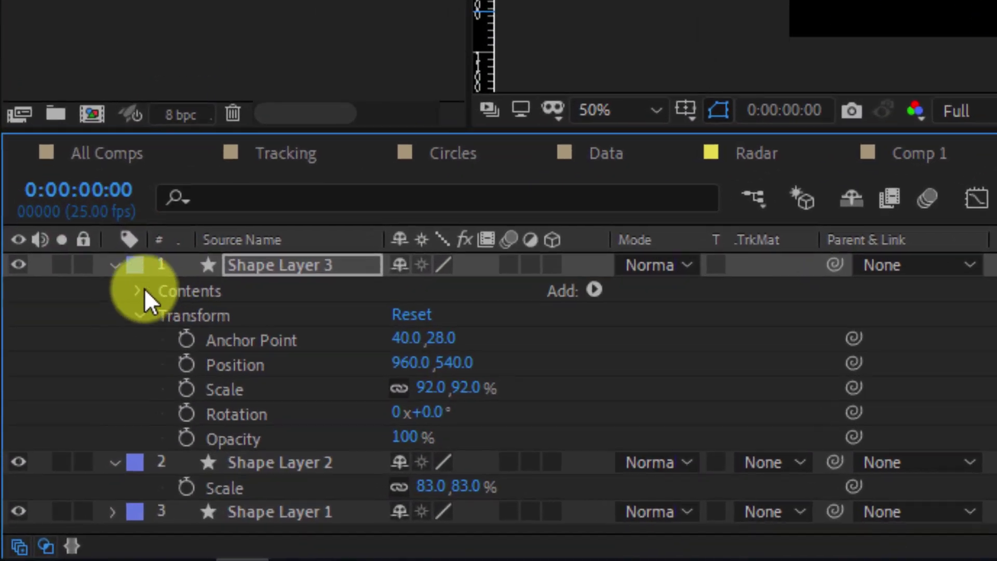
click(49, 465)
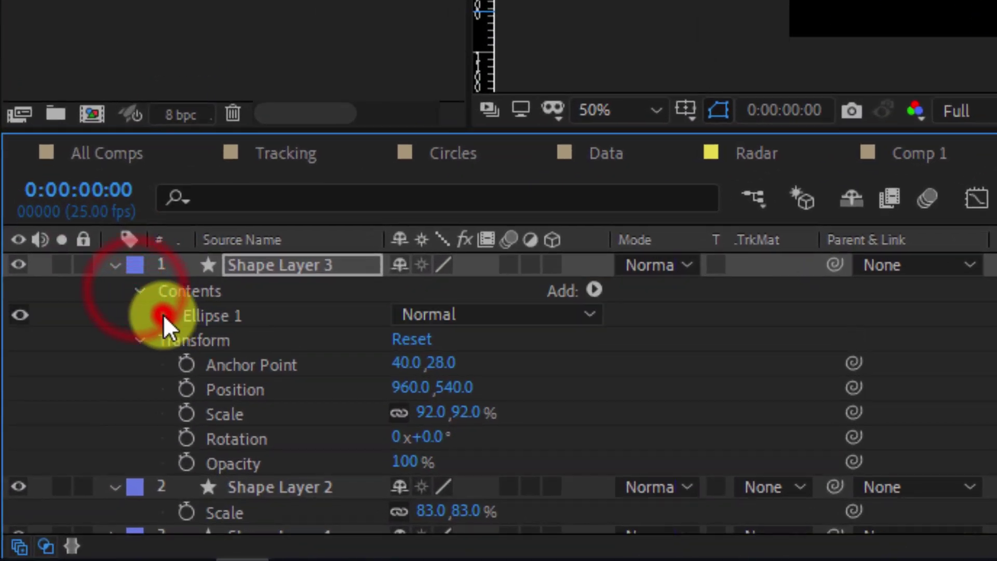
click(162, 314)
click(185, 364)
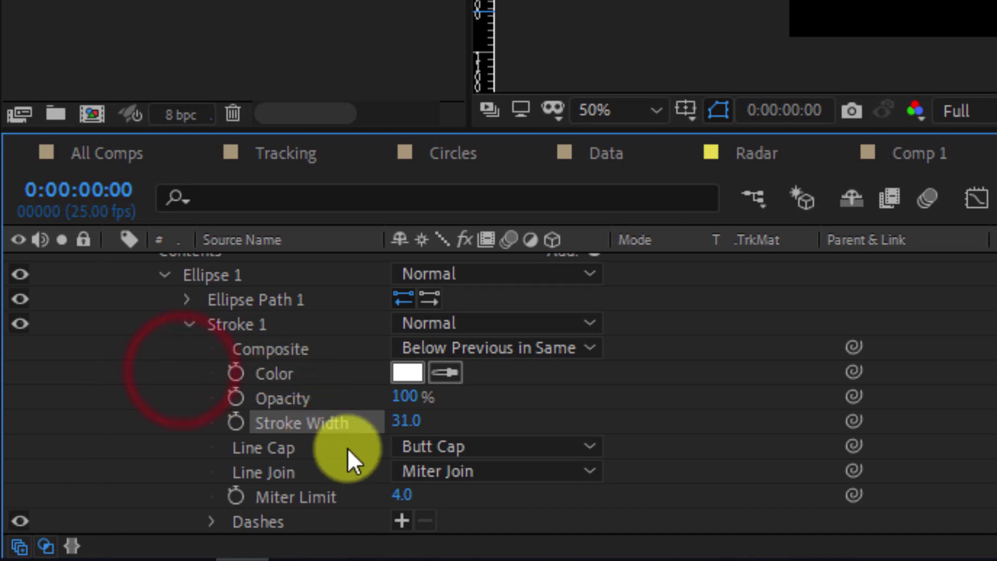
scroll(248, 447, down, 3)
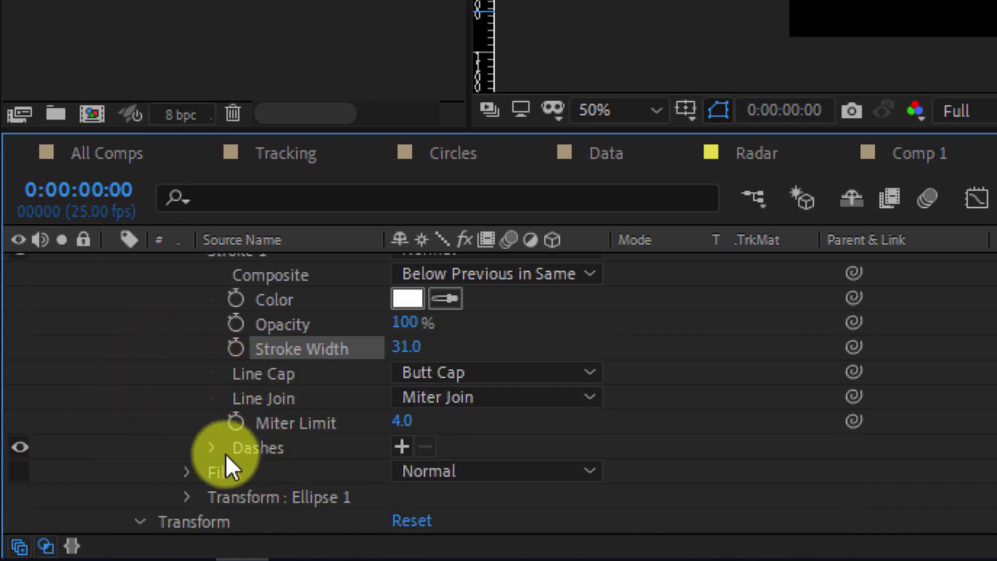
click(403, 445)
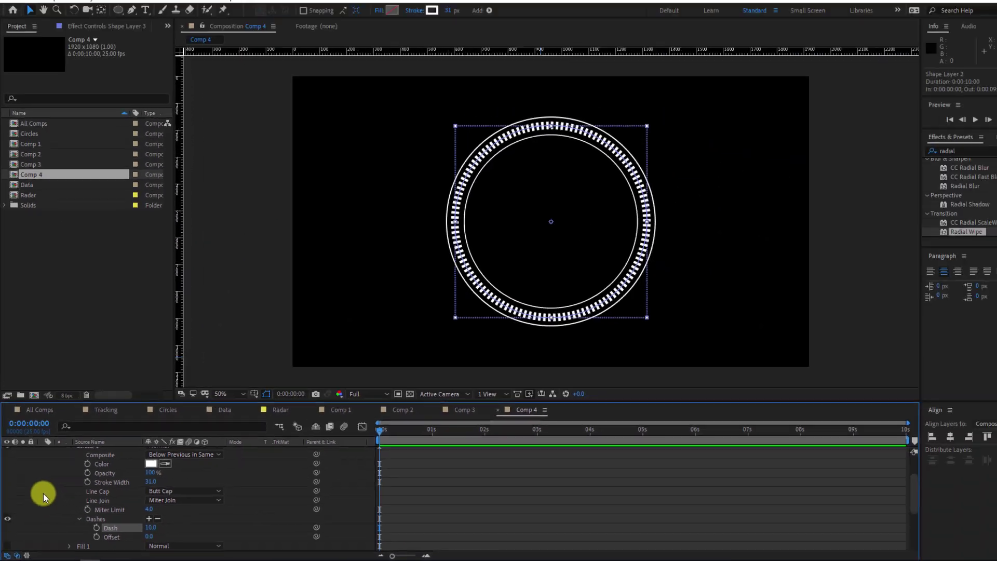
- Collapse Shape Layer 3, duplicate Shape Layer 1, and scale the copy to 105% above the other layers
scroll(75, 494, up, 5)
click(107, 450)
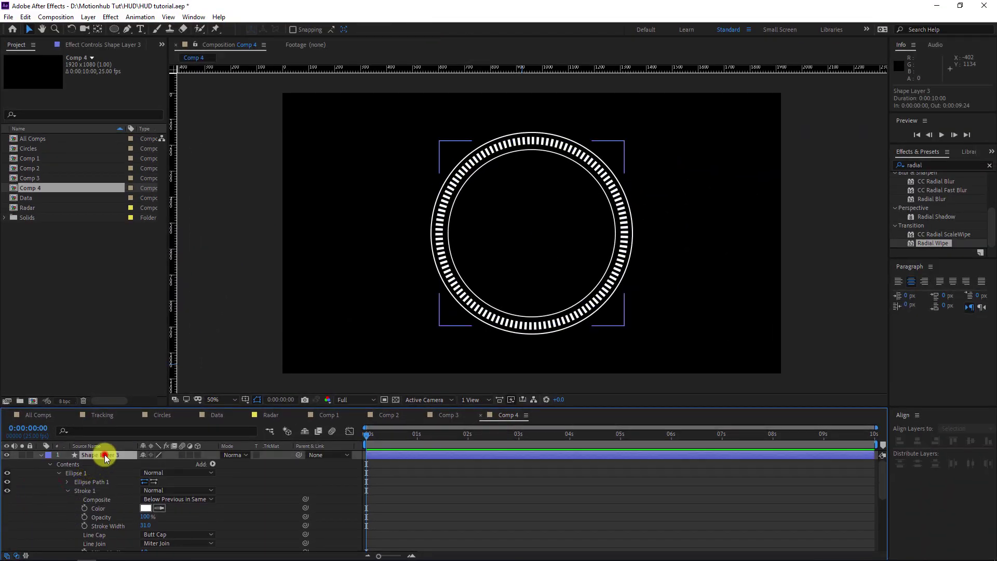
click(40, 455)
click(78, 493)
click(104, 481)
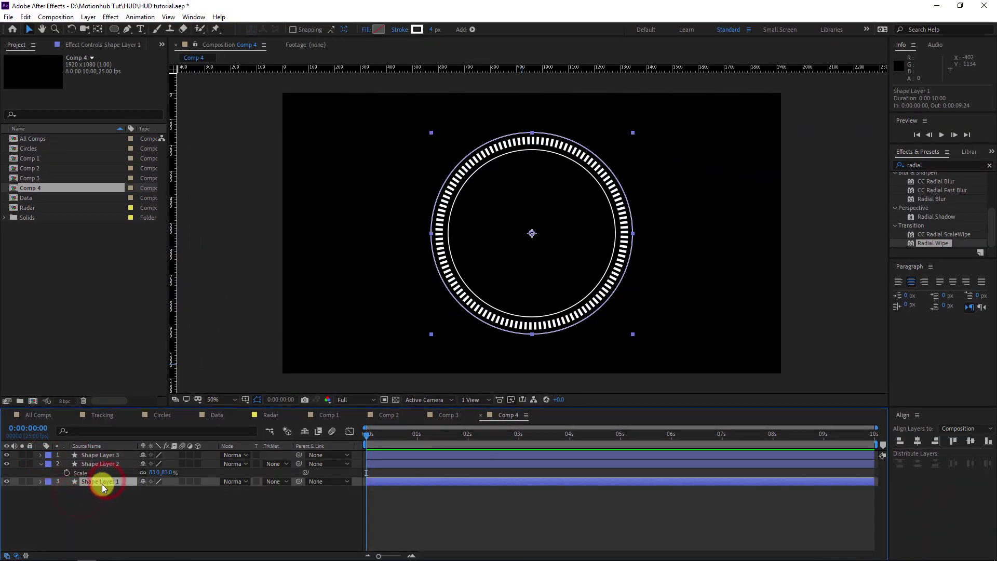
key(ctrl+d)
drag(107, 485, 175, 464)
key(s)
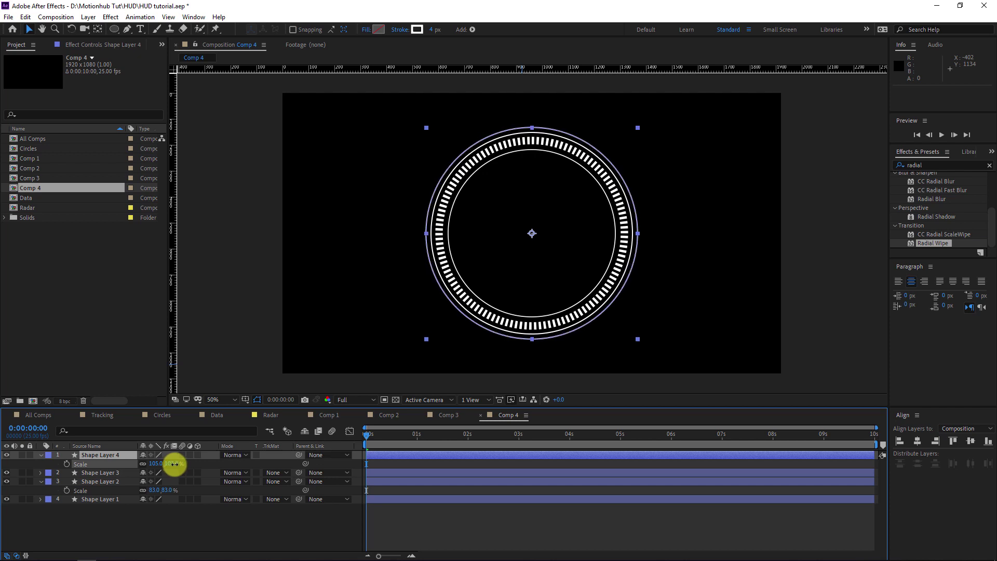
- Create three more ring copies from Shape Layer 4 and scale them to 26%, 11% and 56%
key(ctrl+d)
click(116, 456)
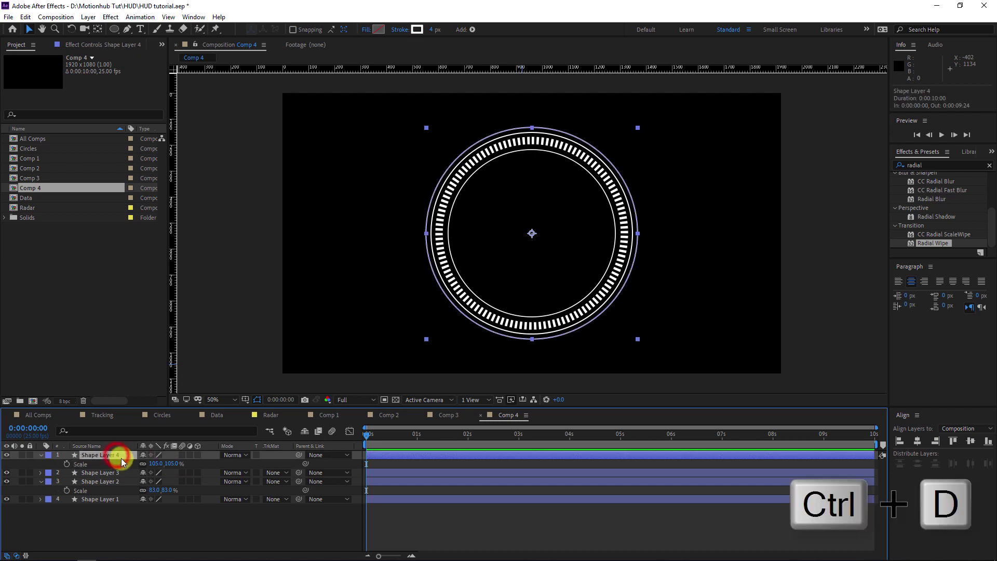
key(ctrl+d)
key(s)
mouse_move(171, 463)
mouse_down()
mouse_move(124, 460)
mouse_move(191, 456)
mouse_move(171, 455)
mouse_up()
key(ctrl+d)
key(ctrl+d)
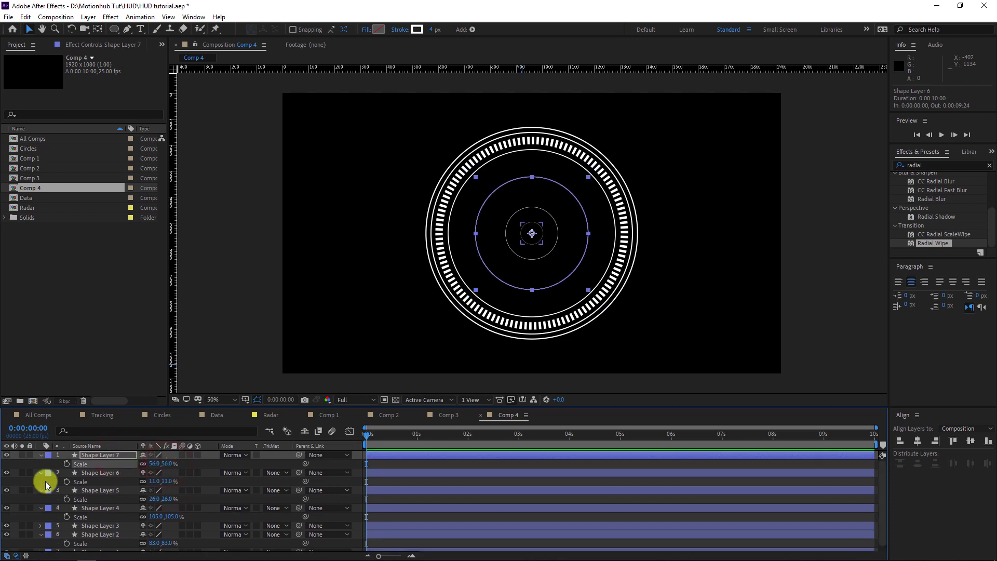
click(39, 465)
click(48, 464)
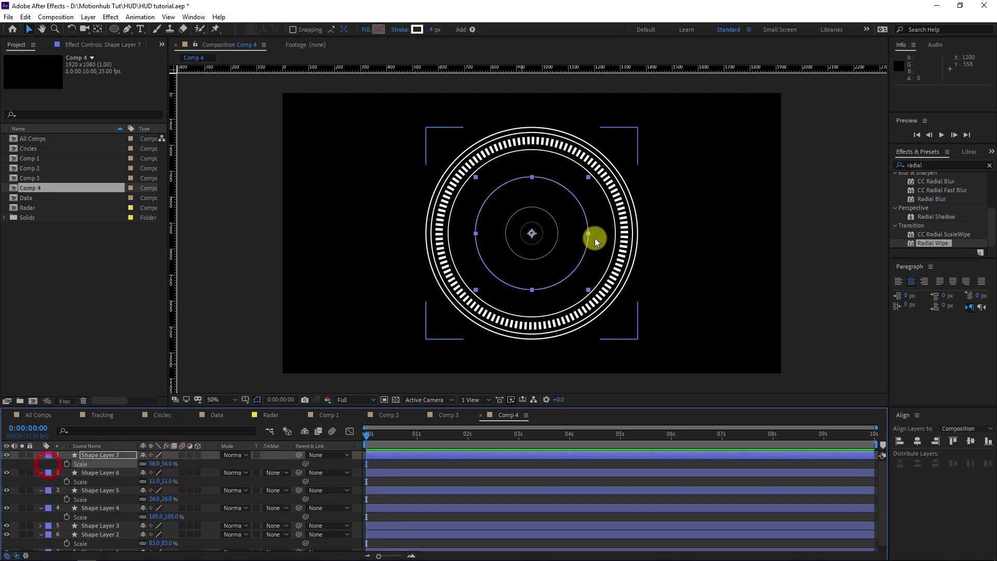
click(39, 463)
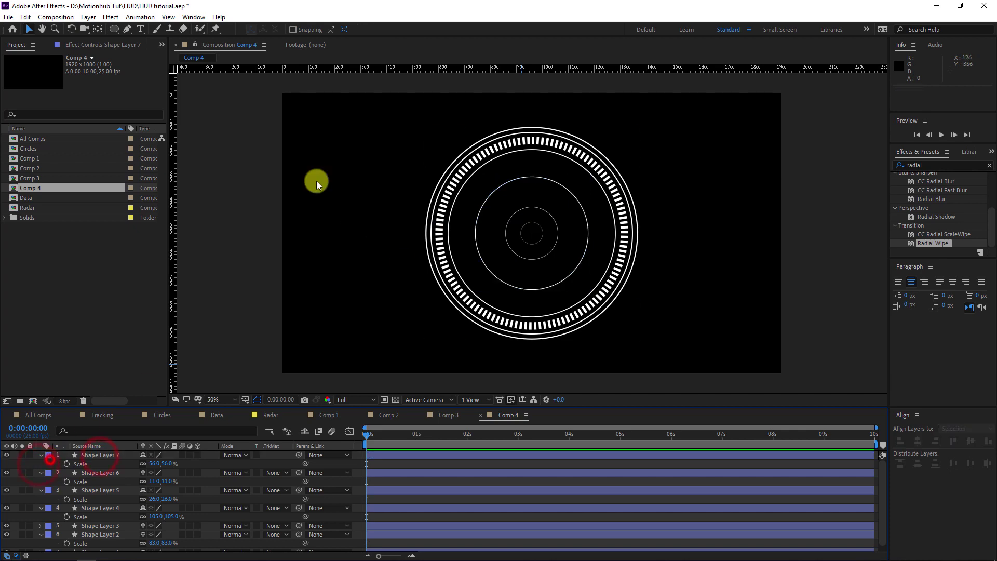
- Add Trim Paths to Shape Layer 5 and set its End to 20% to leave a short arc
click(99, 454)
key(period)
click(105, 473)
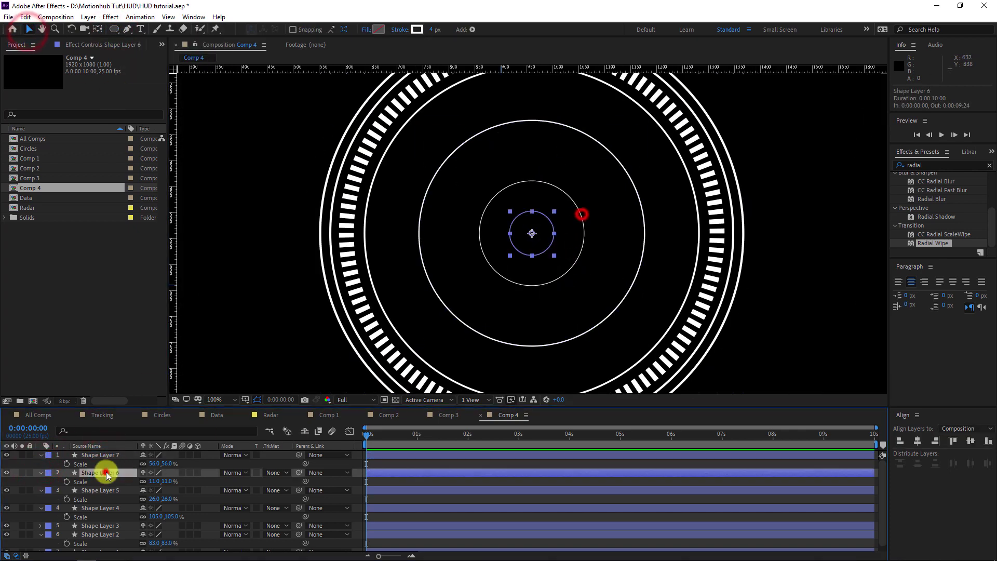
click(110, 491)
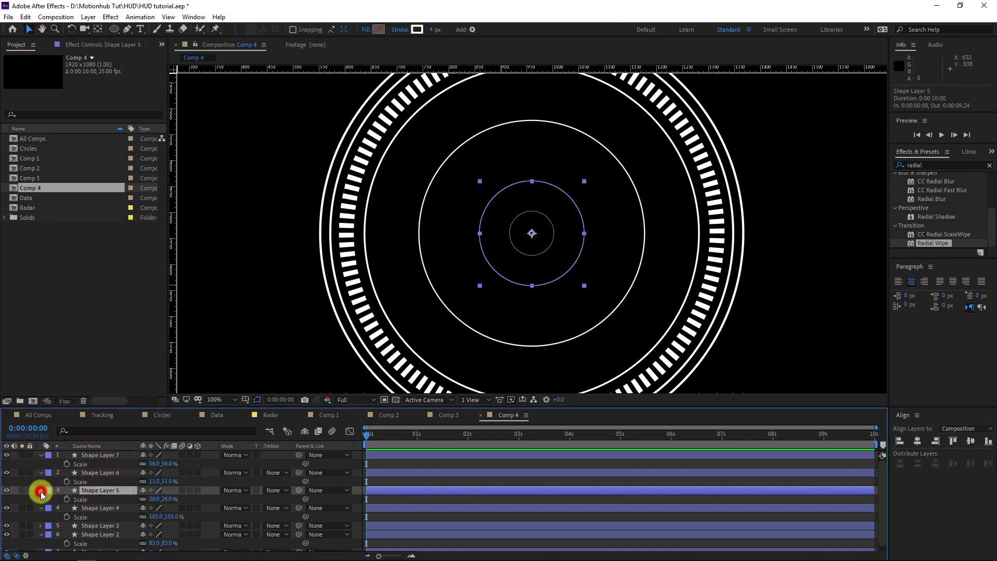
click(41, 491)
click(206, 495)
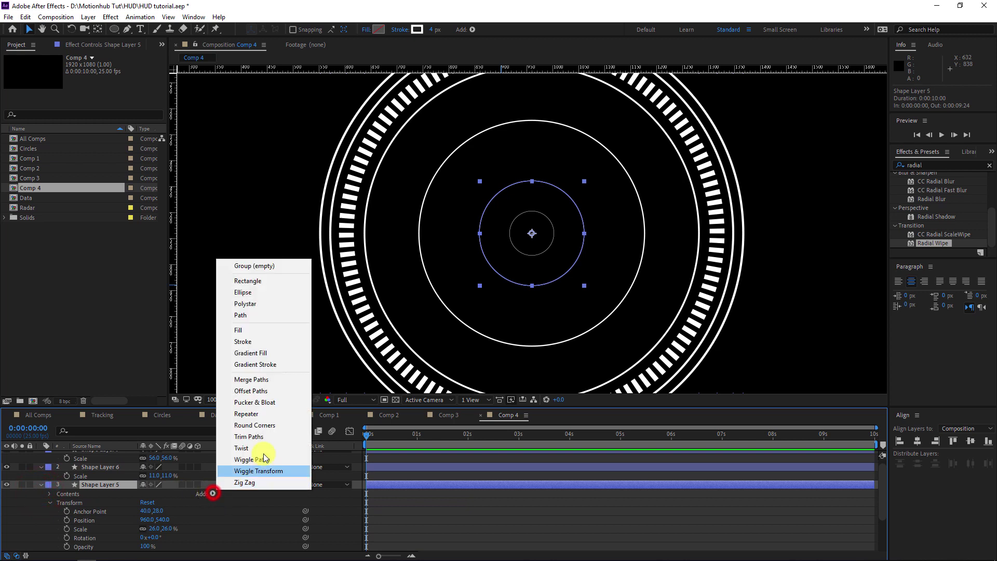
click(277, 436)
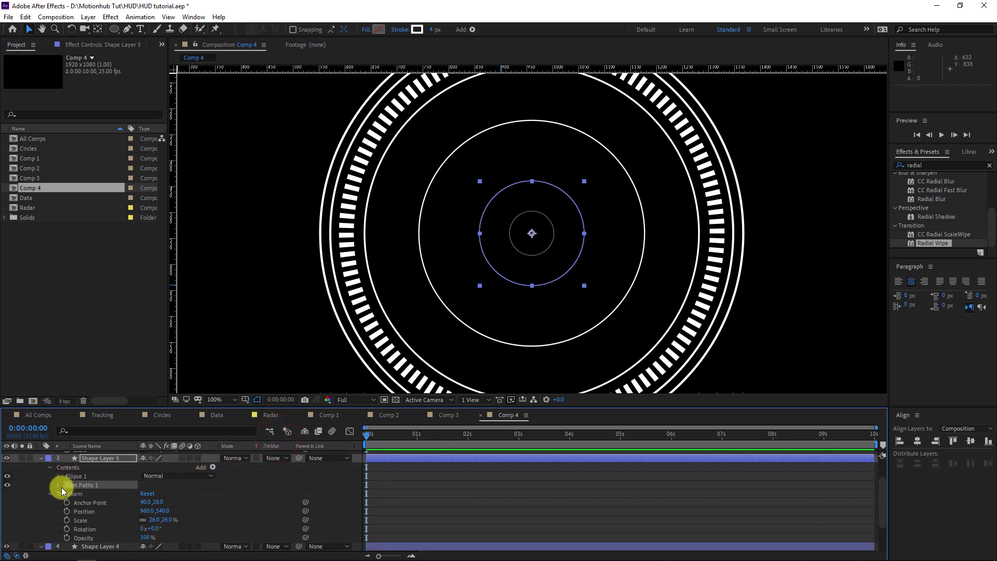
click(58, 486)
drag(150, 502, 128, 504)
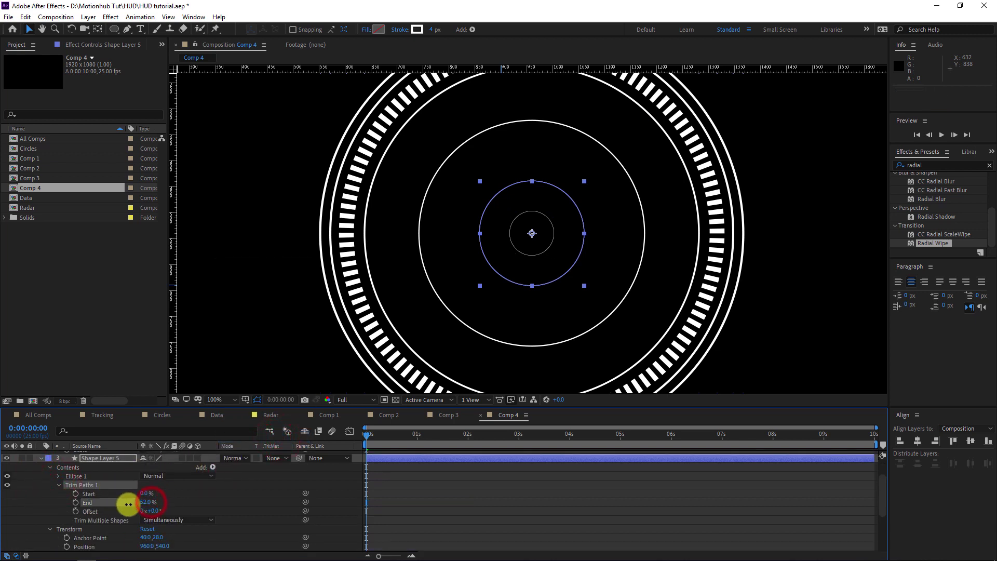
click(258, 401)
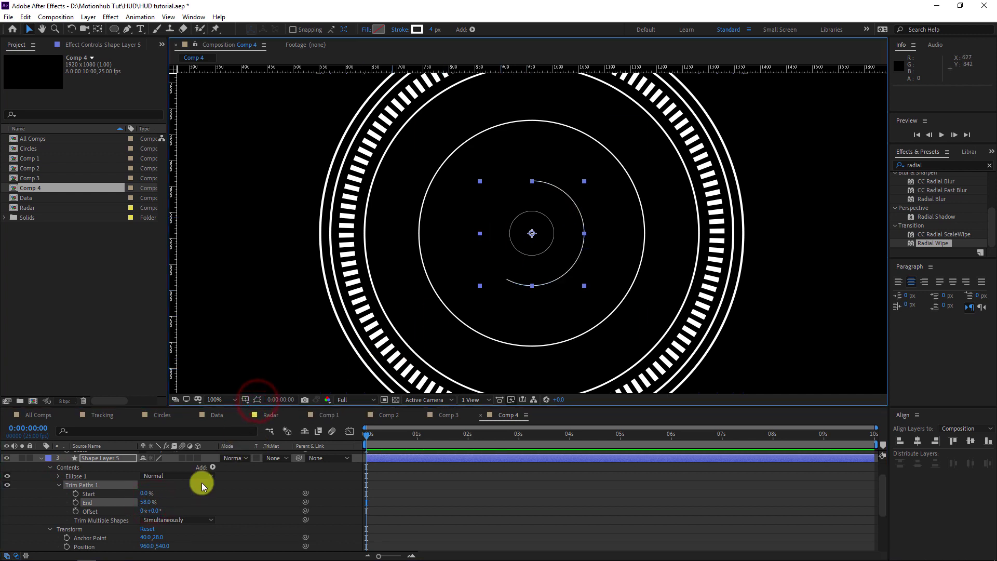
drag(149, 504, 135, 502)
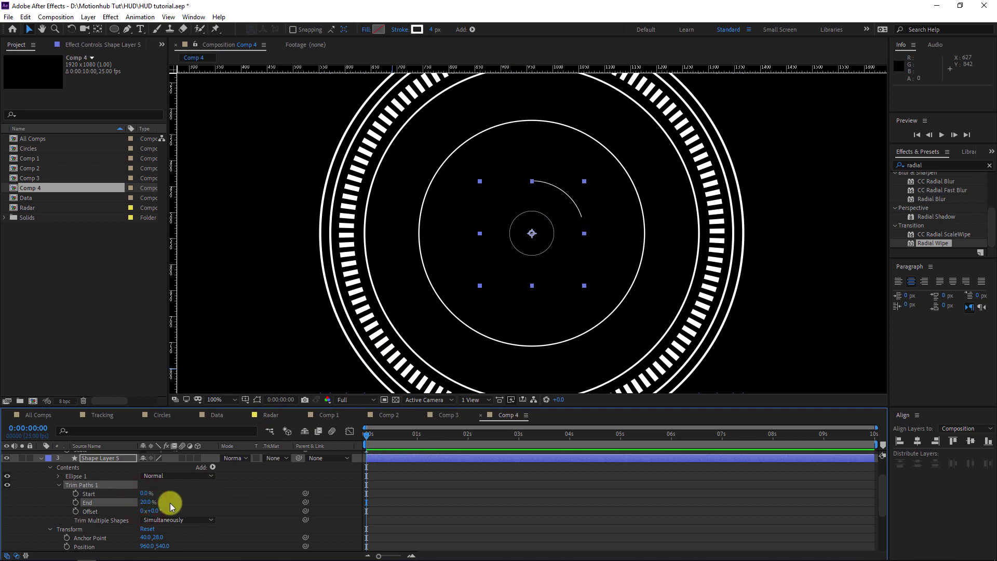
- Add a Repeater to Shape Layer 5 and set its transform Position to 0,0
click(212, 466)
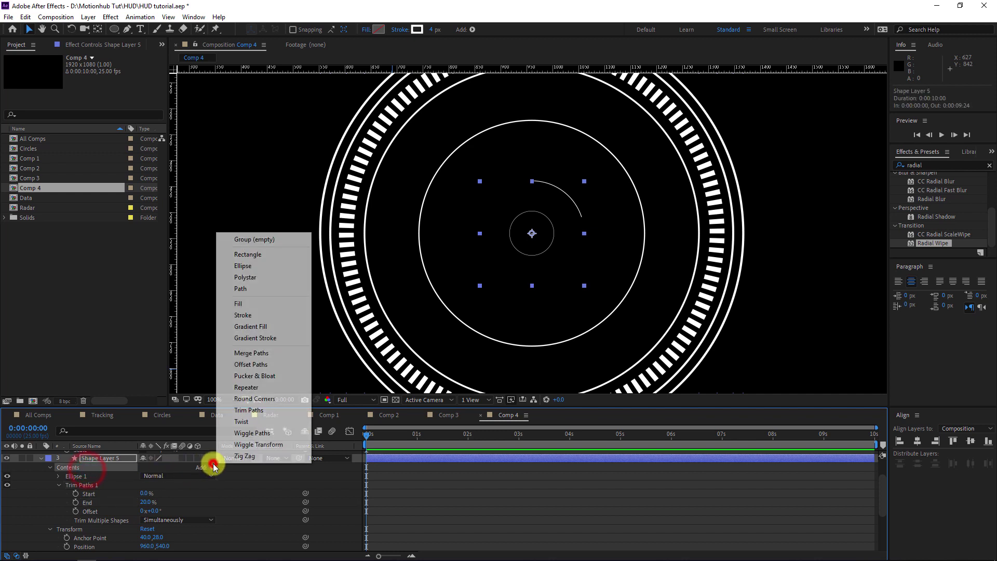
click(261, 393)
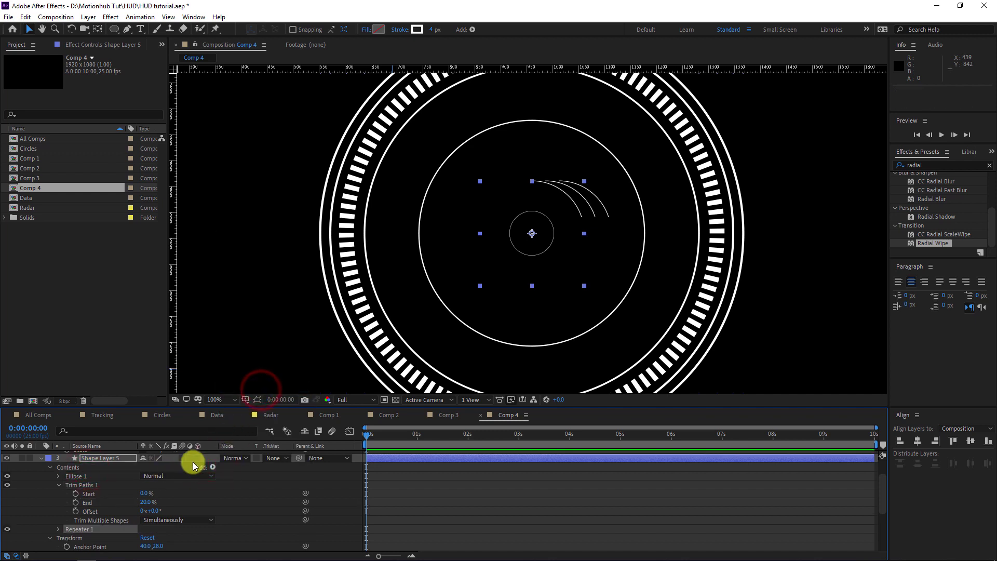
click(58, 528)
scroll(78, 550, down, 1)
click(66, 547)
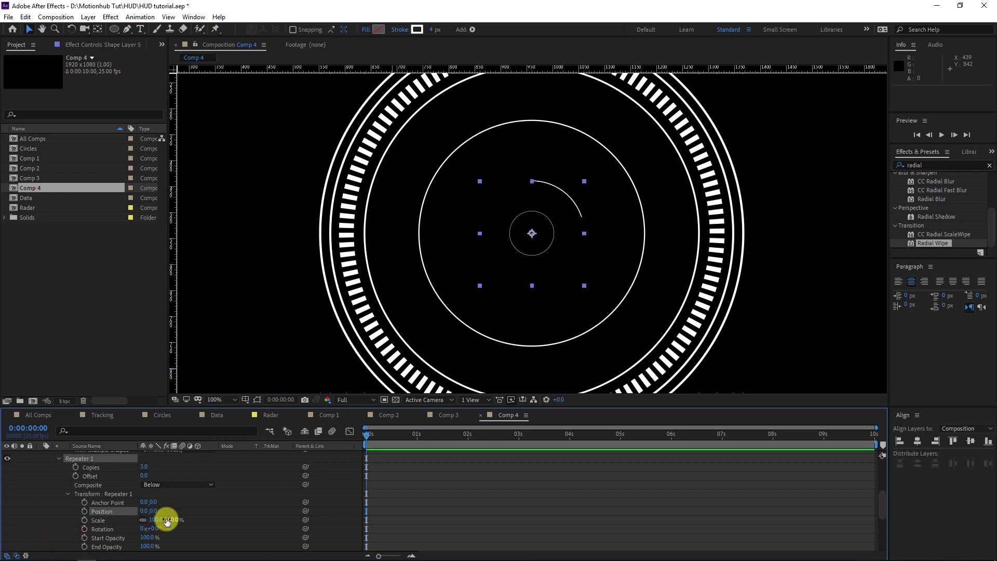
- Set the Repeater's Rotation to 112° and adjust its Anchor Point to spread the three arcs evenly around the centre
drag(157, 532, 204, 528)
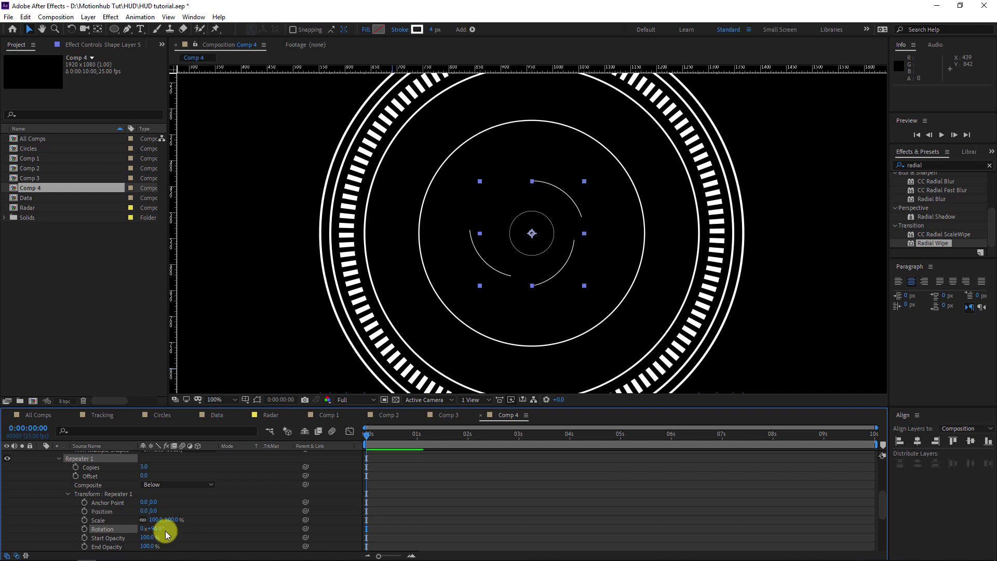
click(158, 529)
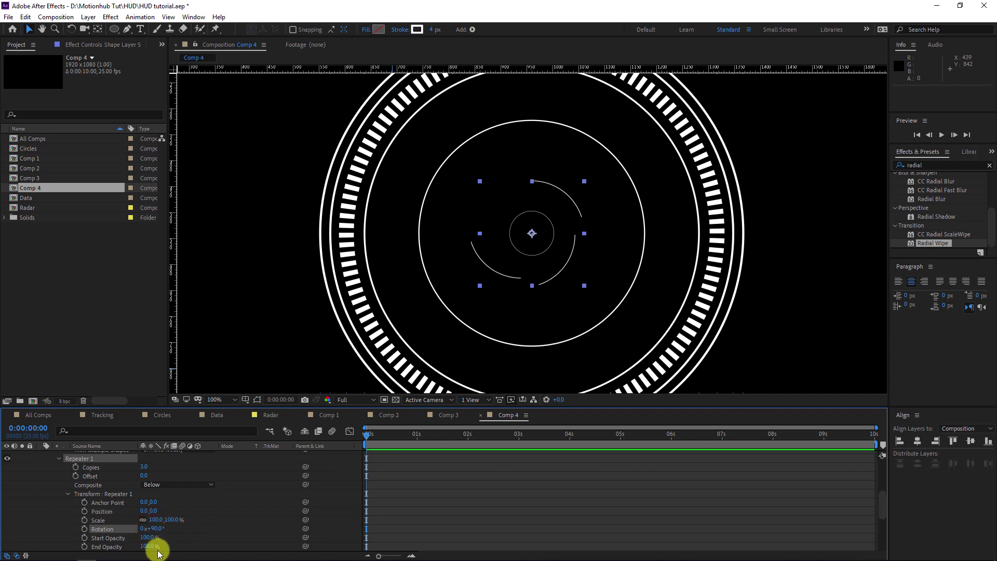
drag(157, 532, 167, 503)
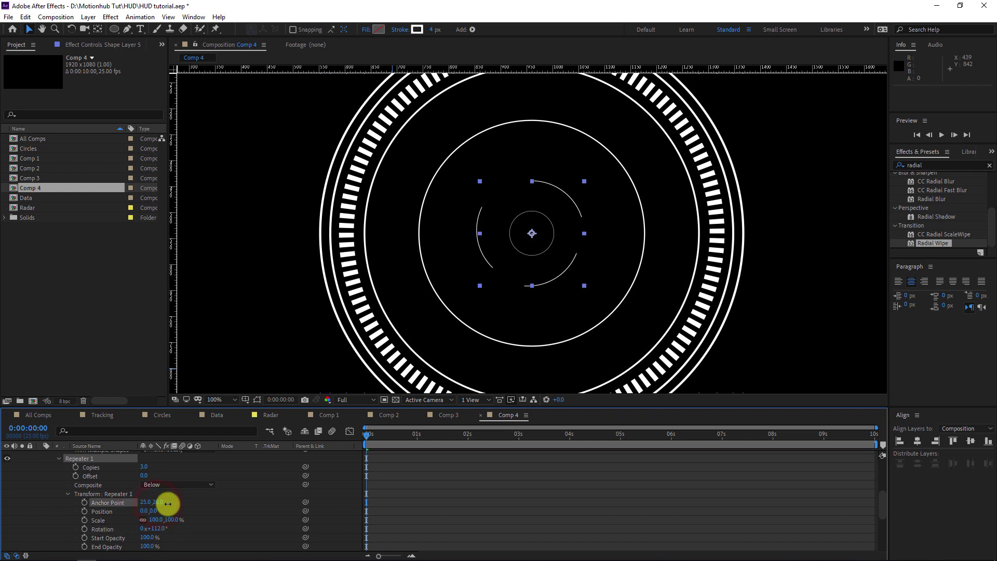
scroll(103, 490, up, 5)
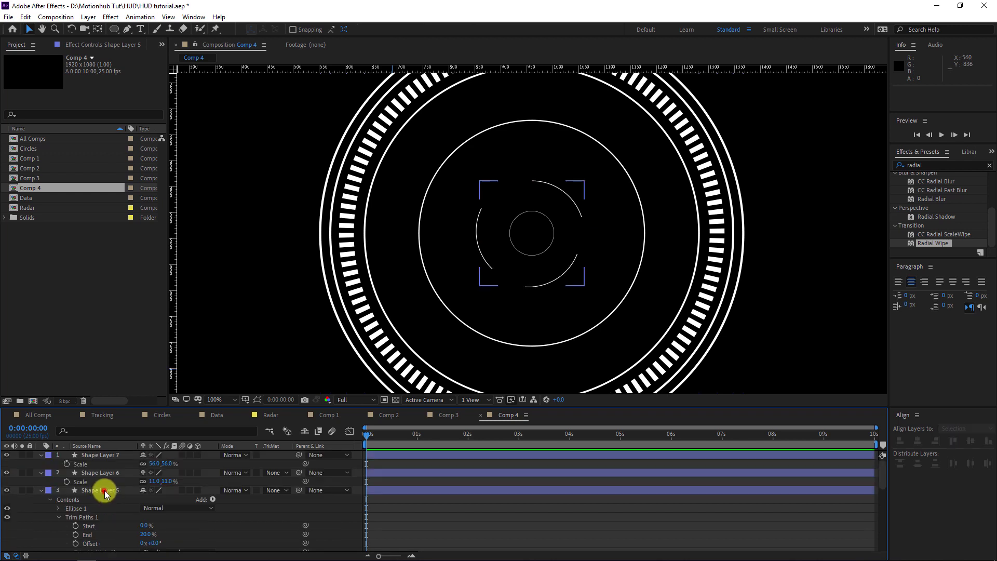
- Give Shape Layer 5's Stroke 1 a Round Cap, a Round Join and a width of 25 px
click(103, 490)
click(57, 509)
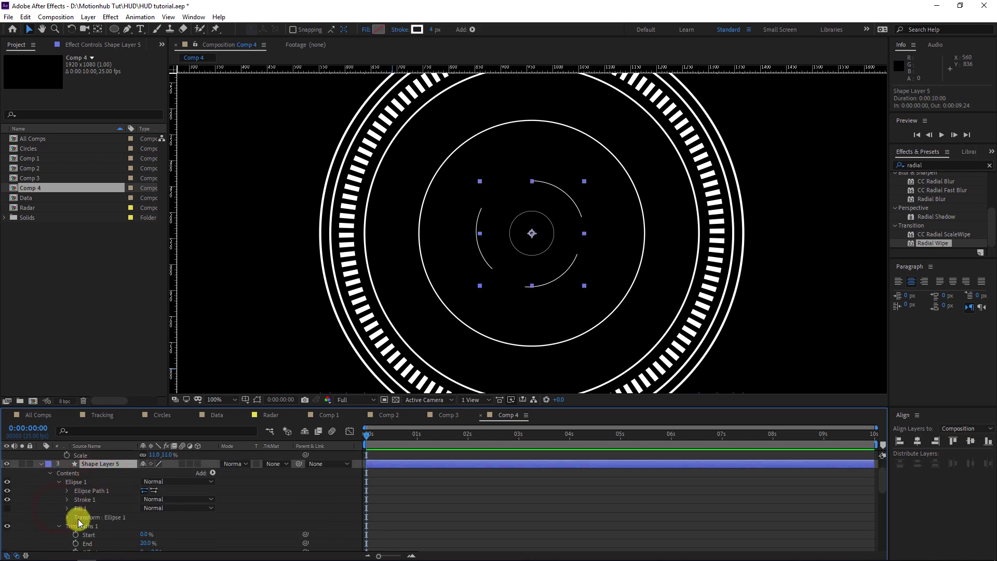
click(67, 500)
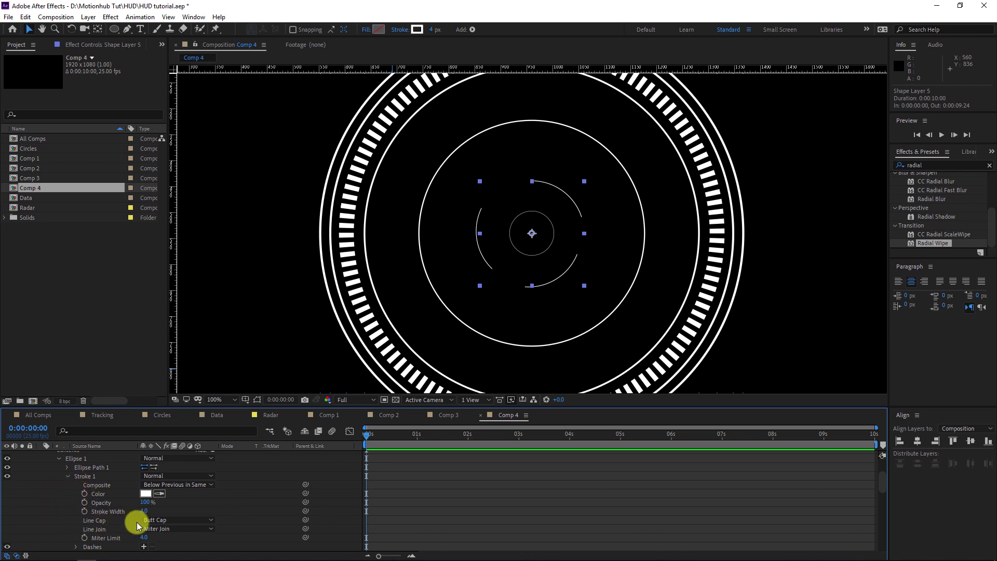
click(161, 520)
click(188, 499)
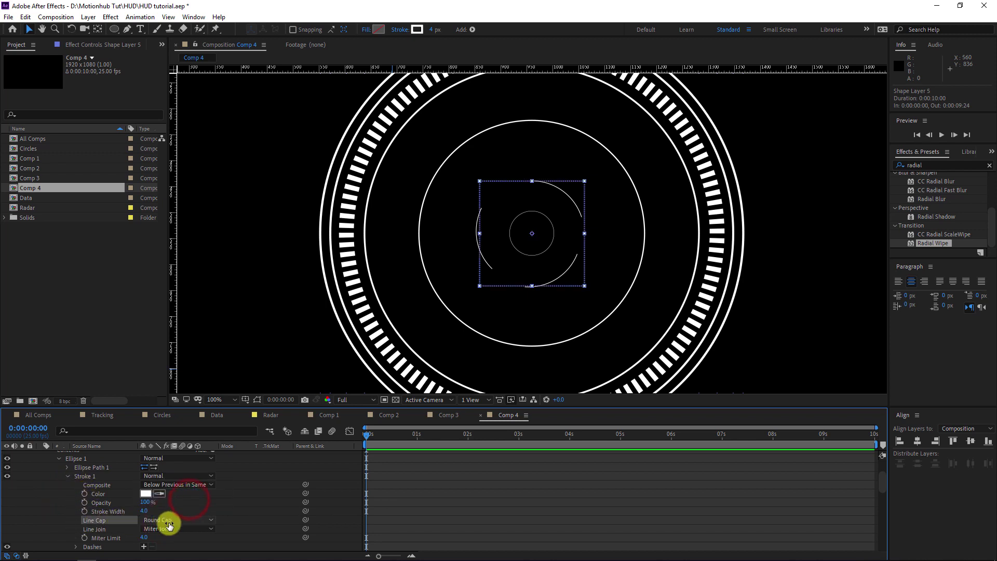
click(169, 525)
click(172, 514)
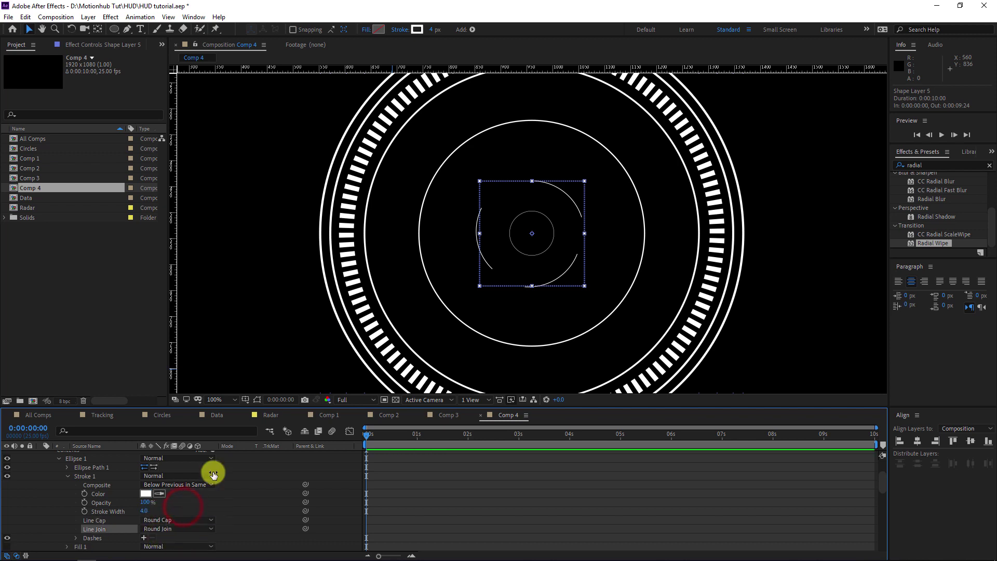
drag(433, 30, 440, 30)
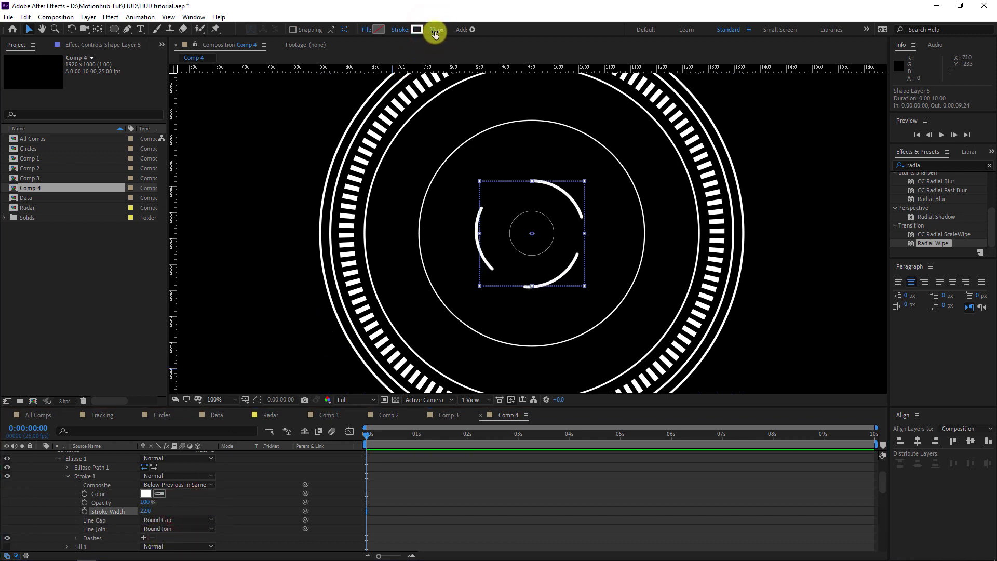
click(441, 29)
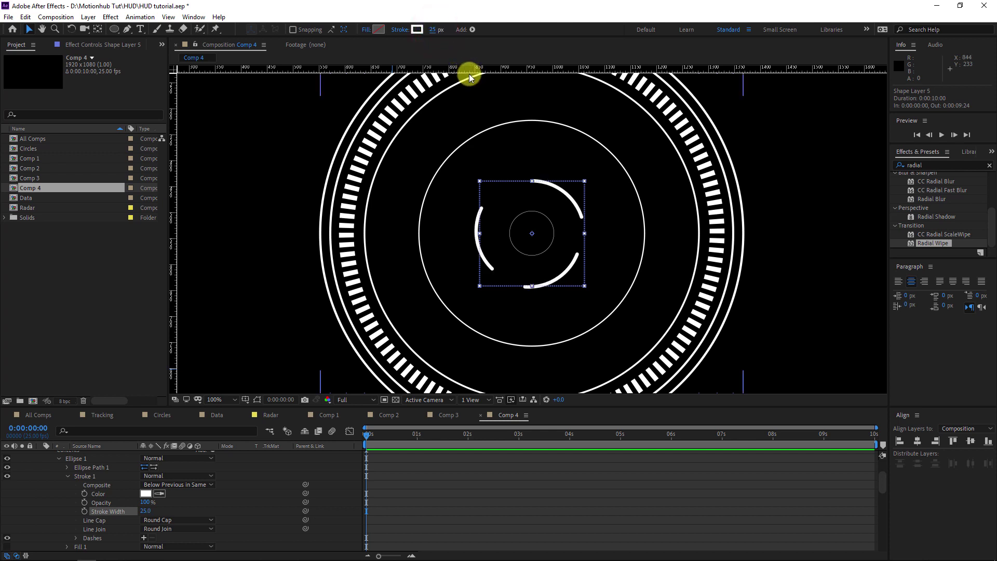
click(39, 504)
- Add the expression wiggle(1,90) to Shape Layer 5's Rotation
scroll(39, 503, down, 1)
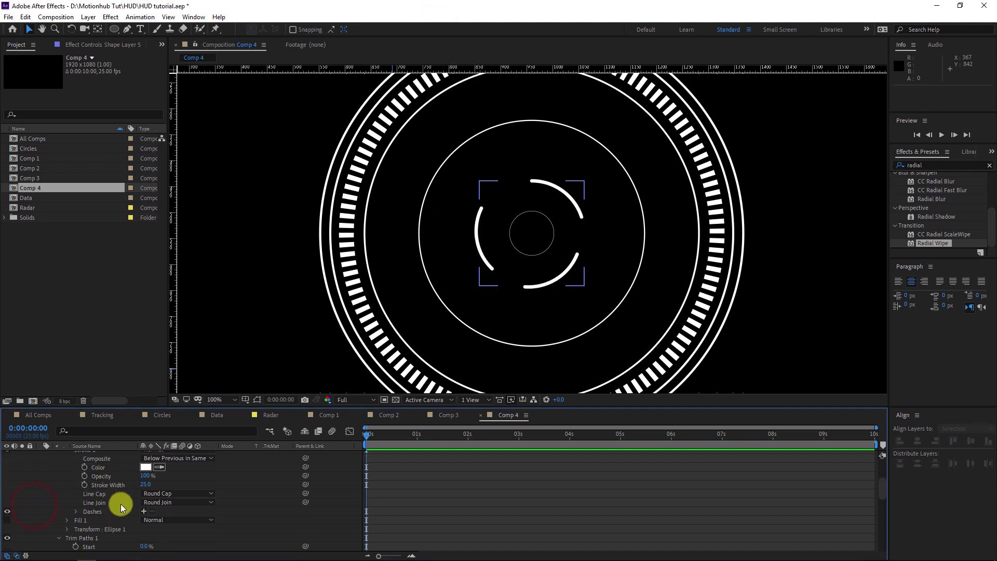
scroll(62, 488, up, 4)
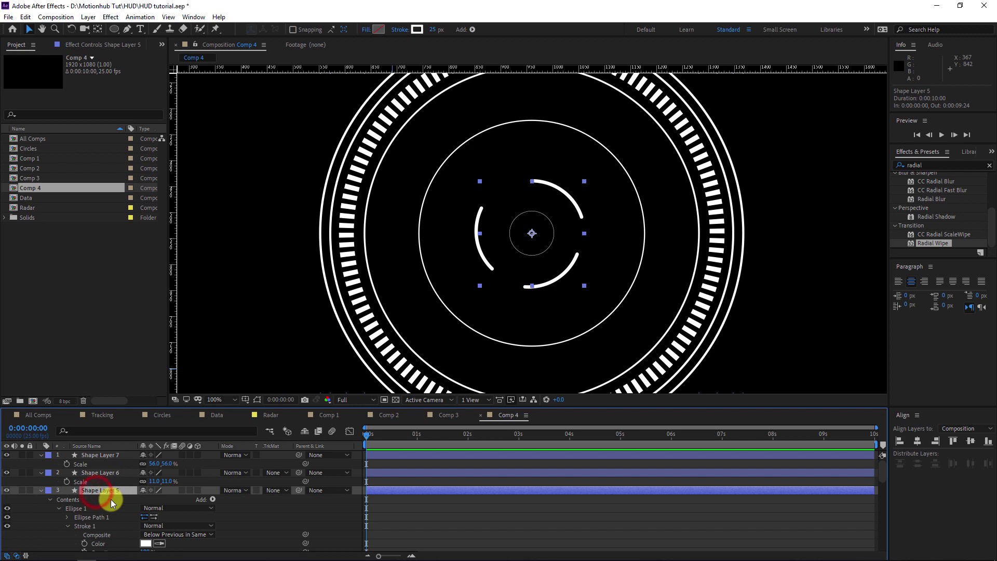
key(r)
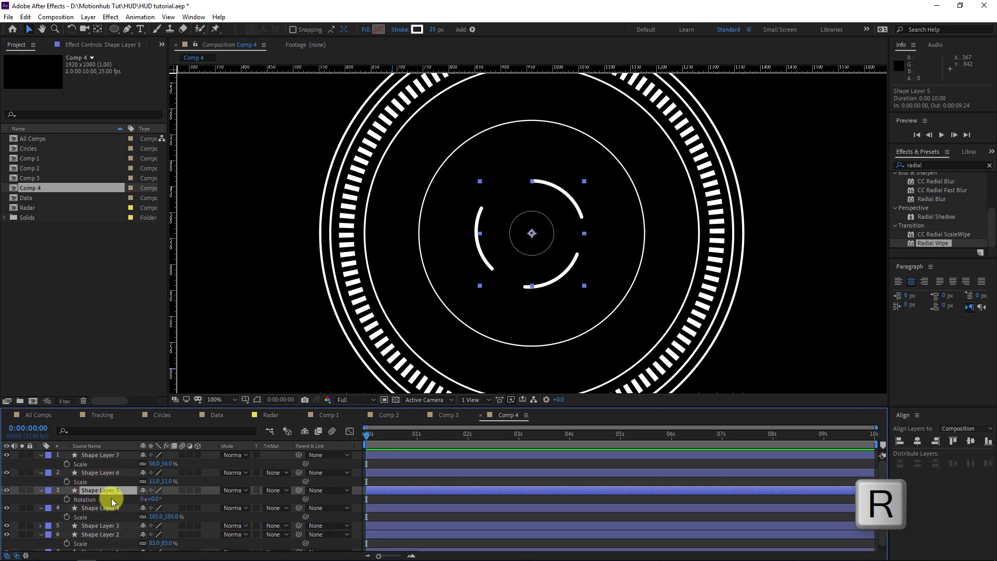
alt+click(67, 500)
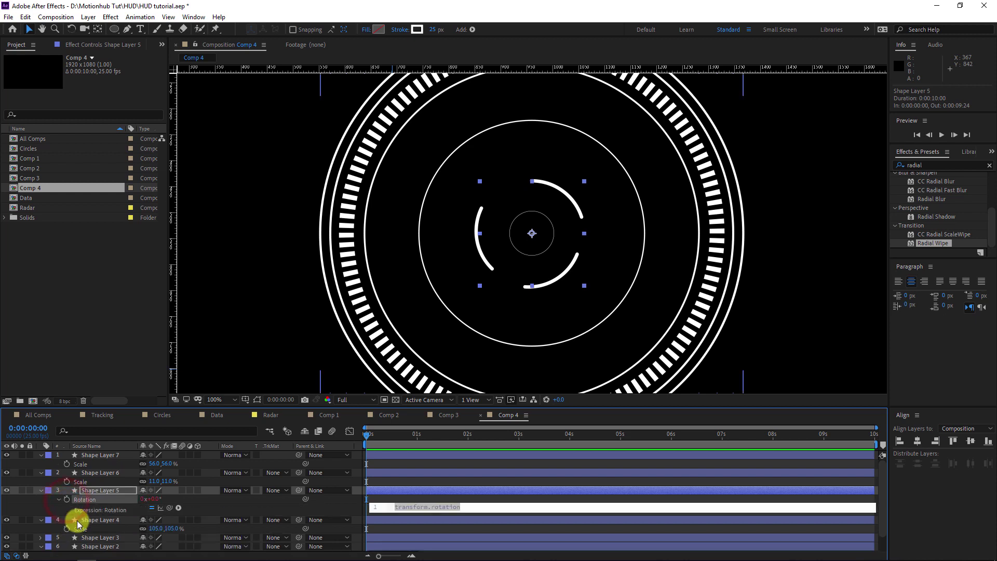
text(wiggle)
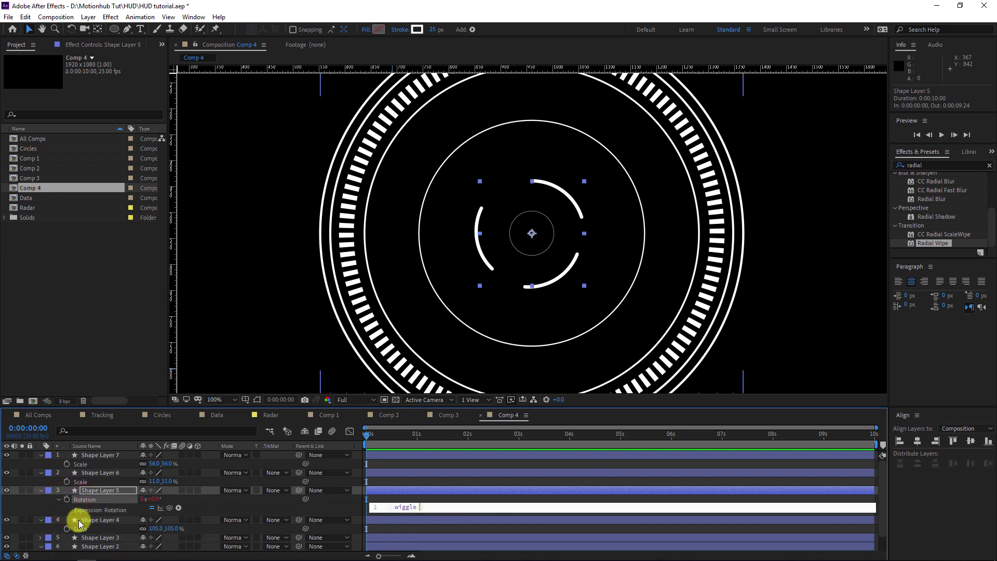
text( 1,)
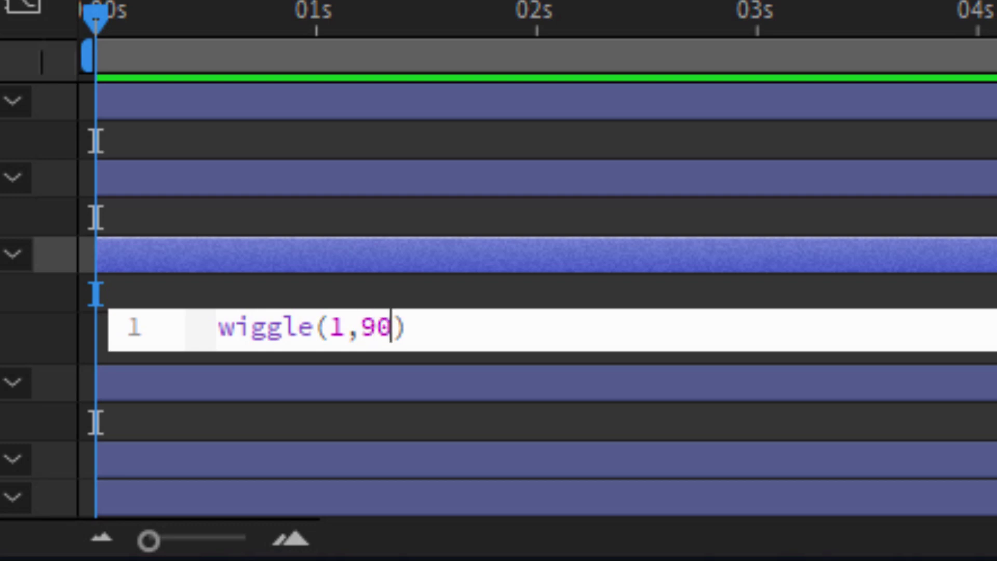
key(KP_Enter)
- Preview the arcs and retune Shape Layer 5's rotation expression, trying wiggle(5,90) and settling on wiggle(3,90)
key(space)
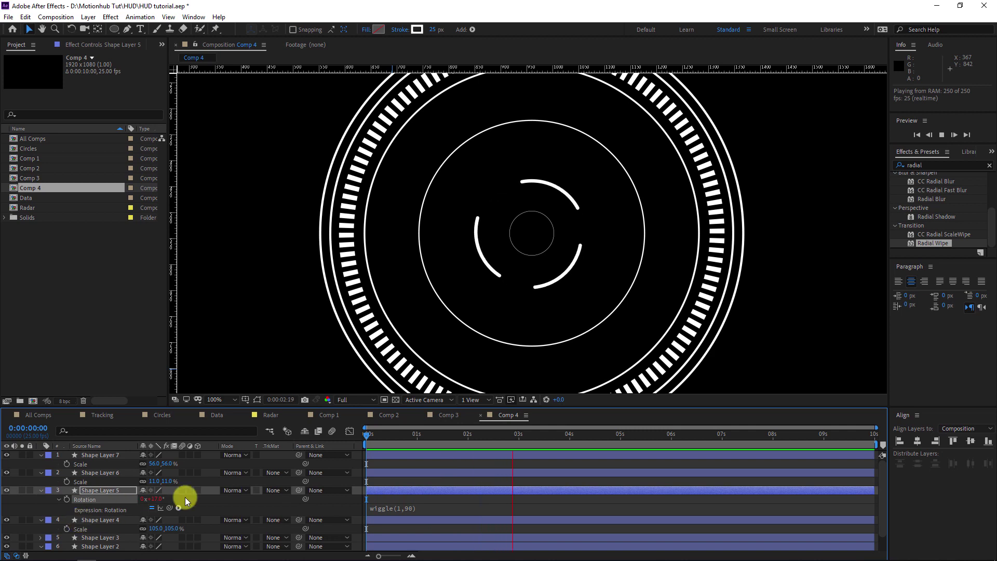
click(397, 507)
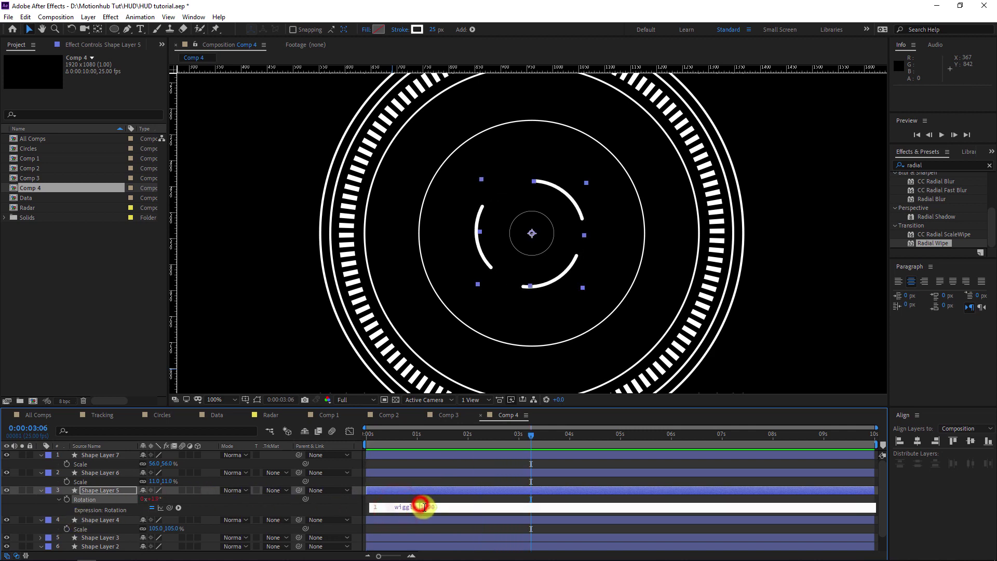
double_click(421, 506)
text(5)
click(443, 525)
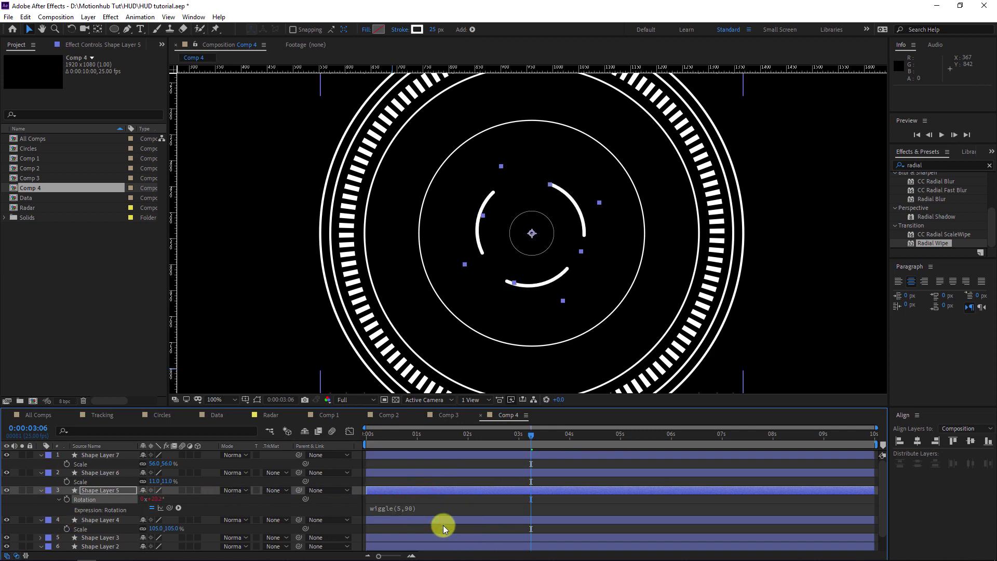
key(space)
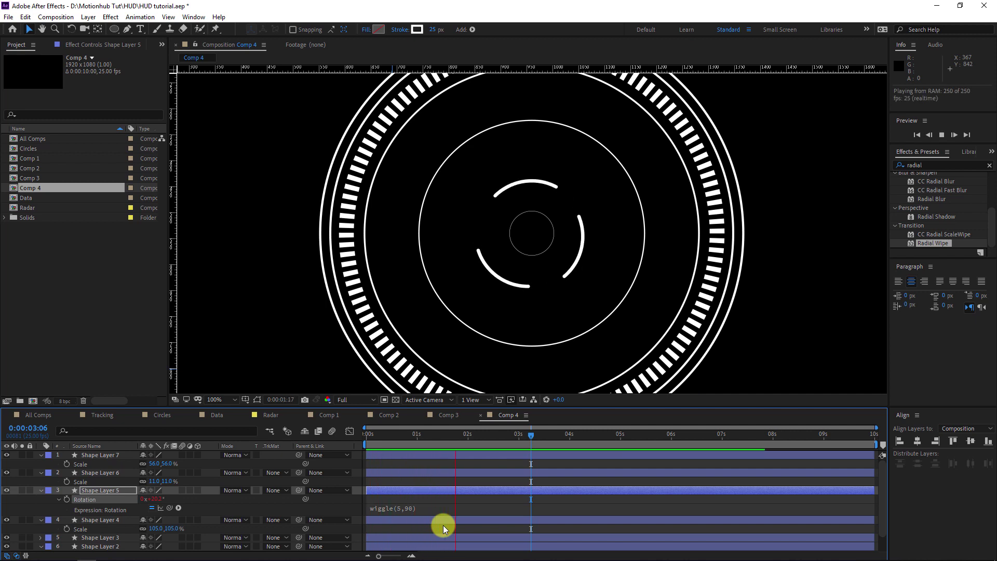
key(space)
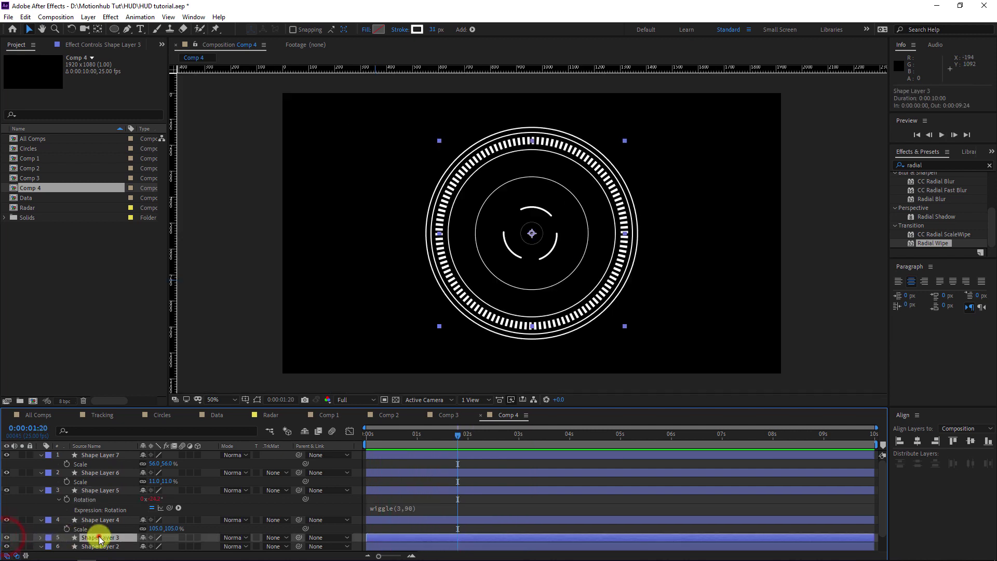
- Add the expression time*100 to the Rotation of Shape Layer 3, the thick dashed ring
key(r)
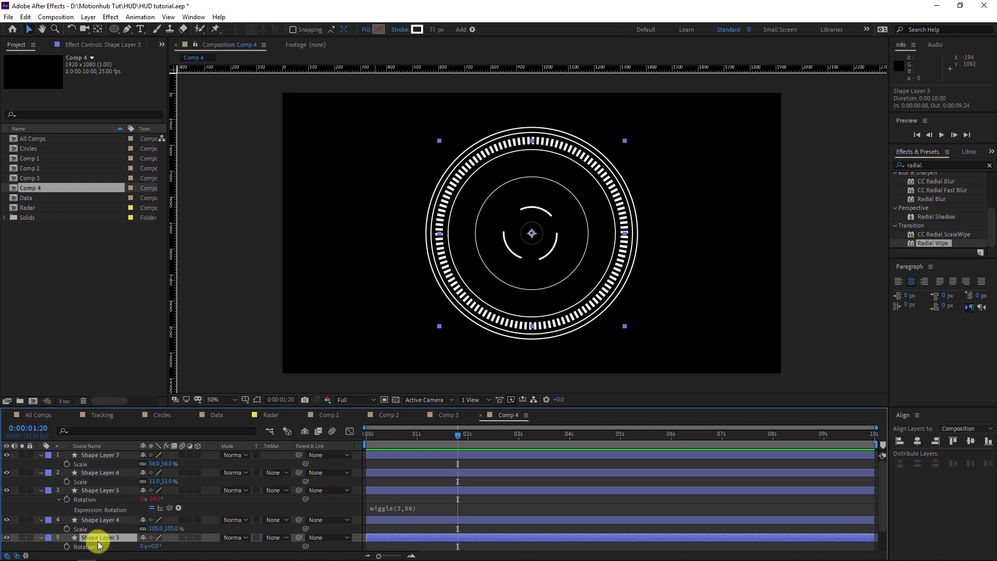
alt+click(67, 548)
text(t)
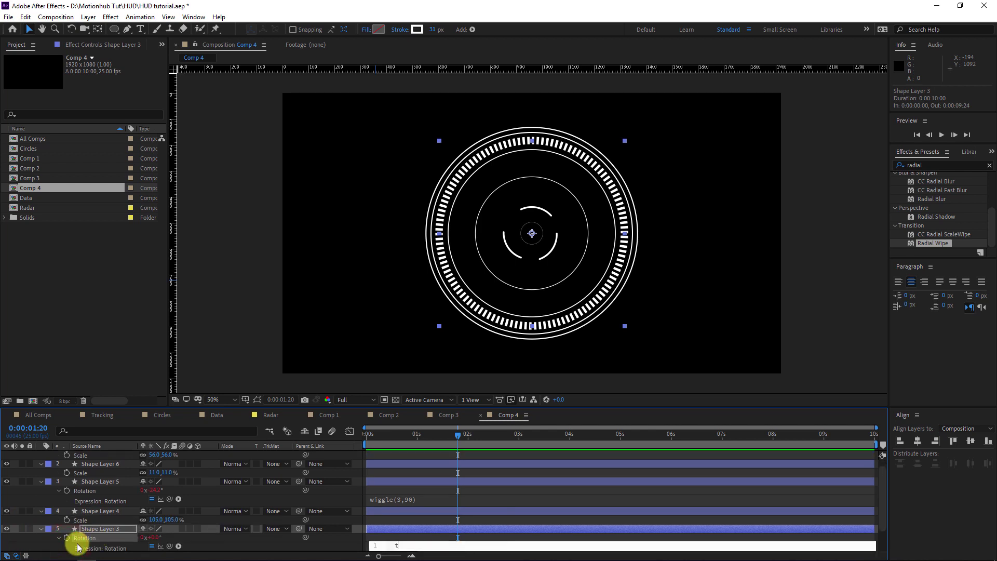
text(ime*)
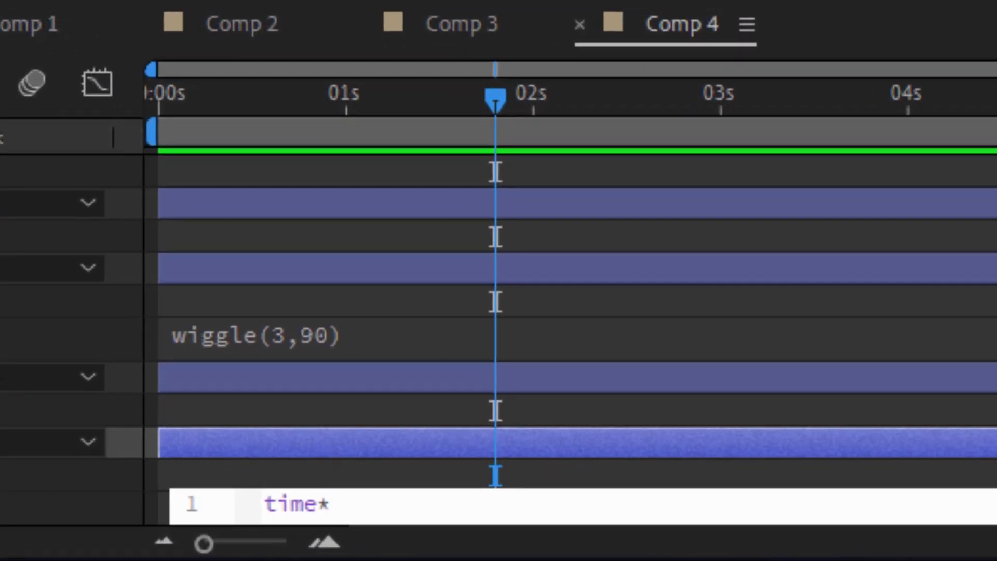
text(100)
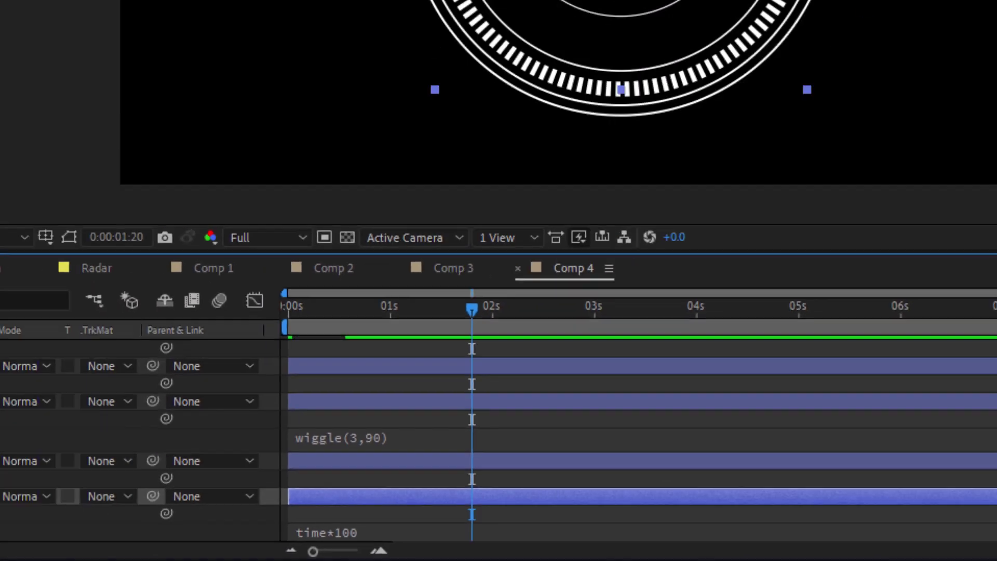
click(77, 548)
- Slow the dashed ring by changing Shape Layer 3's rotation expression to time*5, and preview it
scroll(416, 519, down, 1)
click(441, 516)
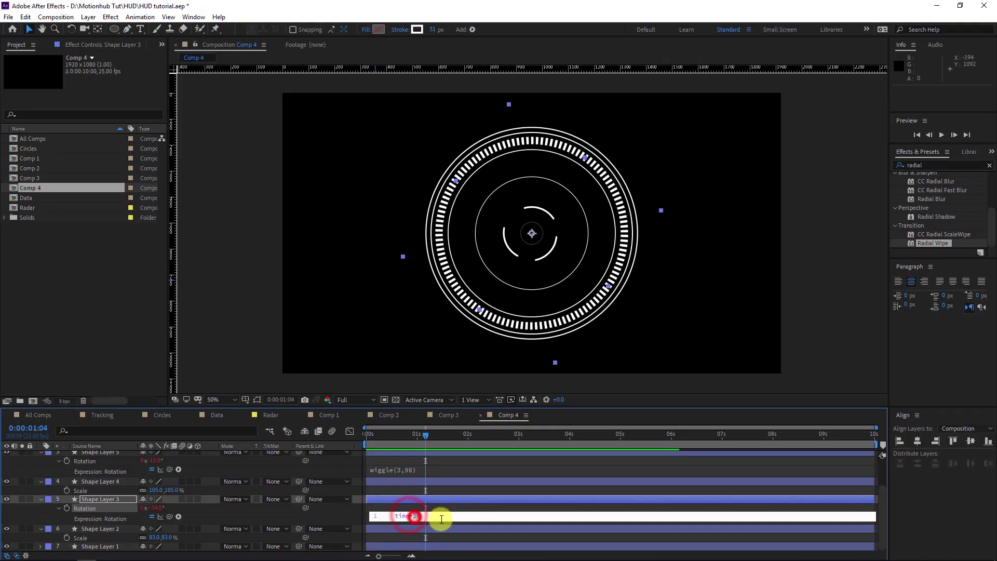
key(BackSpace)
key(BackSpace)
key(BackSpace)
text(5)
click(435, 530)
key(space)
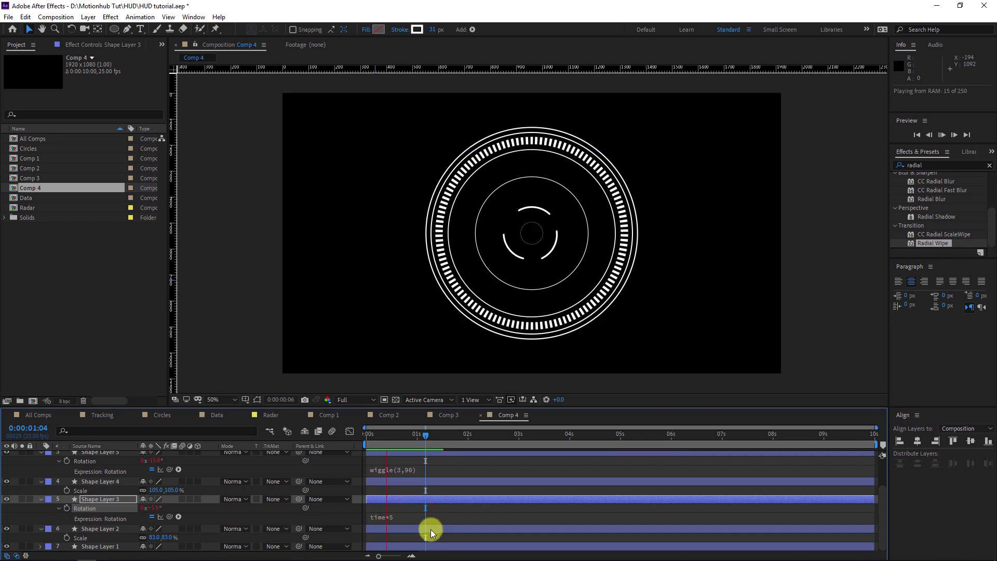
click(405, 515)
- Add Trim Paths to Shape Layer 1 and reduce its End value to leave only part of the ring
click(98, 528)
click(96, 546)
click(212, 528)
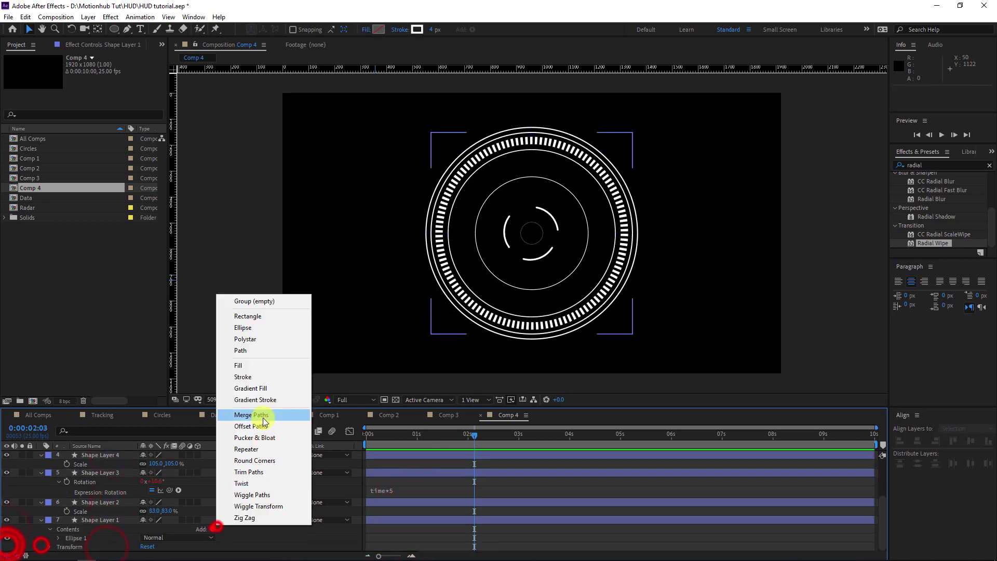
click(249, 480)
drag(149, 520, 126, 481)
- Add the expression time*50 to Shape Layer 1's Rotation and preview the motion
key(r)
alt+click(67, 545)
text(time*)
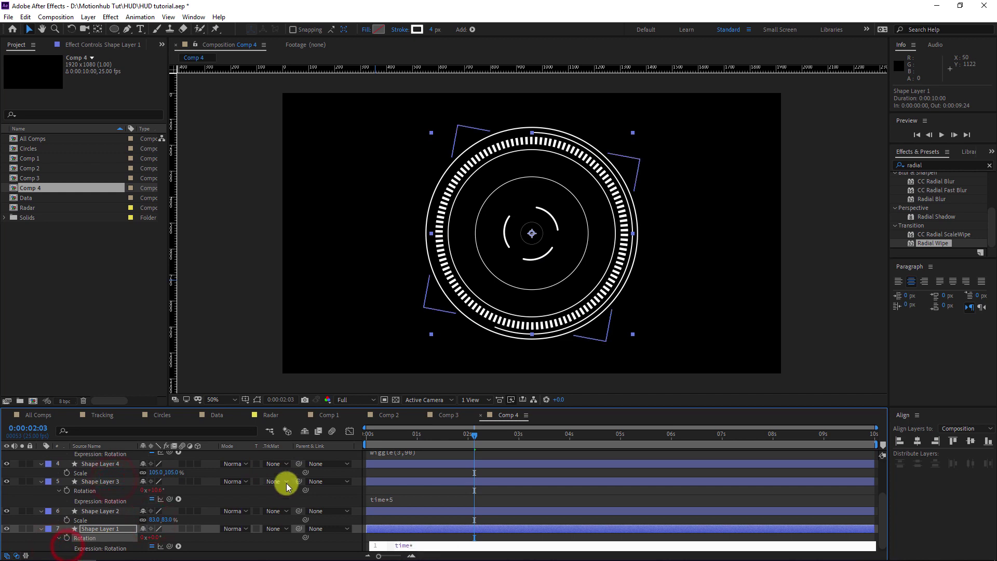
text(50)
key(KP_Enter)
key(space)
- Add Trim Paths to Shape Layer 4, the outermost ring, and set its End to 52%
click(117, 511)
click(93, 482)
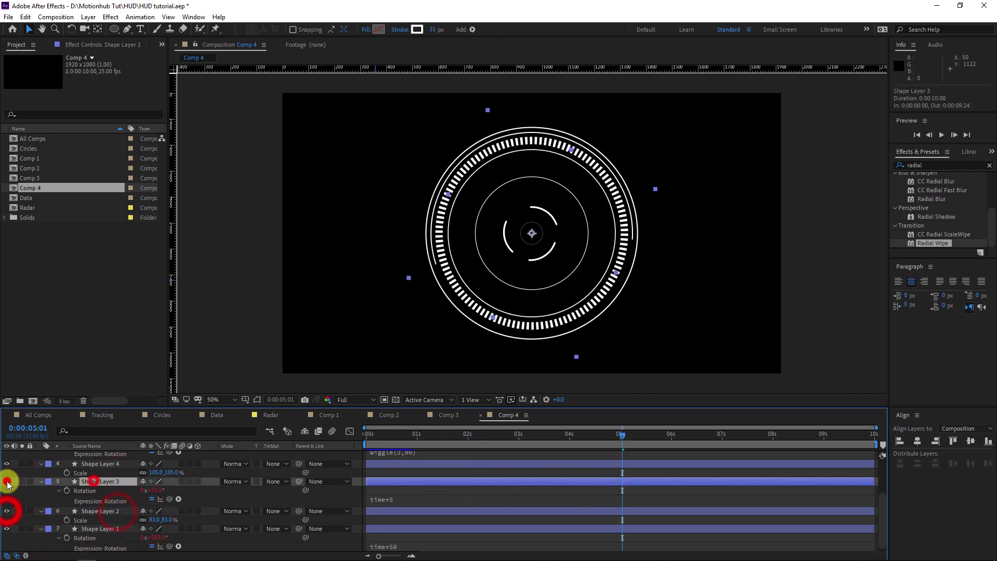
click(96, 464)
click(41, 464)
click(213, 494)
click(266, 441)
drag(148, 529, 93, 490)
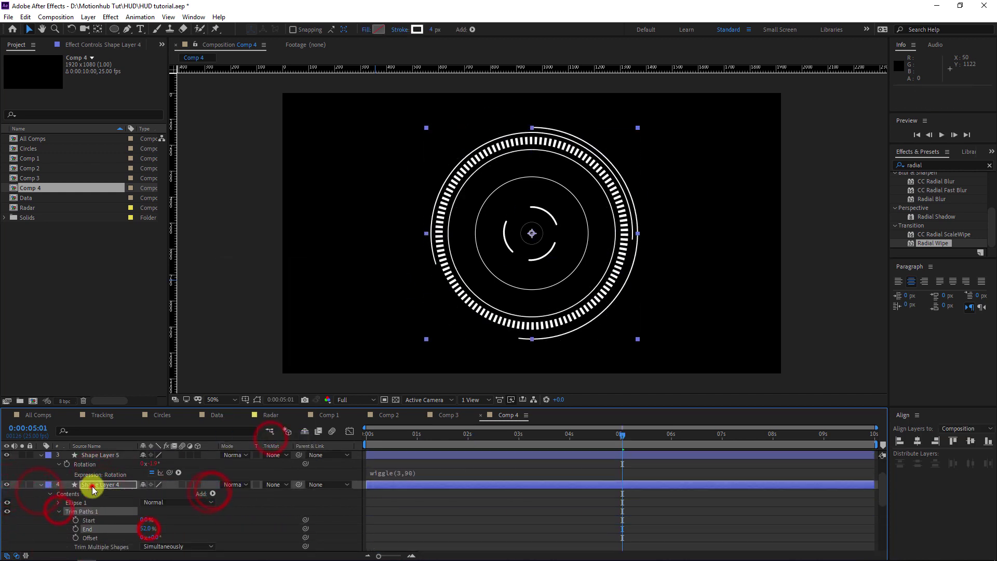
- Add the expression -time*80 to Shape Layer 4's Rotation and preview the motion
key(r)
alt+click(66, 493)
text(-time*80)
key(KP_Enter)
key(space)
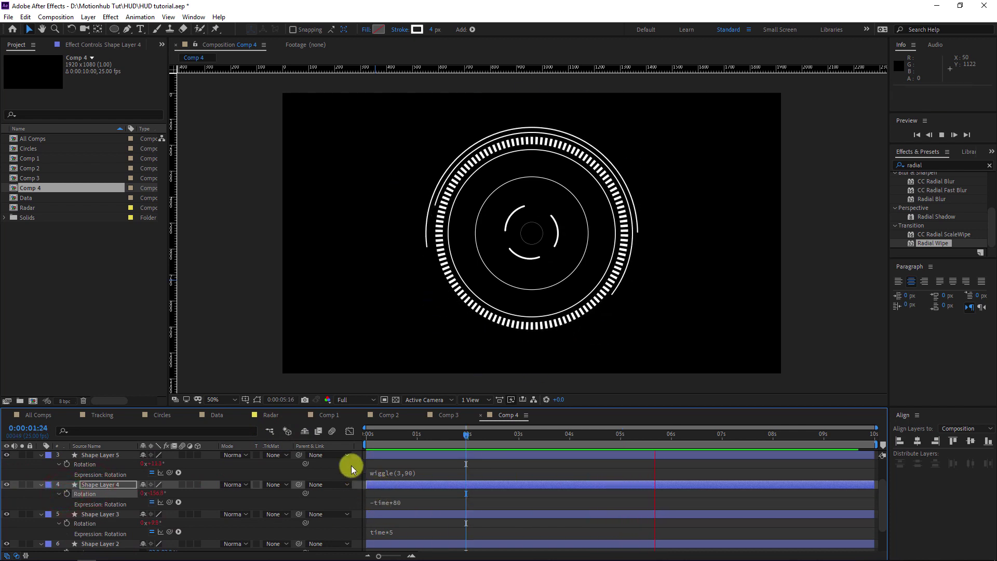
key(space)
- With no layer selected, draw a small rectangle about 56 × 52 px just inside the upper part of the dashed ring
click(45, 467)
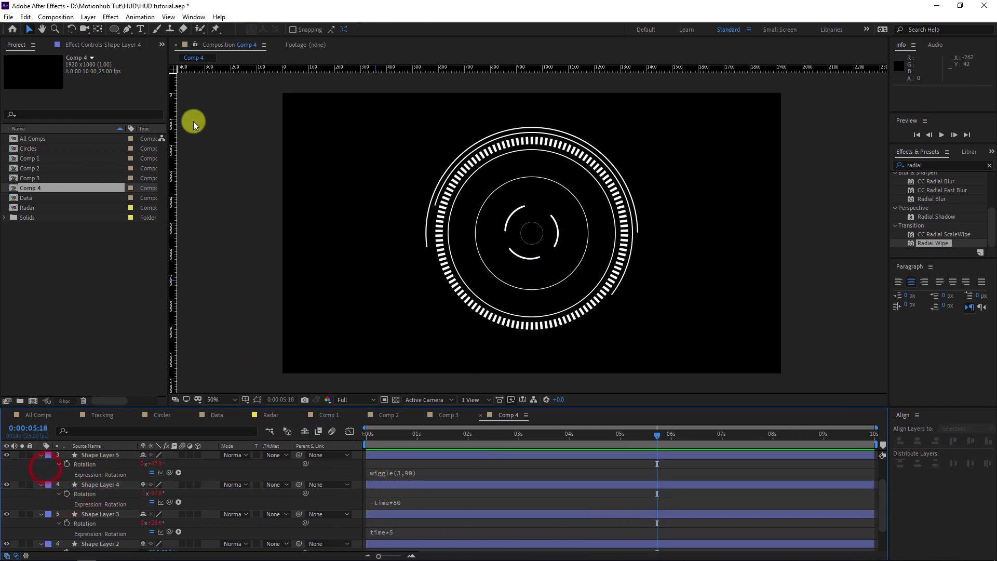
click(115, 29)
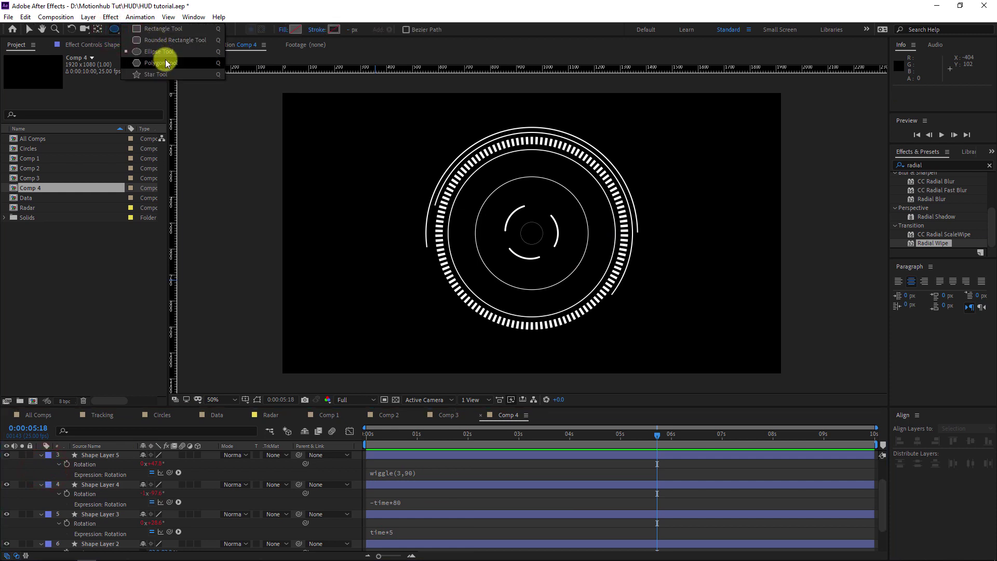
click(165, 30)
drag(521, 156, 534, 171)
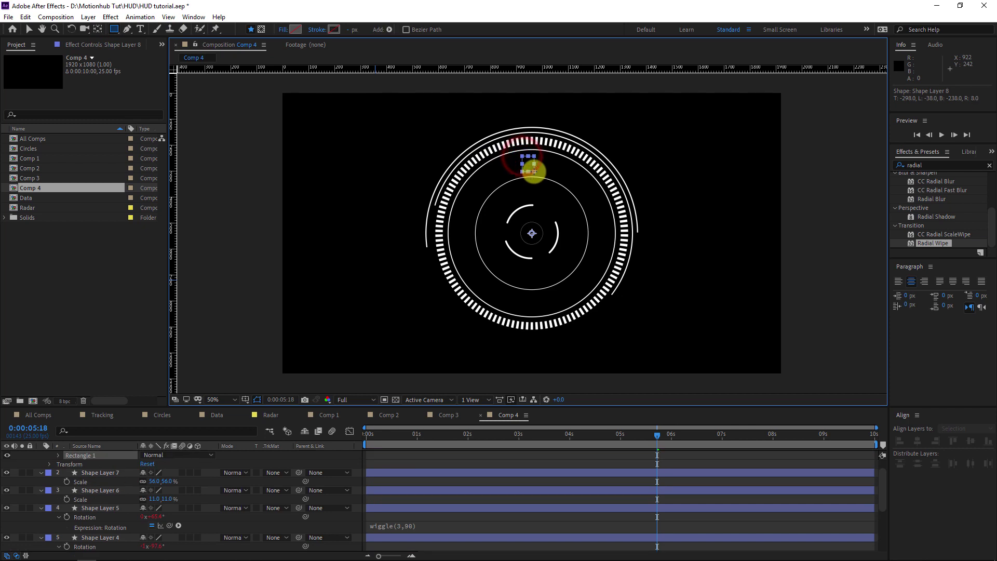
- Give the new rectangle a white 3 px stroke and centre it horizontally in the composition
click(348, 30)
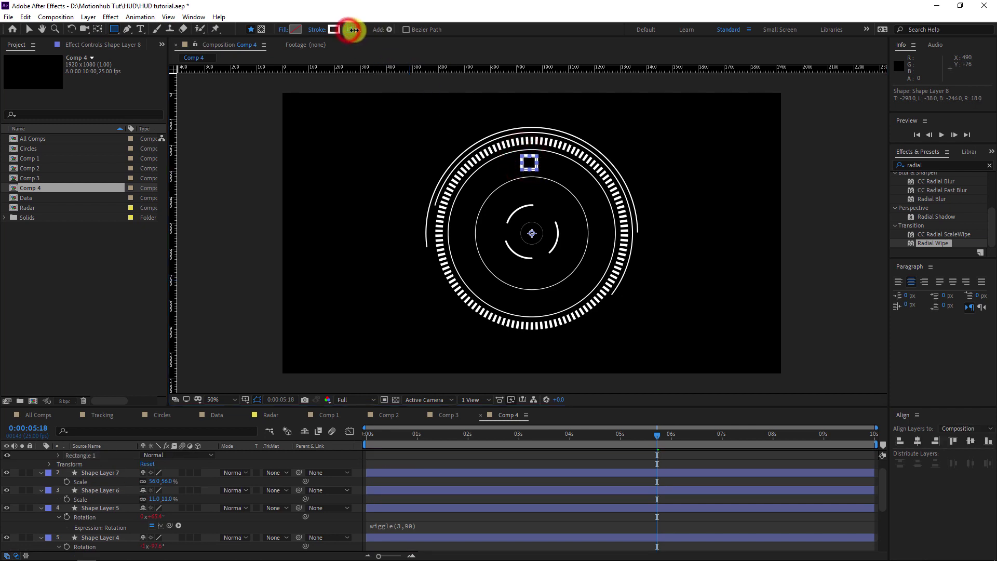
click(350, 30)
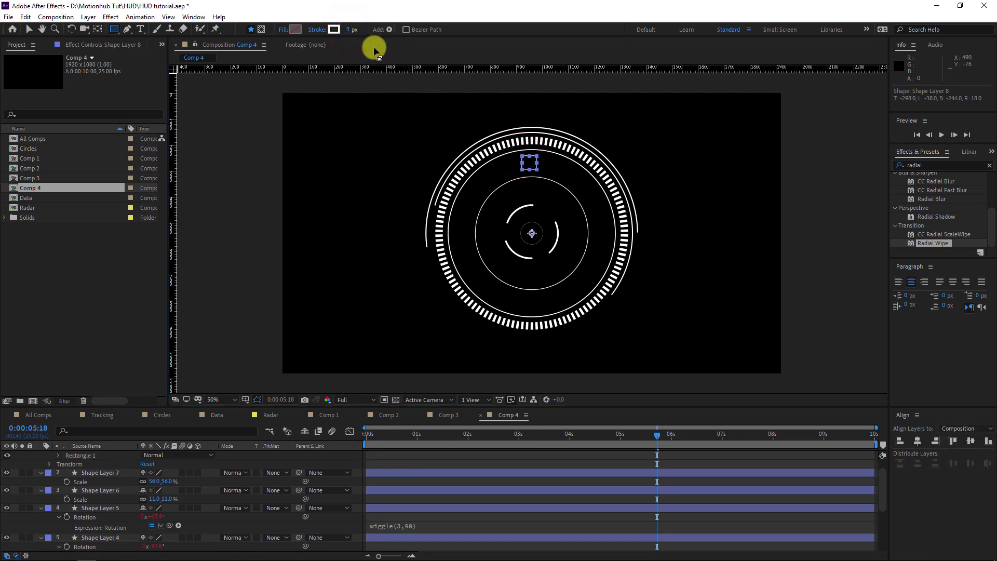
click(29, 30)
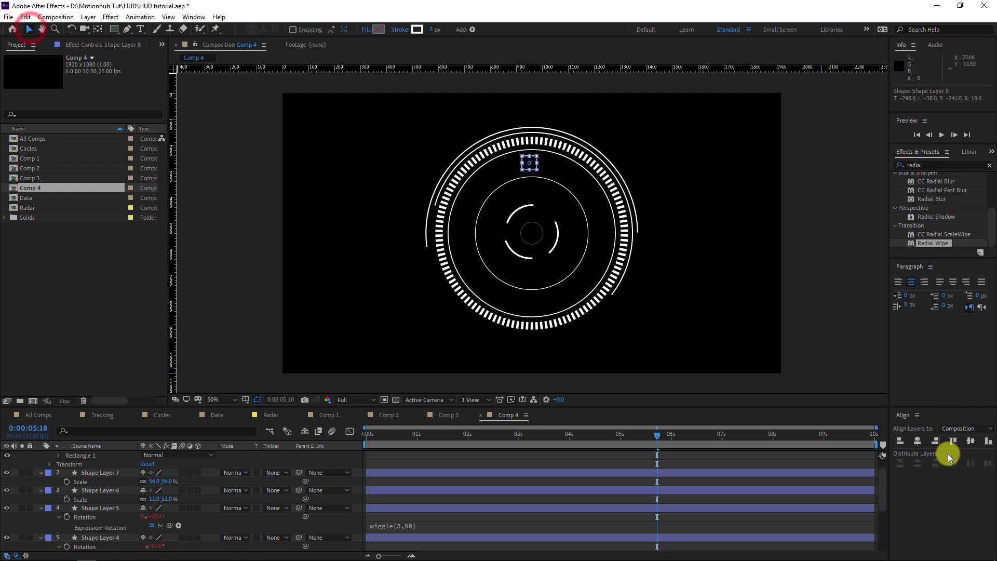
click(917, 441)
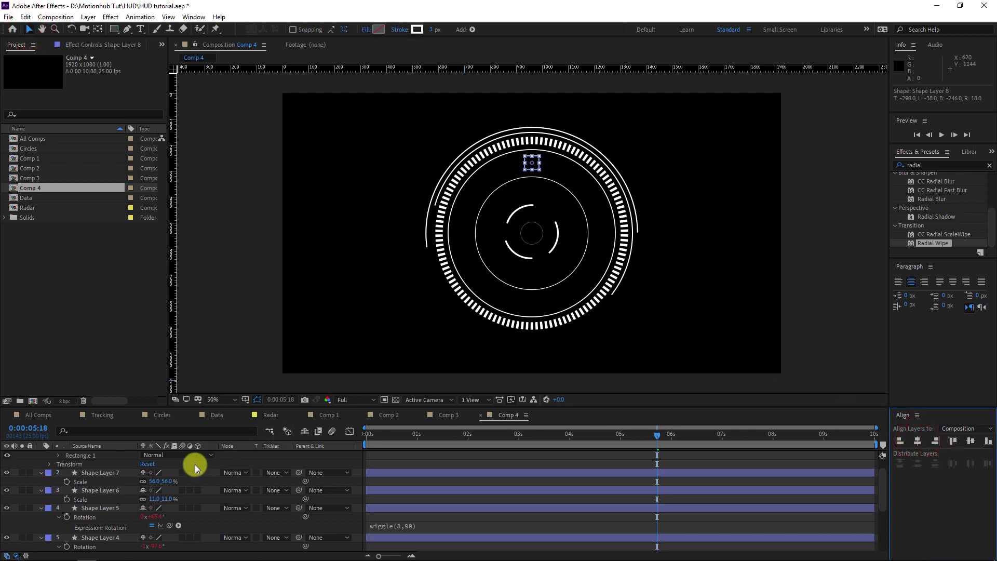
- Move the rectangle's anchor point to the centre of the rings with the Pan Behind tool, undoing any accidental shift of the shape
click(96, 31)
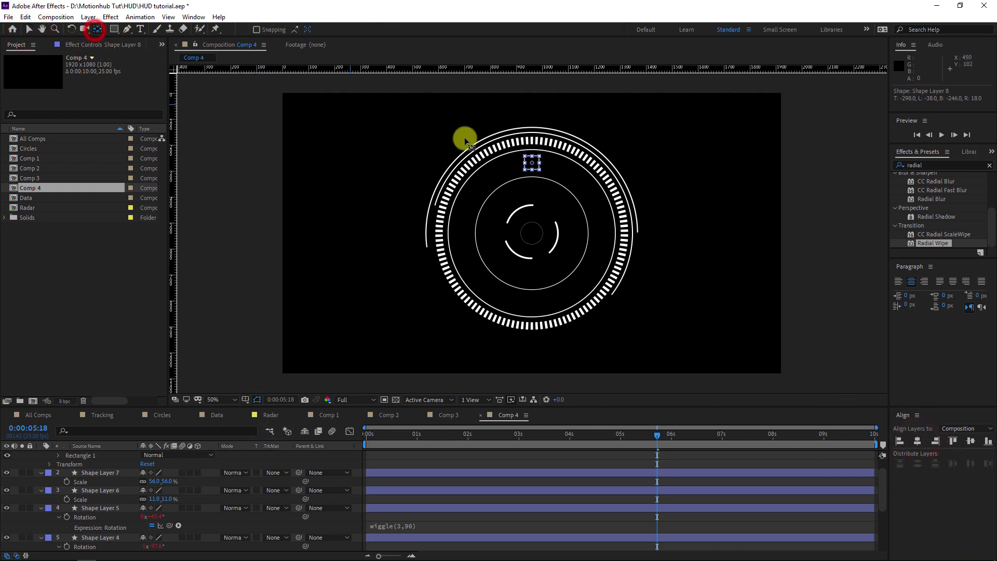
drag(533, 165, 535, 182)
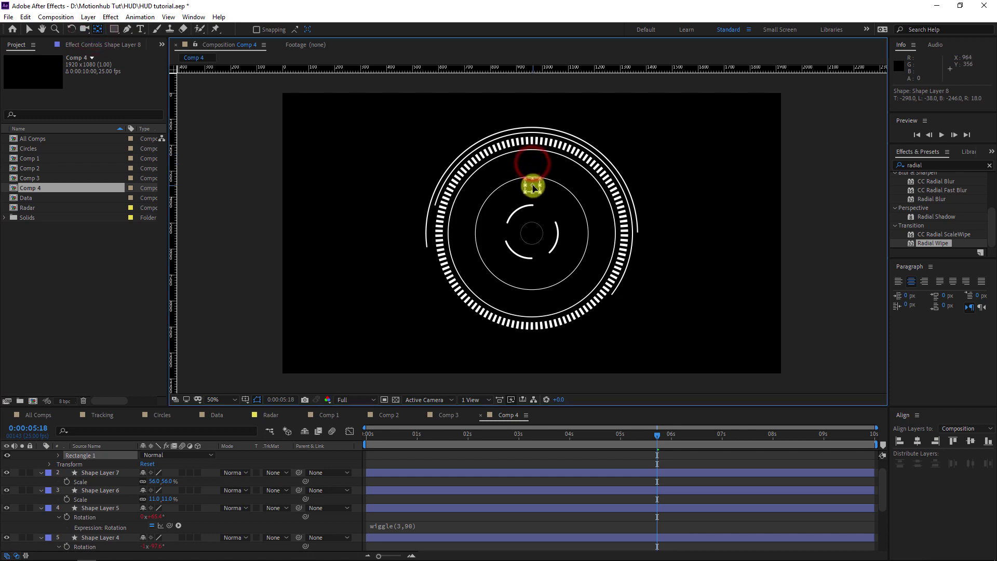
key(ctrl+z)
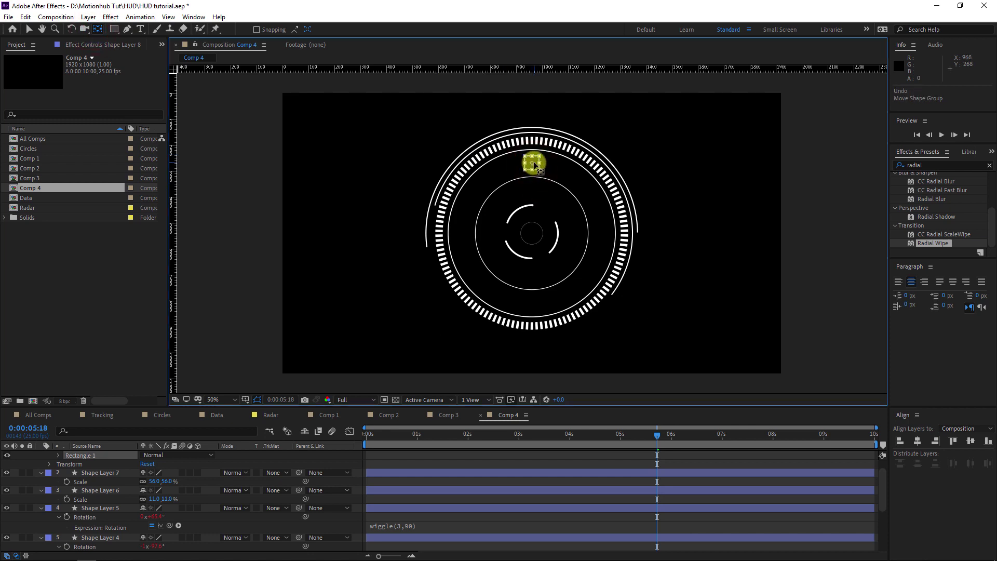
drag(534, 178, 536, 235)
- Display the Title/Action Safe guides, align the rectangle's anchor point exactly with their centre cross, and hide the guides again
click(245, 399)
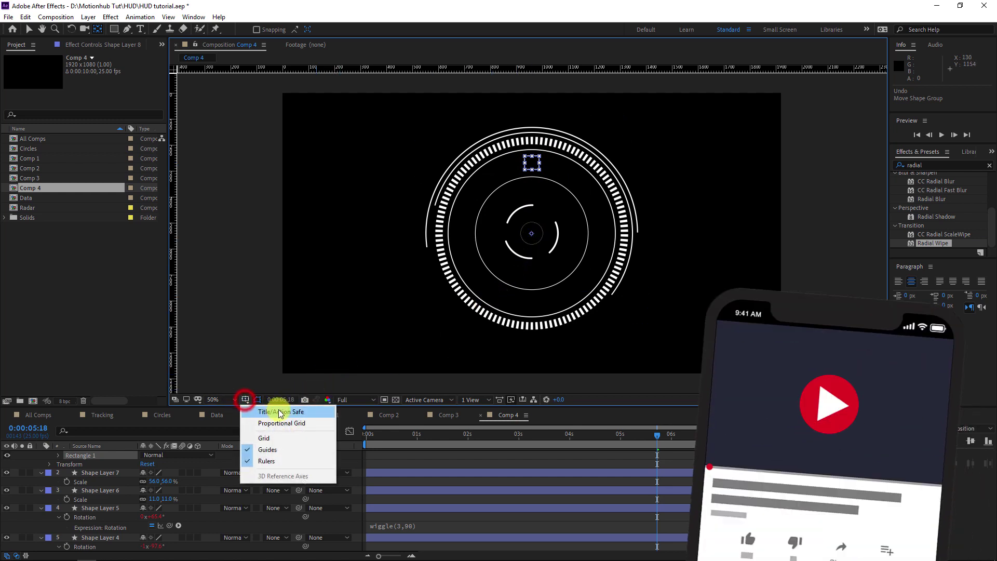
click(280, 412)
scroll(540, 241, up, 2)
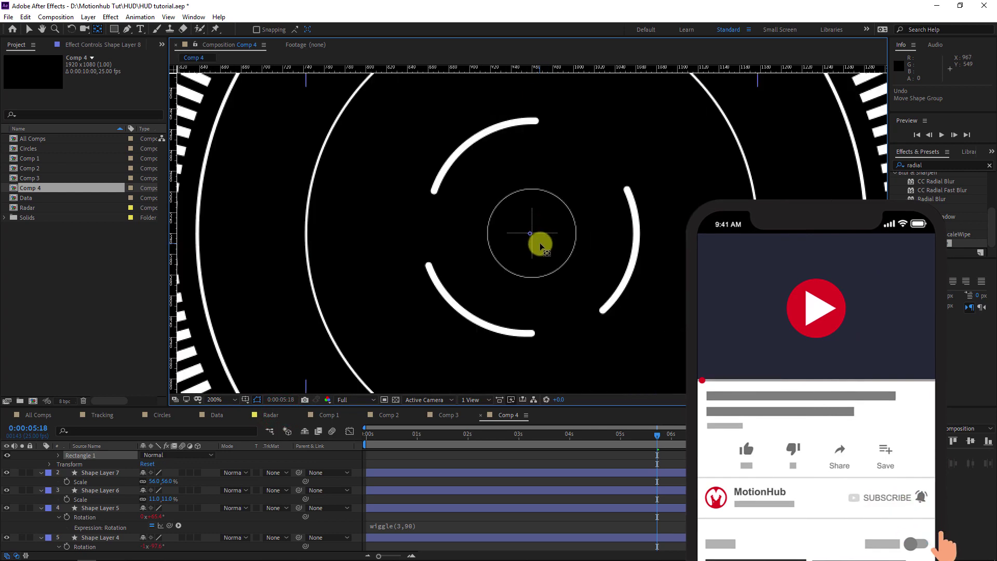
scroll(539, 242, up, 3)
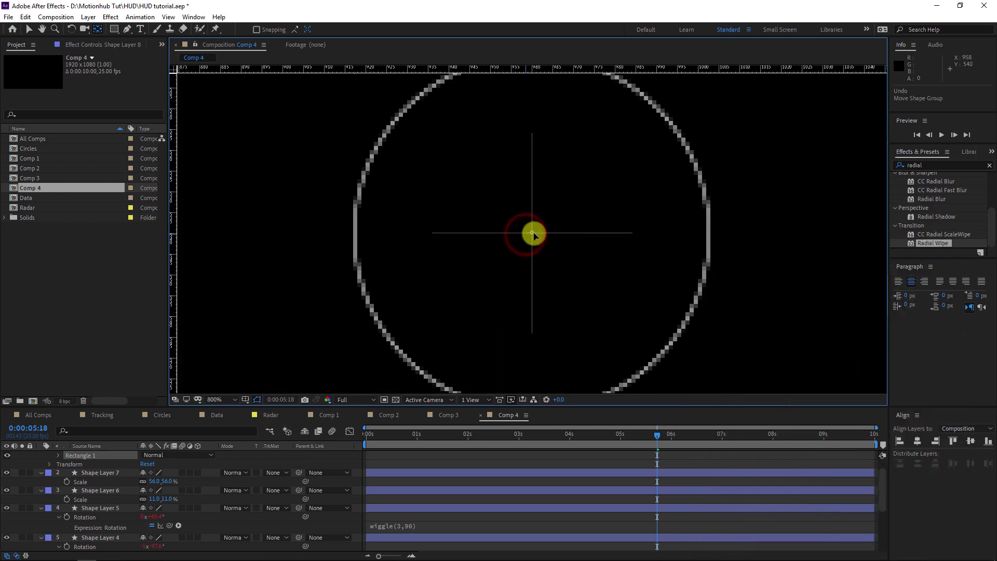
scroll(522, 251, down, 5)
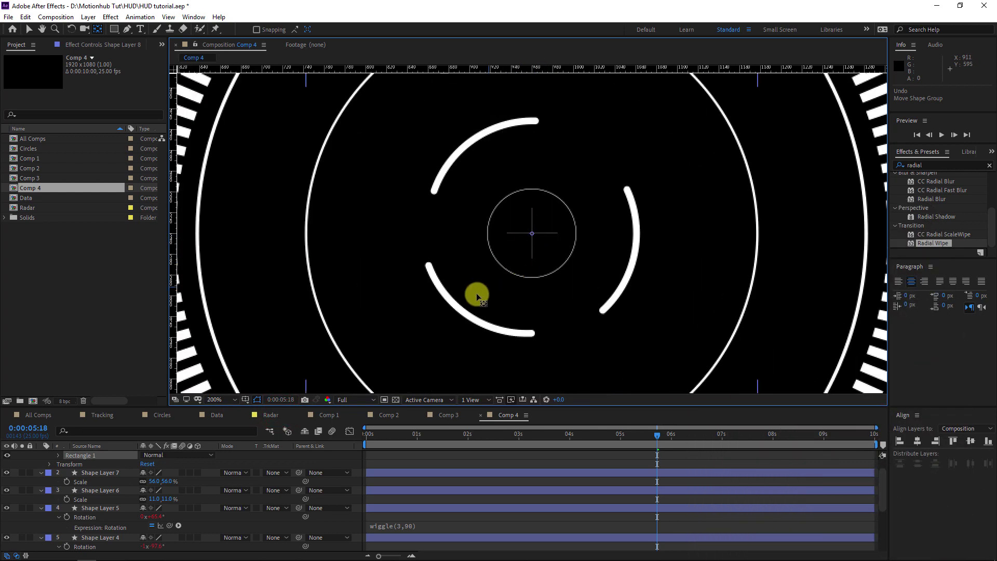
click(258, 399)
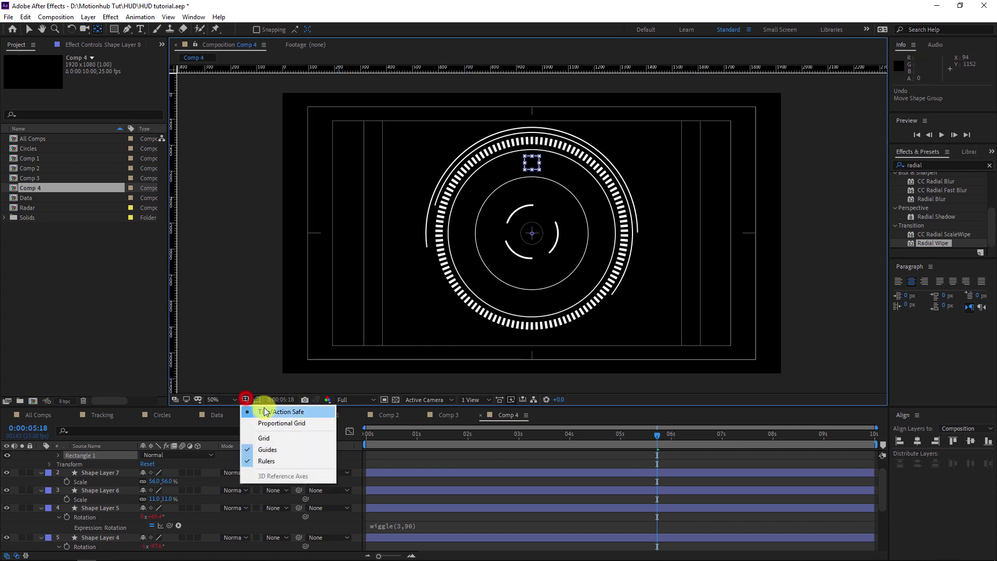
click(280, 411)
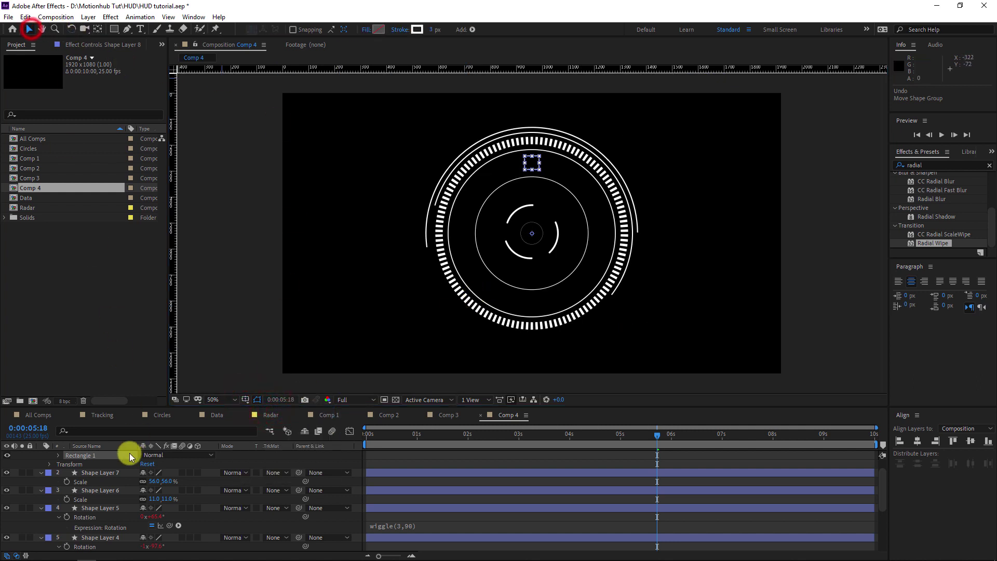
- Add a Repeater to the small rectangle's group and set the repeater's transform position to 0, 0
click(129, 454)
scroll(129, 464, up, 1)
click(213, 463)
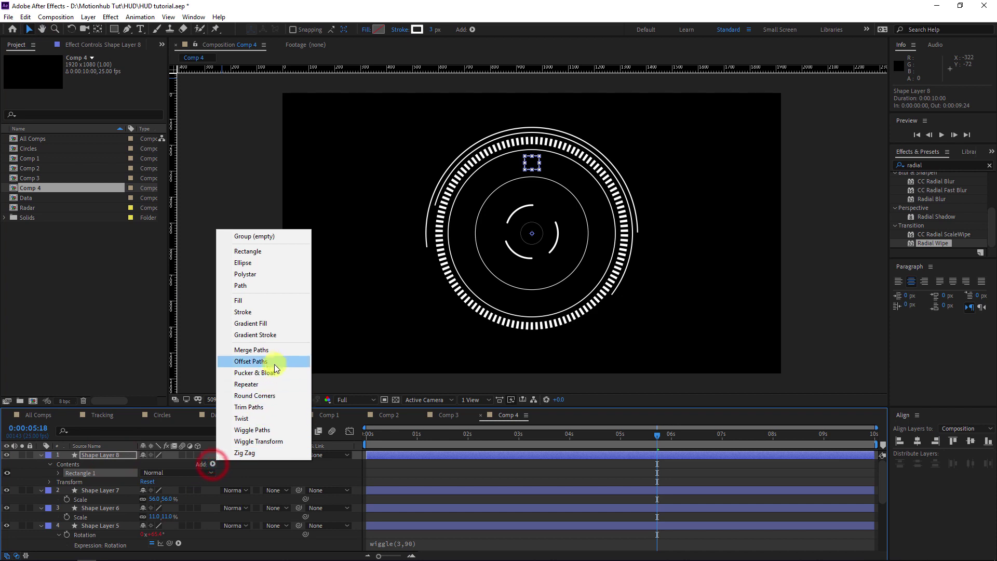
click(275, 384)
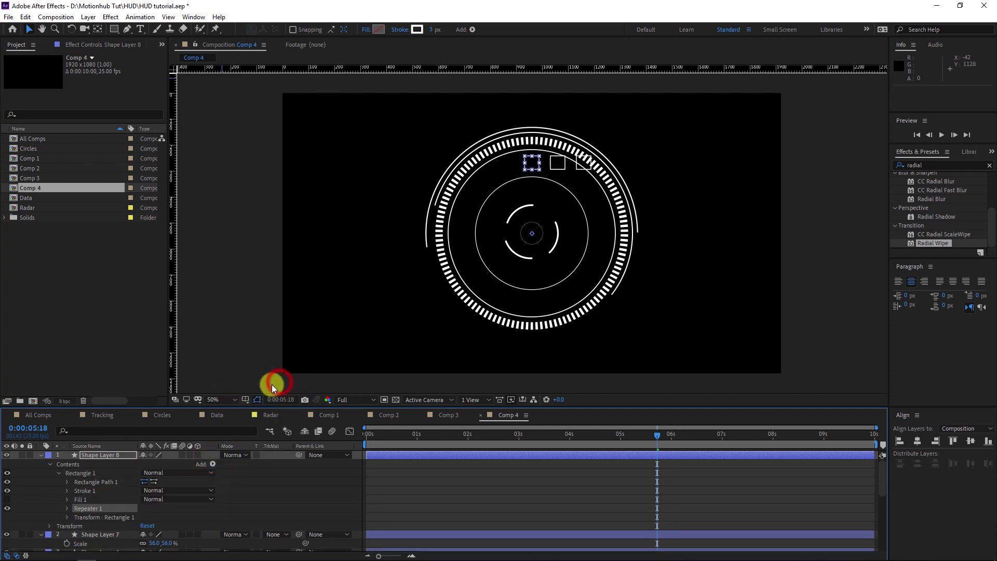
click(67, 508)
click(77, 544)
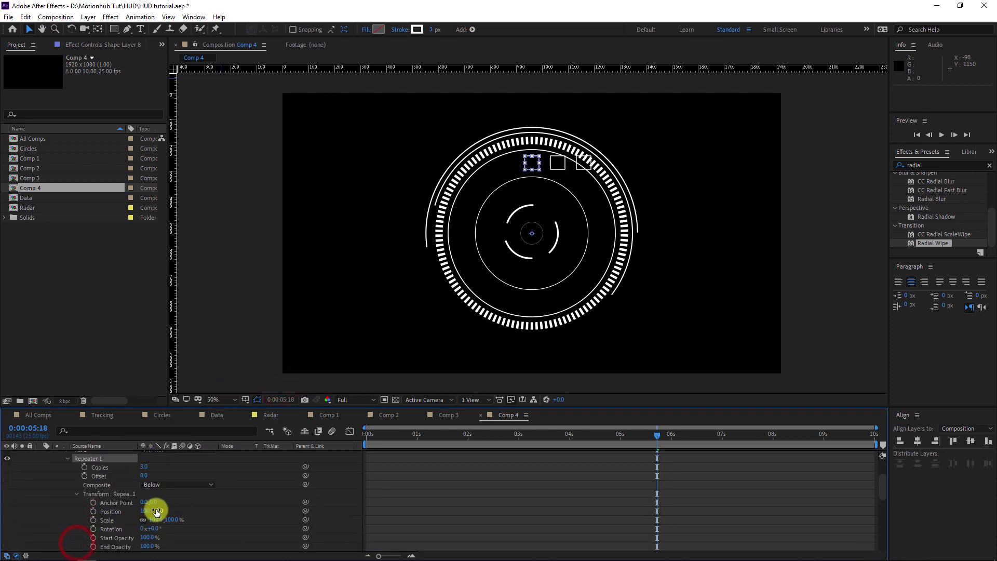
click(147, 511)
click(147, 537)
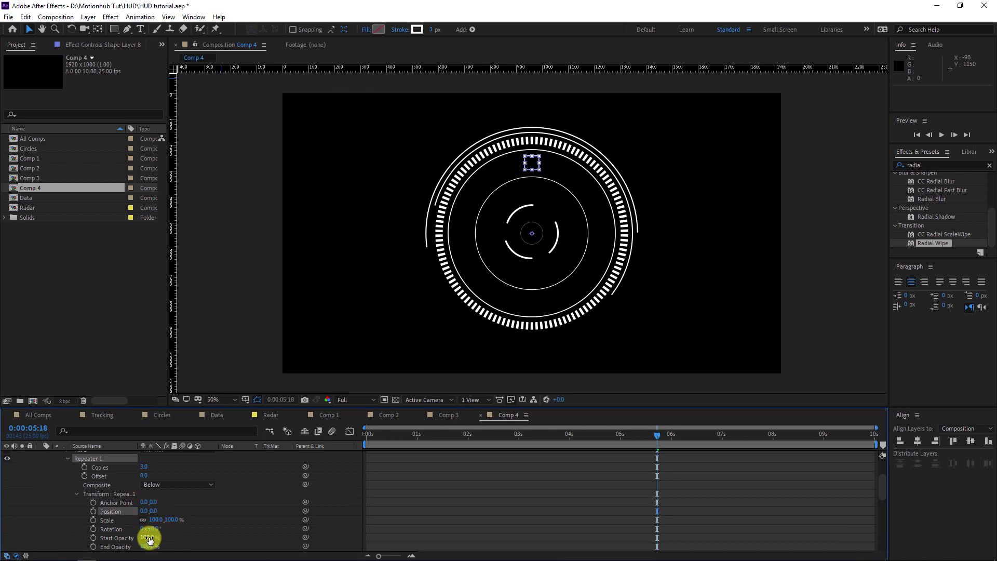
- Spread the repeated rectangles evenly around the rings with repeater anchor point 0, 270, 17 copies and 24° rotation
drag(153, 530, 164, 529)
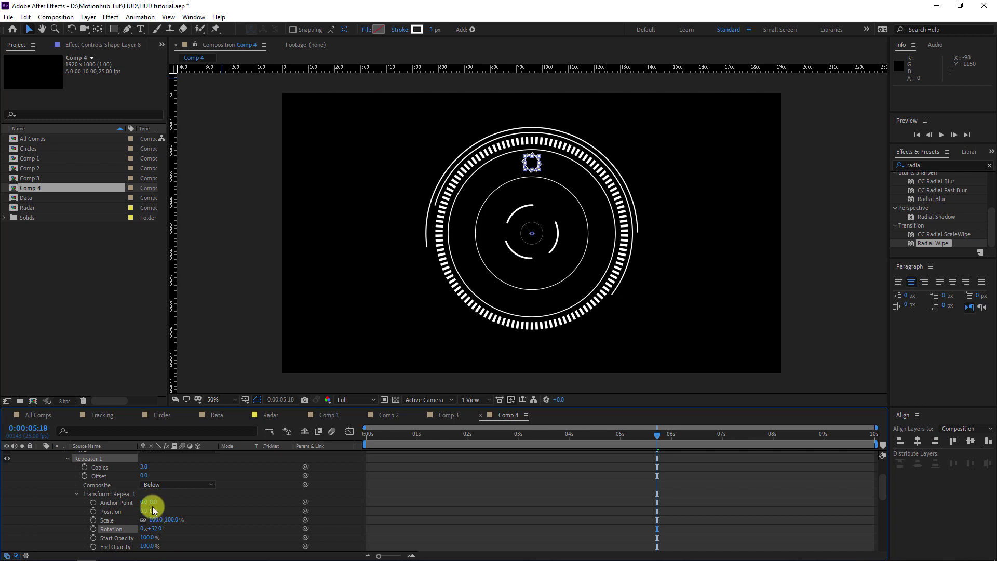
drag(153, 503, 316, 483)
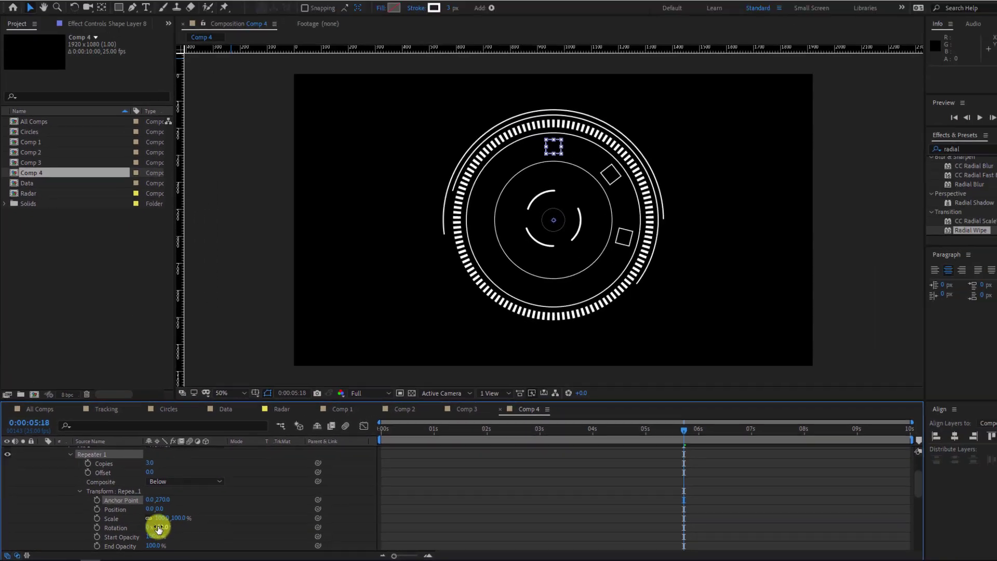
click(148, 468)
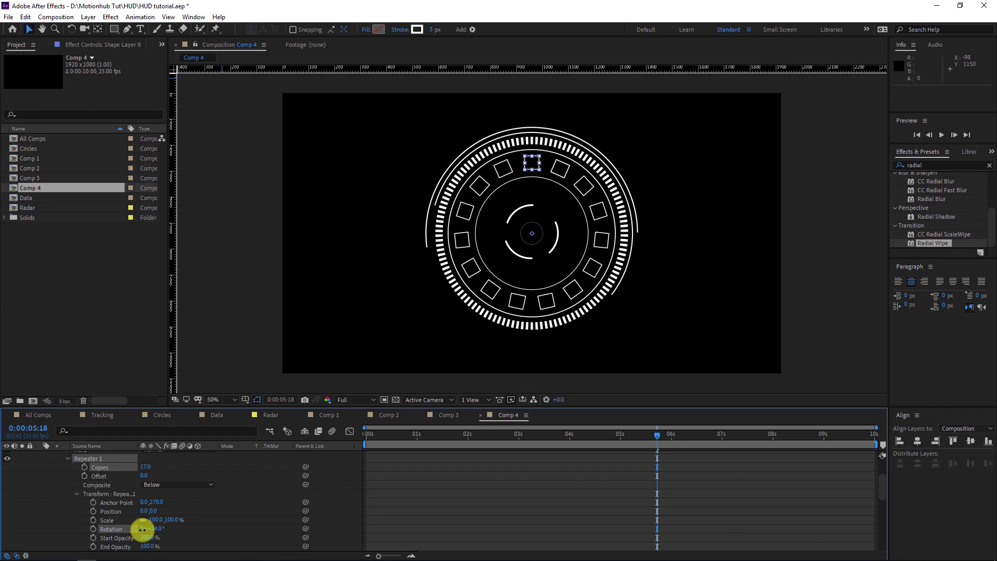
click(142, 528)
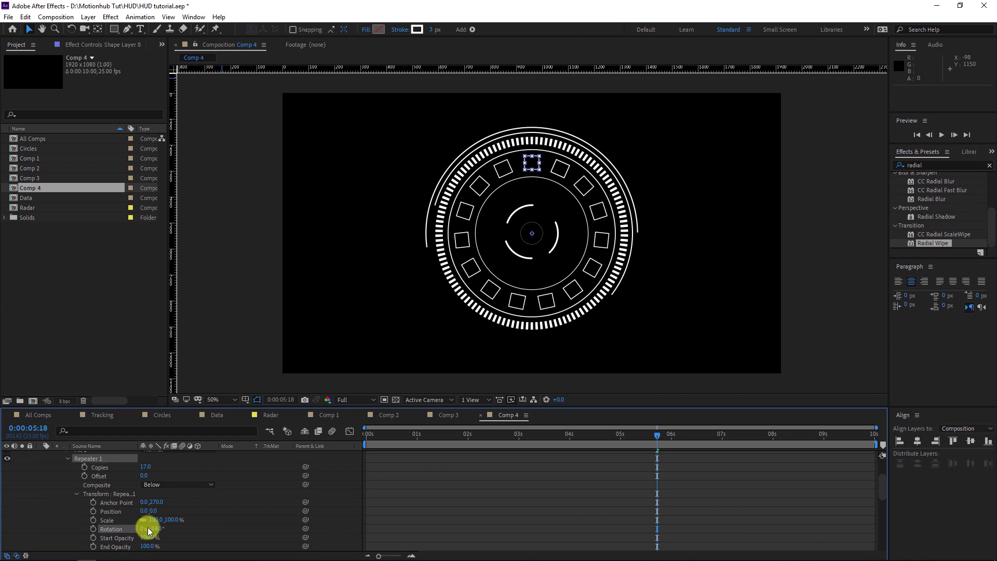
click(64, 513)
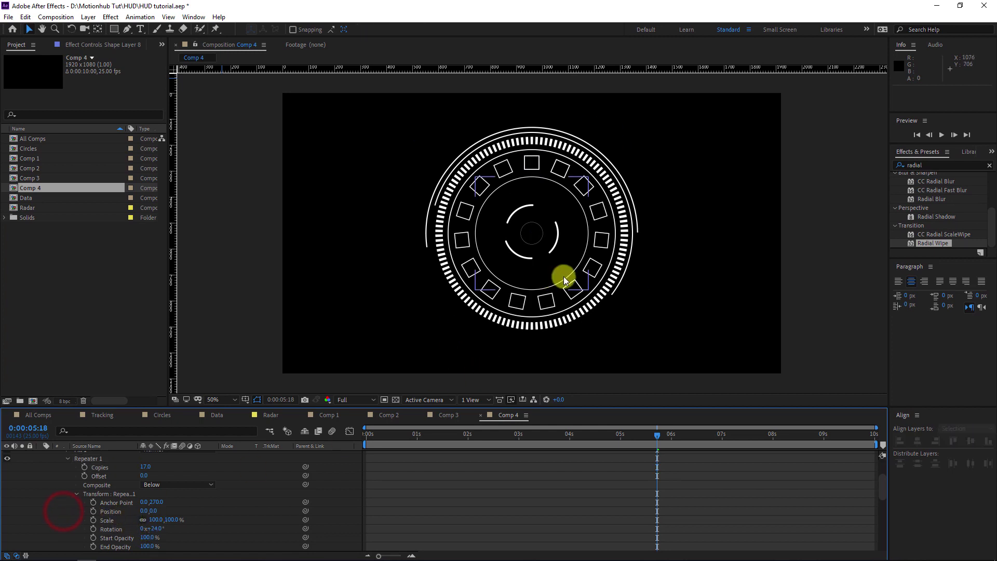
- Round the corners of the repeated rectangles by raising the rectangle path's Roundness
scroll(159, 477, up, 2)
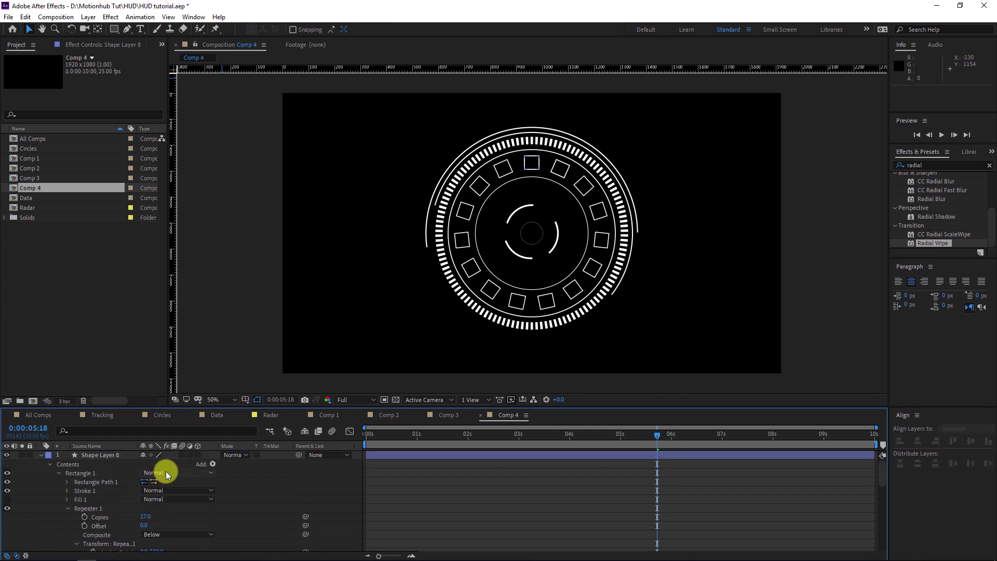
click(67, 482)
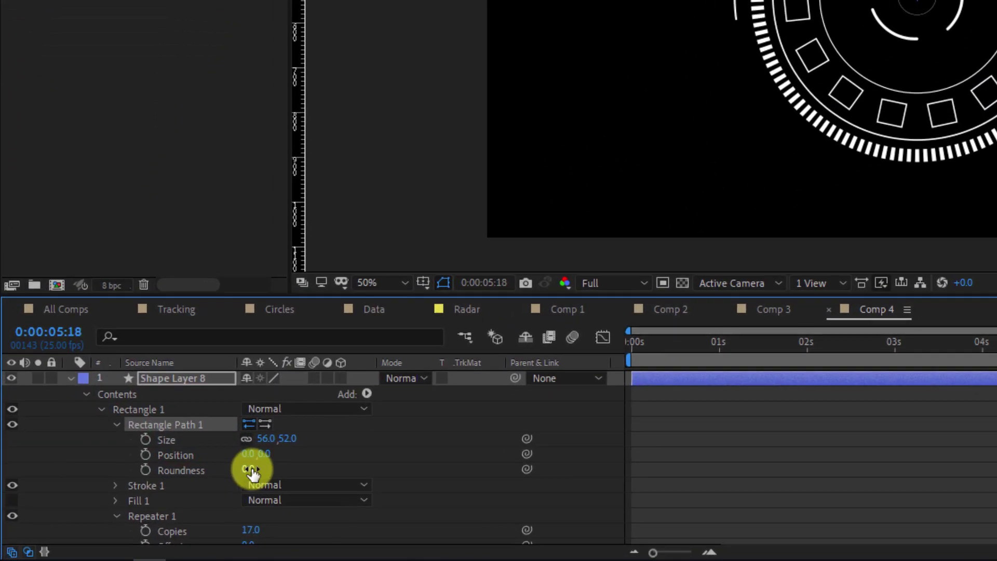
drag(252, 469, 259, 469)
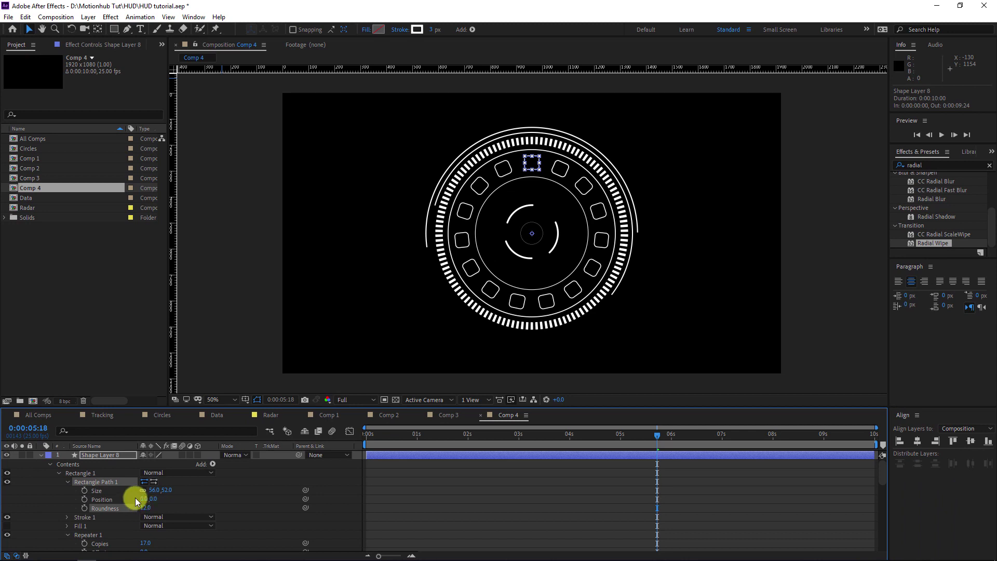
click(68, 482)
- Add the expression wiggle(1,20) to the repeater's Copies property and preview the animation
scroll(109, 514, down, 1)
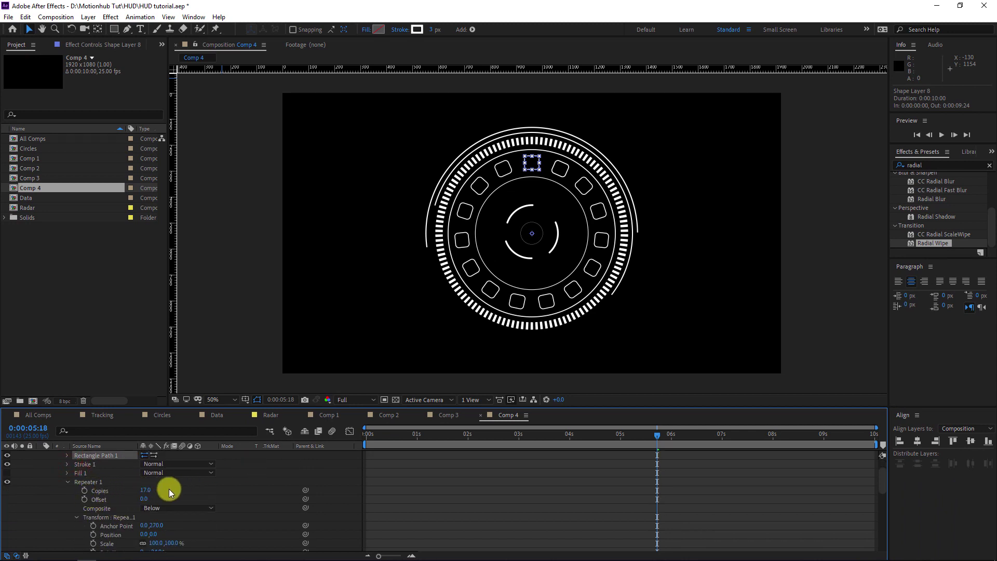
alt+click(84, 490)
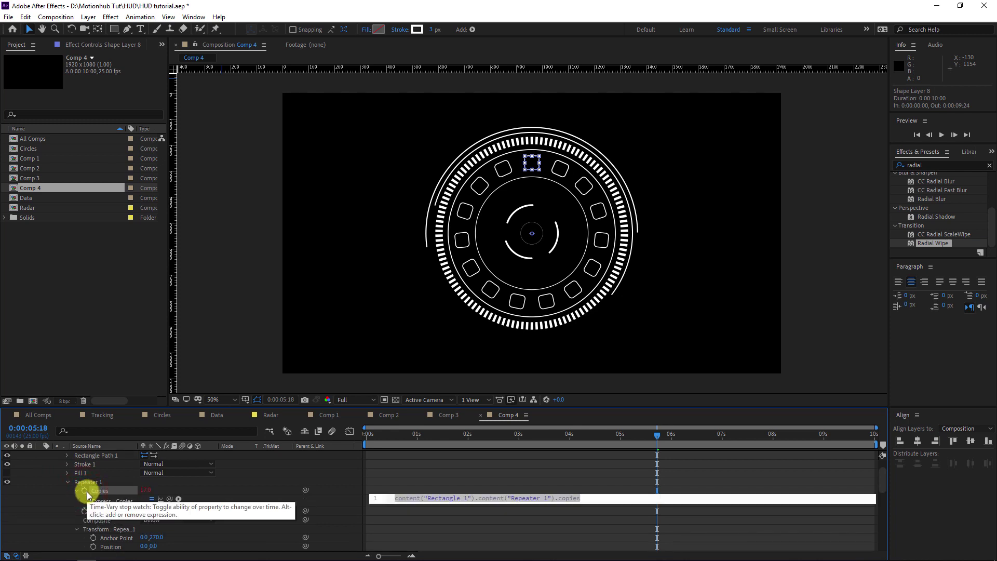
text(wiggl)
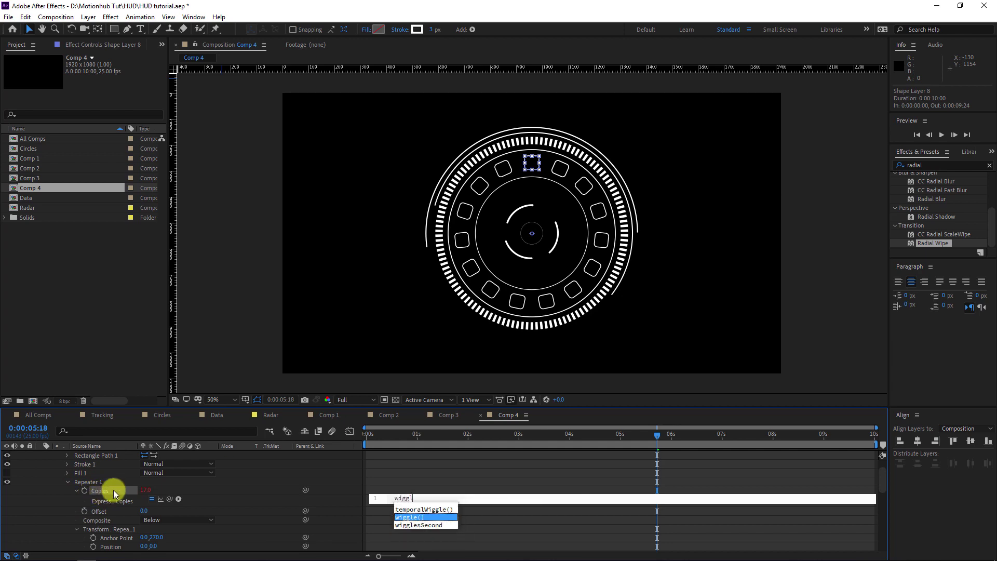
text(e(1)
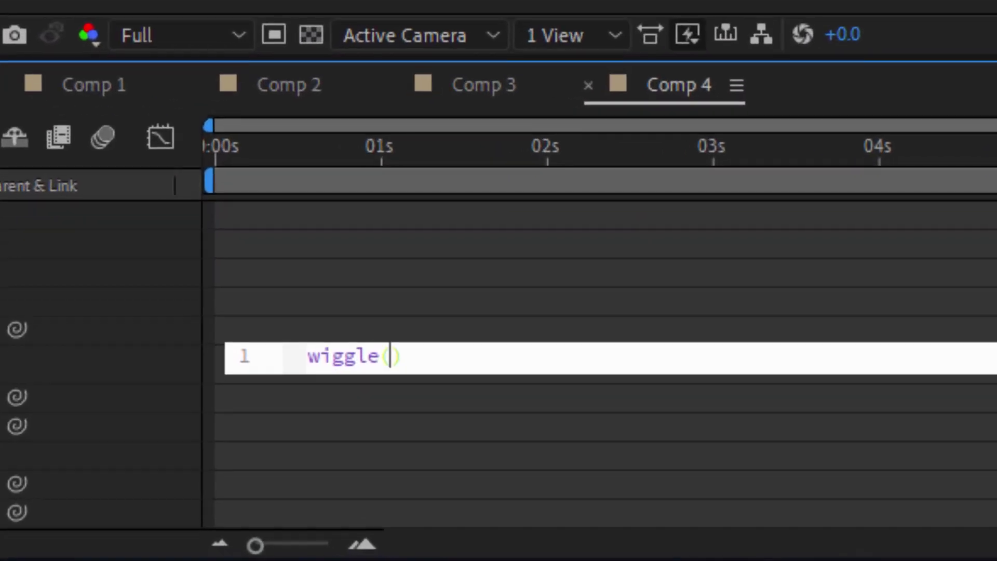
text(,10)
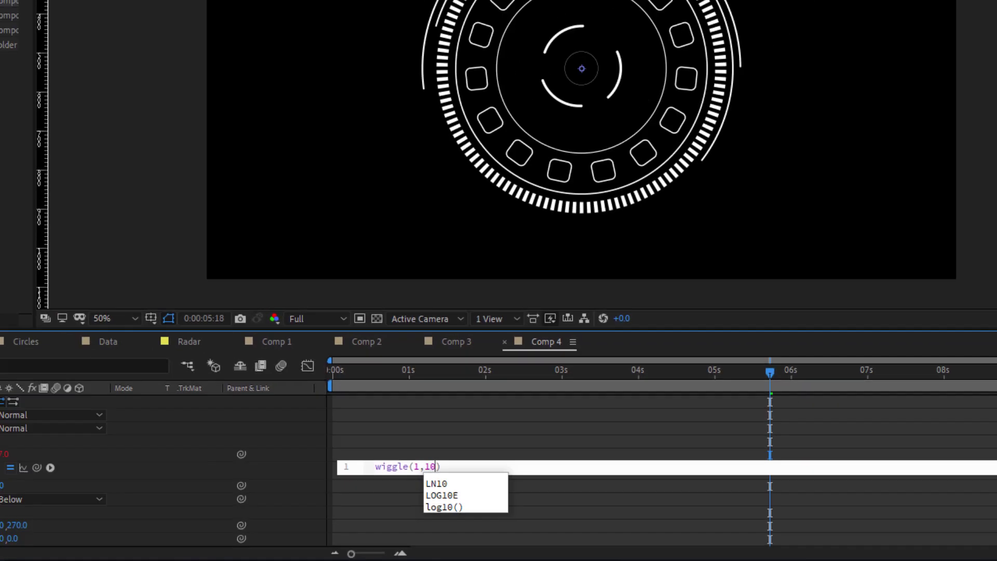
click(113, 490)
key(space)
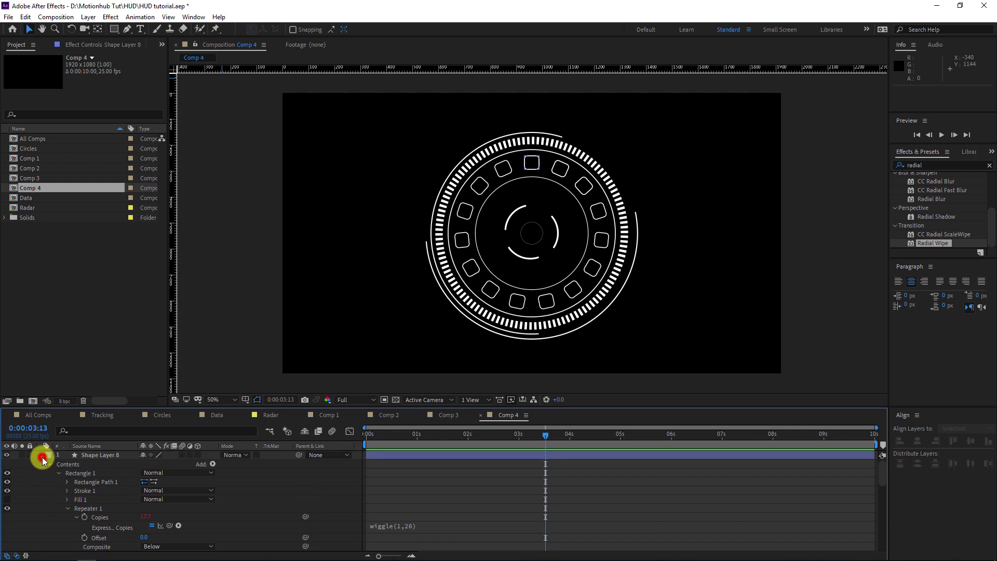
- Duplicate the circle inside the rectangle ring (Shape Layer 7), scale the copy to 46% and widen its stroke to 98 px
click(41, 454)
click(98, 455)
click(111, 464)
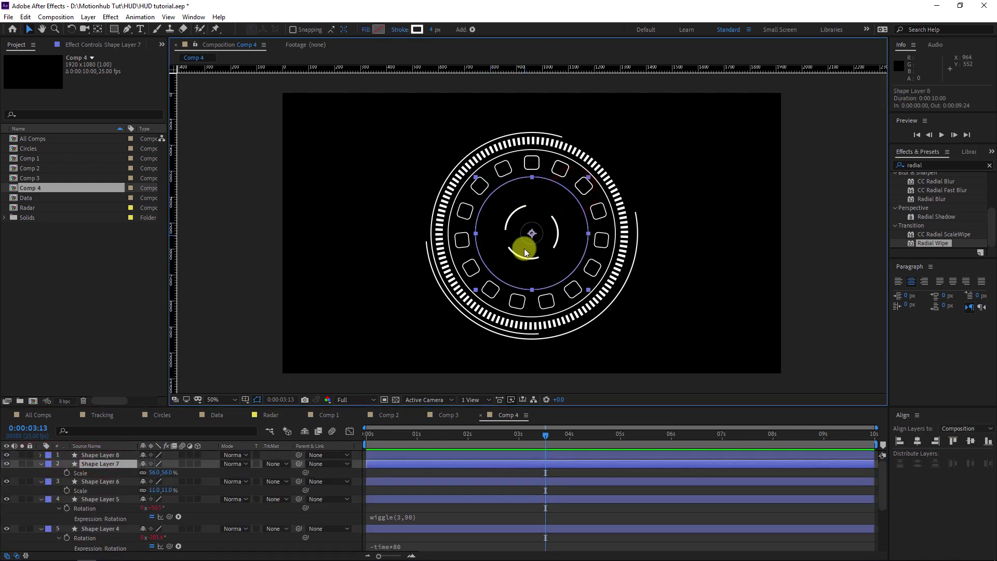
key(ctrl+d)
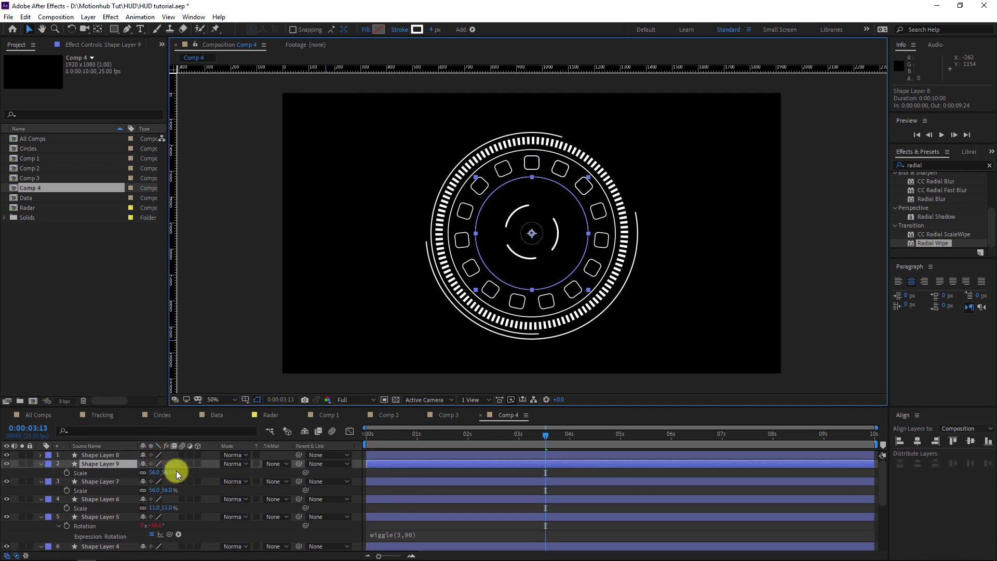
drag(166, 472, 164, 472)
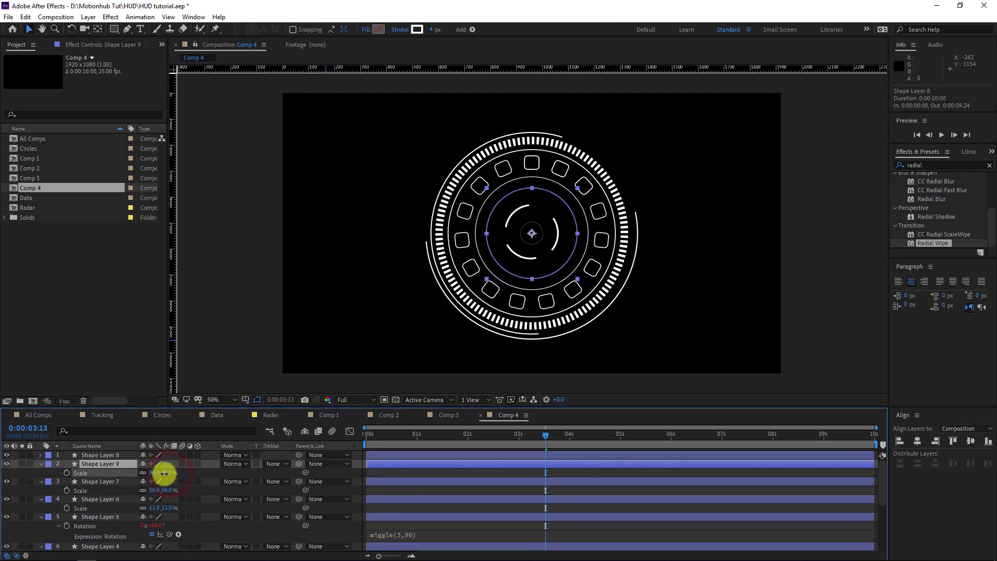
drag(434, 30, 483, 31)
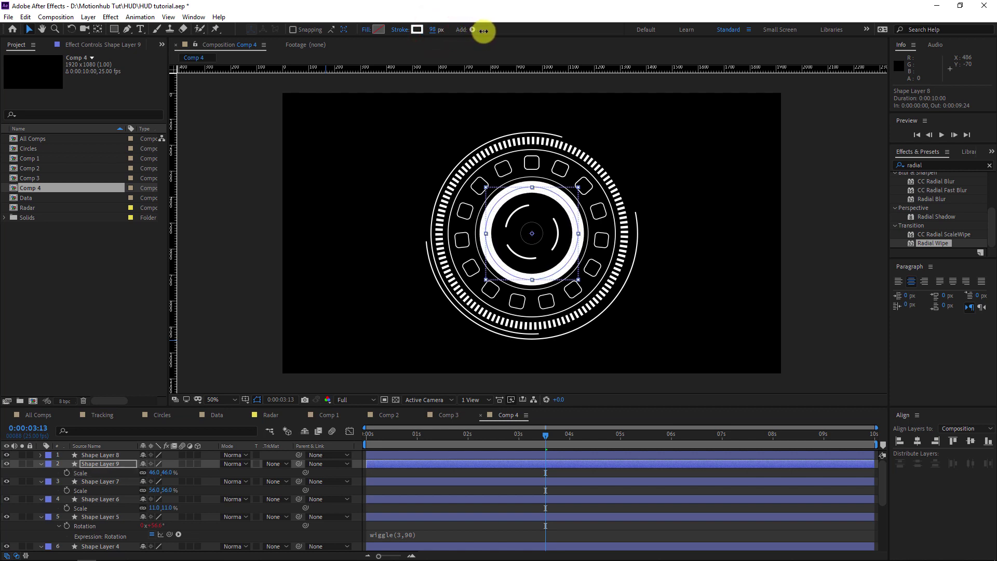
- Add Trim Paths to the thick circle's ellipse and set its End to 42%
click(41, 464)
click(41, 464)
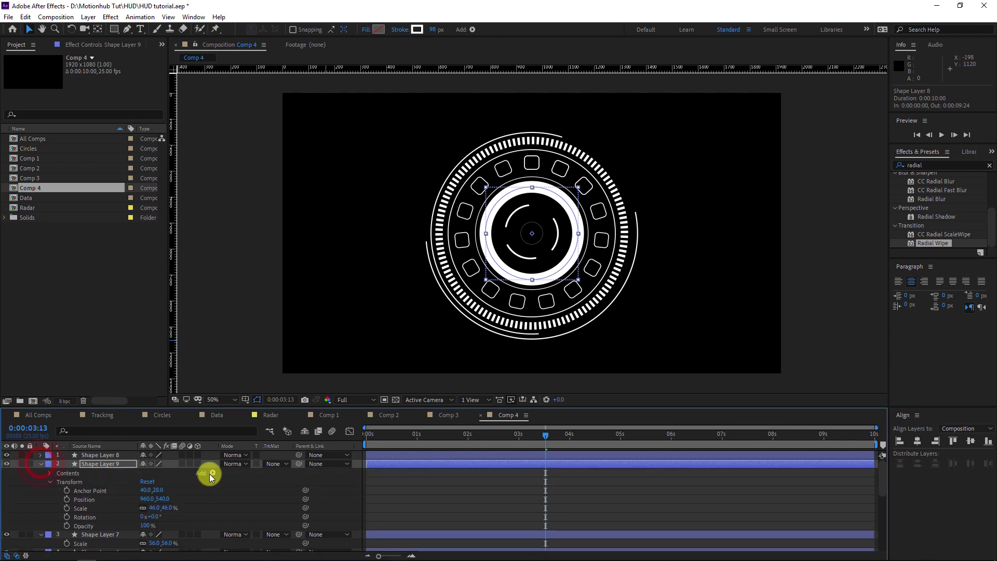
click(212, 472)
click(249, 415)
click(66, 499)
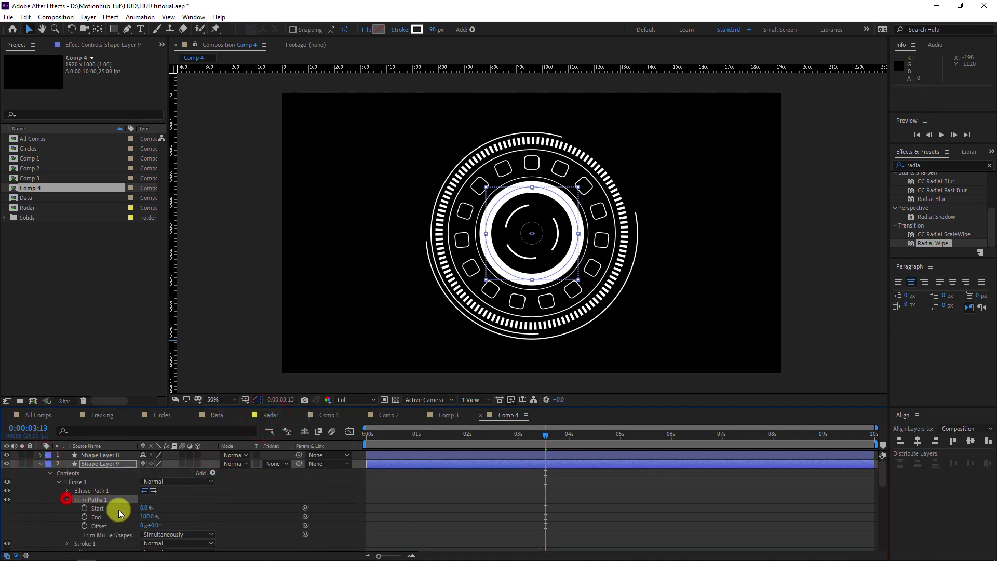
drag(152, 519, 126, 518)
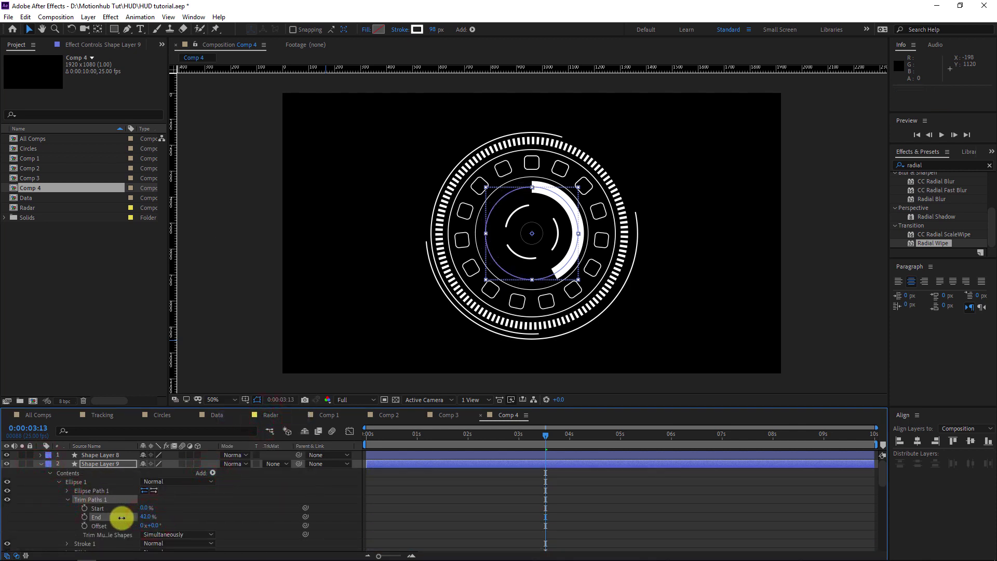
- Animate the thick arc's Rotation with the expression time*45 and preview the result
click(126, 464)
key(u)
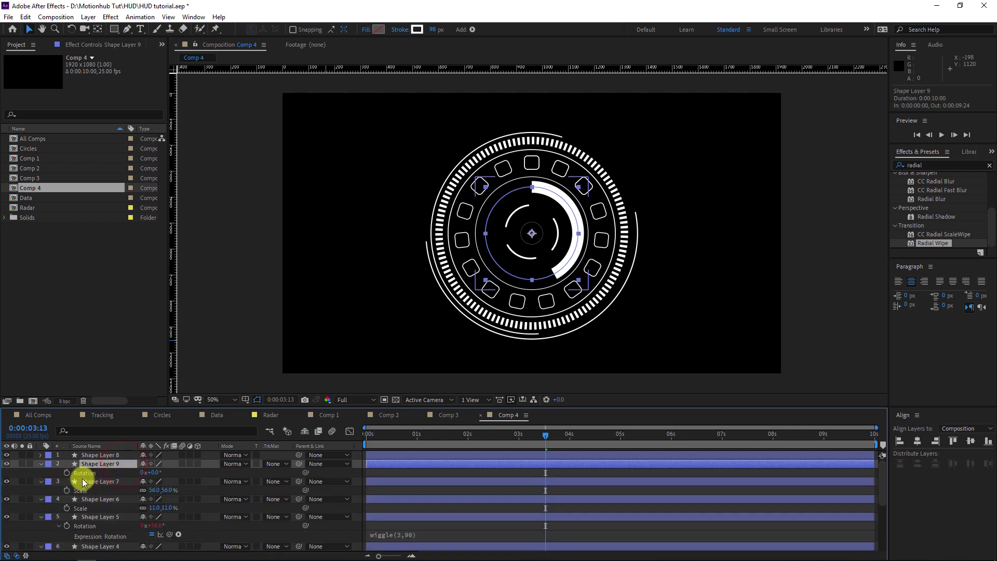
alt+click(66, 474)
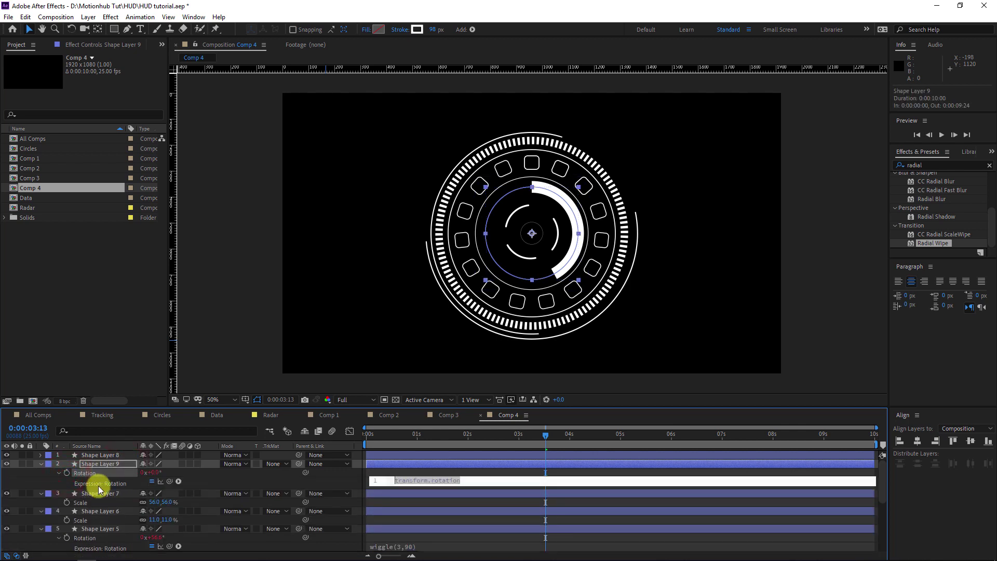
text(time*45)
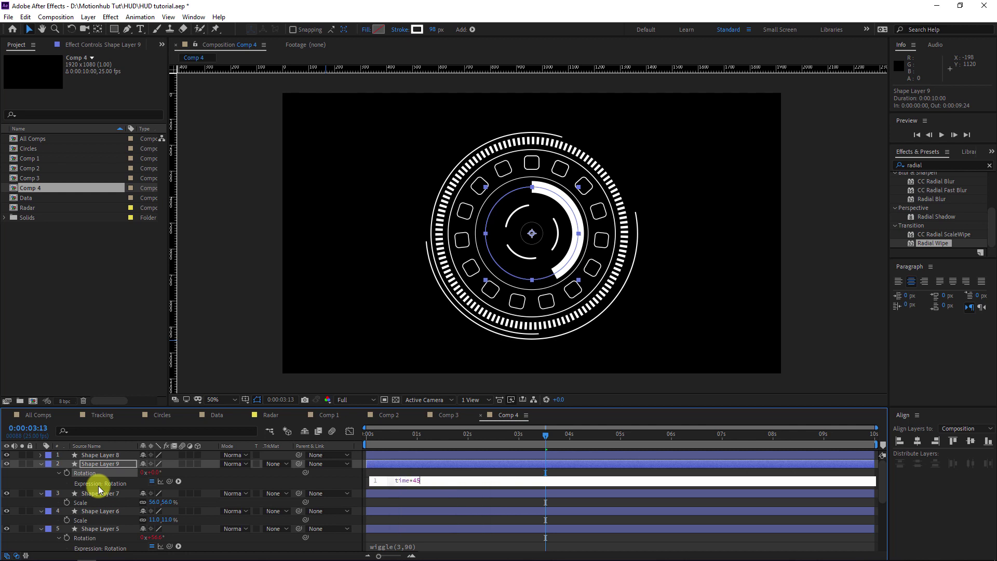
click(129, 473)
key(space)
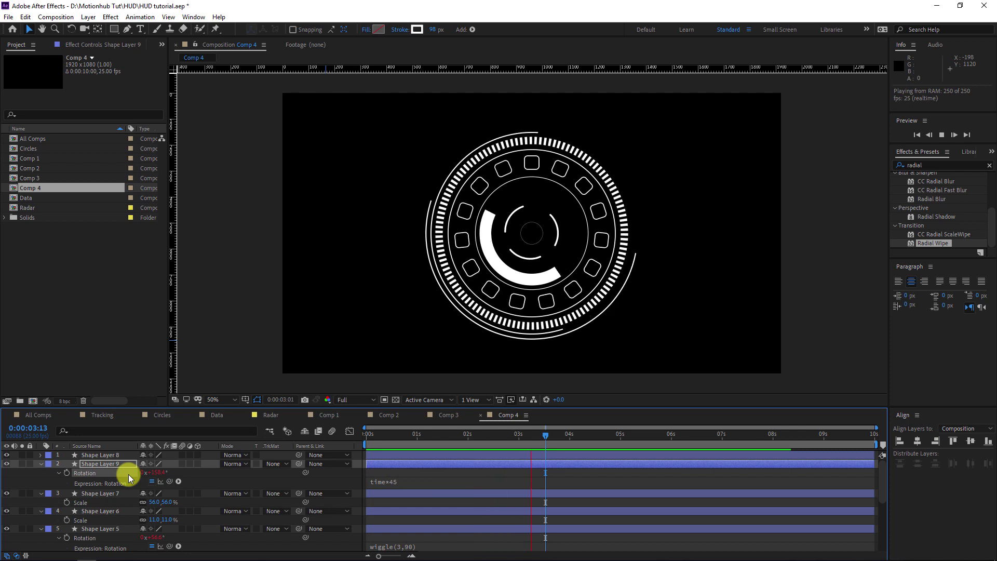
- Duplicate the dashed ring layer (Shape Layer 3) and lower the original ring's opacity to 50%
click(601, 289)
click(102, 481)
click(7, 482)
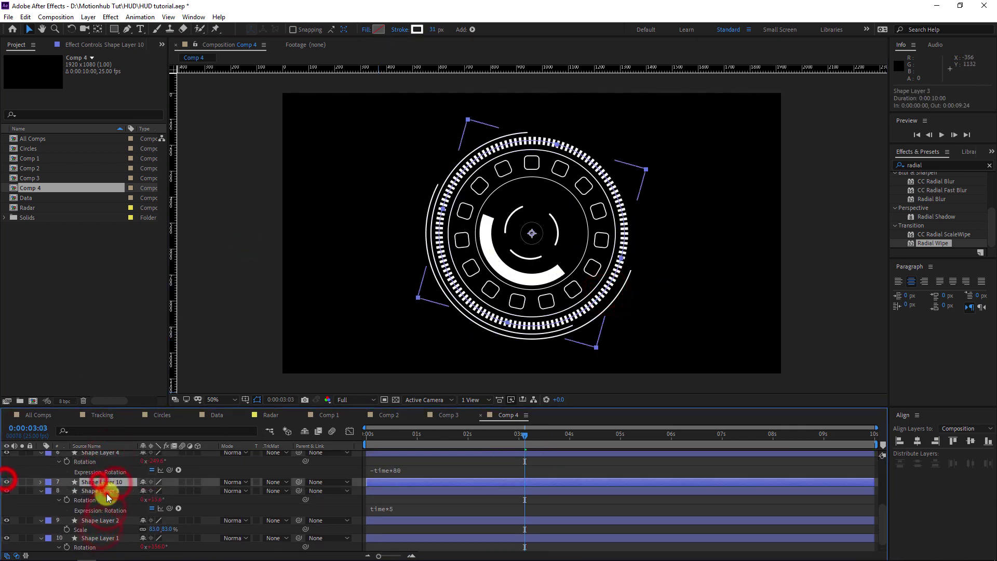
click(107, 491)
key(t)
click(150, 499)
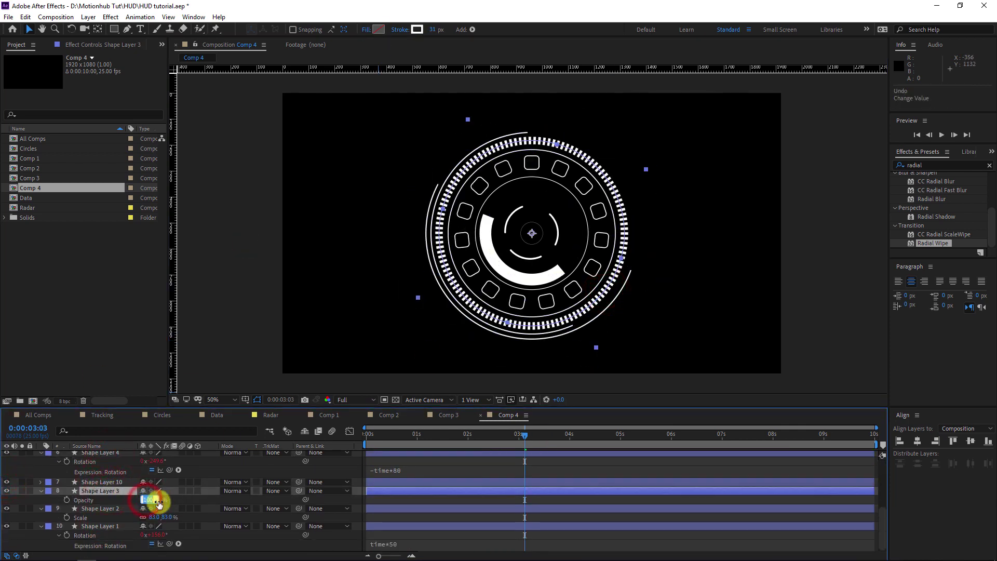
text(50)
key(Return)
- Change the stroke colour of the duplicated dashed ring to red
click(108, 482)
click(418, 30)
click(456, 411)
click(462, 400)
click(555, 394)
click(105, 483)
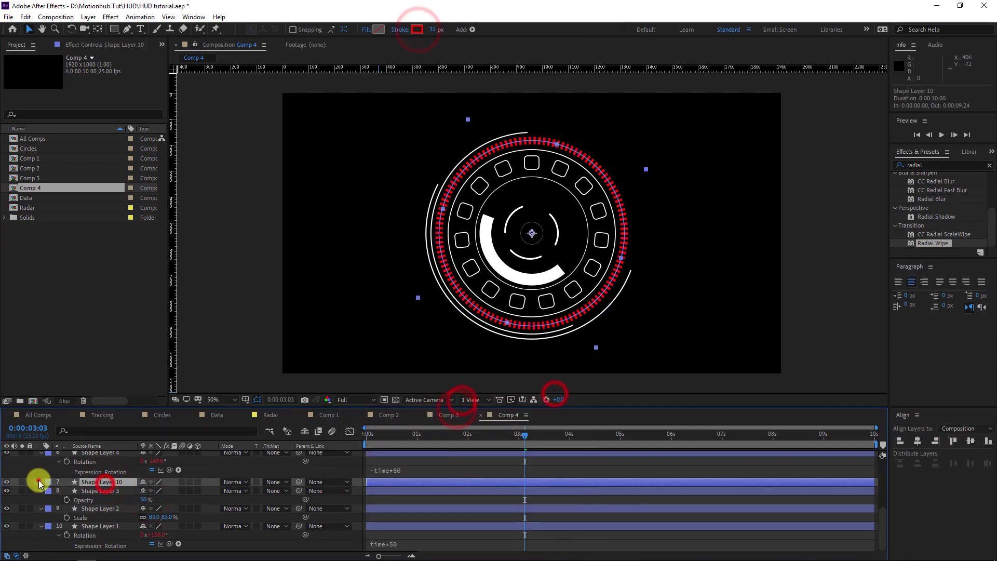
- Add Trim Paths to the red dashed ring and keyframe its End at 0% at the start of the timeline
click(39, 484)
click(213, 491)
click(234, 457)
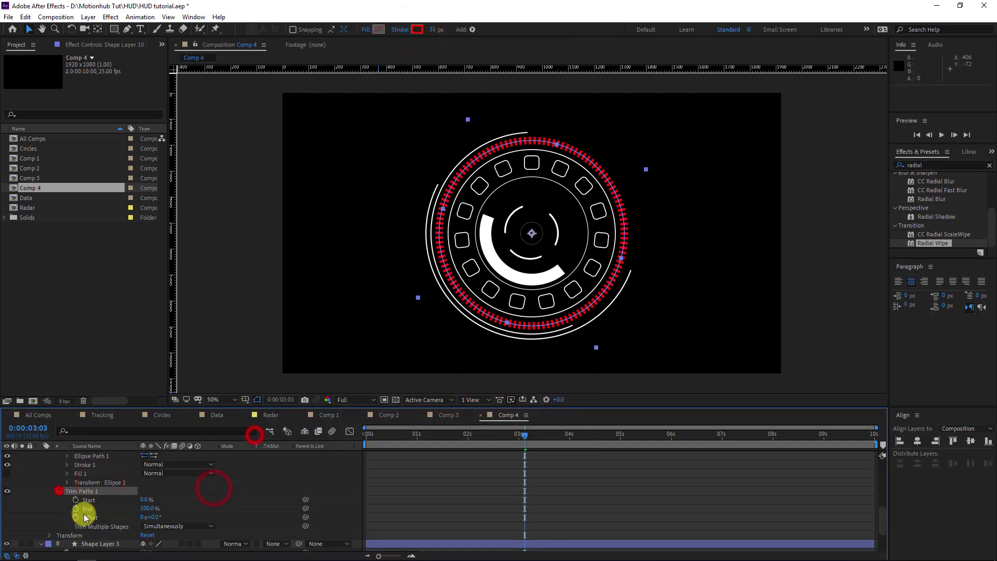
drag(432, 436, 289, 445)
click(76, 509)
drag(367, 508, 441, 509)
click(151, 509)
text(0)
key(Return)
- Keyframe the red dashed ring's Trim Paths End at 50% at the 1-second mark
key(space)
mouse_move(436, 436)
mouse_down()
mouse_move(404, 436)
mouse_move(417, 433)
mouse_up()
click(148, 508)
text(50)
key(Return)
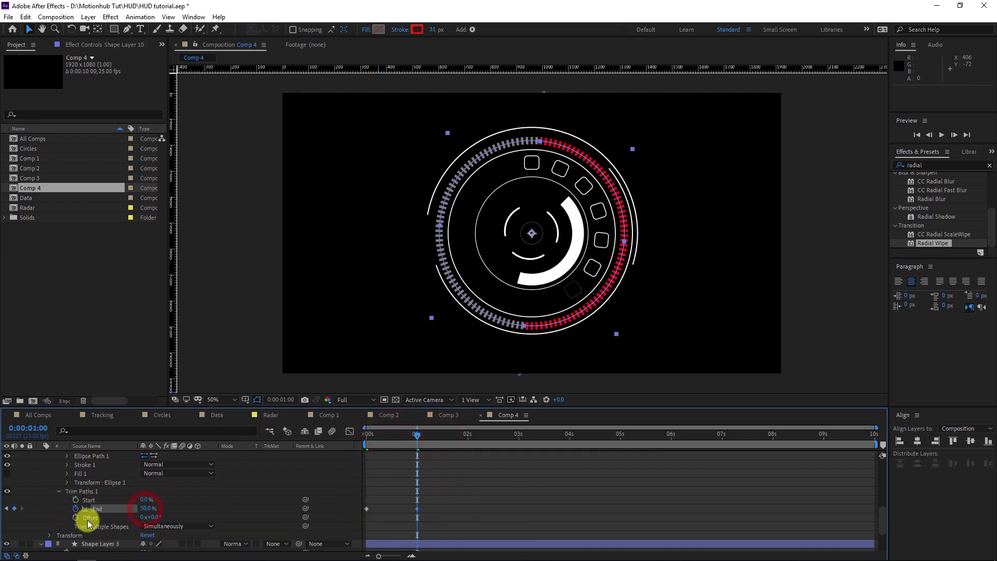
- Drive the red ring's Trim Paths Offset with the expression time*60 and preview the animation
alt+click(75, 518)
text(time*60)
key(KP_Enter)
key(space)
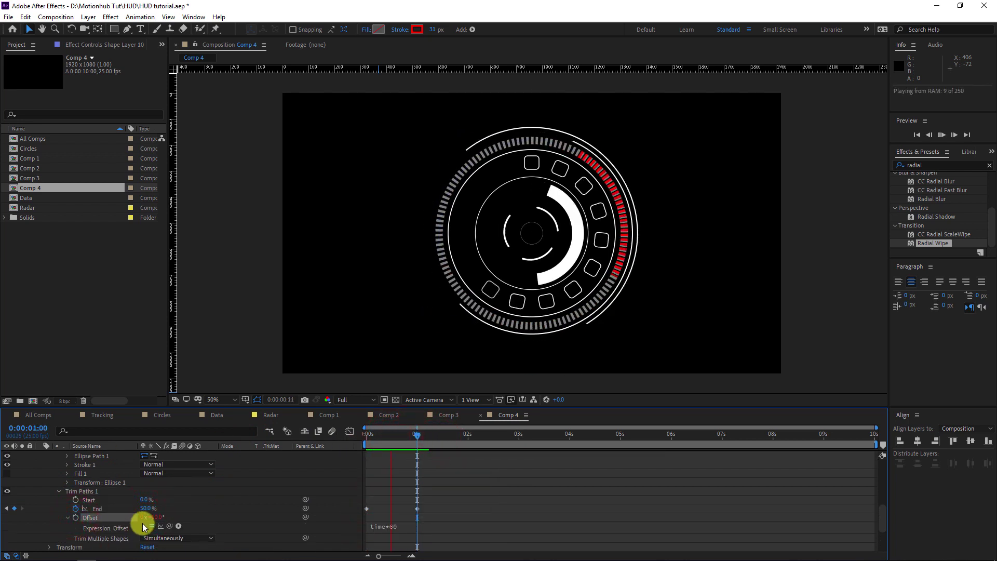
- Stop the preview and remove the expression from the red ring's Trim Paths Offset
key(space)
click(393, 523)
key(Delete)
click(46, 510)
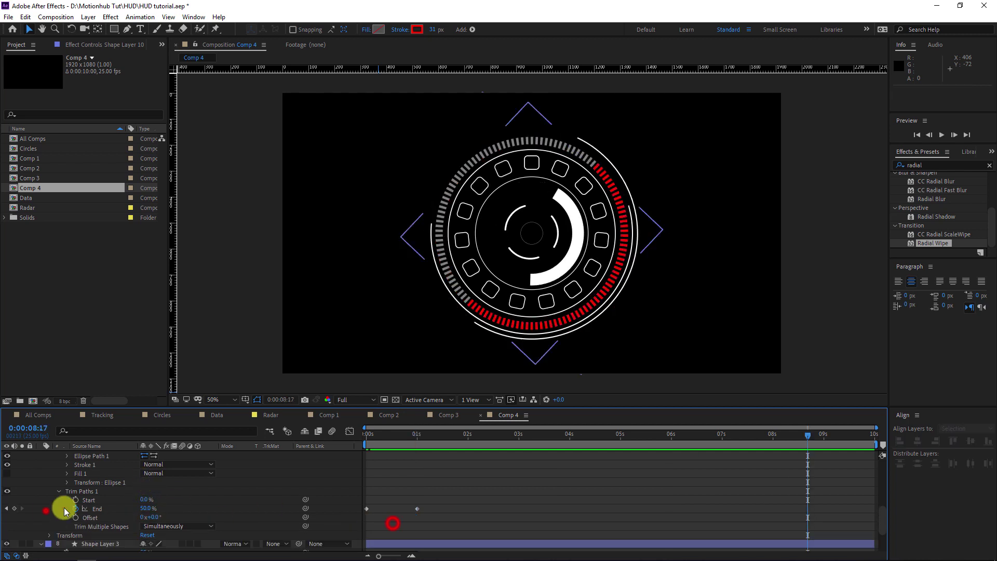
- Keyframe further varying End values on the red ring's Trim Paths, finishing at 90%, and move the keyframes closer together
drag(435, 433, 443, 434)
click(149, 508)
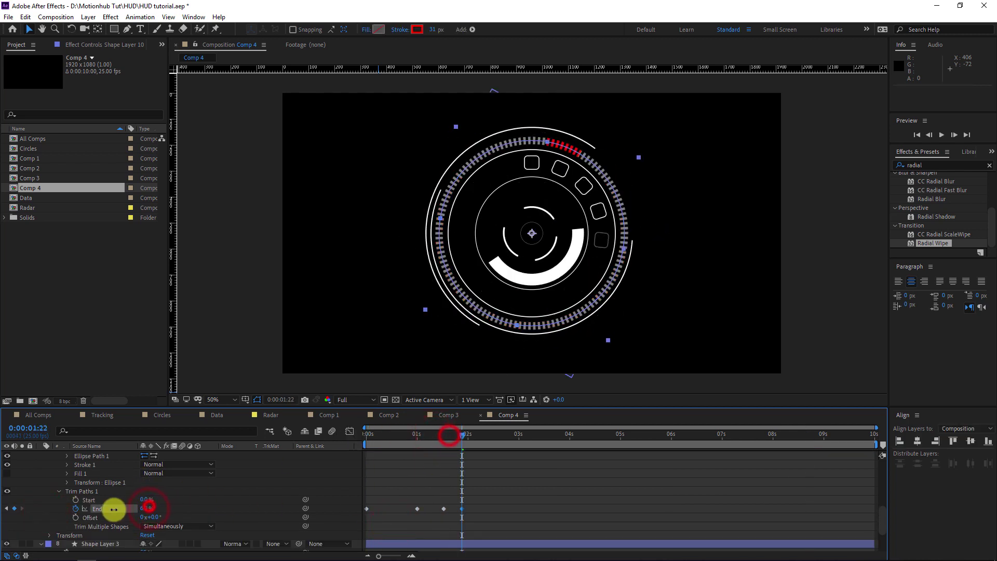
drag(493, 502, 405, 515)
drag(416, 508, 384, 509)
drag(464, 498, 360, 516)
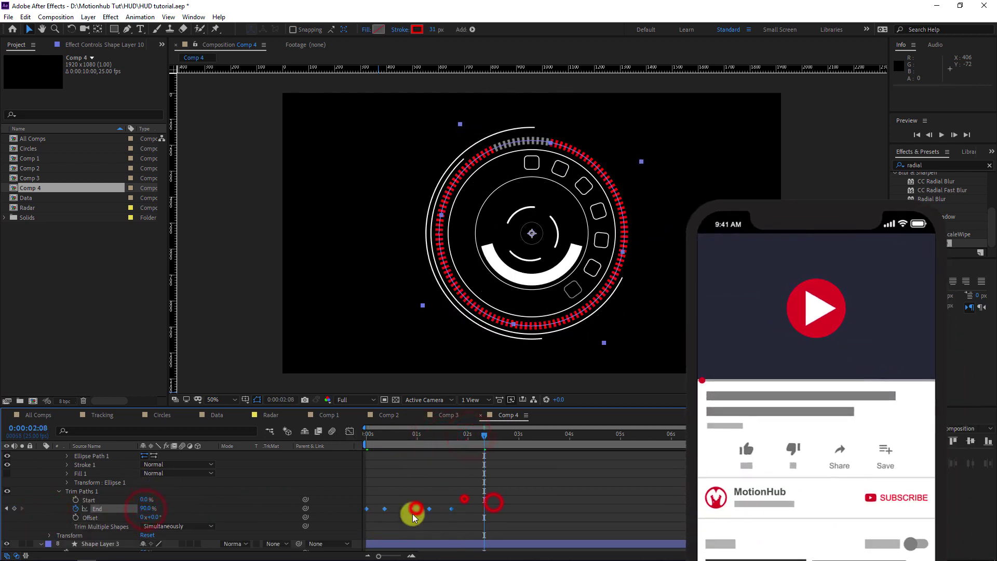
- Apply Easy Ease to all of the red ring's End keyframes, stretch them to just past 3 seconds and preview
key(space)
drag(485, 498, 360, 516)
key(F9)
drag(450, 508, 532, 509)
key(space)
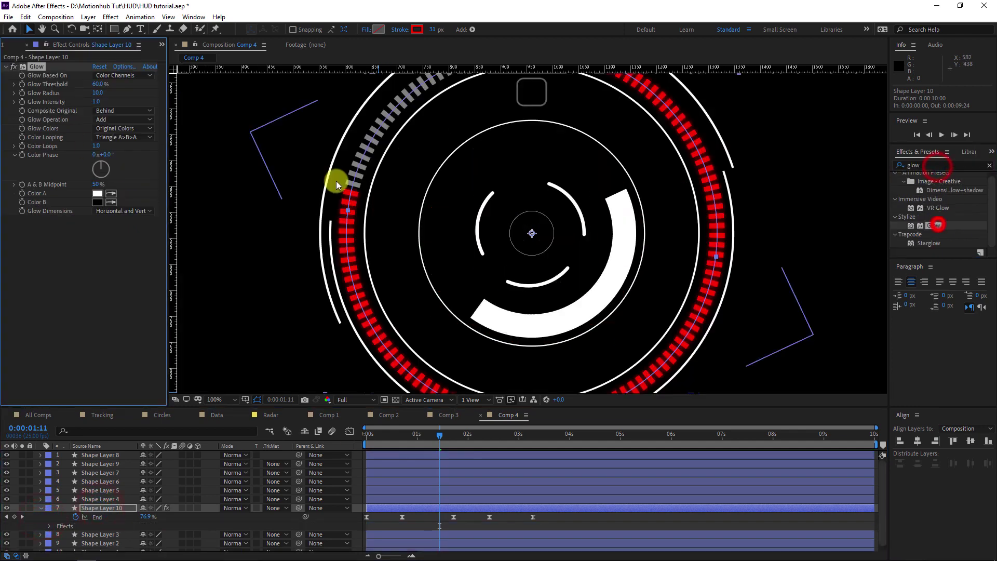
- Add a Glow effect to the red dashed ring and adjust its Glow Threshold and Glow Radius
drag(97, 84, 101, 88)
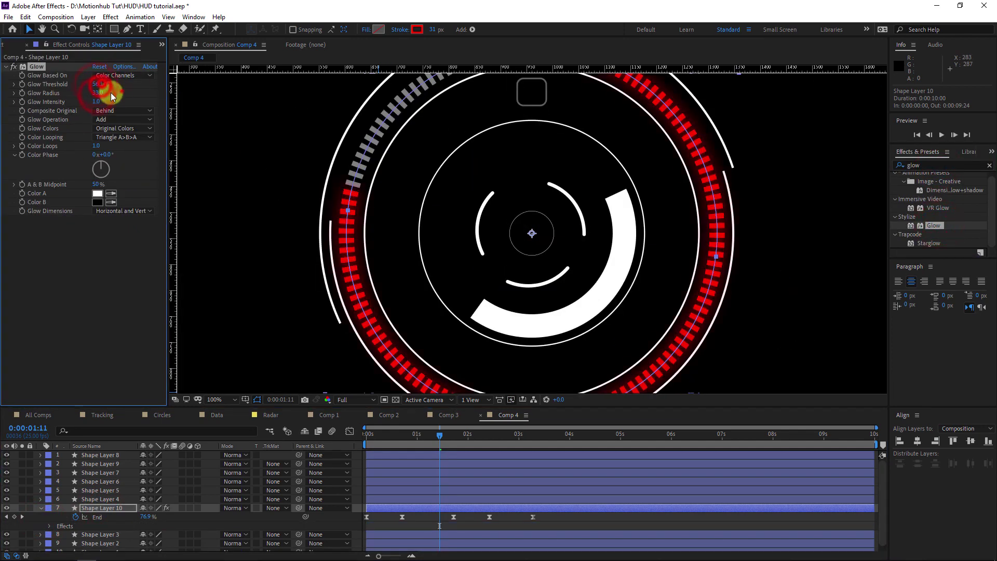
drag(199, 296, 242, 291)
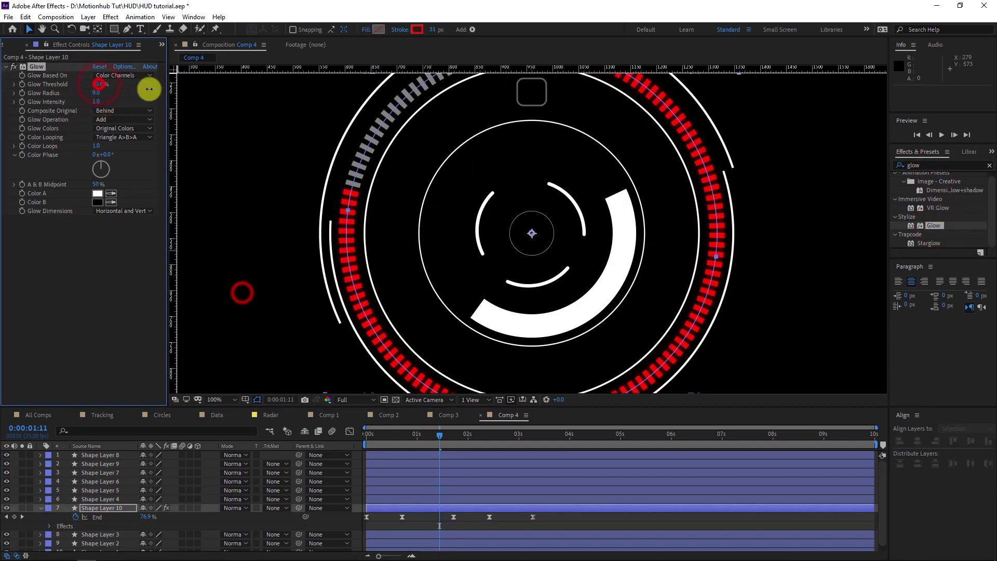
drag(97, 93, 36, 103)
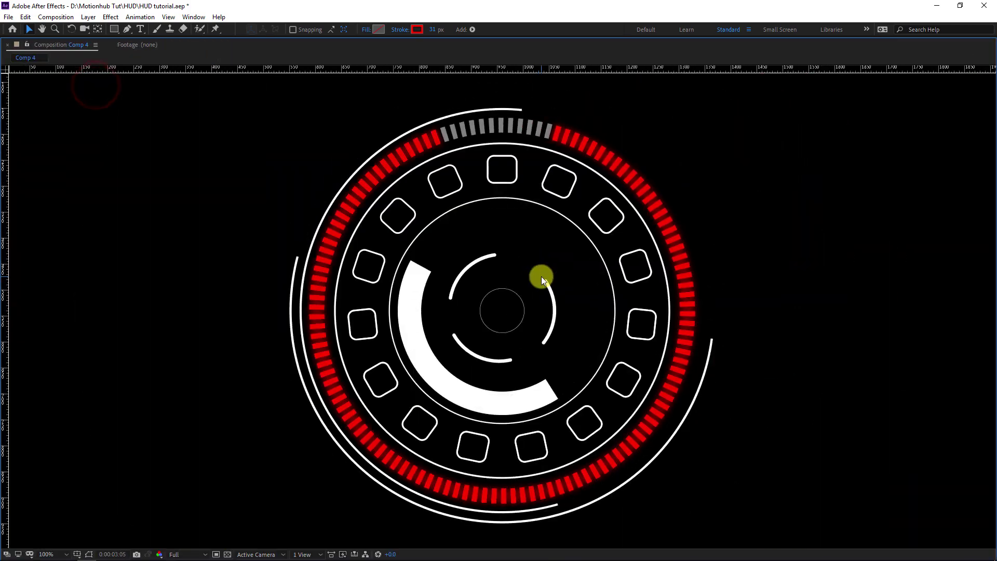